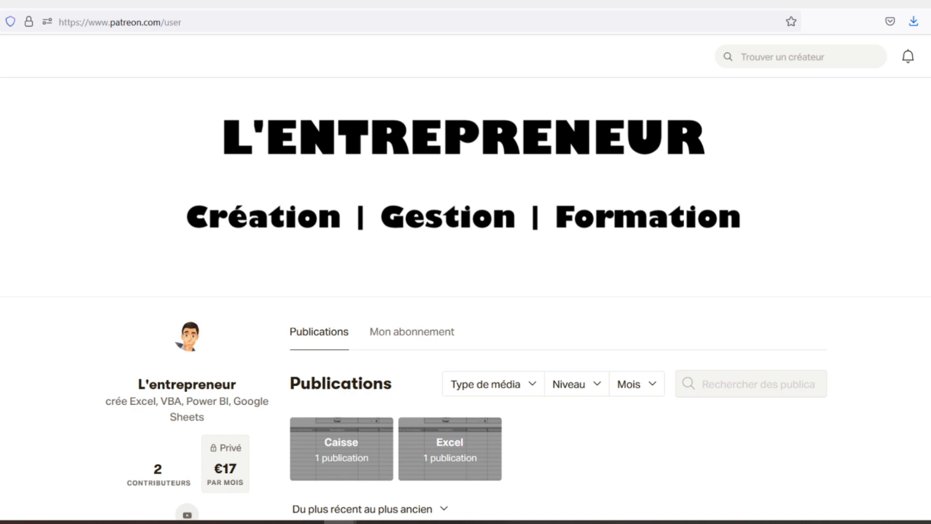
Step: Scroll through the Patreon creator's spreadsheet template posts
scroll(465, 299, down, 3)
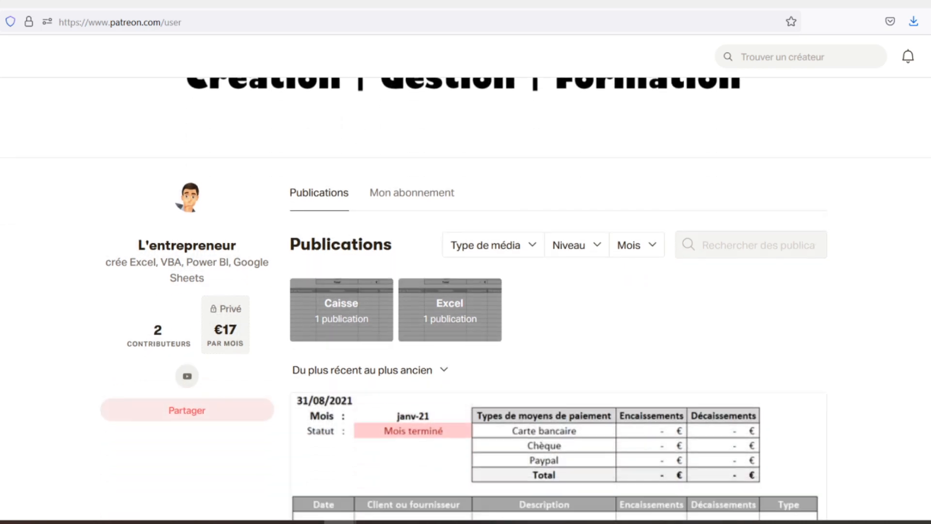
scroll(464, 299, down, 3)
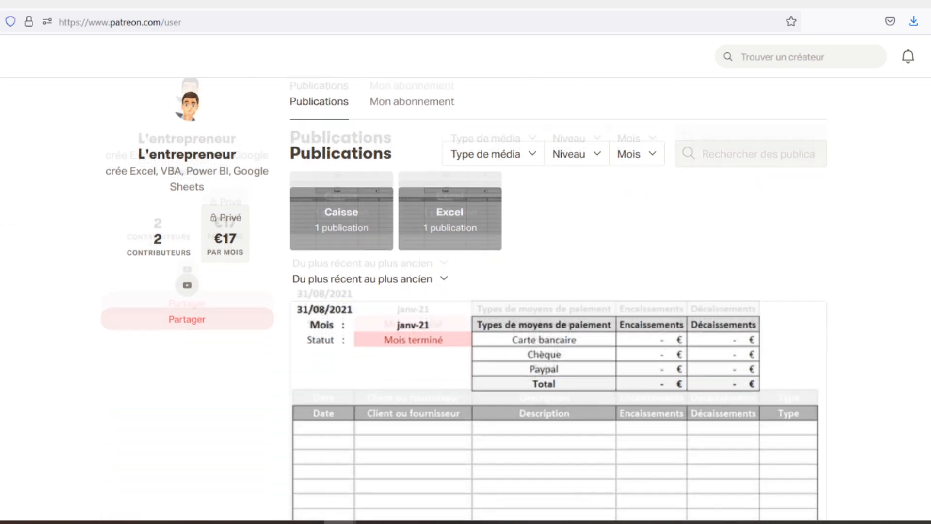
scroll(465, 299, down, 2)
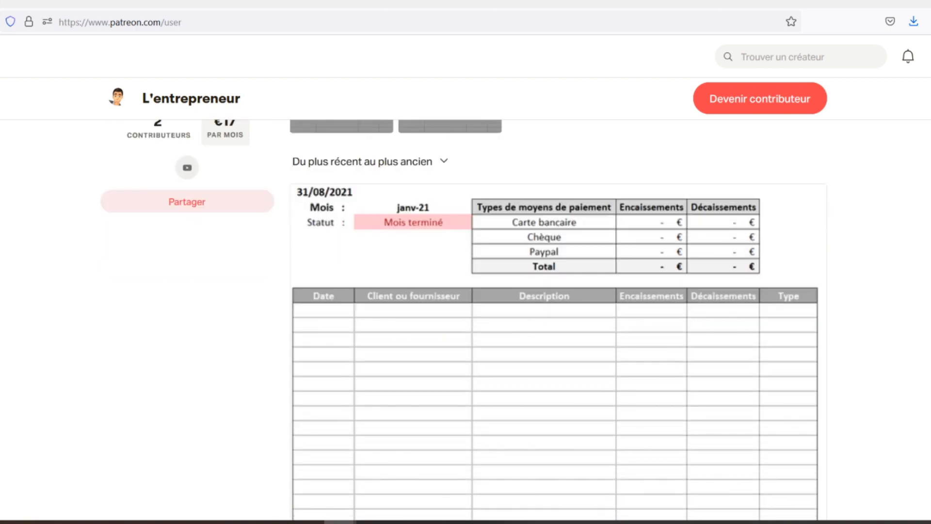
scroll(464, 299, down, 2)
scroll(464, 299, down, 2)
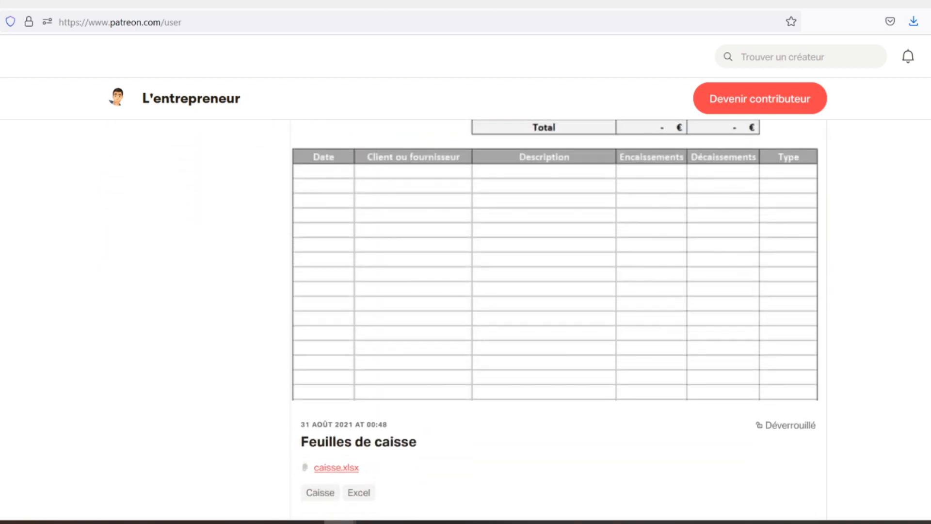
scroll(555, 272, down, 2)
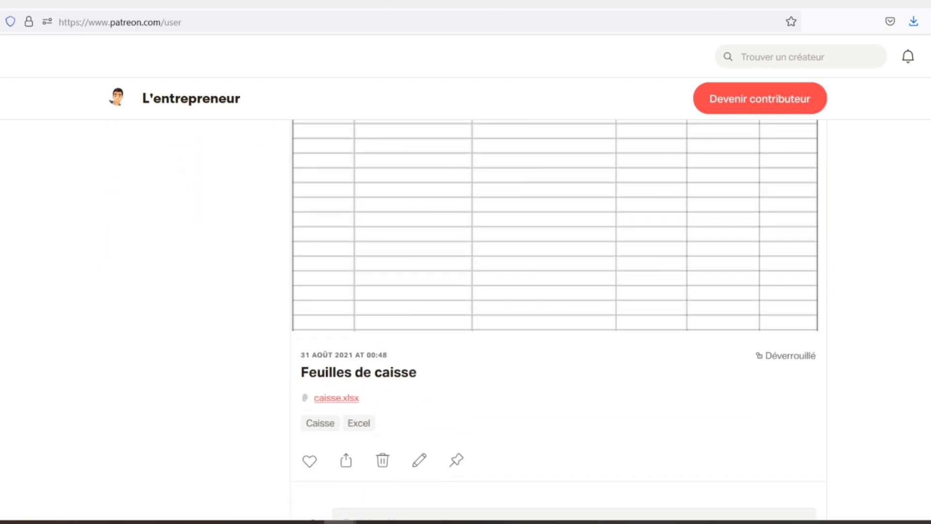
scroll(555, 272, down, 2)
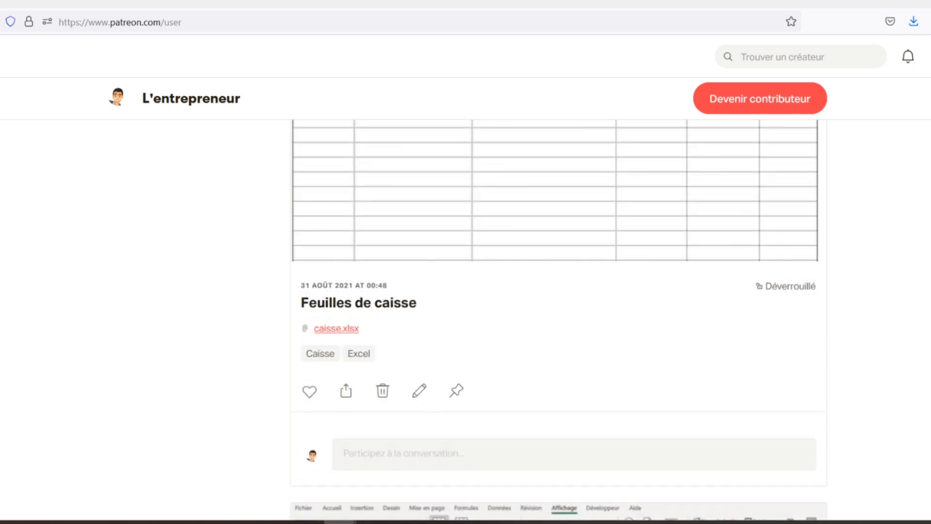
scroll(554, 272, down, 2)
scroll(555, 271, down, 2)
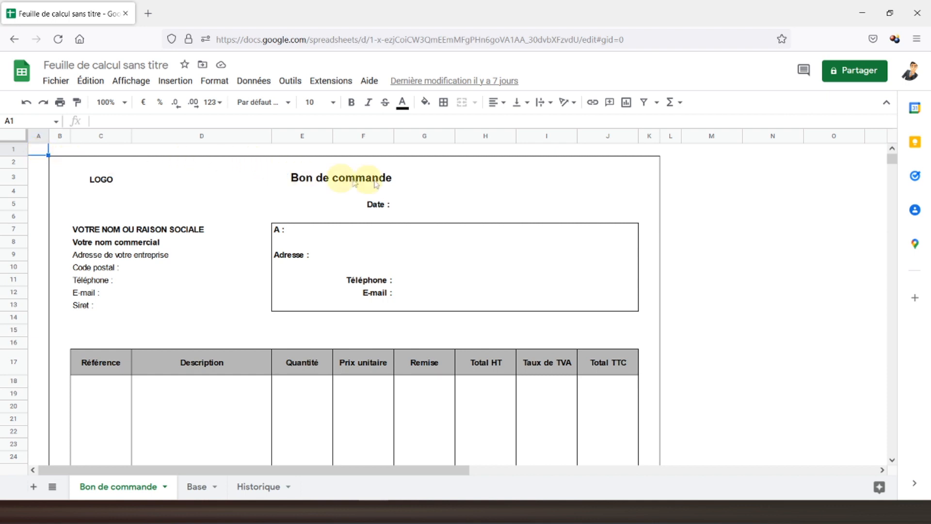
Step: Enter ="BC"&NB(Historique!1:1) in G3 so the order number reads BC0
click(402, 182)
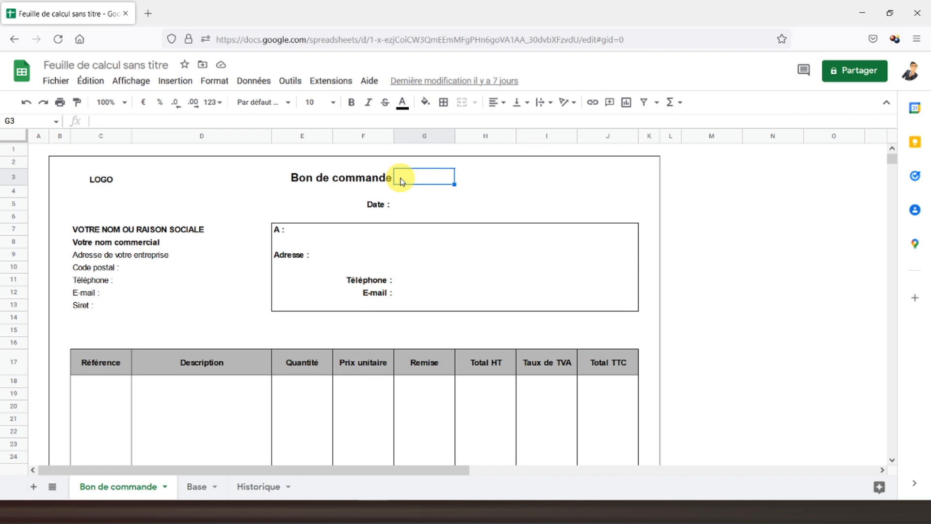
text(=)
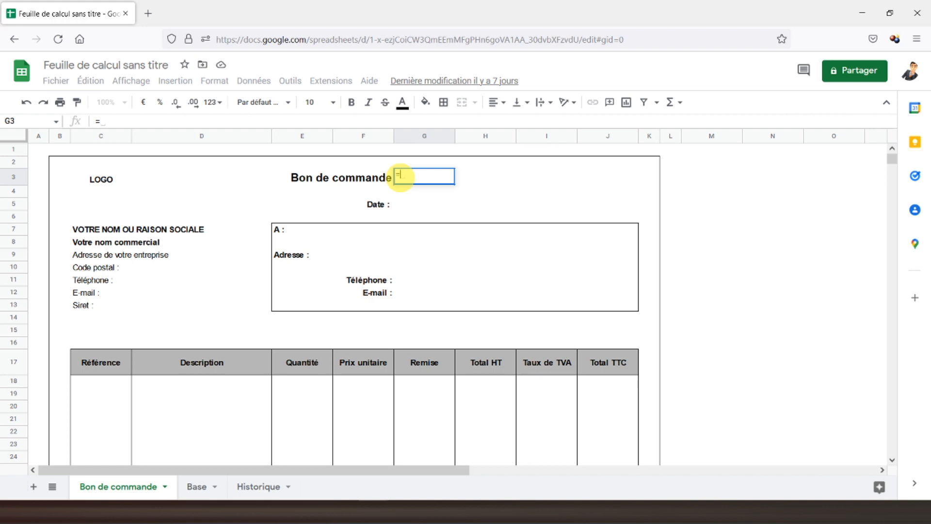
text("BC)
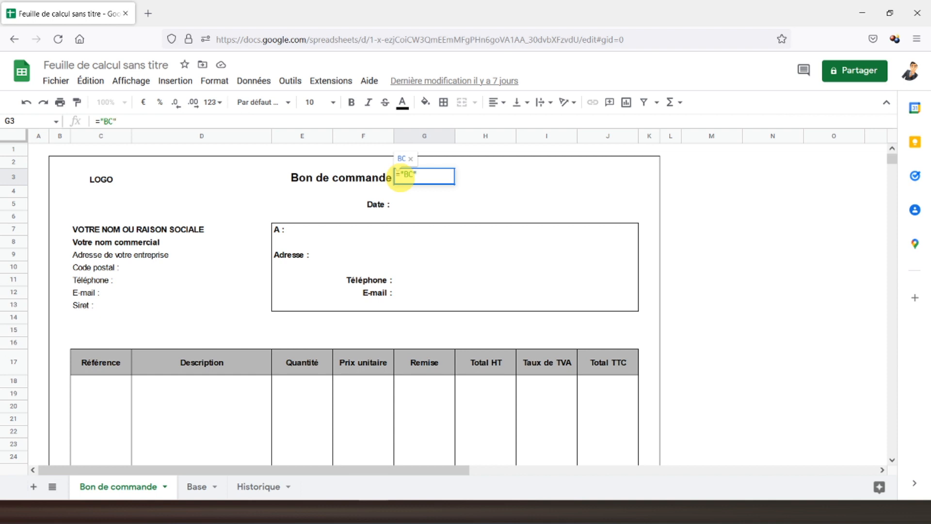
text("&)
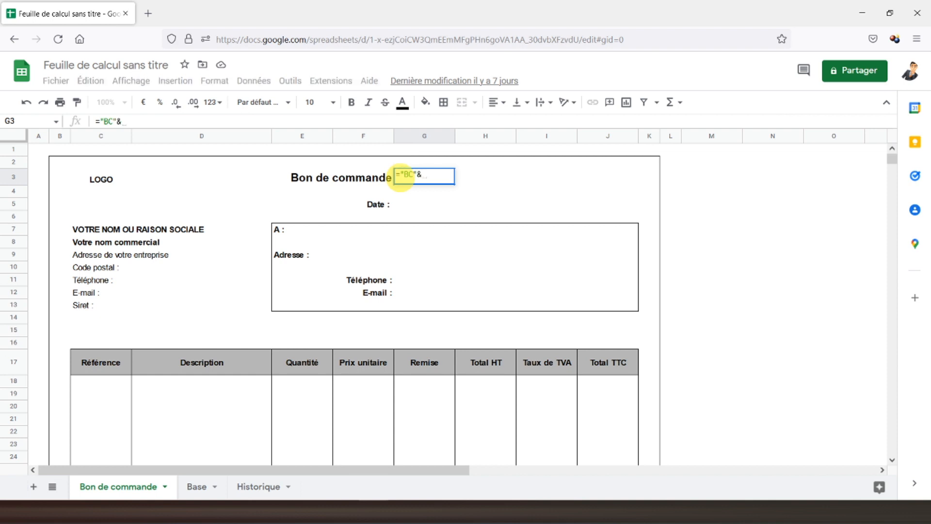
text(nb)
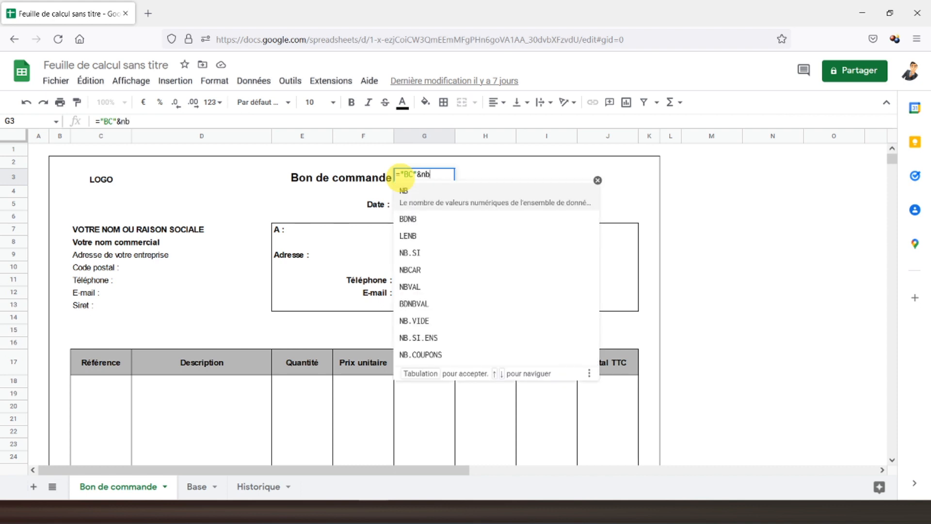
text(()
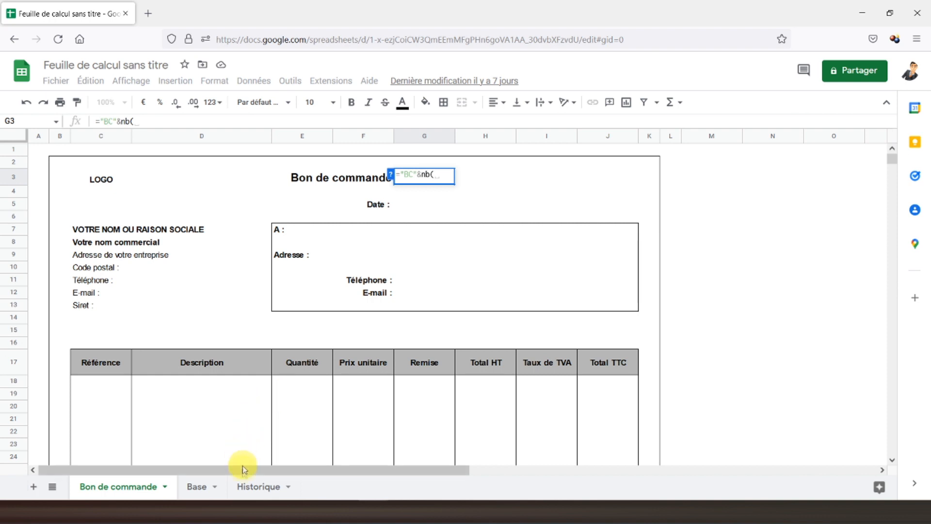
click(249, 487)
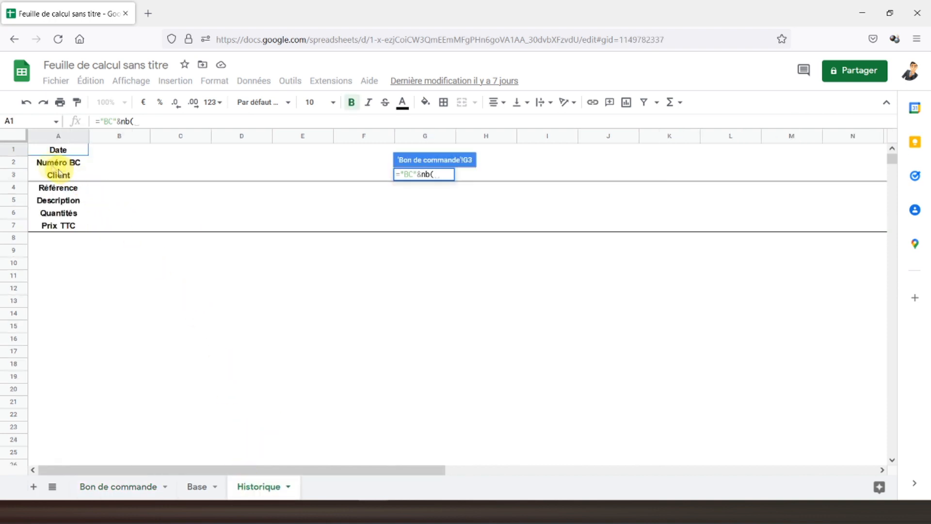
click(14, 150)
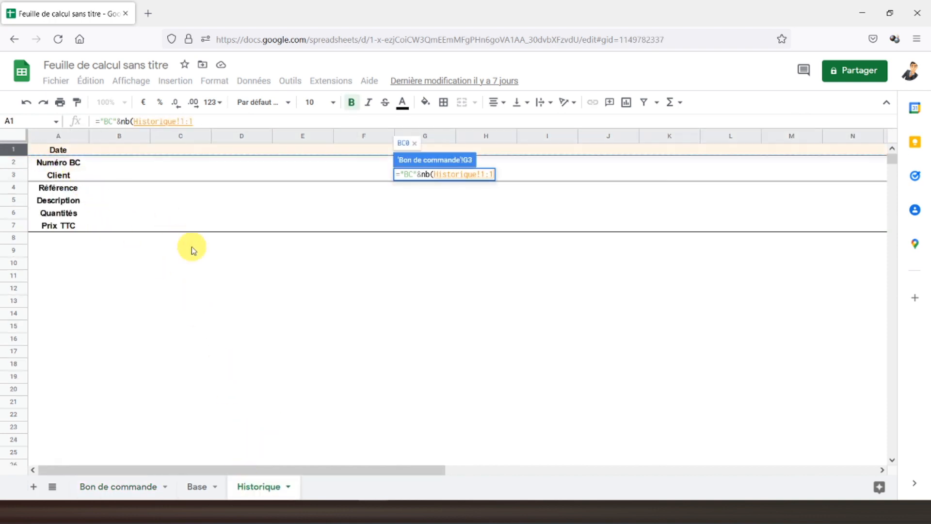
text())
key(Return)
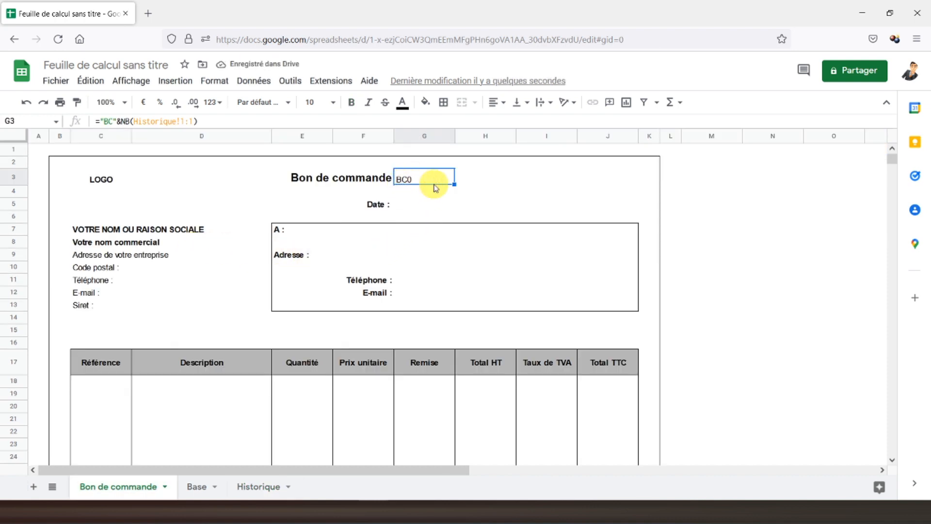
Step: Format the BC0 order number in G3 as size 14, bold and centred
click(342, 174)
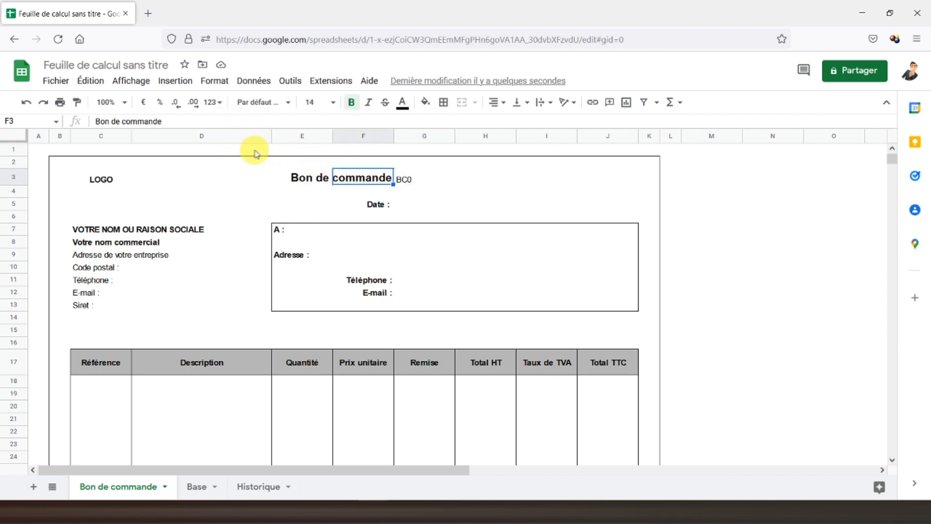
click(408, 181)
click(322, 104)
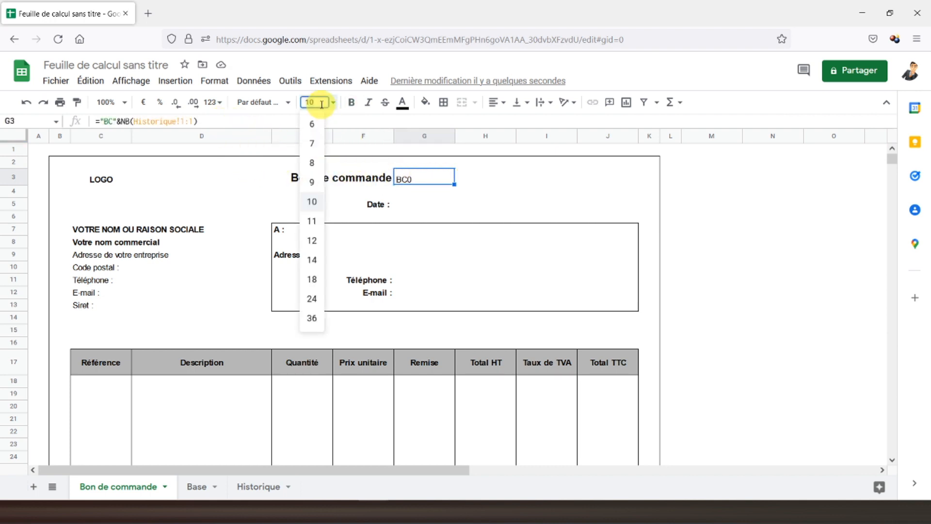
text(14)
key(Return)
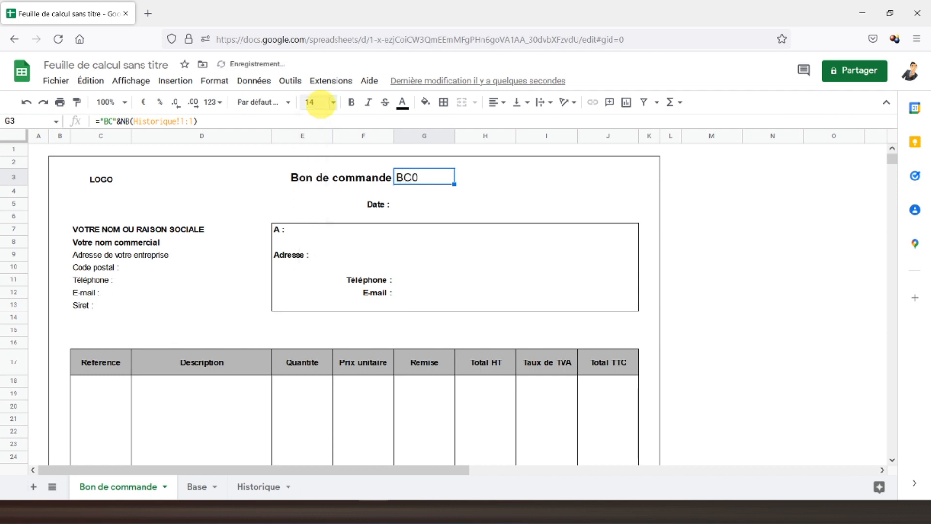
click(351, 102)
click(497, 102)
click(510, 125)
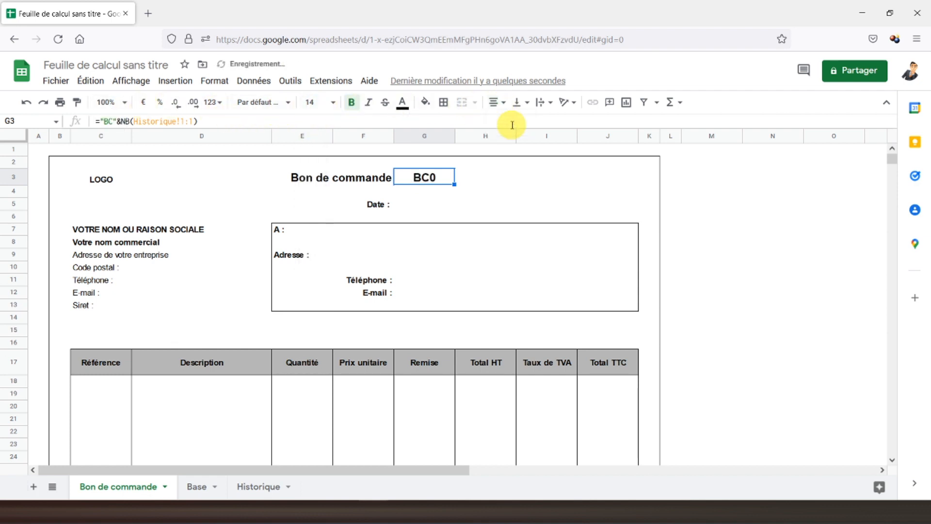
click(414, 203)
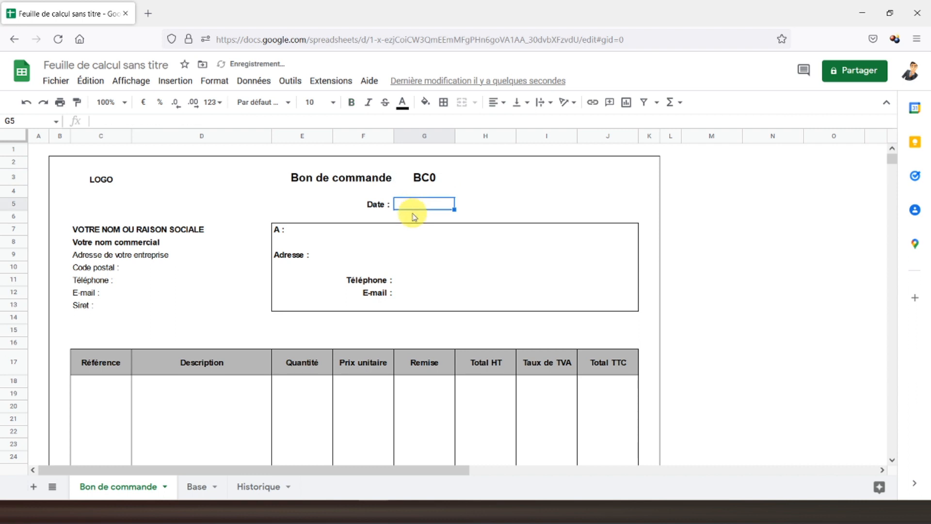
Step: Put =AUJOURDHUI() in G5 beside Date : so it shows 07/06/2022
text(=aujourd)
click(430, 225)
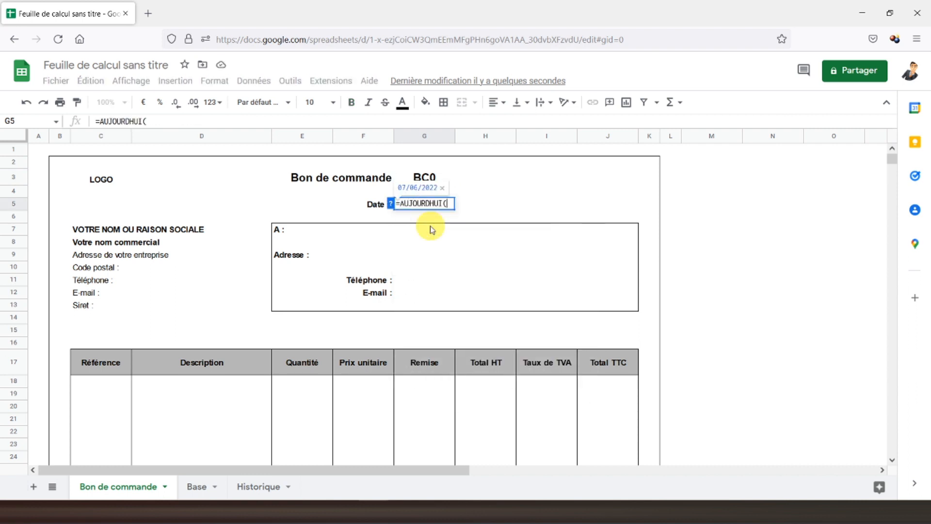
text())
key(Return)
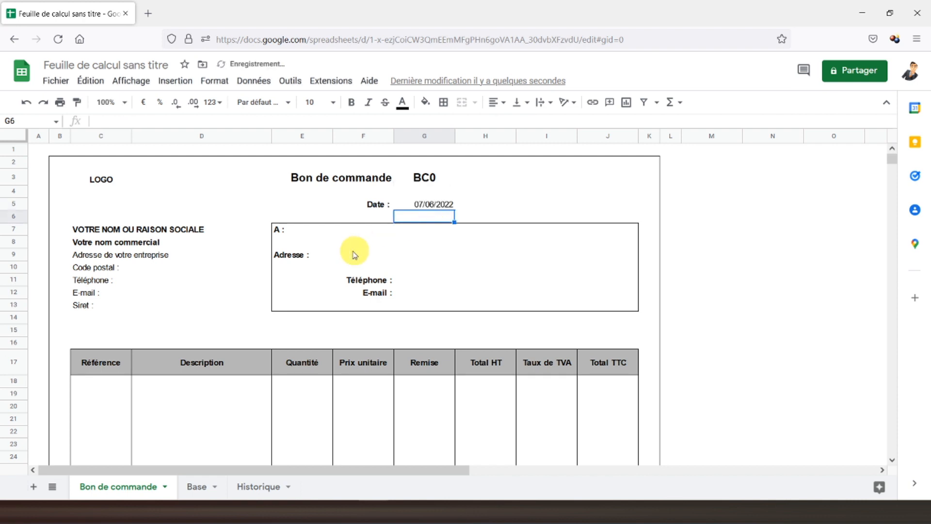
click(303, 232)
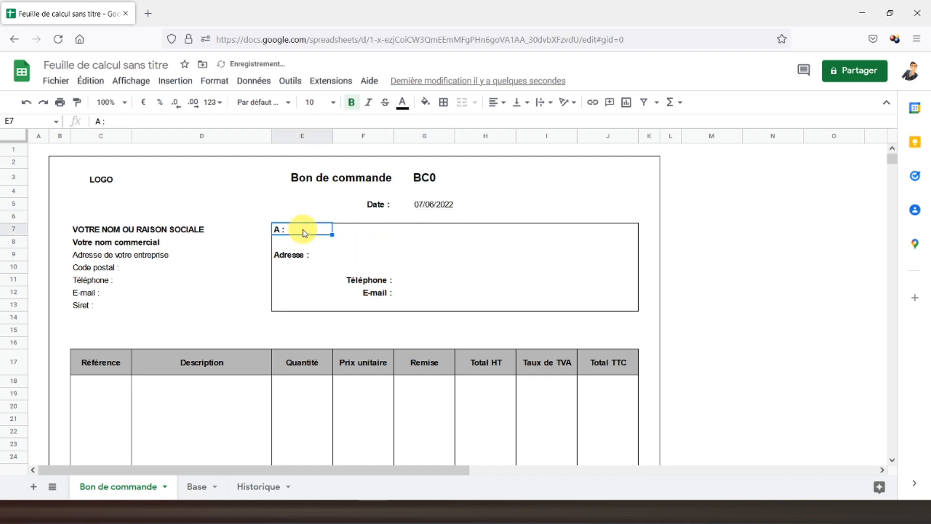
click(361, 236)
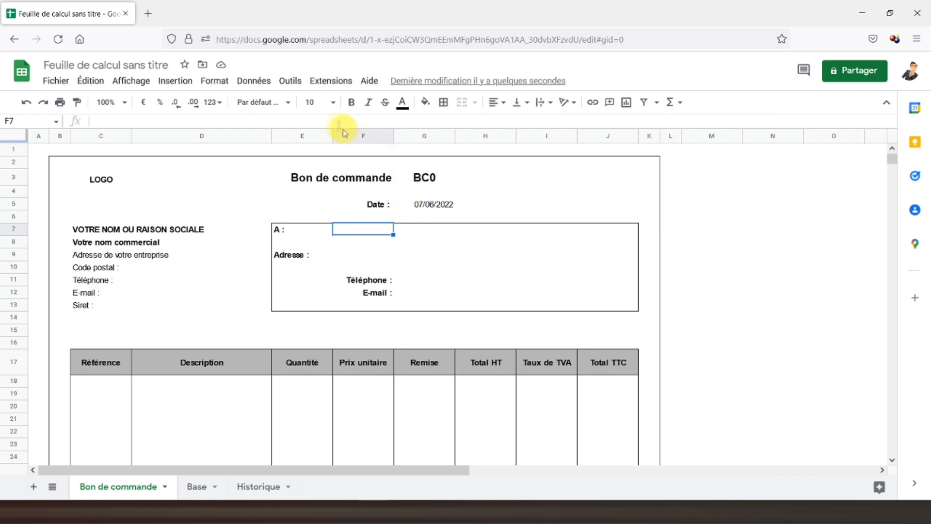
Step: Add a data validation dropdown to F7 listing client names from Base!B2:B18
click(253, 80)
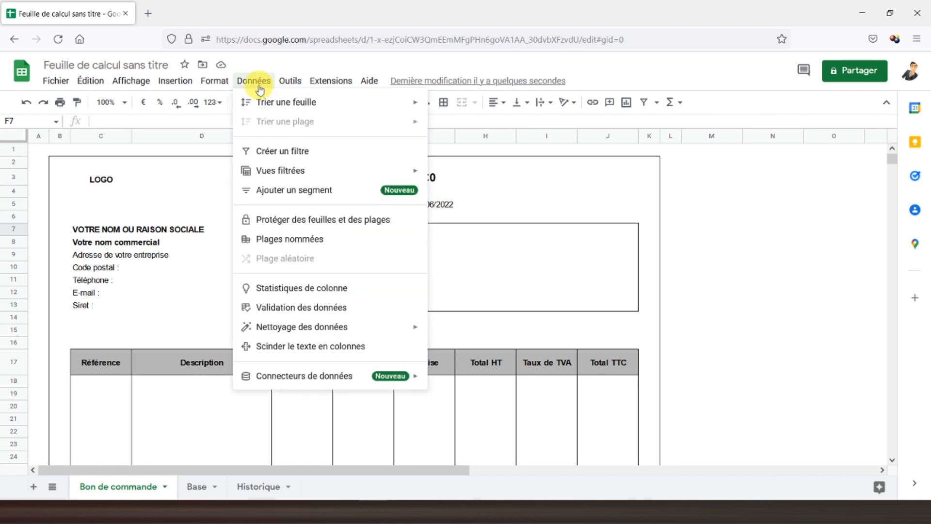
click(302, 309)
click(539, 241)
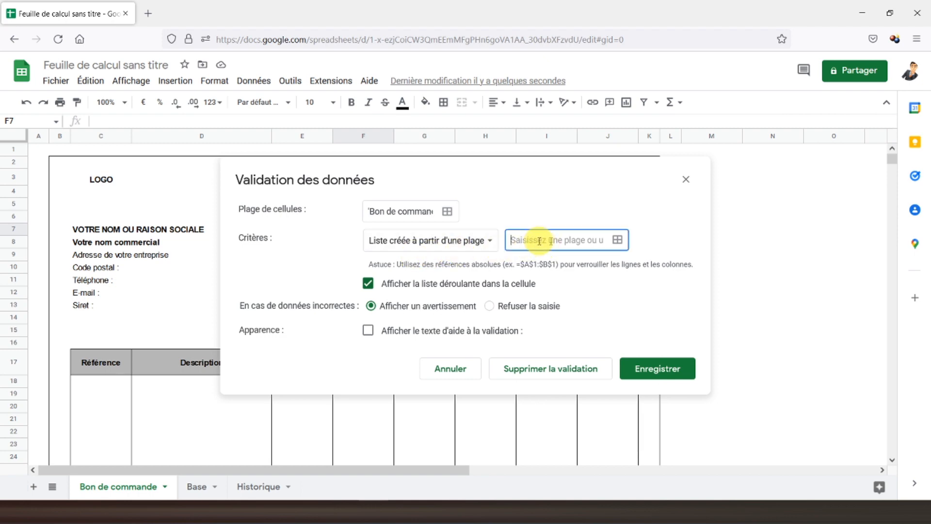
click(618, 240)
click(207, 485)
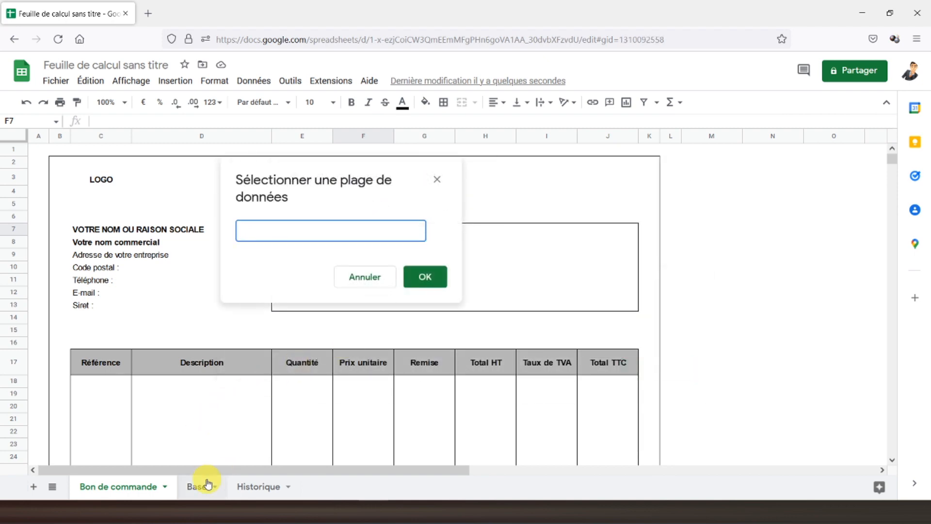
drag(118, 179, 125, 386)
click(436, 277)
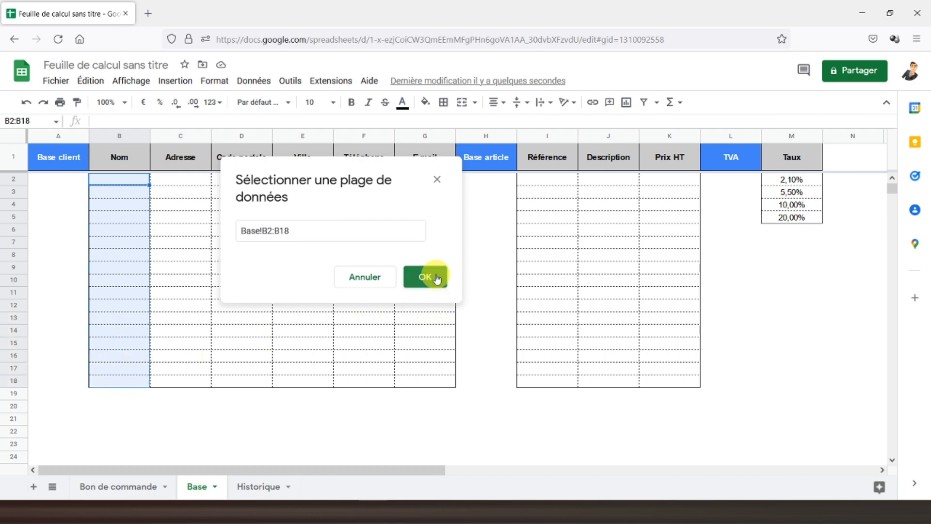
click(650, 368)
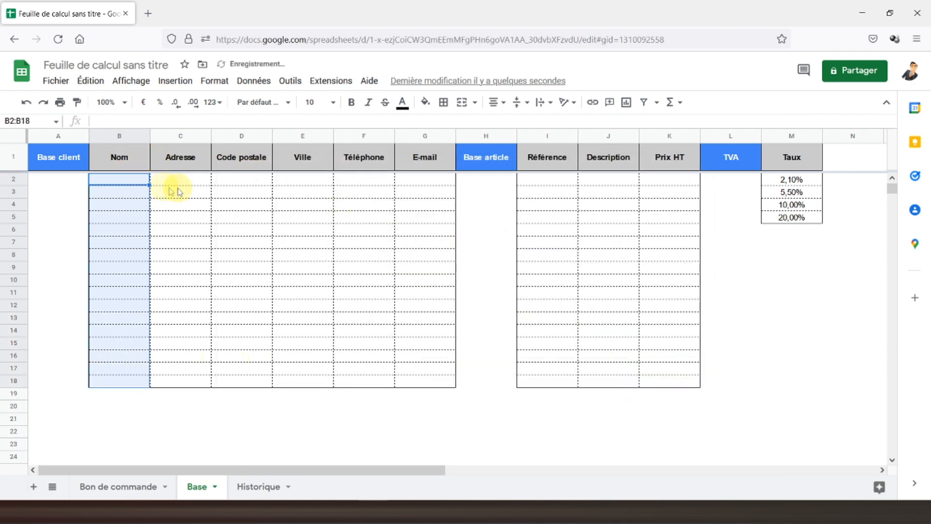
click(118, 486)
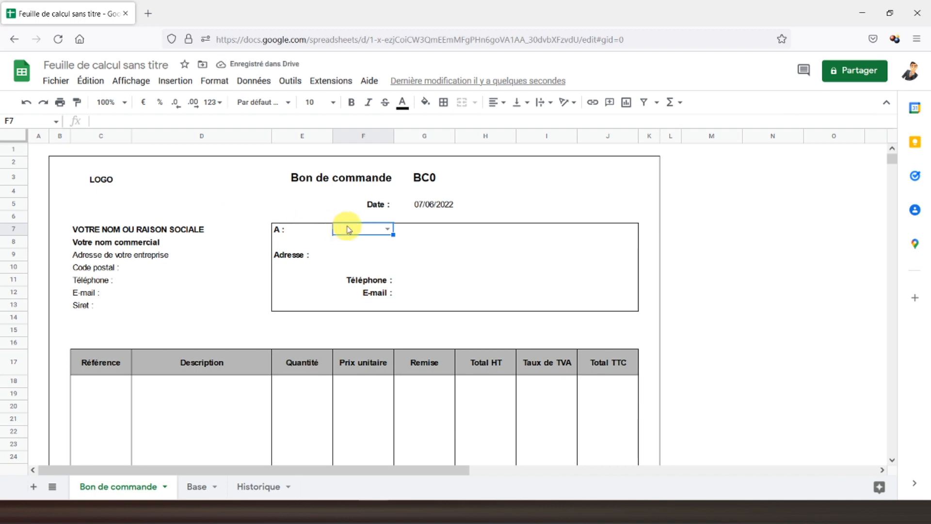
click(196, 487)
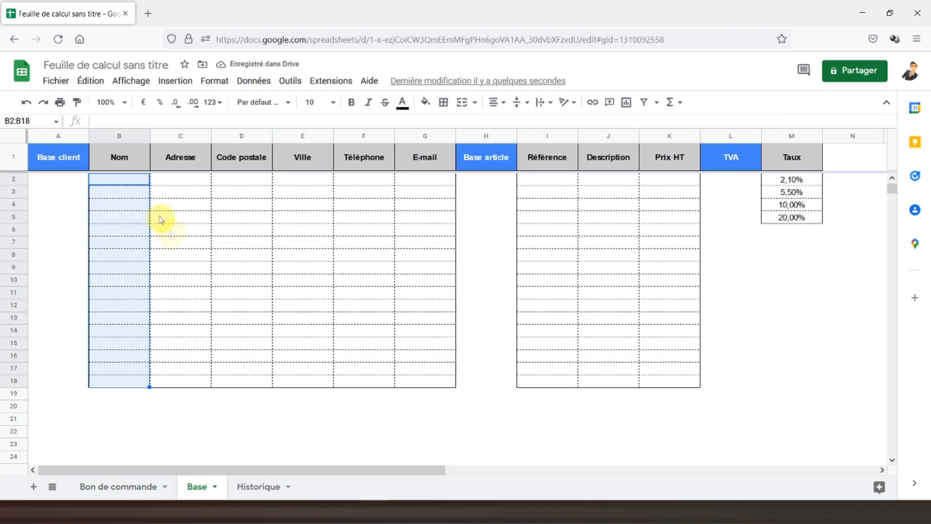
Step: Enter Client 1 with a sample street address, postcode 75000 and city Paris in row 2
click(135, 180)
text(Client 1)
key(Tab)
text(1)
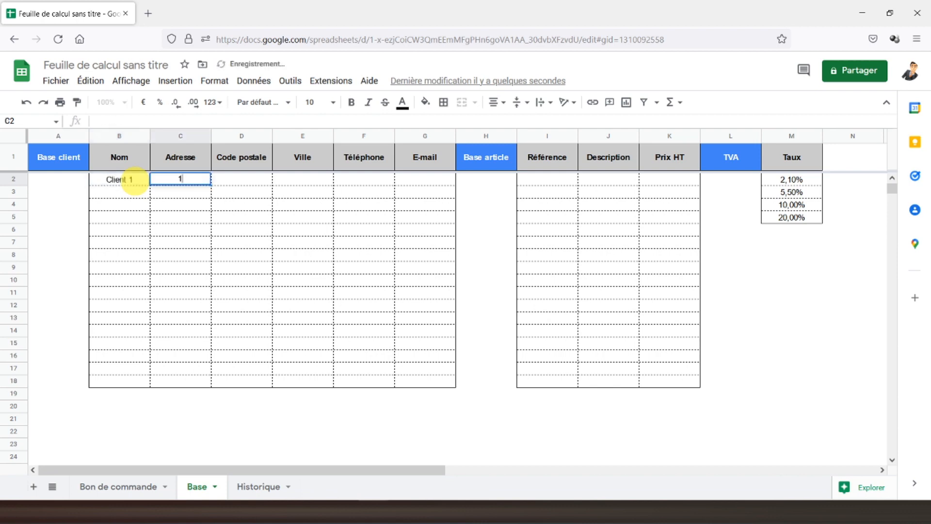
text(0 rue de)
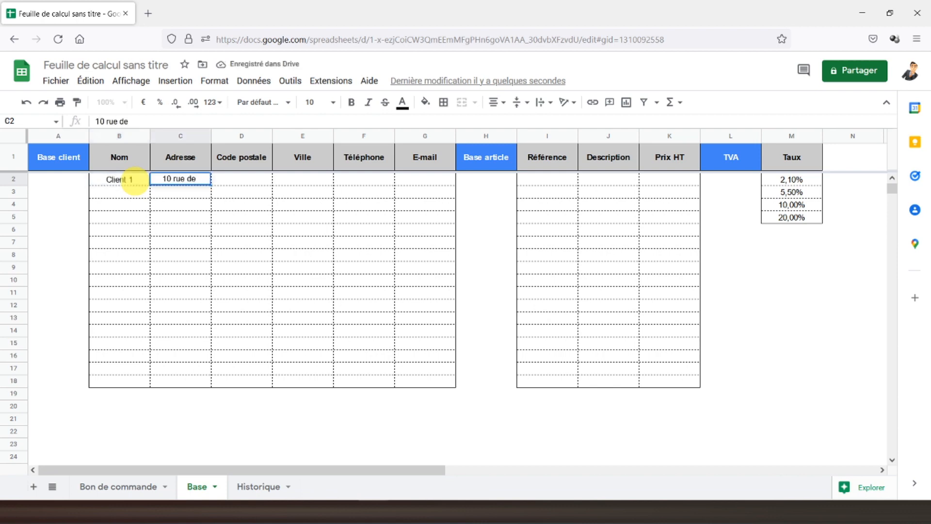
text( Paris)
key(Tab)
text(75000)
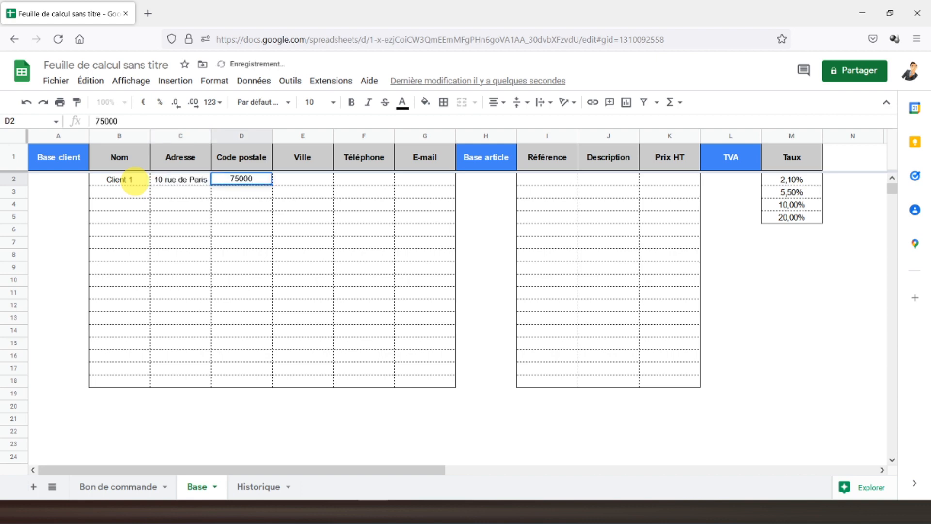
key(Tab)
text(Paris)
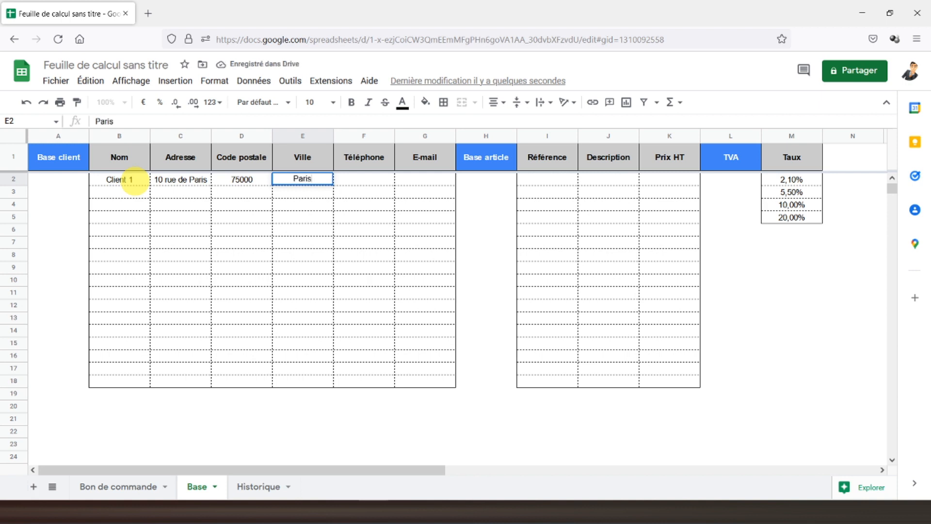
key(Tab)
Step: Add a hyphenated placeholder phone number and the client's e-mail to row 2
text(0000000000)
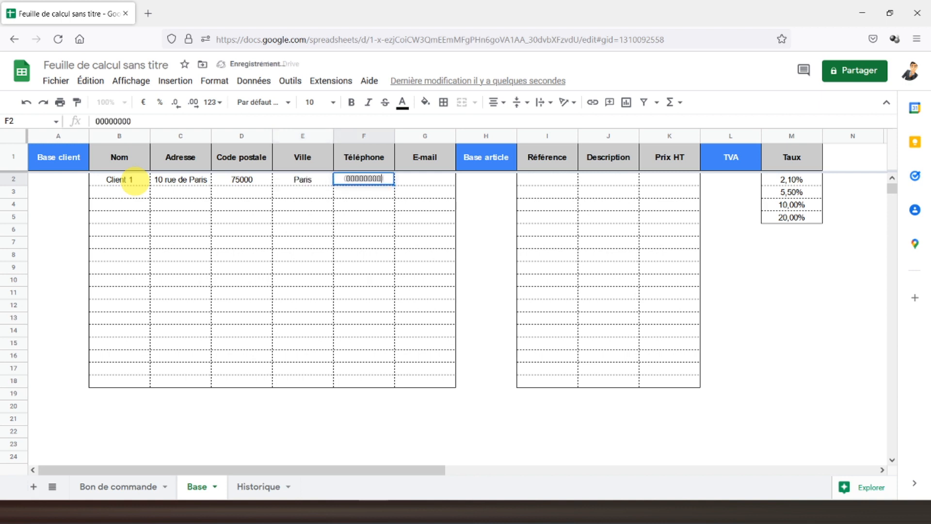
key(Tab)
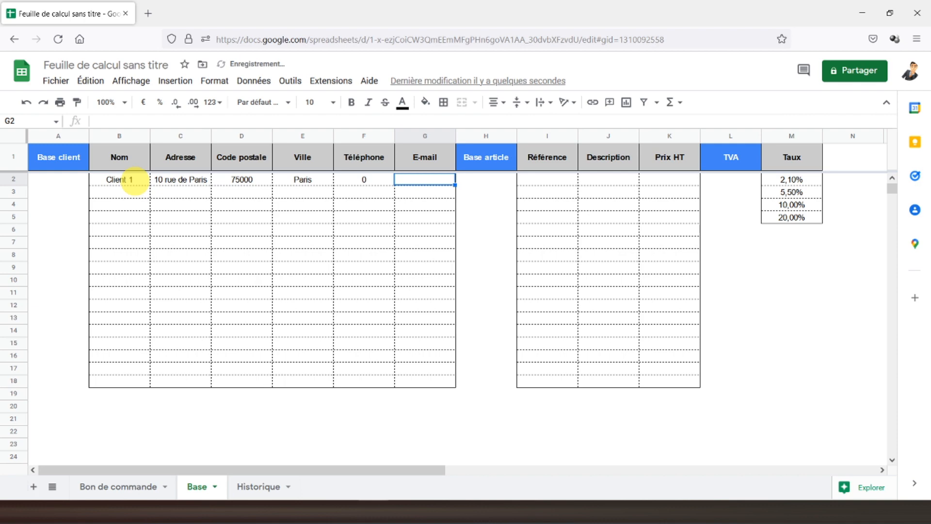
key(shift+Tab)
text(00-0)
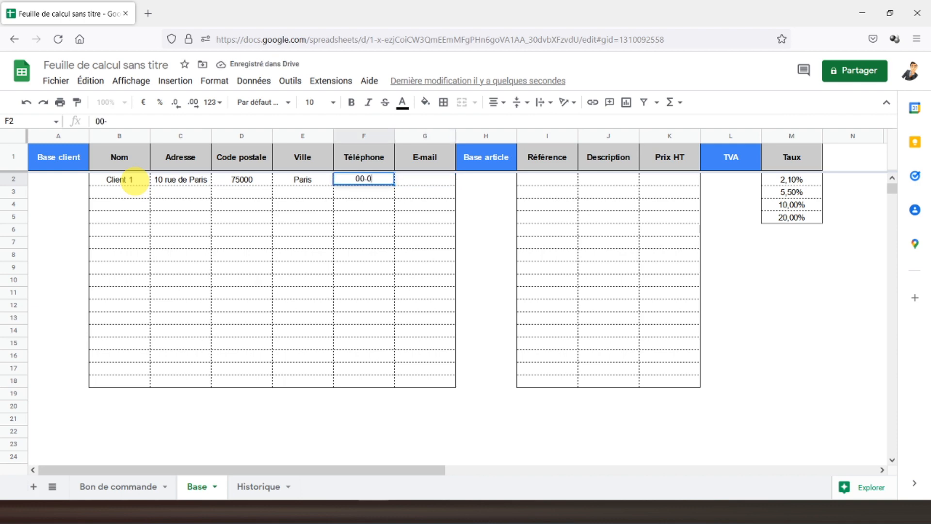
text(0-00-00-00)
key(Return)
key(Up)
key(Right)
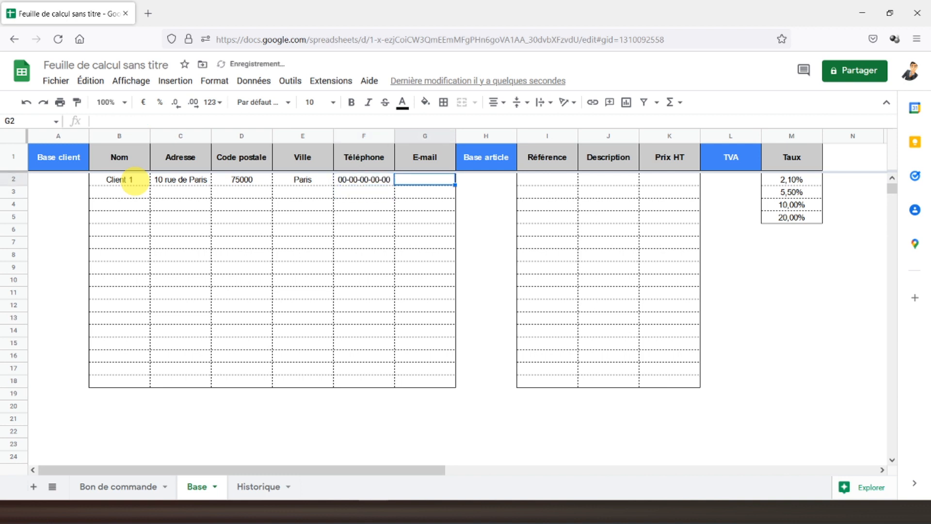
key(Return)
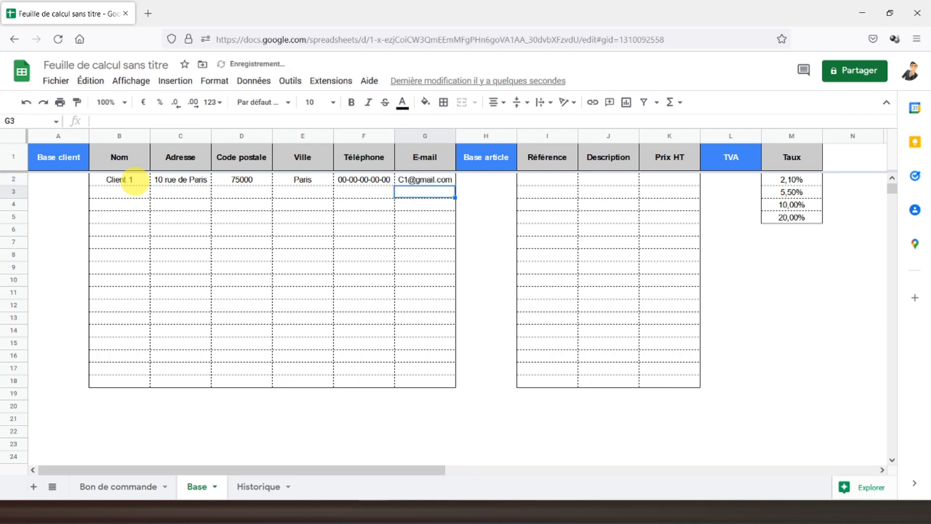
Step: Choose Client 1 from the F7 dropdown on the Bon de commande sheet
click(134, 180)
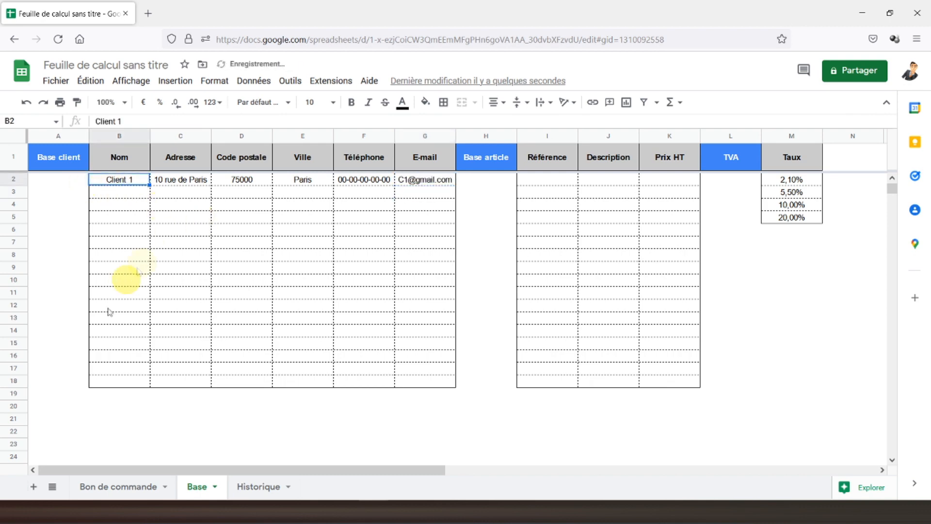
click(93, 486)
click(388, 228)
click(351, 249)
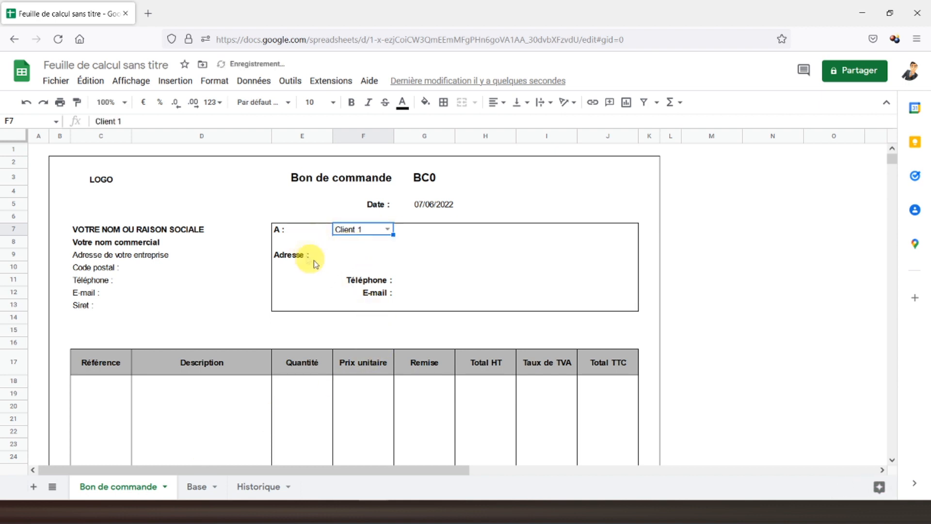
Step: Enter =SIERREUR(RECHERCHEV(F7;Base!B2:G18;2;FAUX);"") in F9 to fetch the address
click(357, 256)
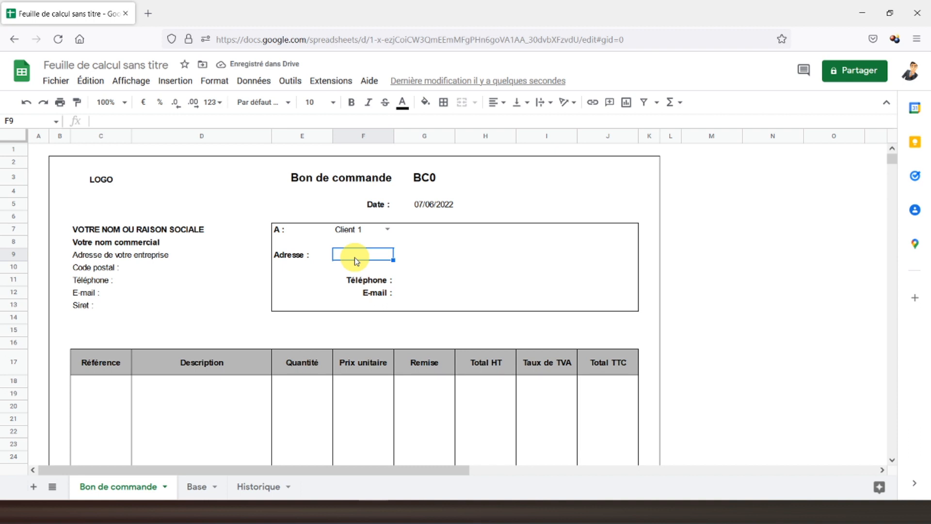
text(=s)
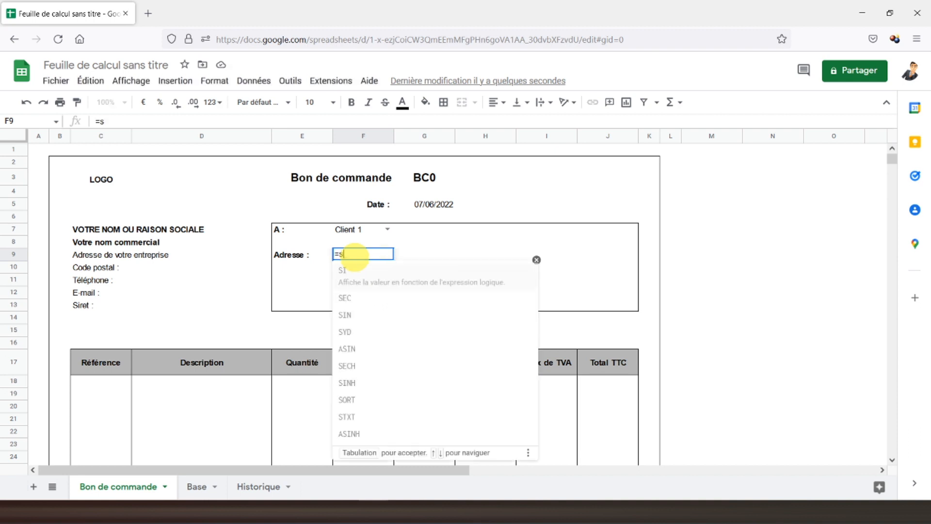
text(ierreur()
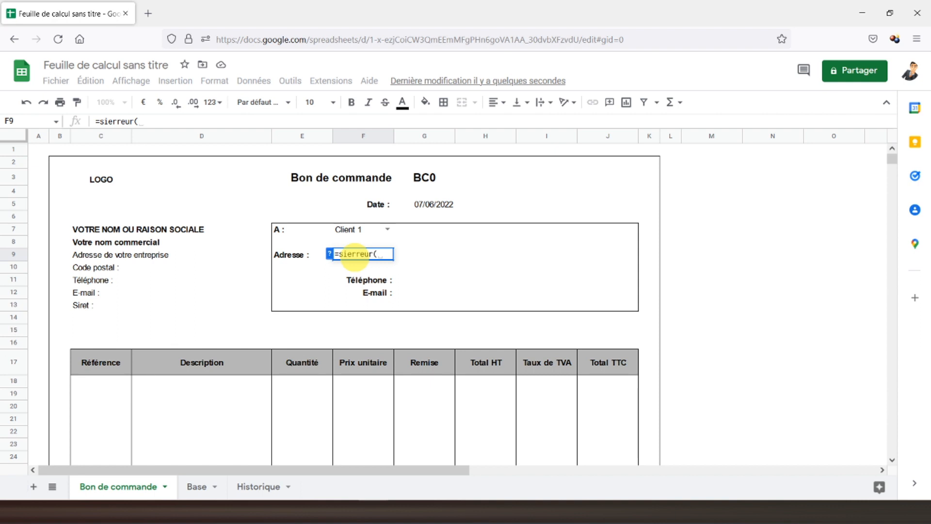
text(recherche)
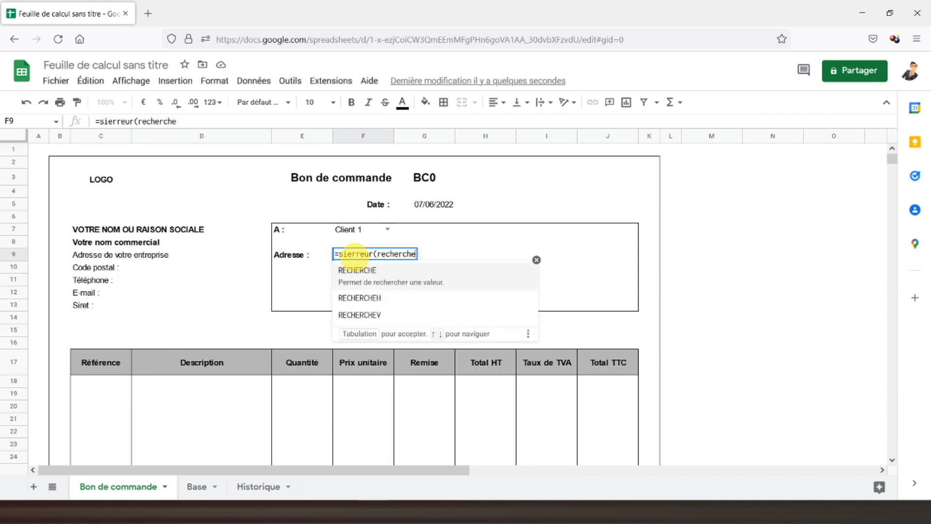
text(v()
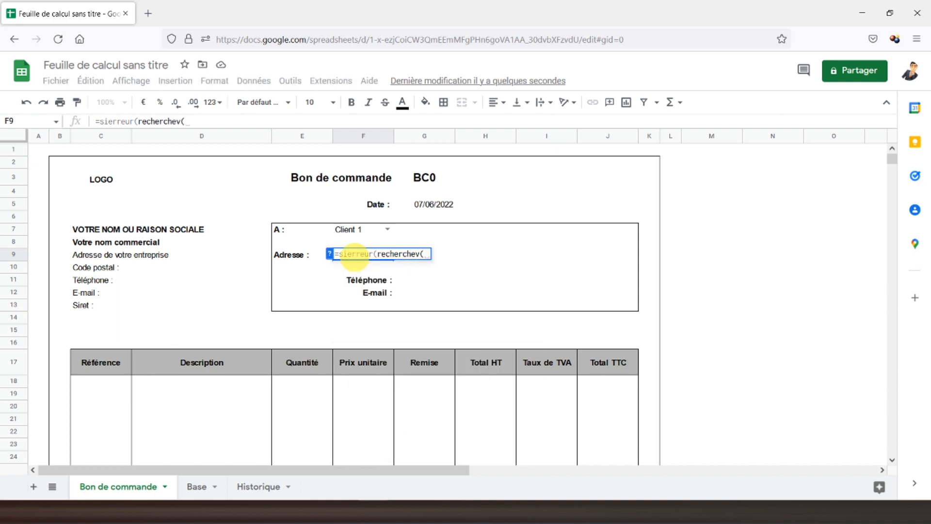
click(353, 233)
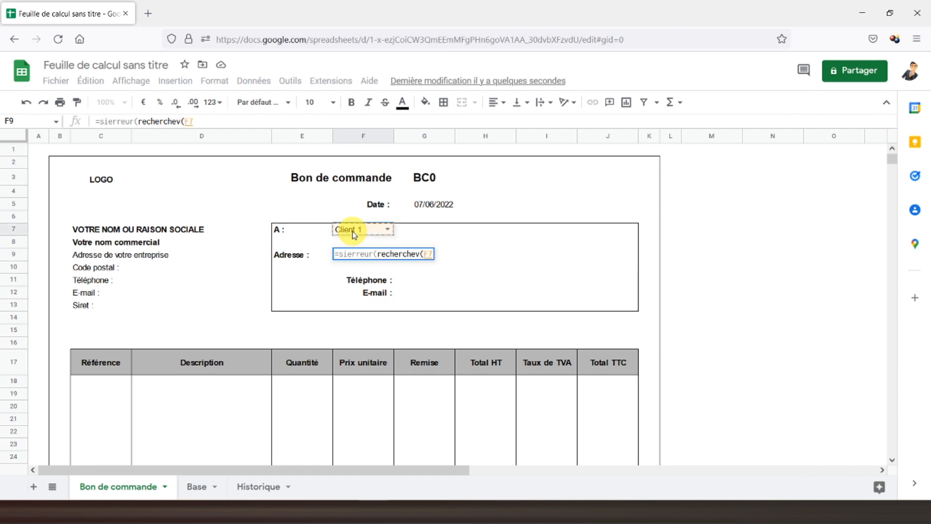
text(;)
click(199, 487)
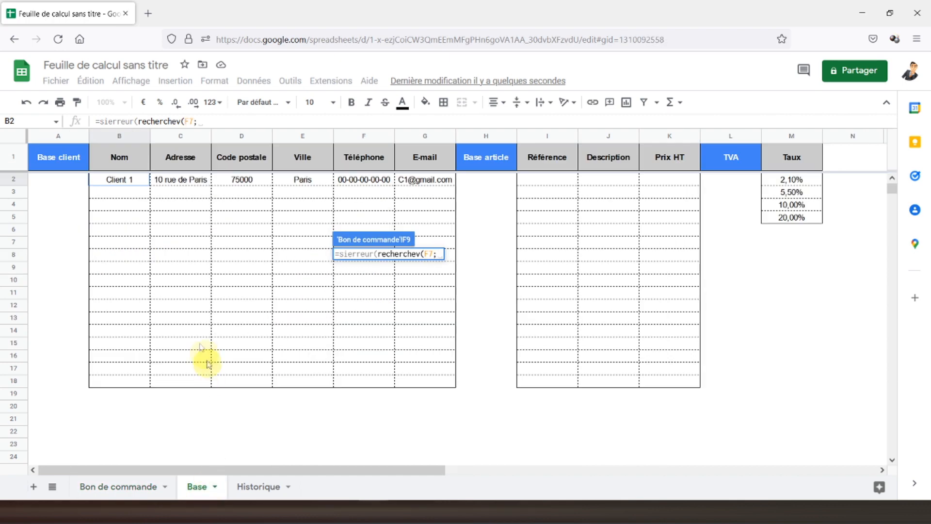
drag(116, 181, 439, 382)
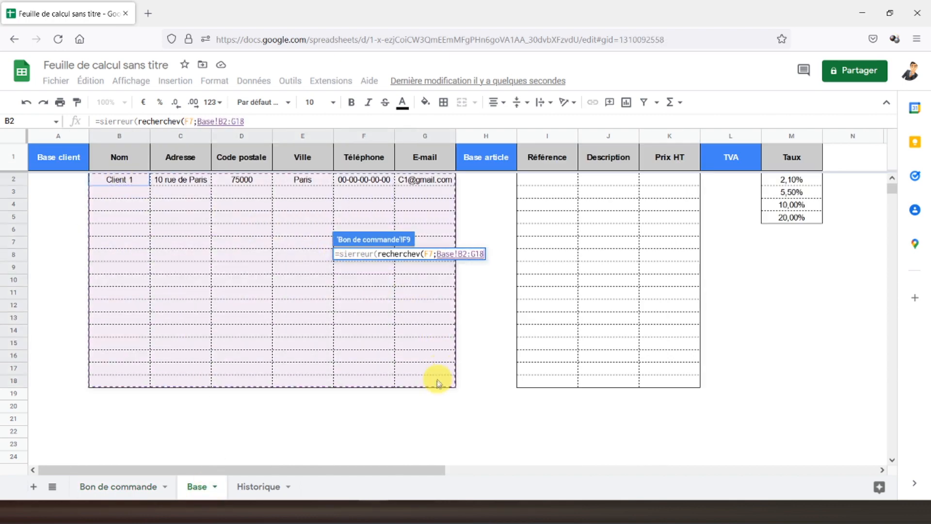
text(;)
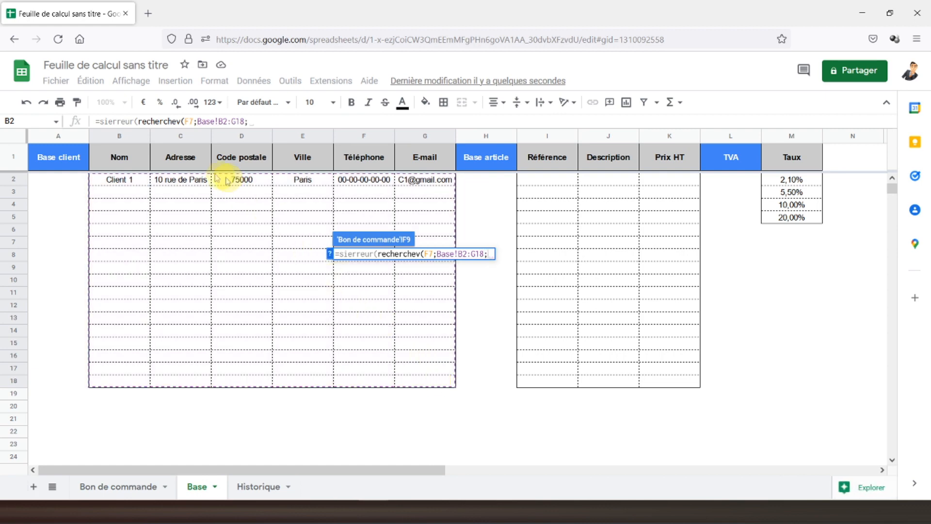
text(2;faux))
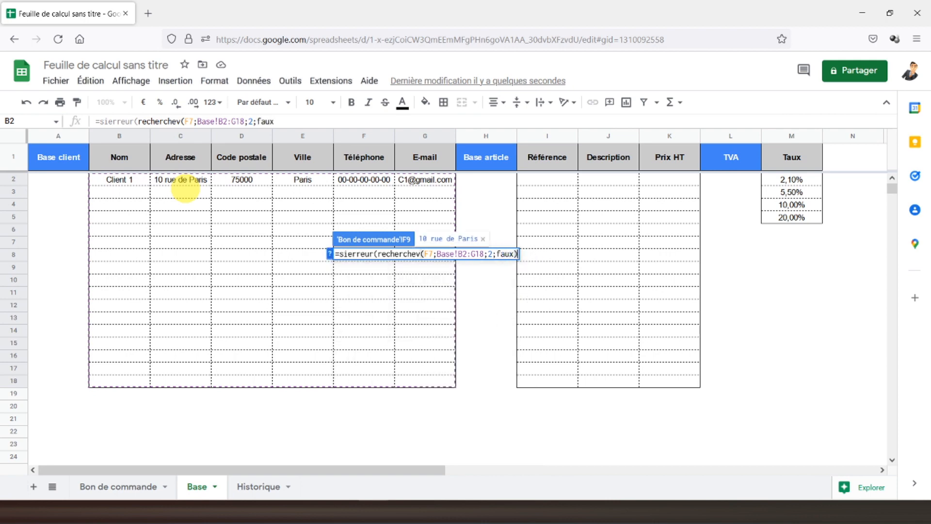
click(280, 120)
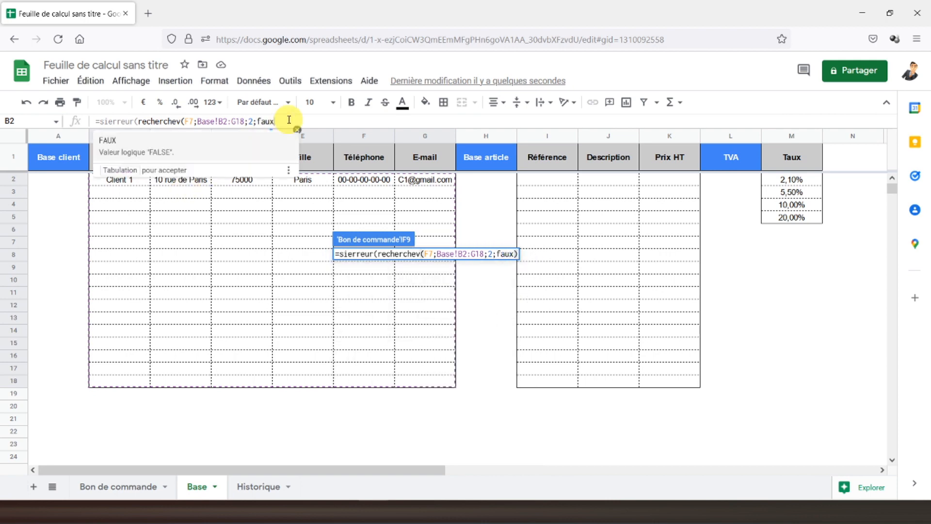
text(;""))
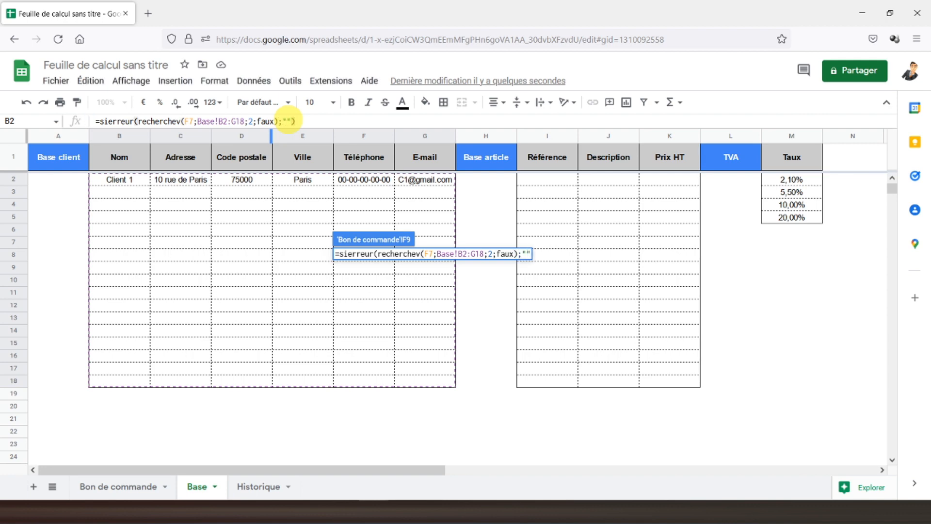
key(Return)
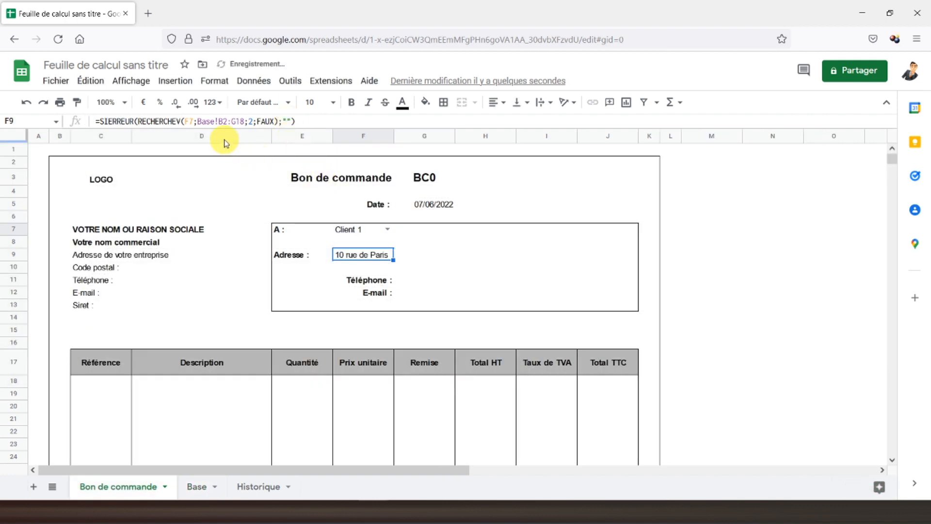
Step: Make the F7 and Base!B2:G18 references in F9's lookup formula absolute
click(221, 120)
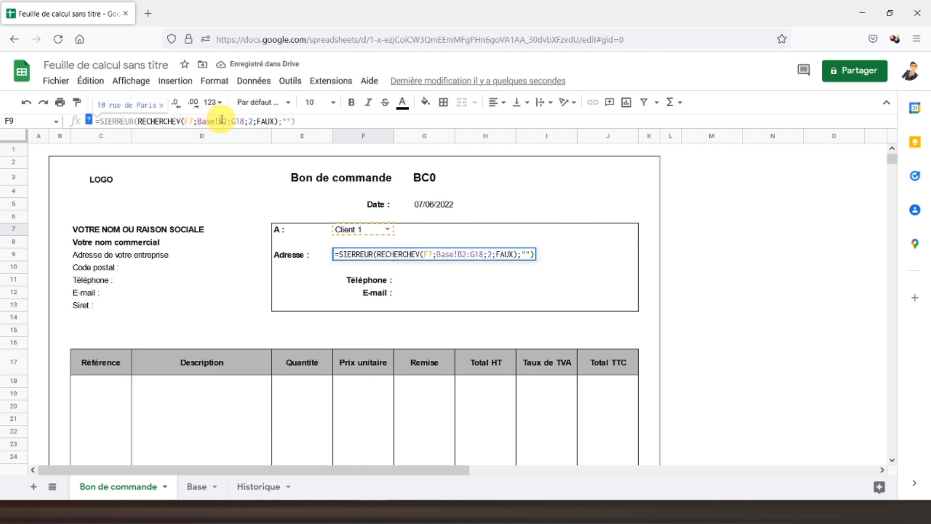
key(F4)
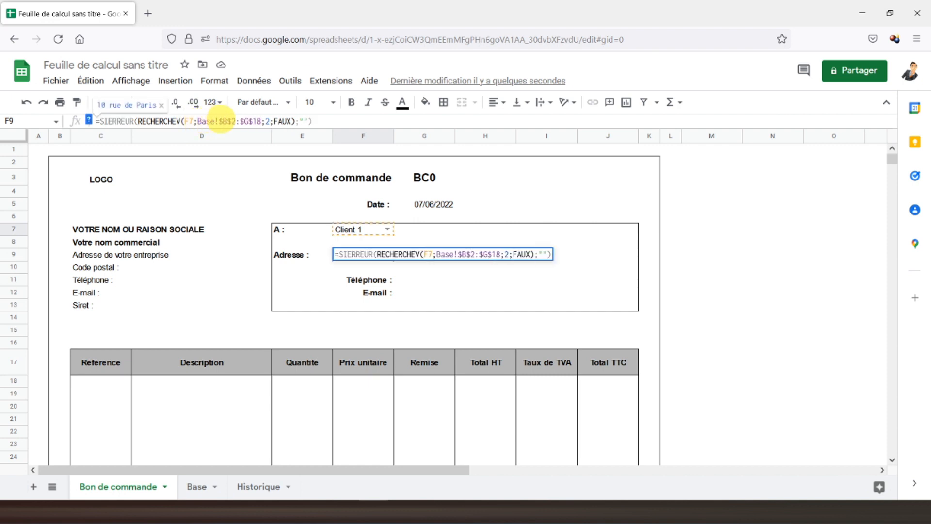
key(Return)
click(365, 254)
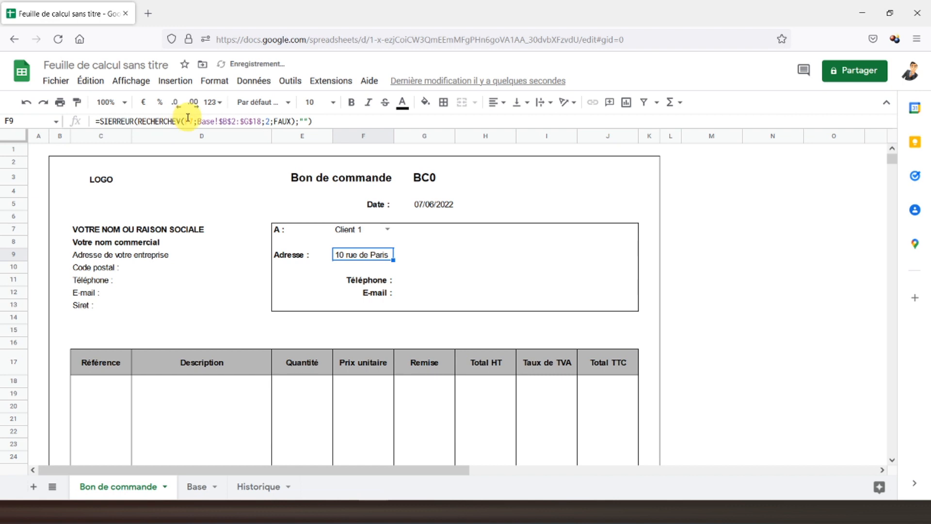
click(188, 118)
key(F4)
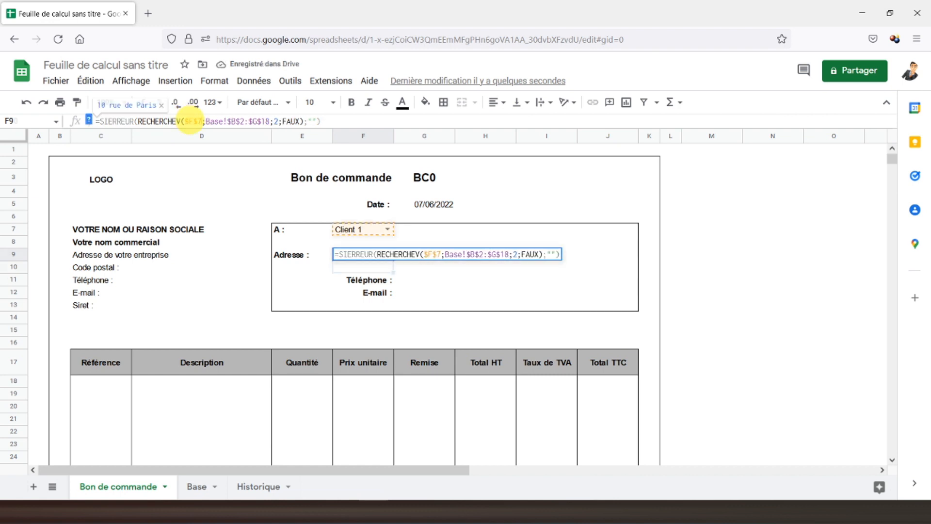
key(Return)
click(358, 256)
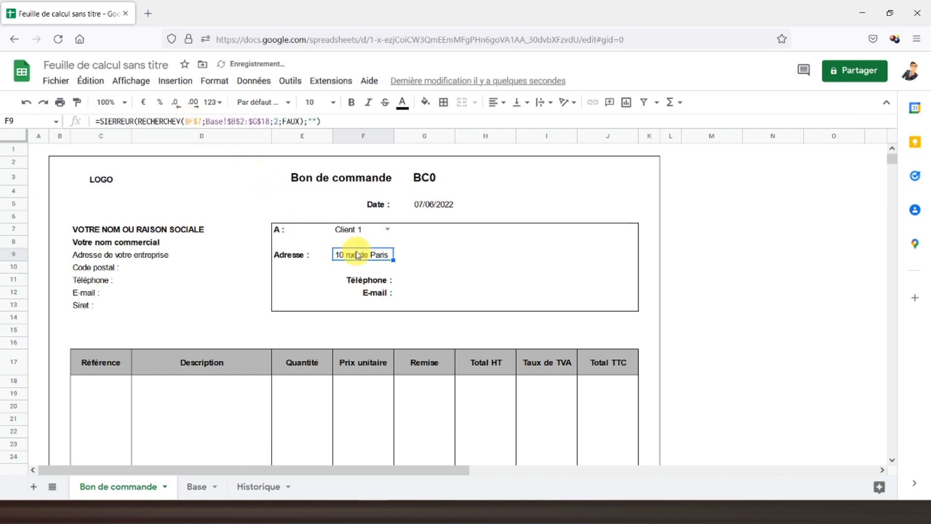
Step: Copy F9's lookup formula into F10, G11 and G12
key(ctrl+c)
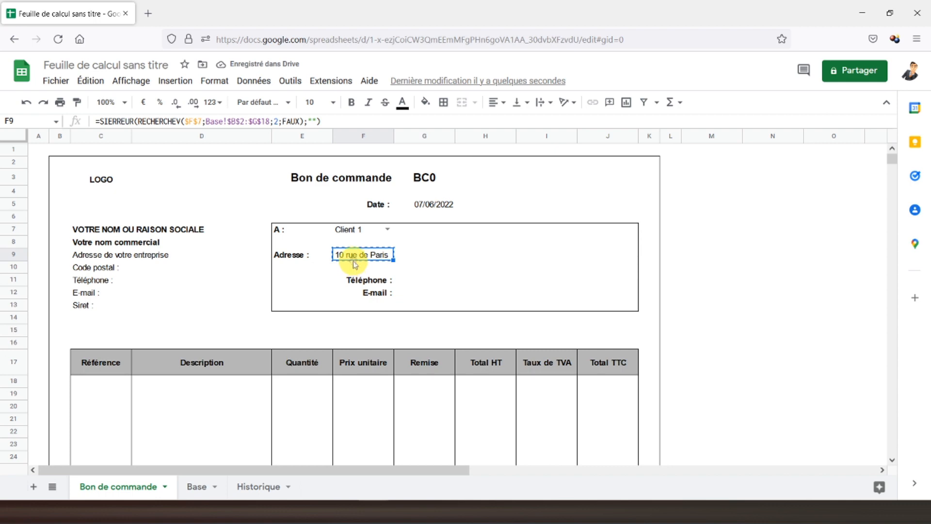
click(353, 267)
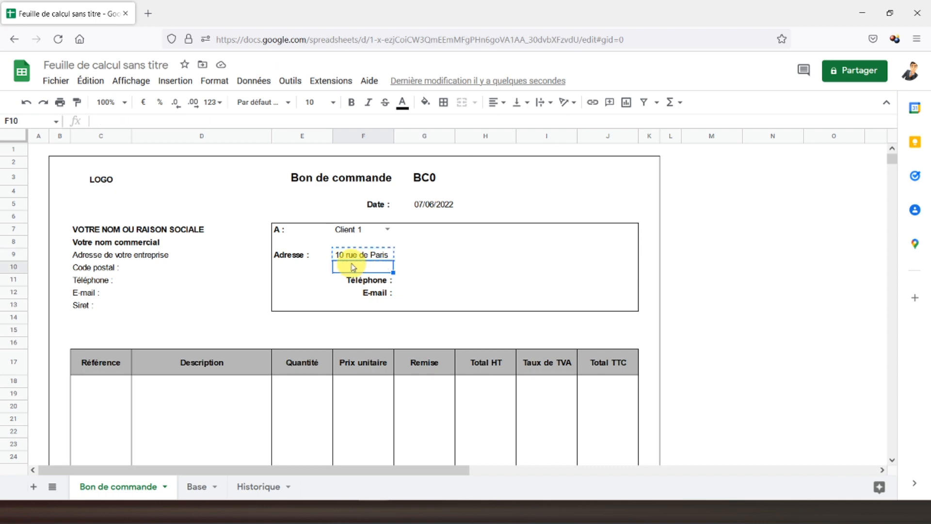
key(ctrl+v)
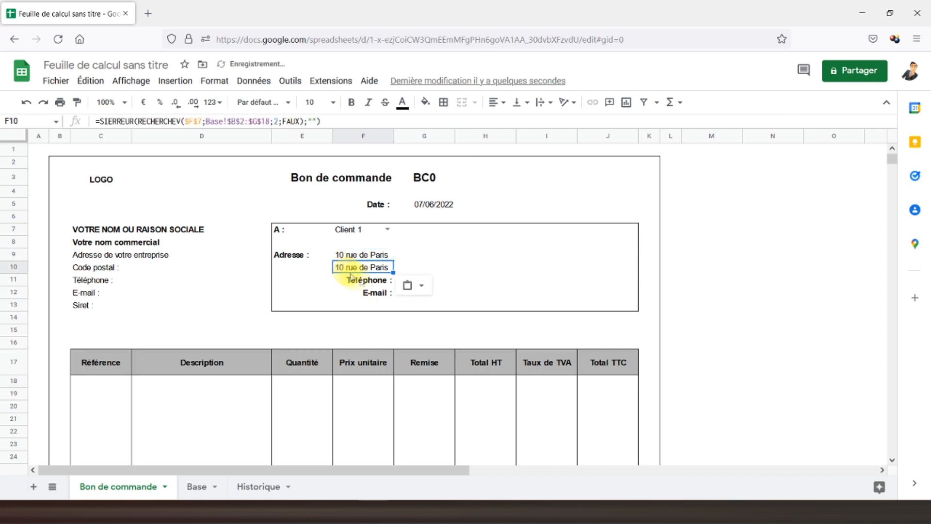
click(428, 286)
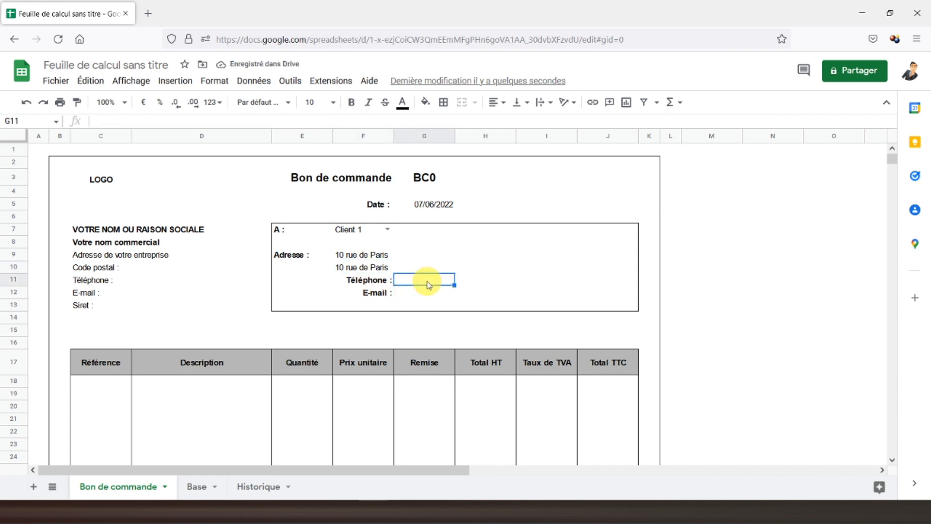
key(ctrl+v)
click(418, 295)
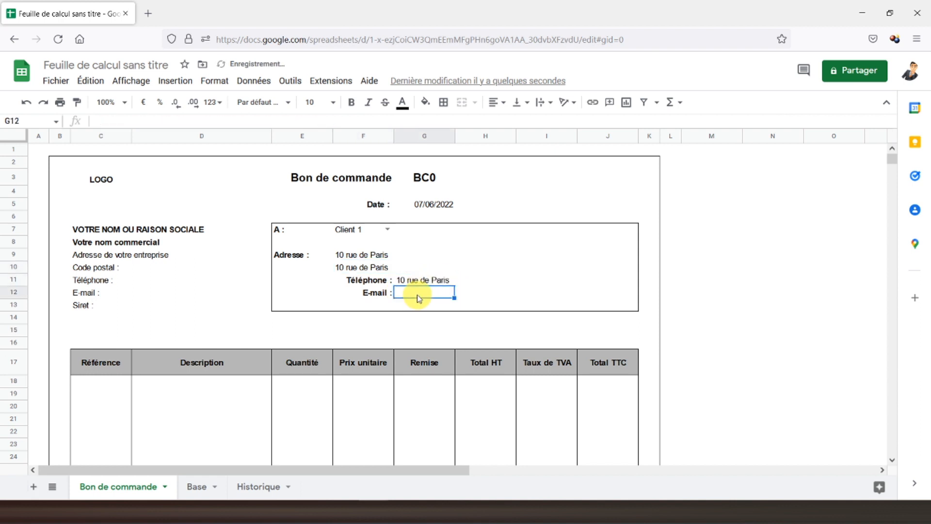
key(ctrl+v)
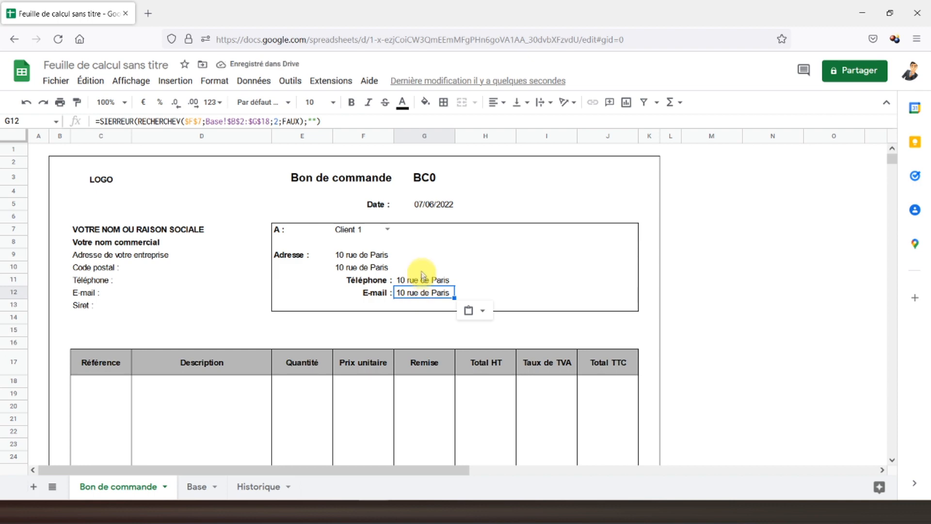
click(356, 257)
click(193, 486)
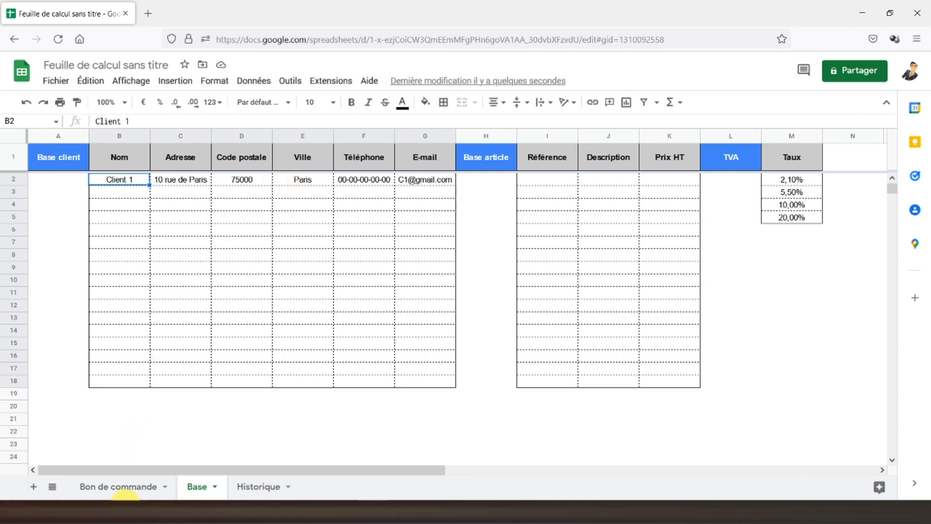
click(128, 487)
click(359, 268)
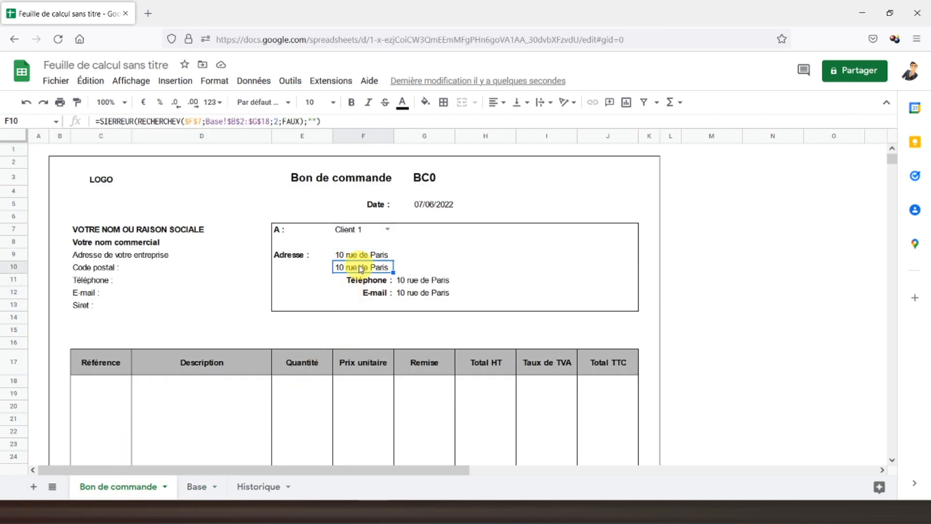
click(358, 254)
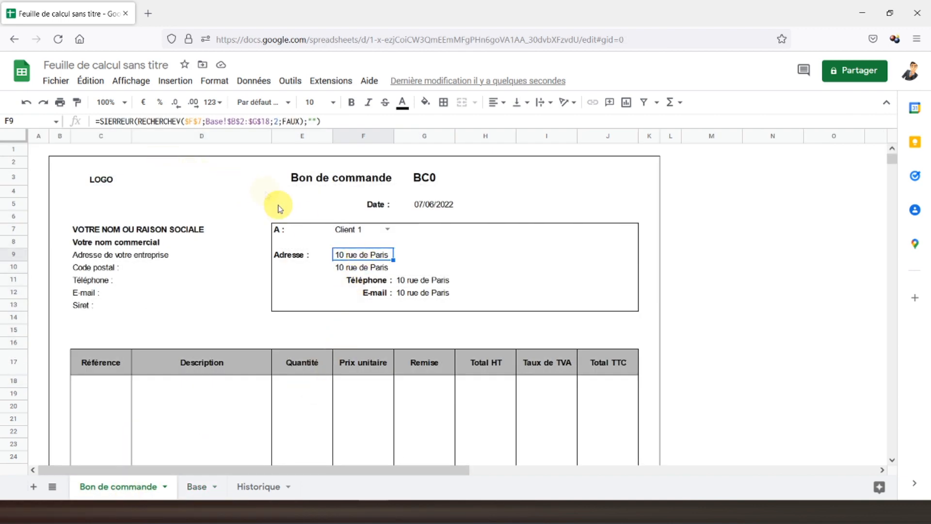
Step: Set the lookup column index to 3 in F10 (postcode) and 4 in G10 (city)
click(365, 268)
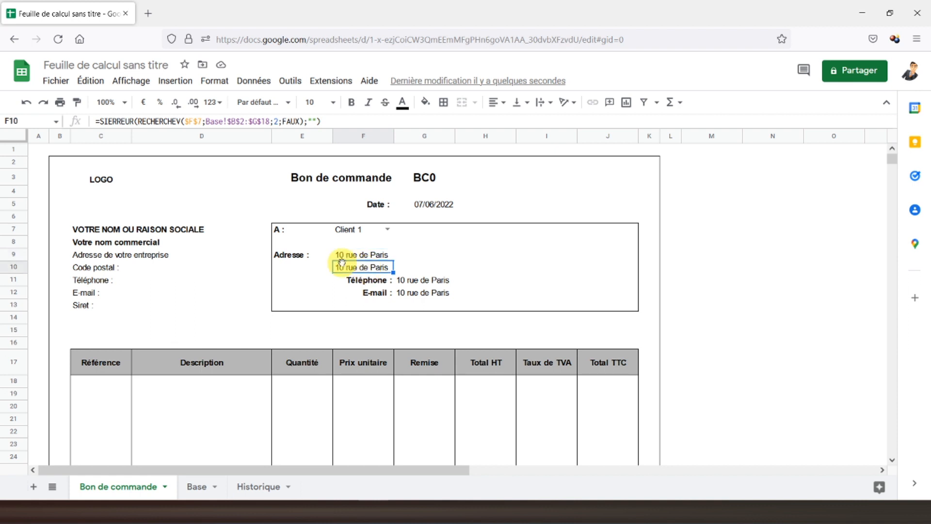
click(279, 121)
key(BackSpace)
text(3)
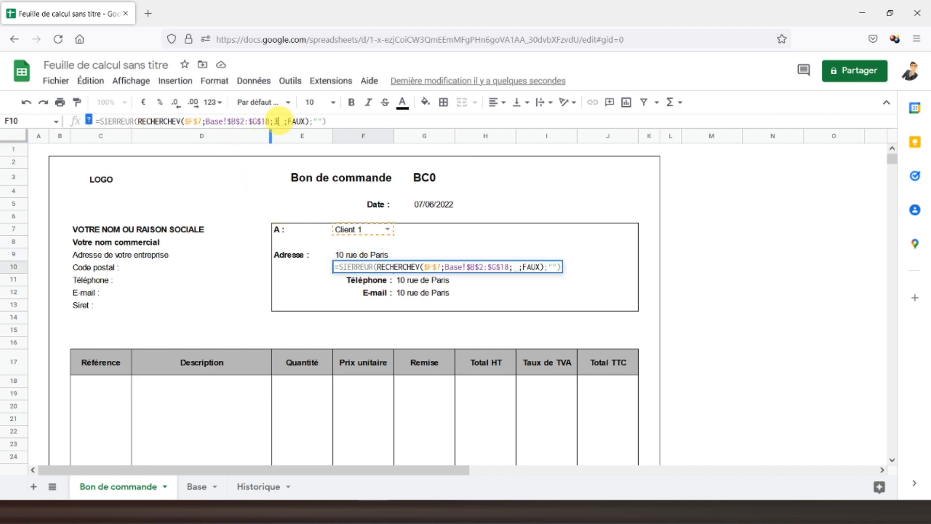
key(Return)
click(377, 269)
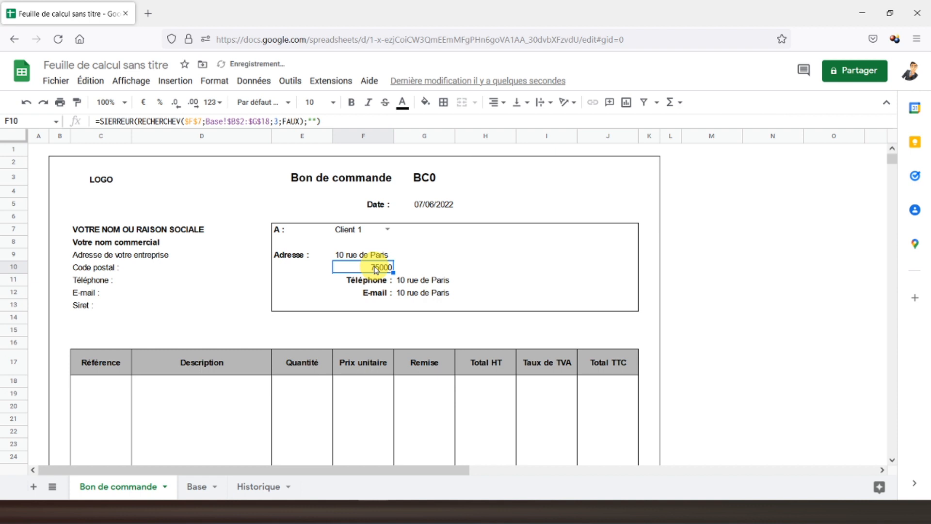
key(ctrl+c)
click(412, 267)
key(ctrl+v)
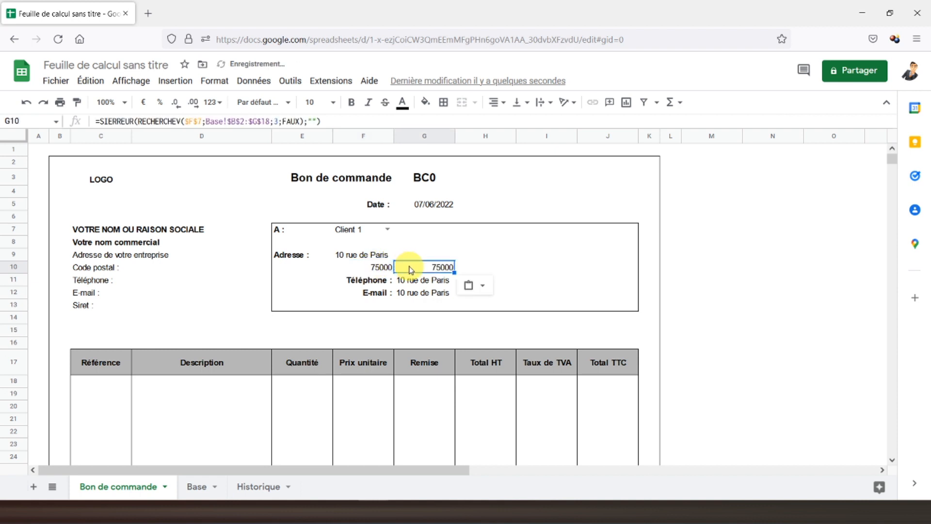
click(279, 122)
key(BackSpace)
text(4)
key(Return)
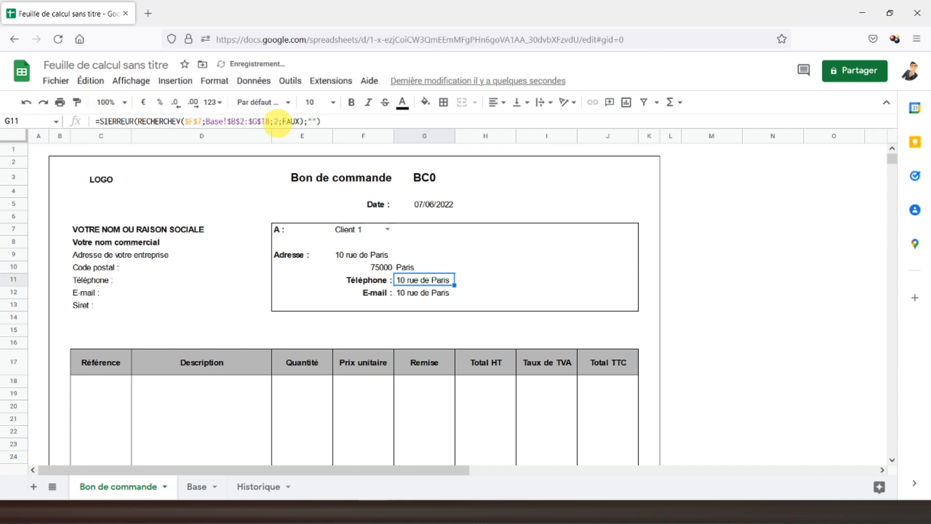
Step: Left-align the postcode 75000 in F10
click(376, 272)
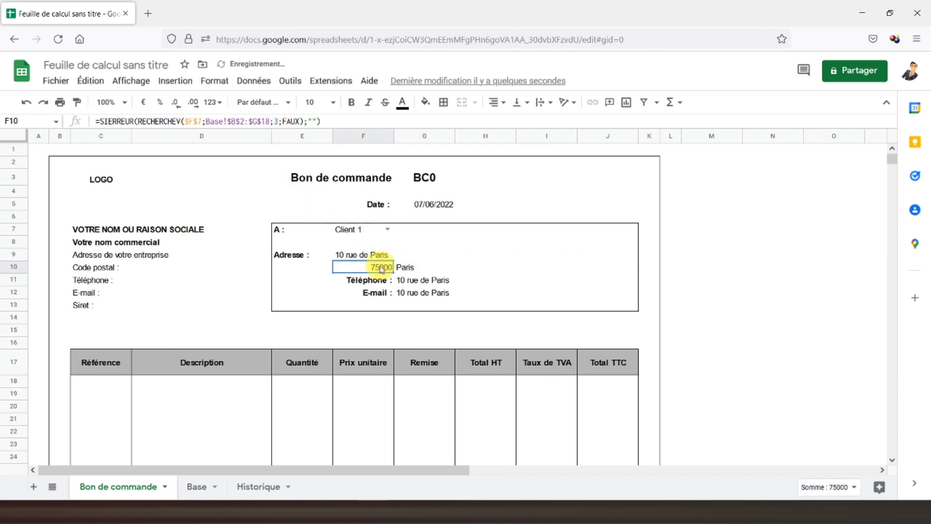
click(500, 104)
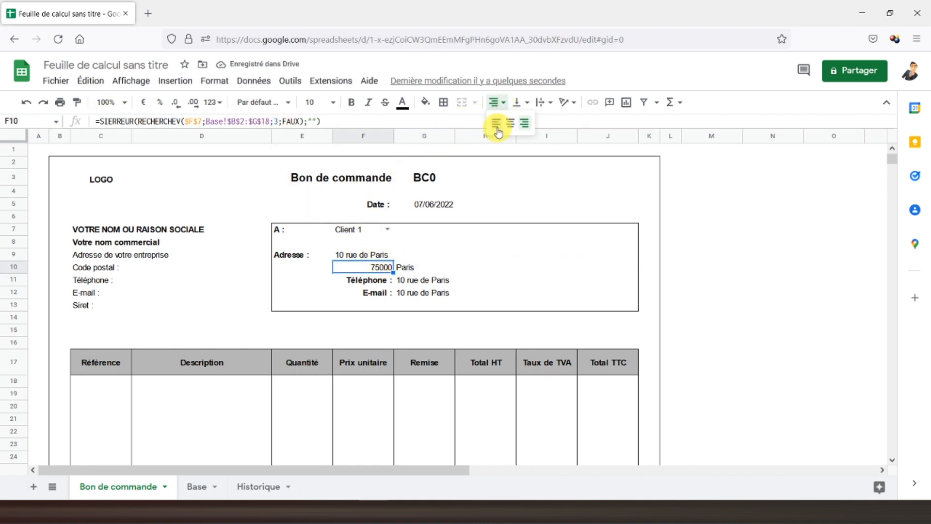
click(494, 123)
click(408, 268)
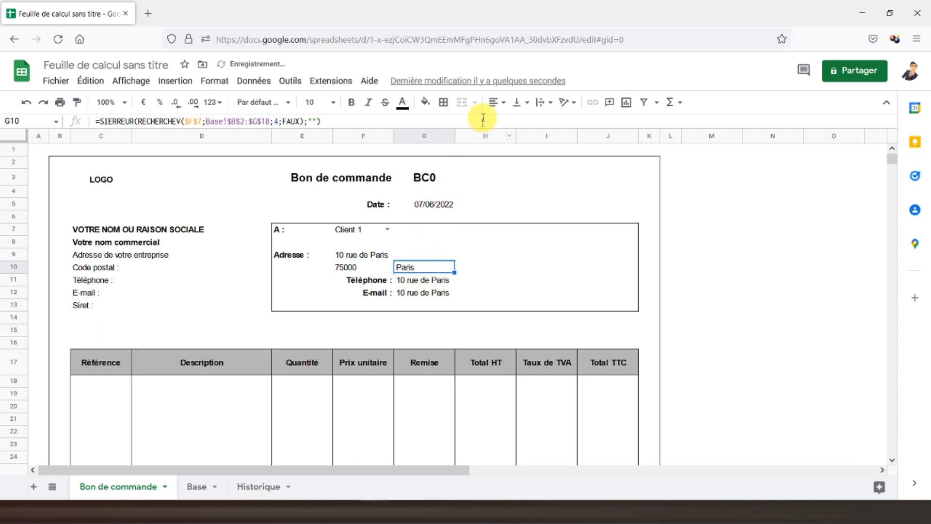
click(420, 281)
click(413, 267)
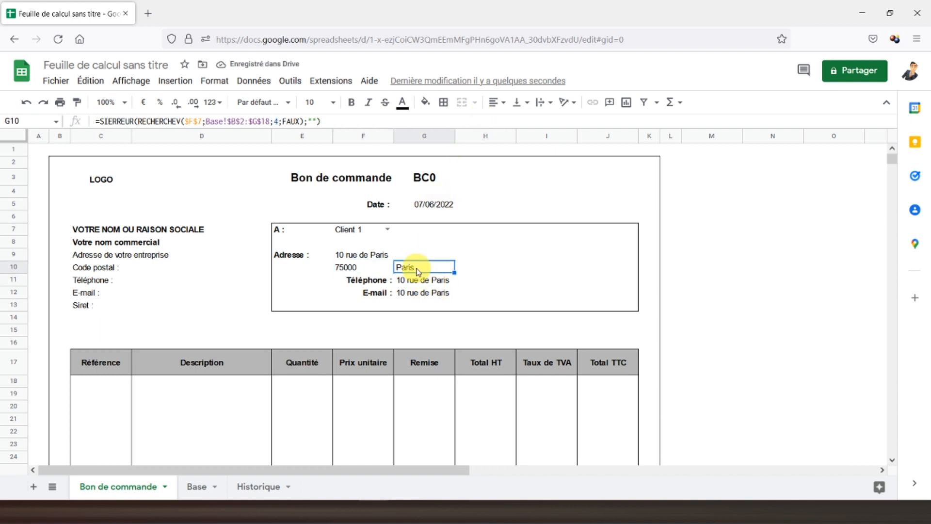
click(415, 281)
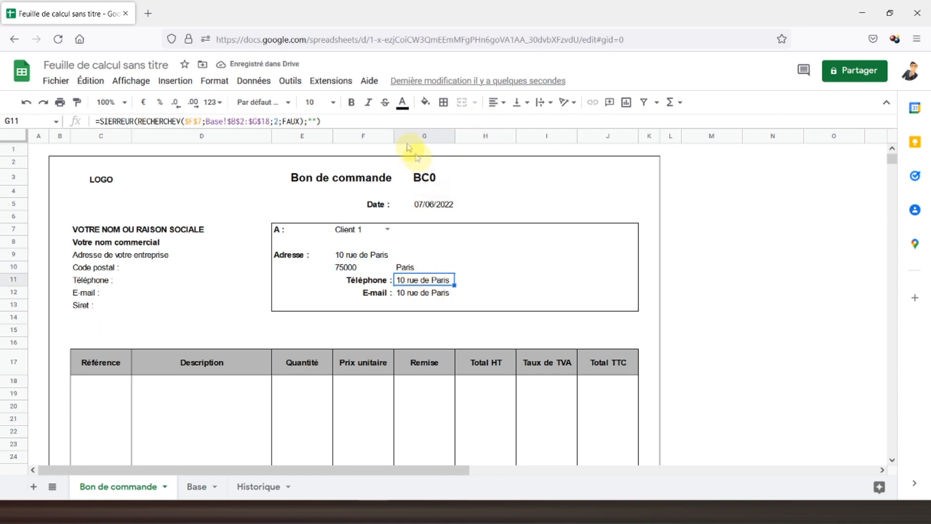
Step: Confirm G11's phone lookup and change G12's column index to 6 for the e-mail
click(279, 120)
key(Return)
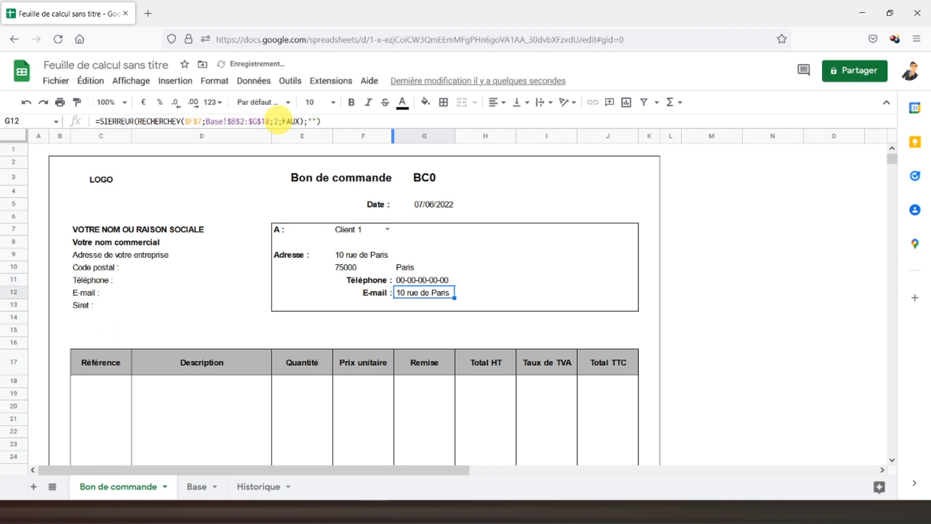
click(279, 121)
key(BackSpace)
text(6)
key(Return)
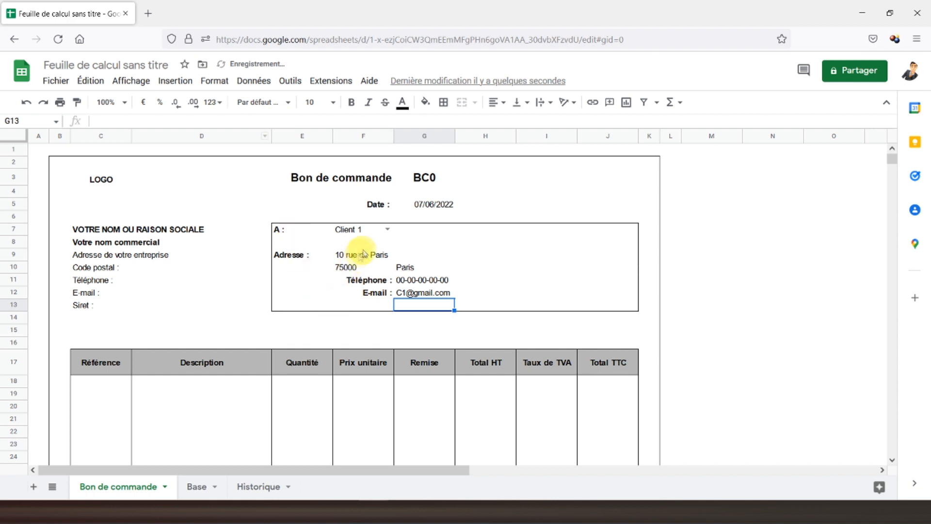
click(373, 230)
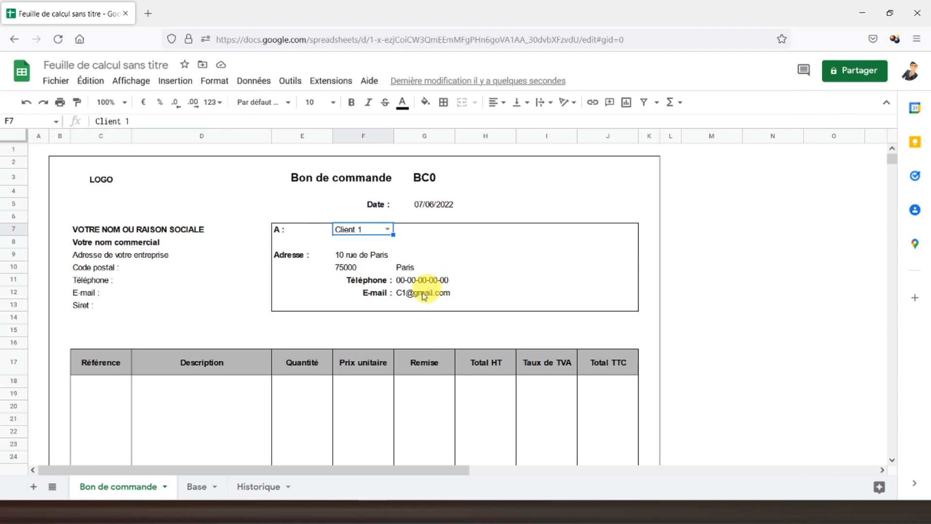
click(111, 388)
scroll(111, 388, down, 4)
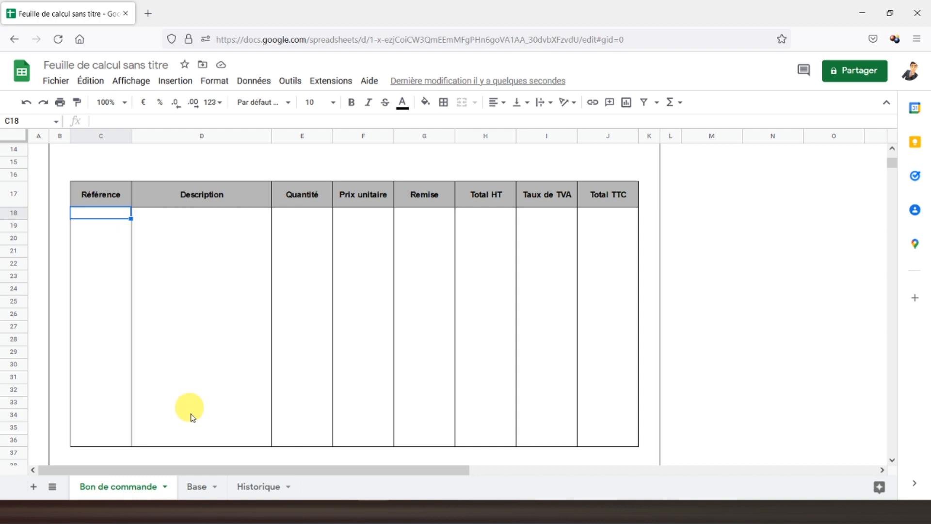
Step: Add a dropdown to C18:C36 listing article references from Base!I2:I18
click(198, 487)
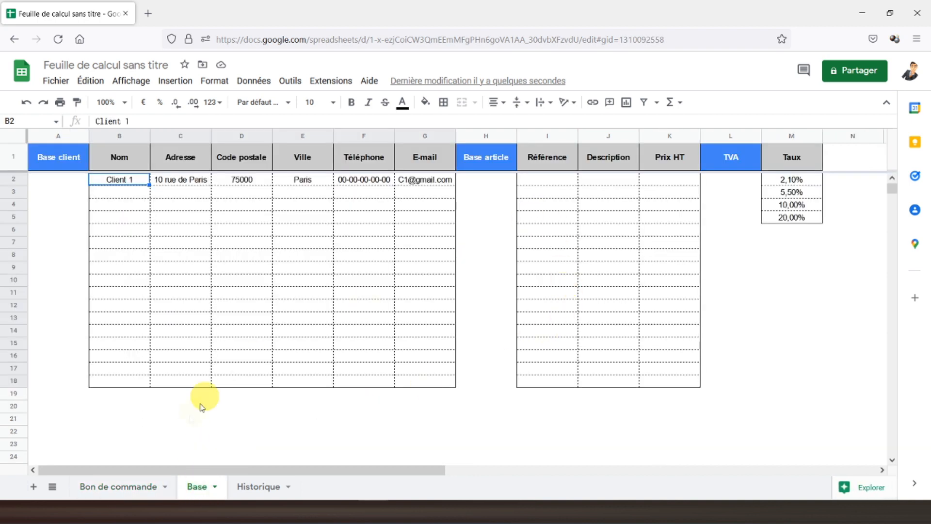
click(122, 487)
drag(101, 215, 102, 443)
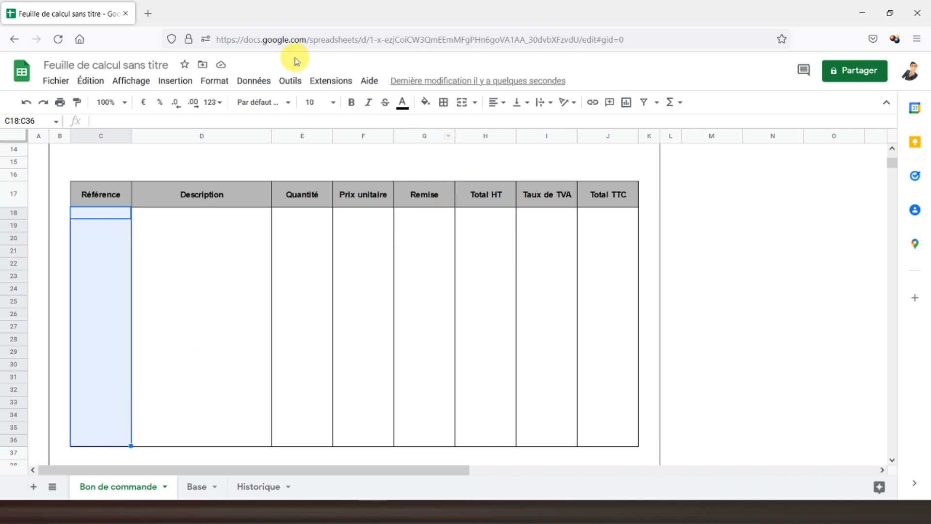
click(252, 80)
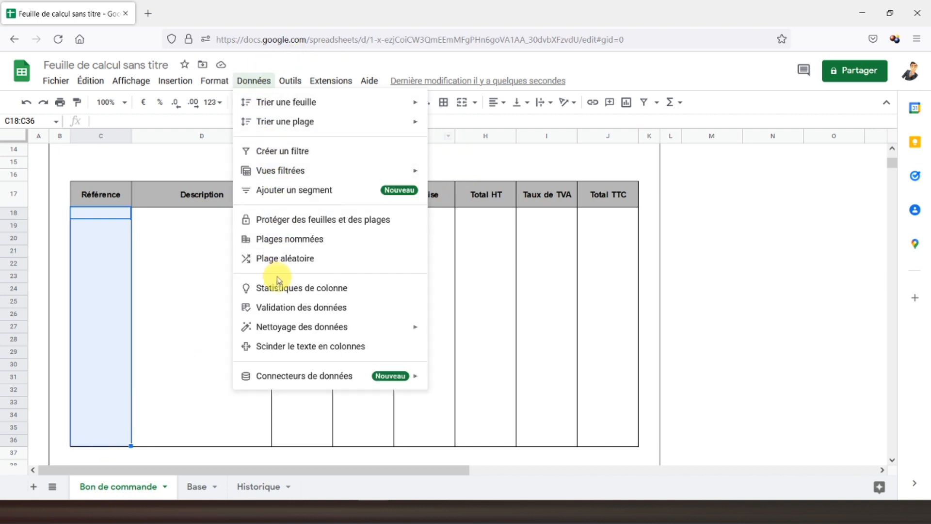
click(281, 307)
click(606, 239)
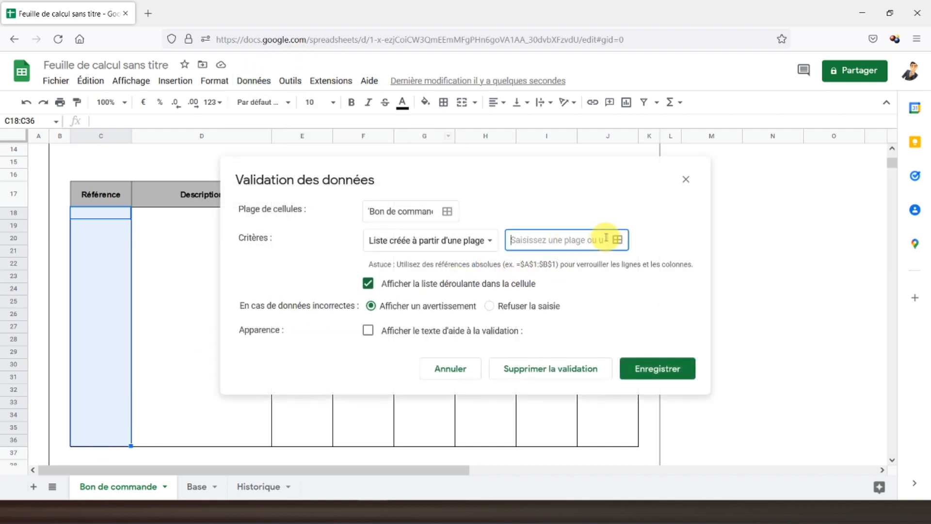
click(617, 239)
click(197, 485)
drag(537, 180, 546, 387)
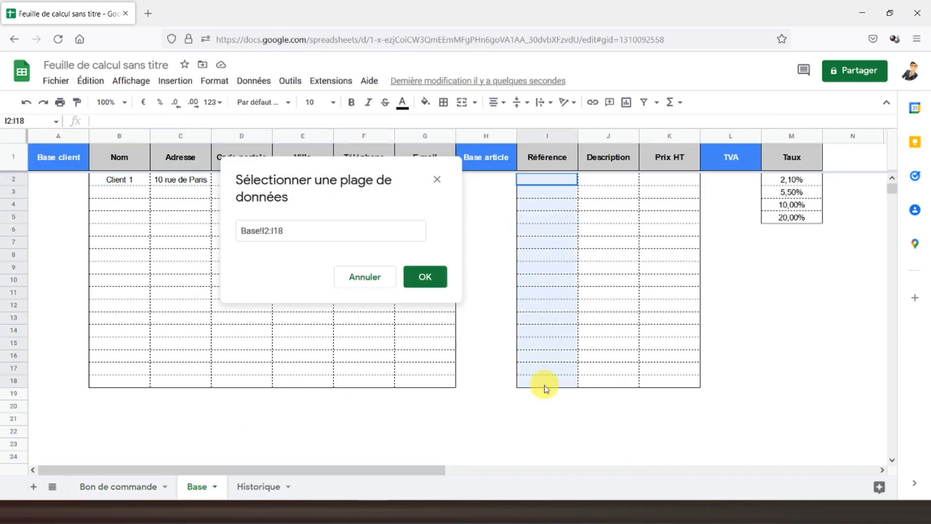
click(425, 278)
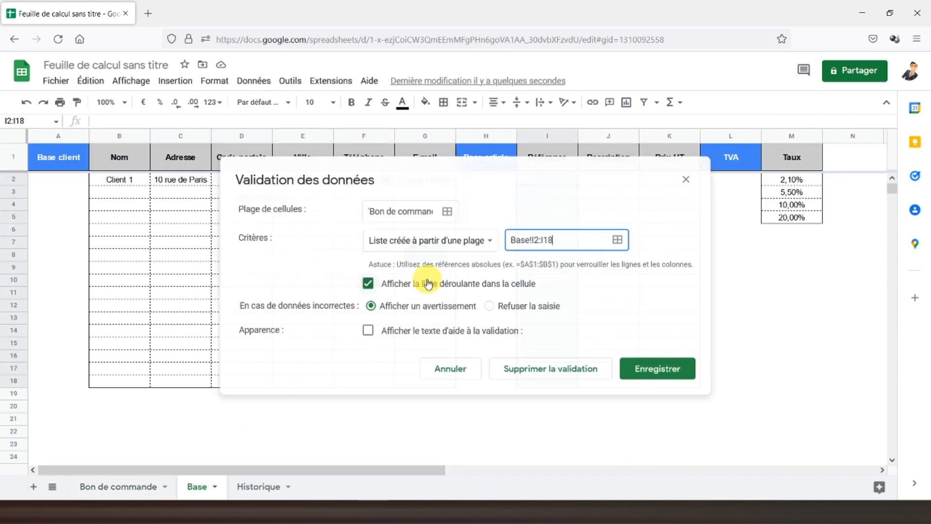
click(652, 371)
Step: Check the new Référence dropdowns in column C of Bon de commande
click(548, 193)
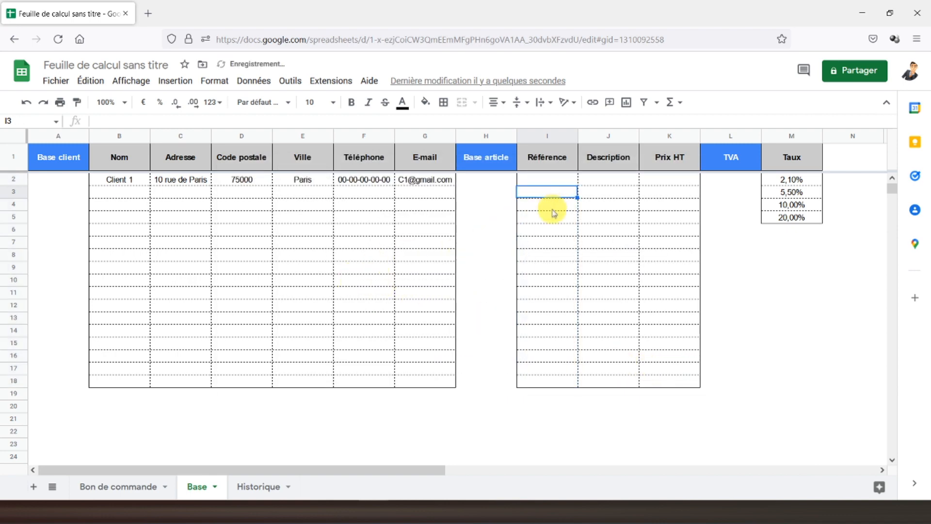
click(119, 485)
click(115, 213)
click(104, 238)
click(111, 214)
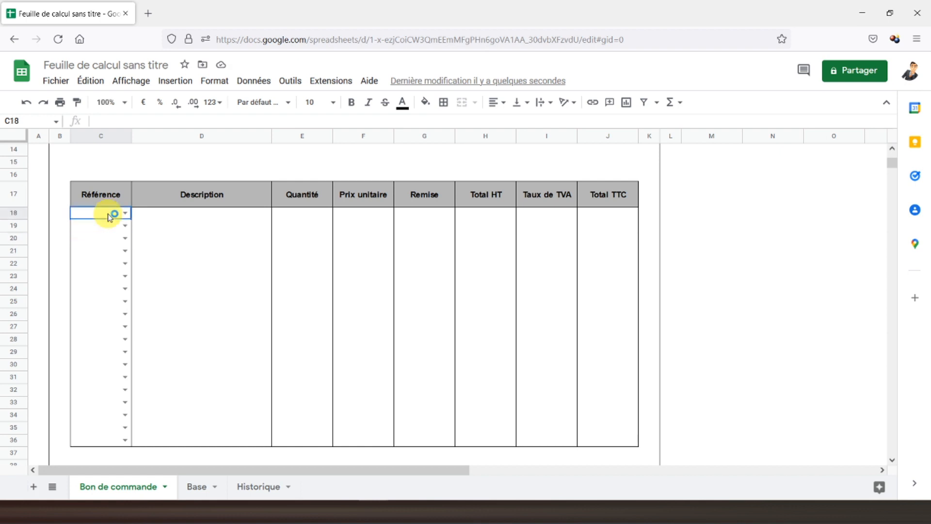
Step: On the Base sheet, fill column I with references Article 1 through Article 17
click(199, 486)
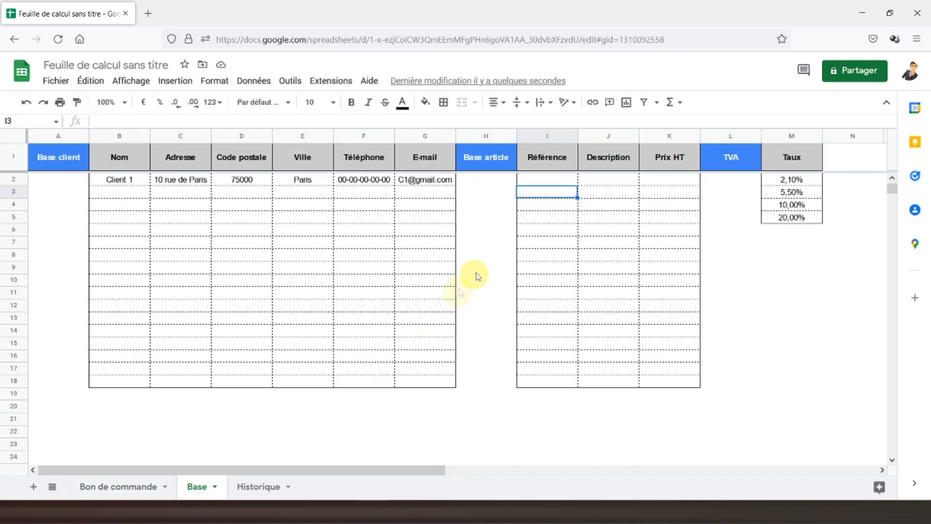
click(532, 181)
text(Article 1)
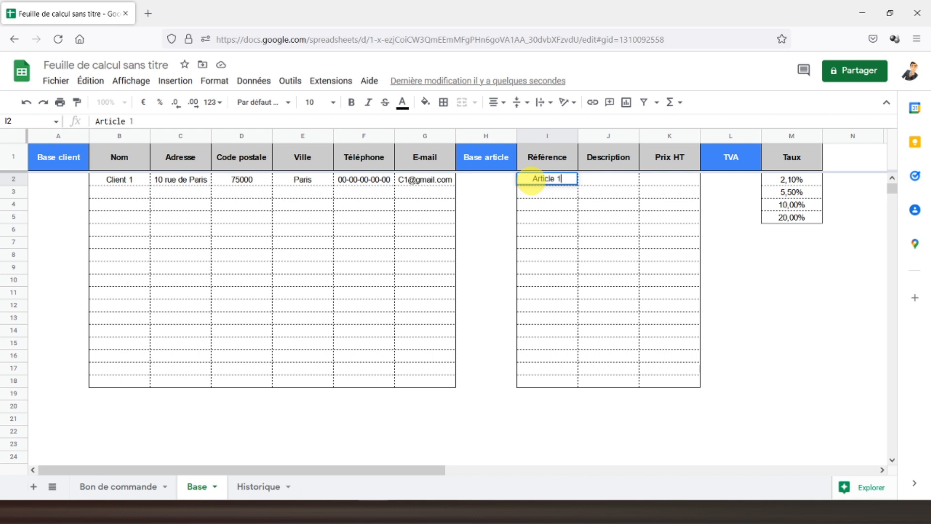
key(Return)
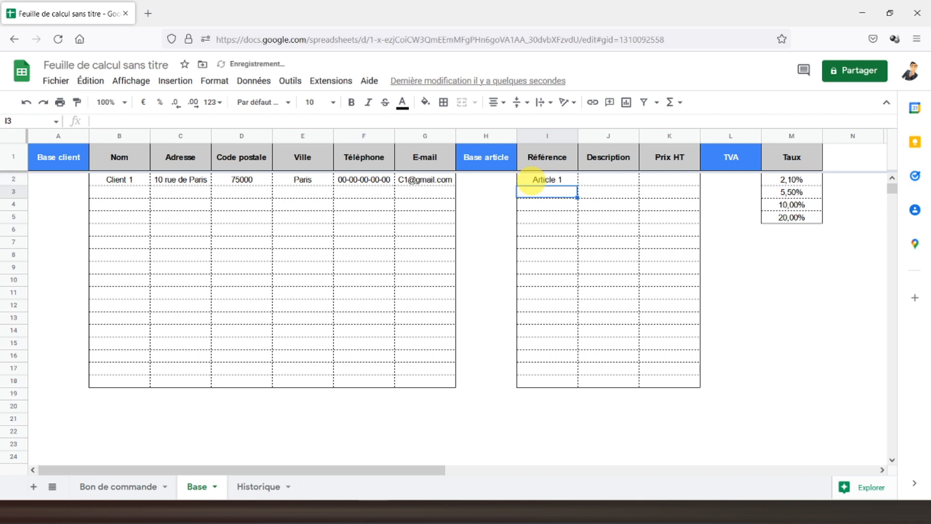
text(Article )
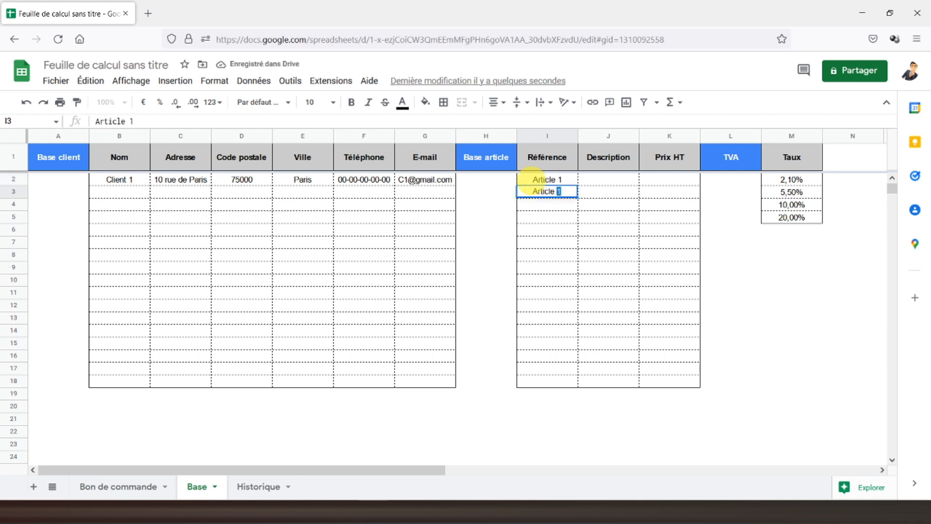
text(2)
key(Return)
click(571, 193)
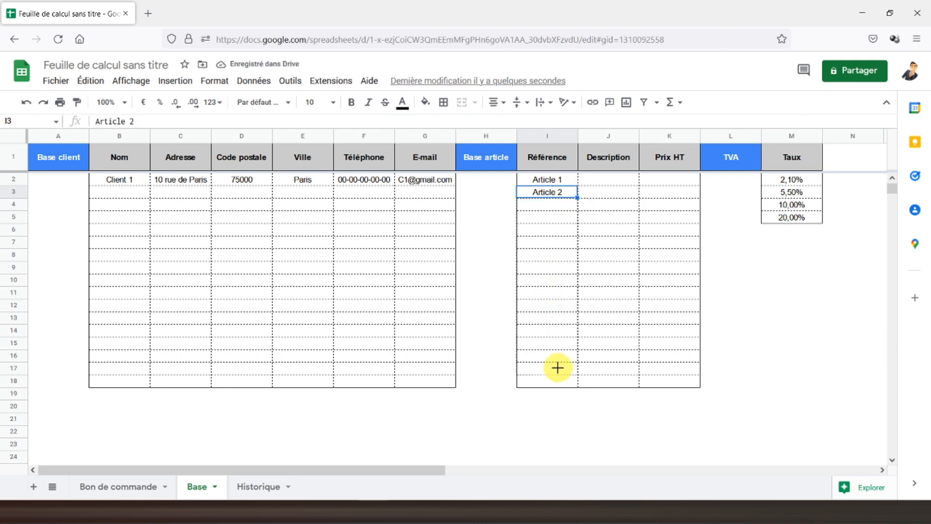
drag(558, 369, 551, 370)
click(535, 383)
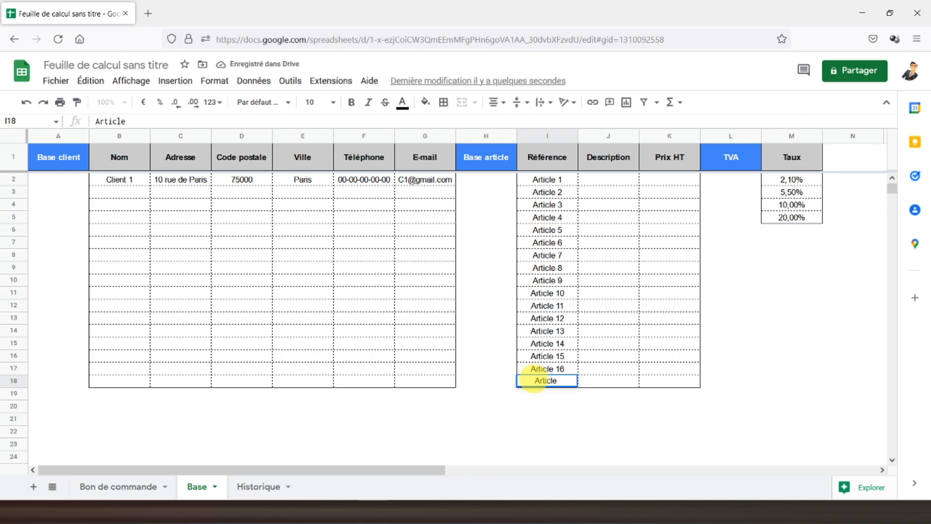
text(Article 17)
key(Return)
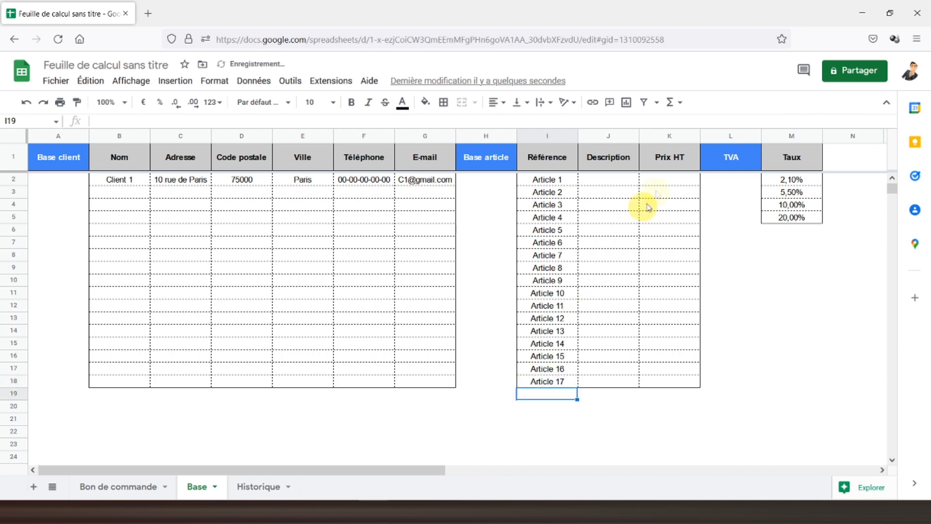
Step: Enter the prices 100, 200, 300 and 400 in K2:K5
click(659, 180)
text(100)
key(Return)
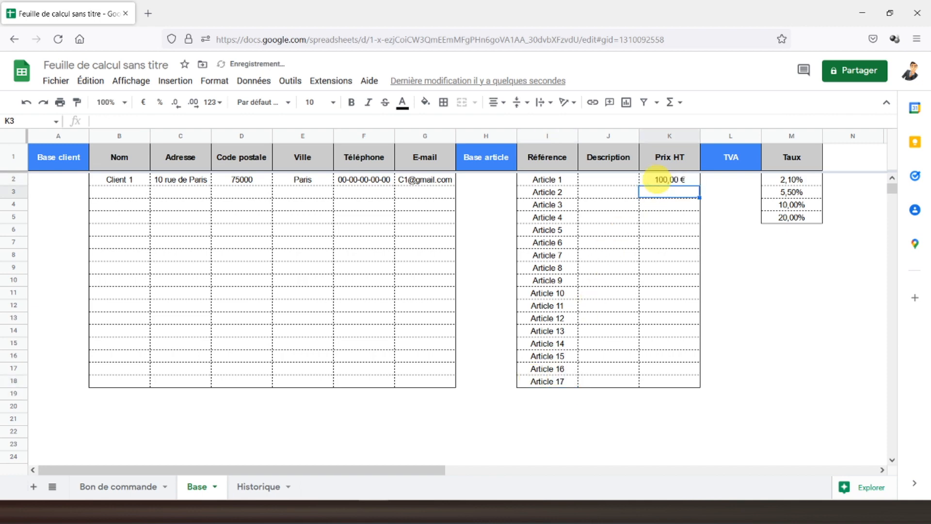
text(200)
key(Return)
text(30)
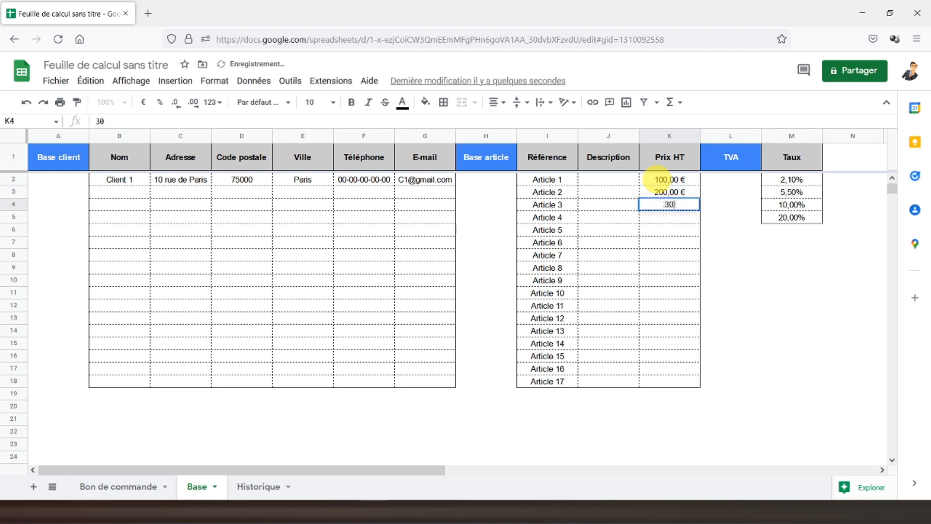
text(0)
key(Return)
text(400)
key(Return)
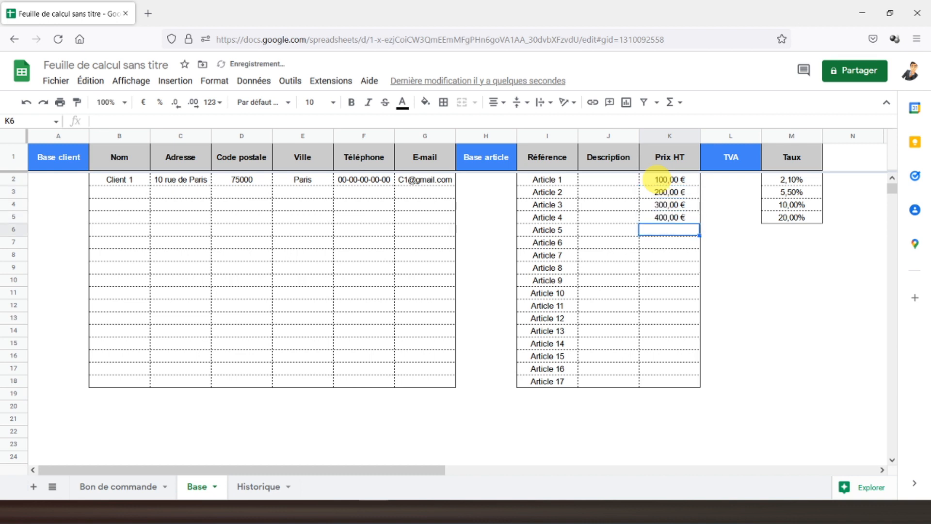
Step: Fill descriptions Prestation 1 through Prestation 4 in J2:J5
click(605, 179)
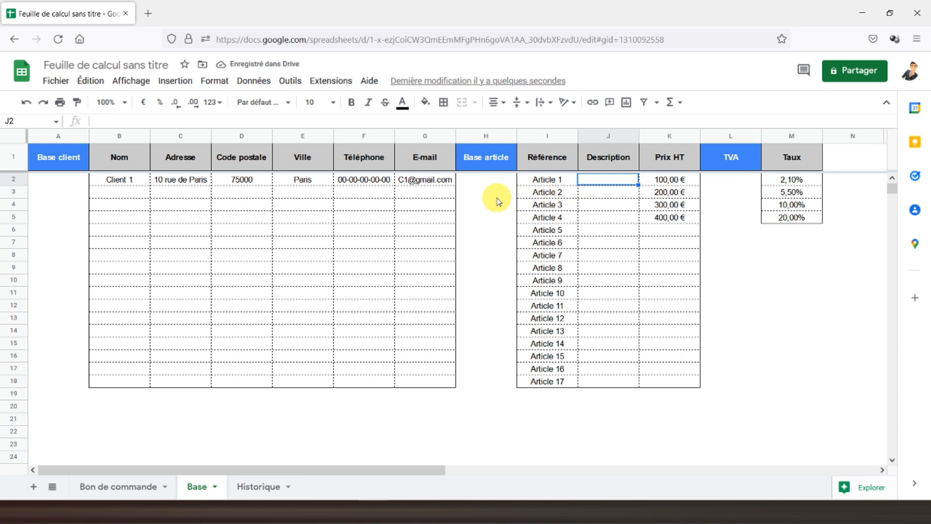
text(Prestation 1)
key(Return)
text(Pre)
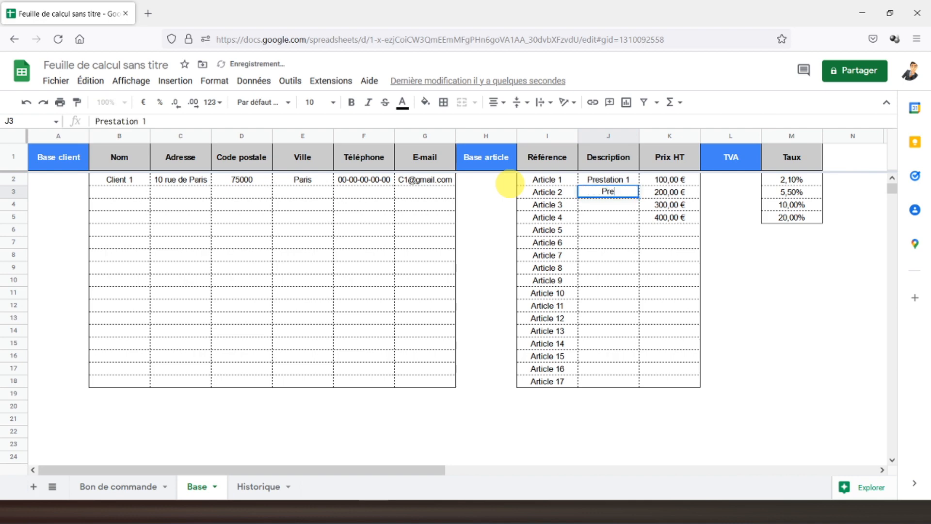
text(station 2)
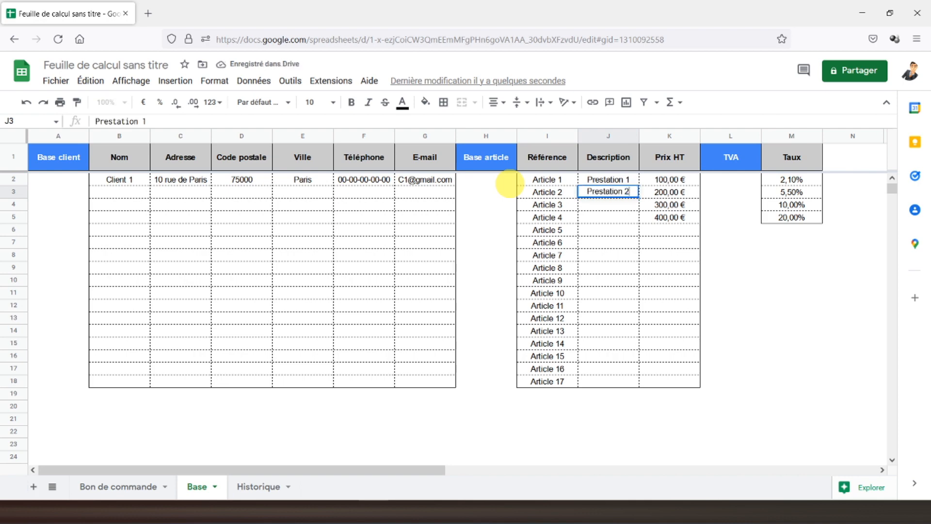
key(Return)
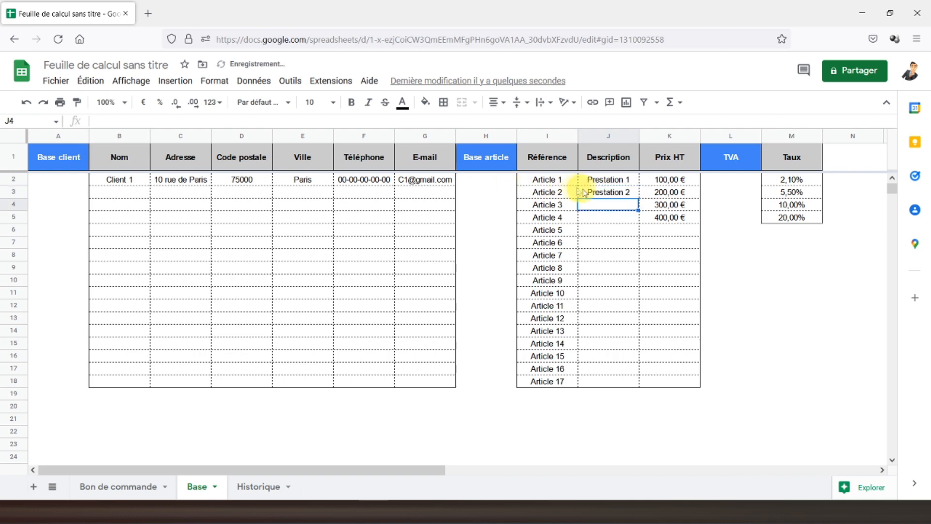
click(624, 194)
drag(638, 198, 639, 222)
click(539, 205)
click(69, 166)
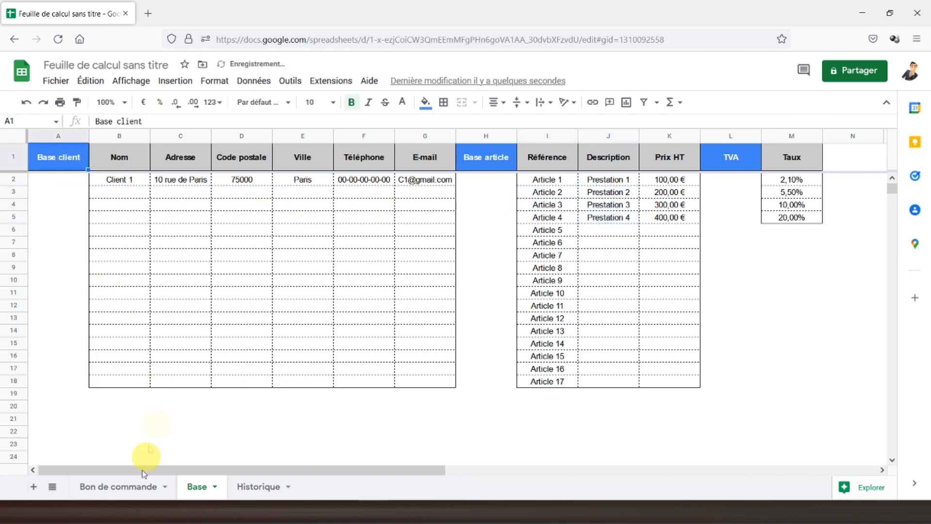
click(124, 487)
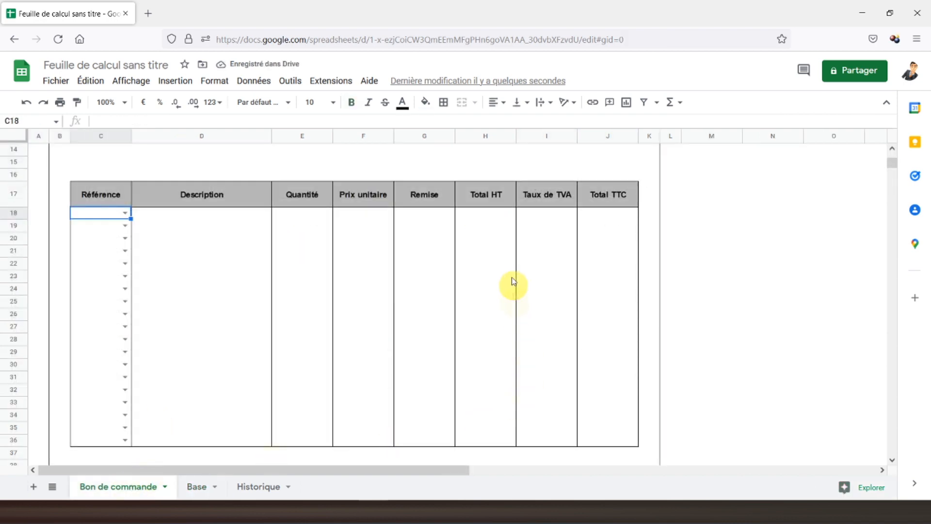
Step: Enter =SIERREUR(RECHERCHEV(C18;Base!I2:K18;2;FAUX);"") in D18 to look up the description
click(128, 214)
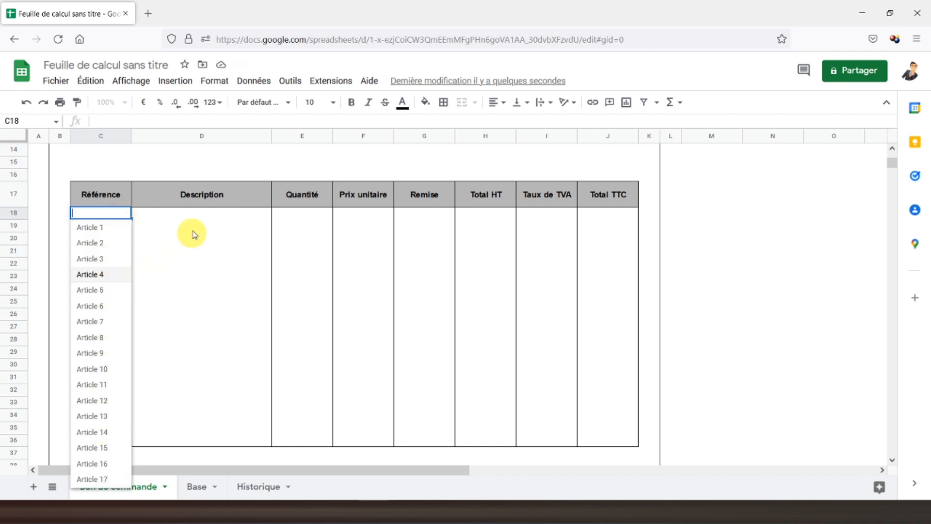
click(198, 215)
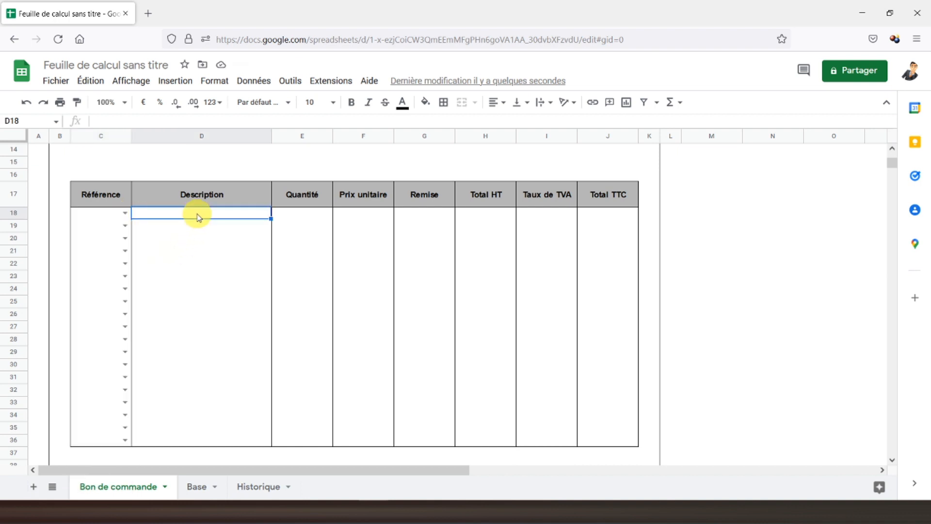
text(=si)
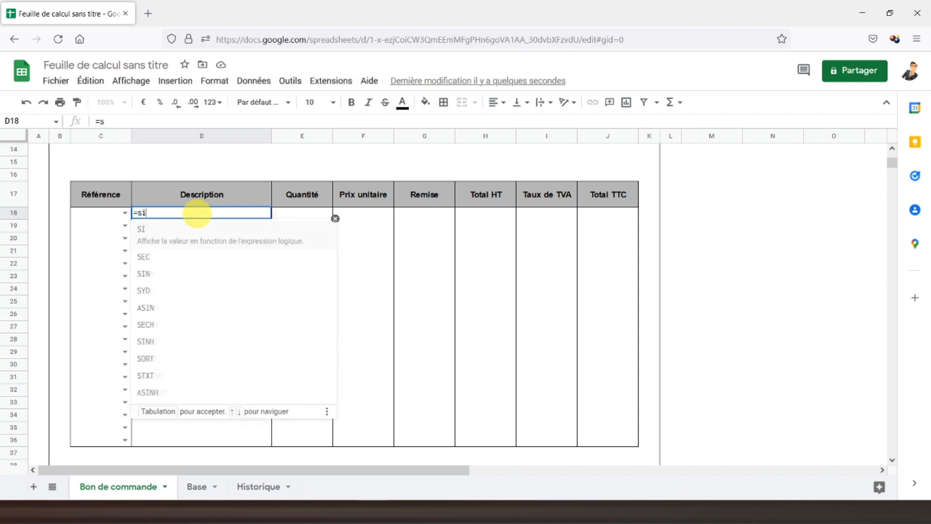
text(erreur()
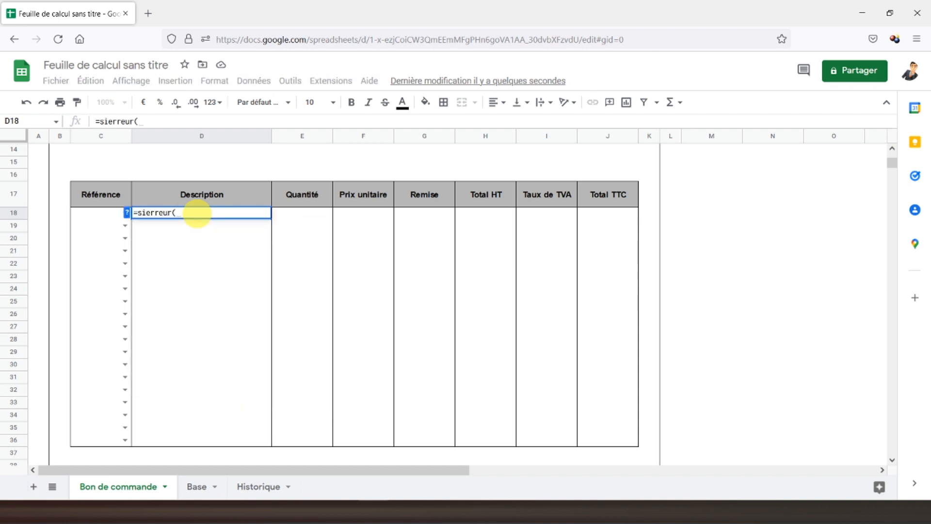
text(rechefchev)
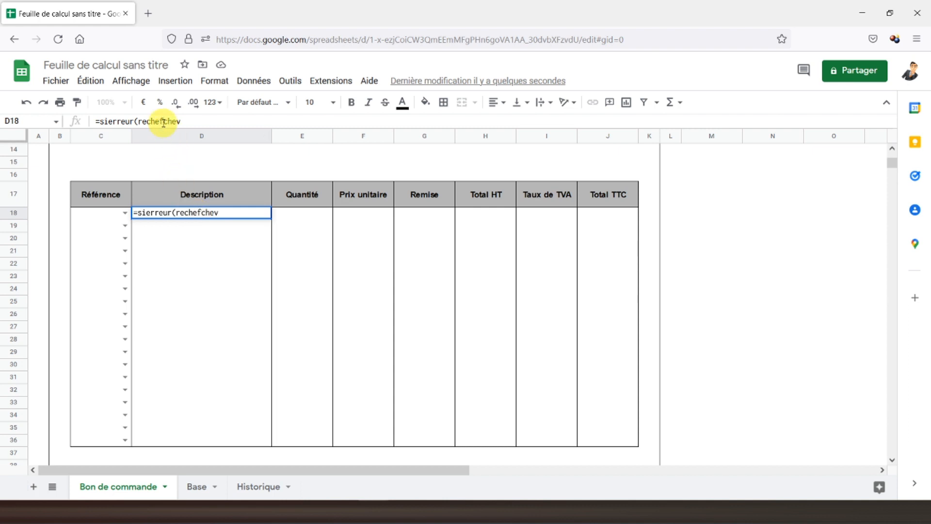
text(r)
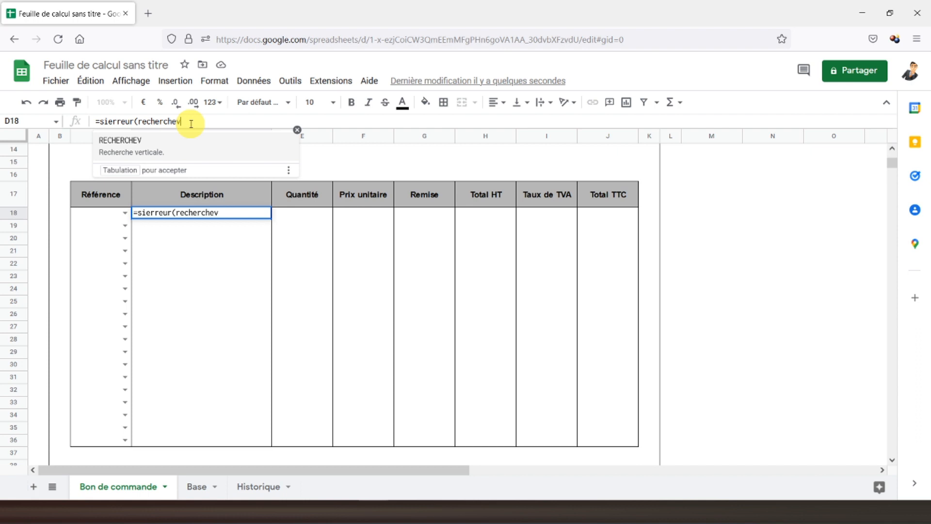
text(()
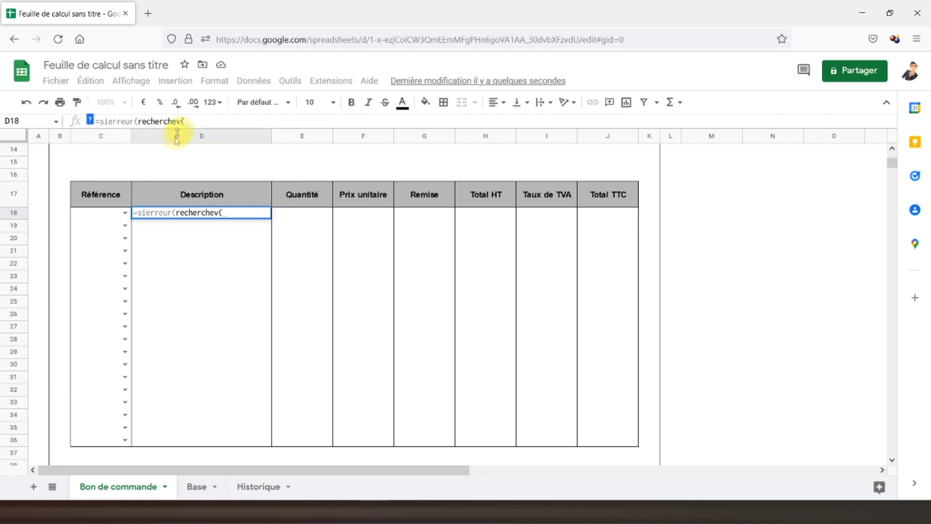
click(107, 217)
text(;)
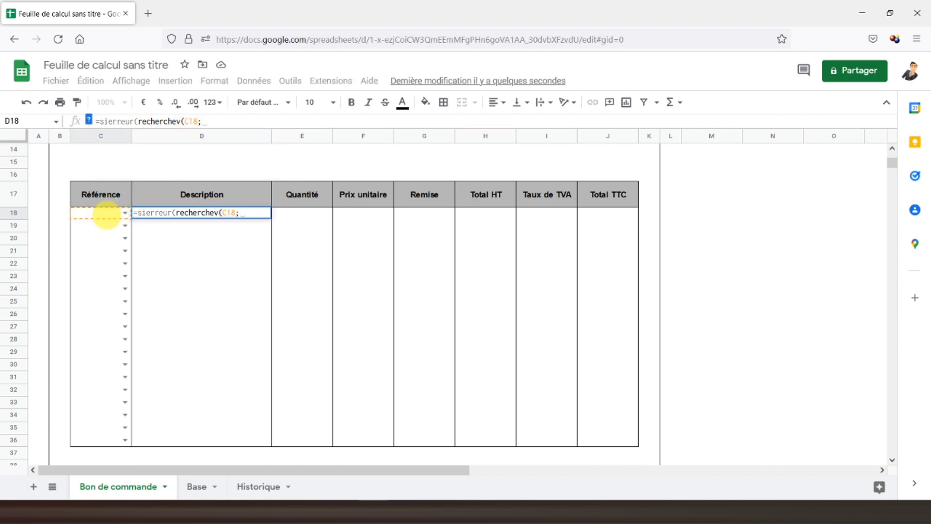
click(192, 487)
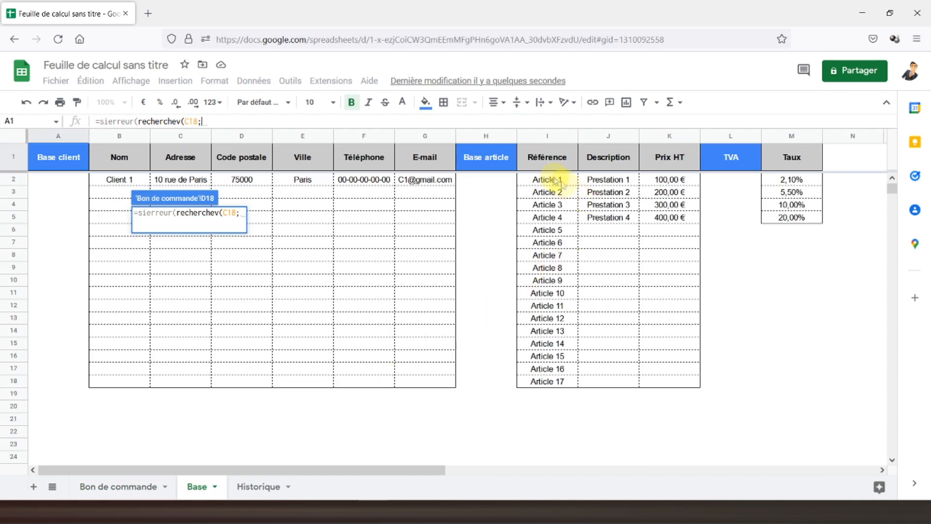
drag(545, 181, 672, 386)
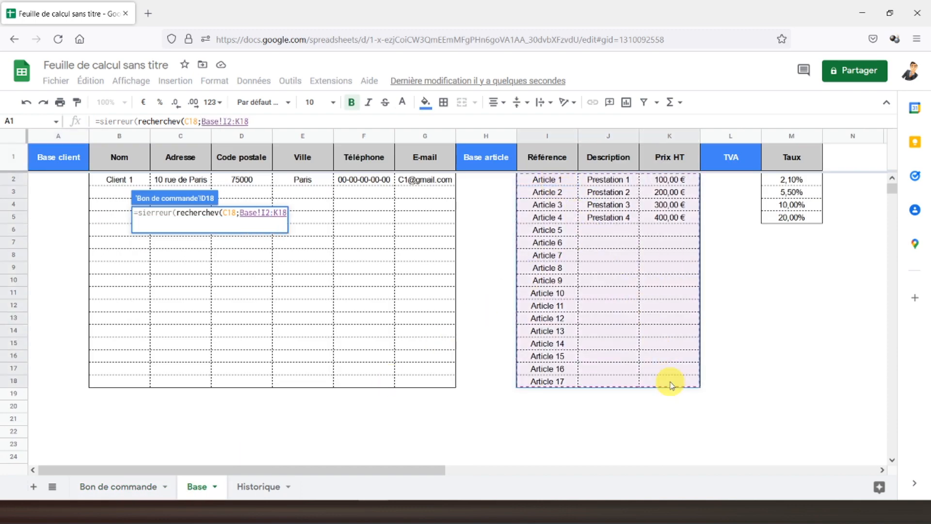
text(;)
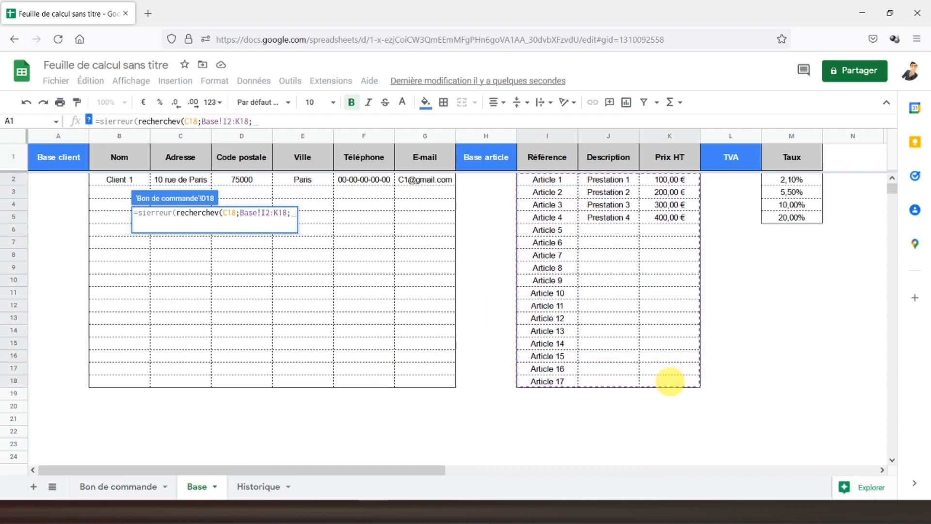
text(2;faux);)
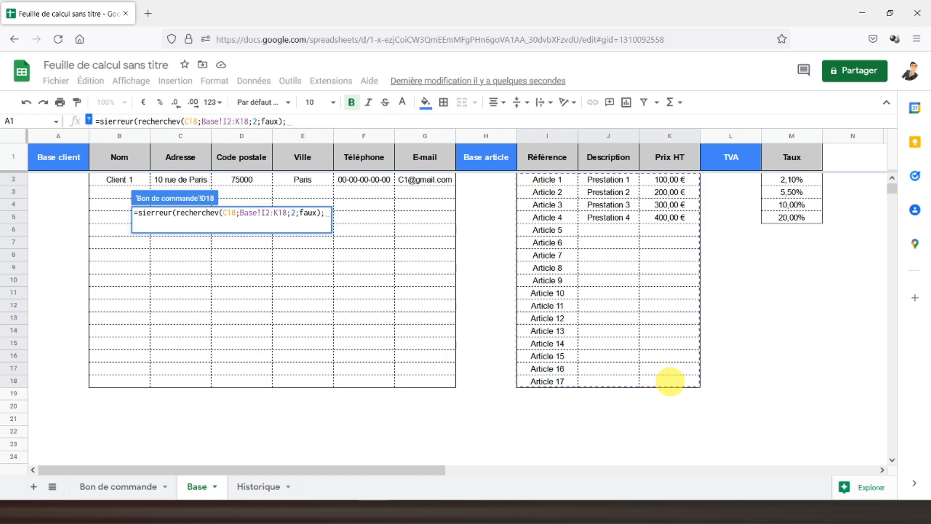
text(""))
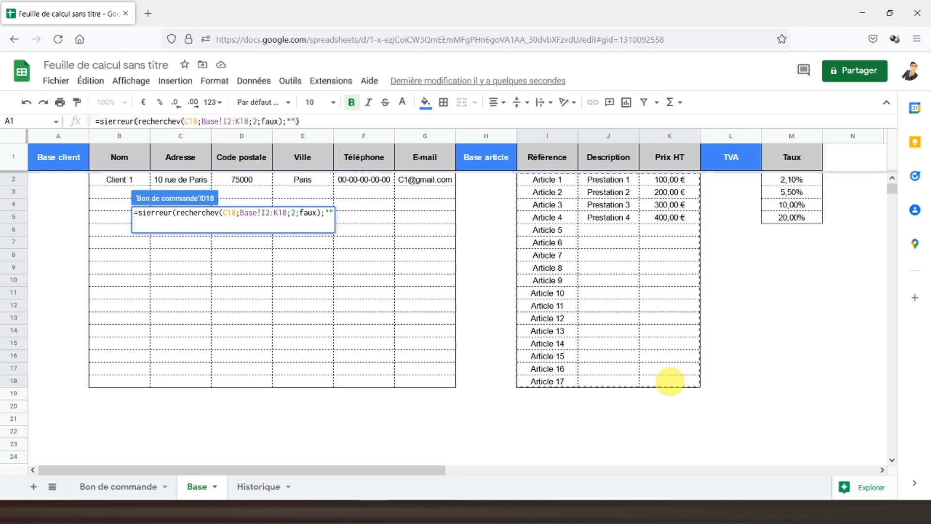
key(Return)
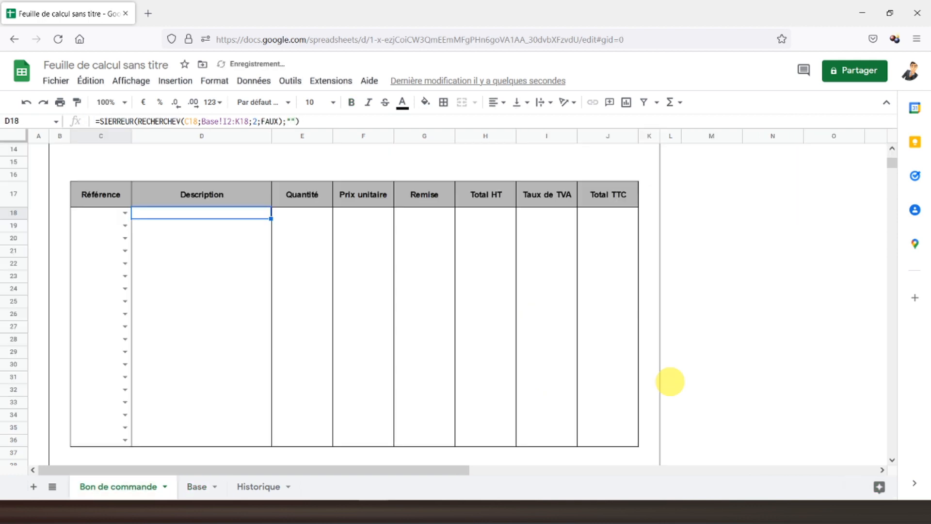
Step: Choose Article 1 in C18 and centre the Description cells D18:D36
click(125, 213)
click(112, 230)
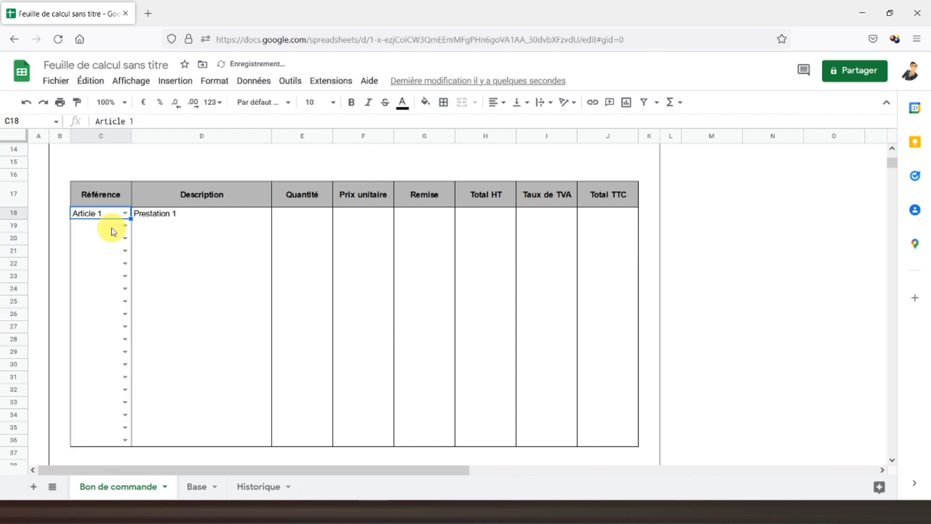
click(186, 215)
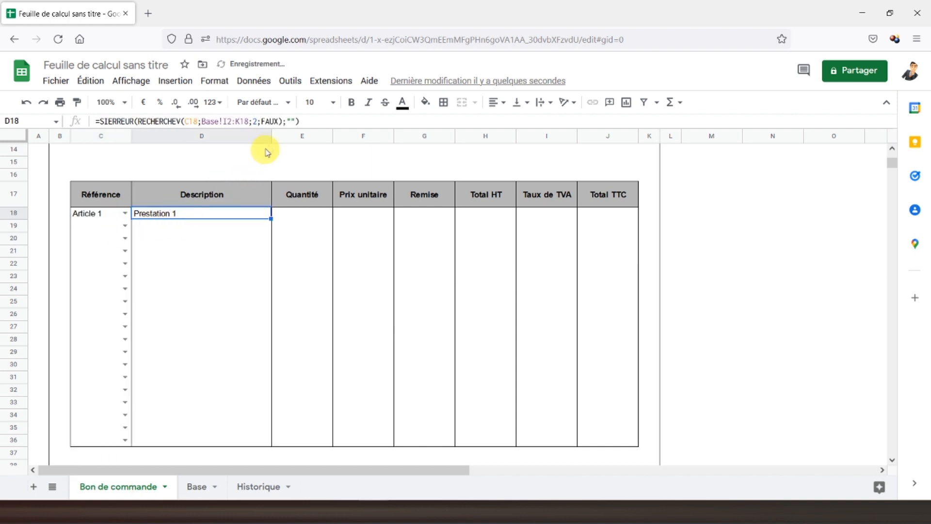
drag(199, 213, 193, 442)
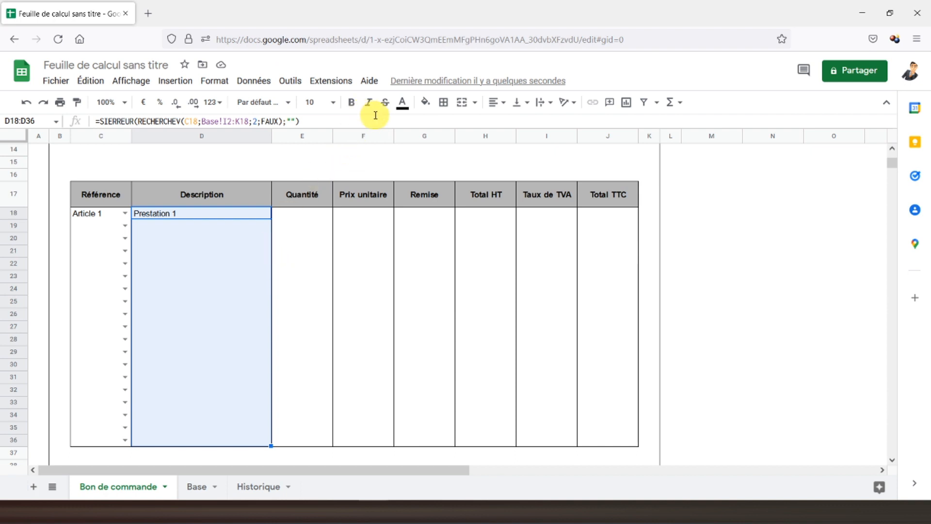
click(496, 102)
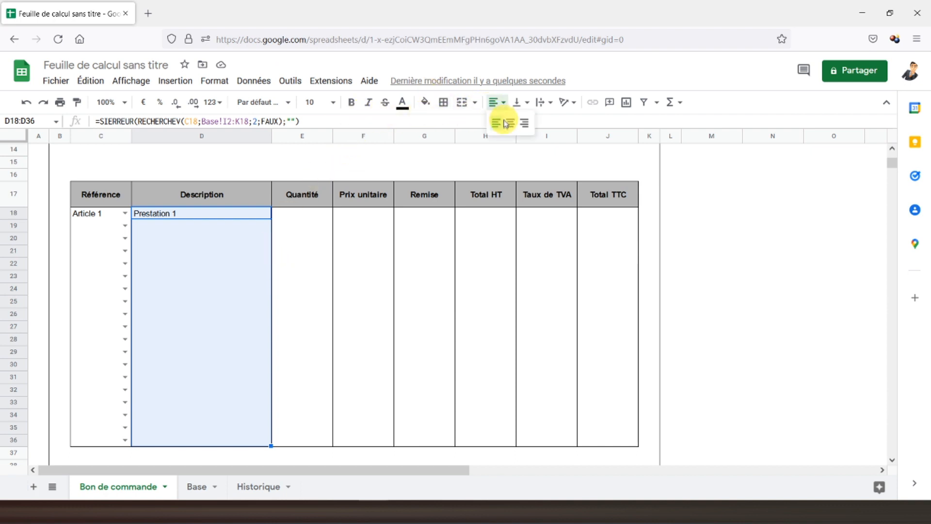
click(511, 124)
Step: Copy D18's lookup formula into D19:D36
click(193, 219)
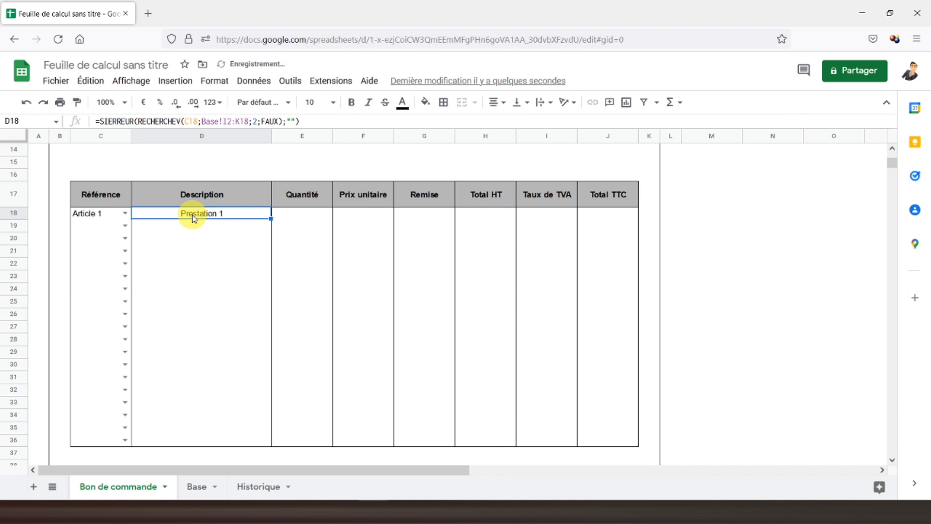
click(228, 121)
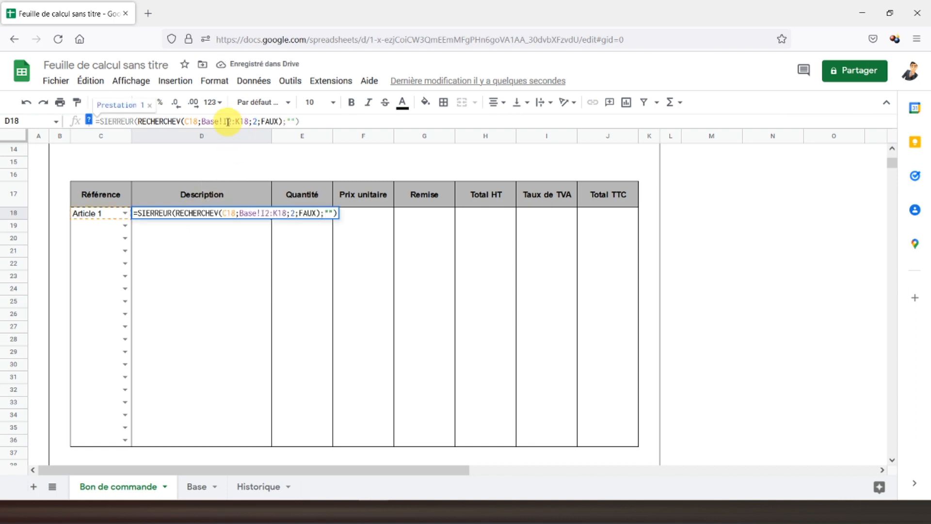
click(214, 225)
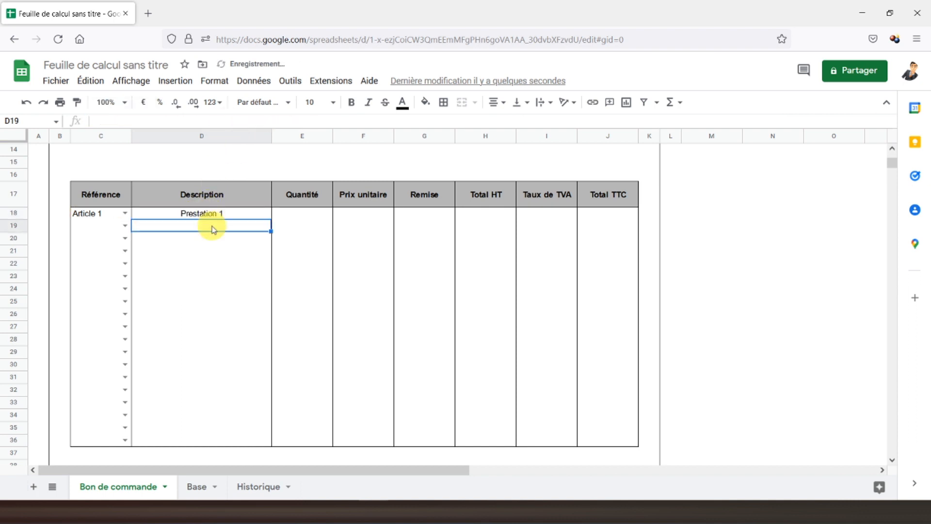
click(246, 214)
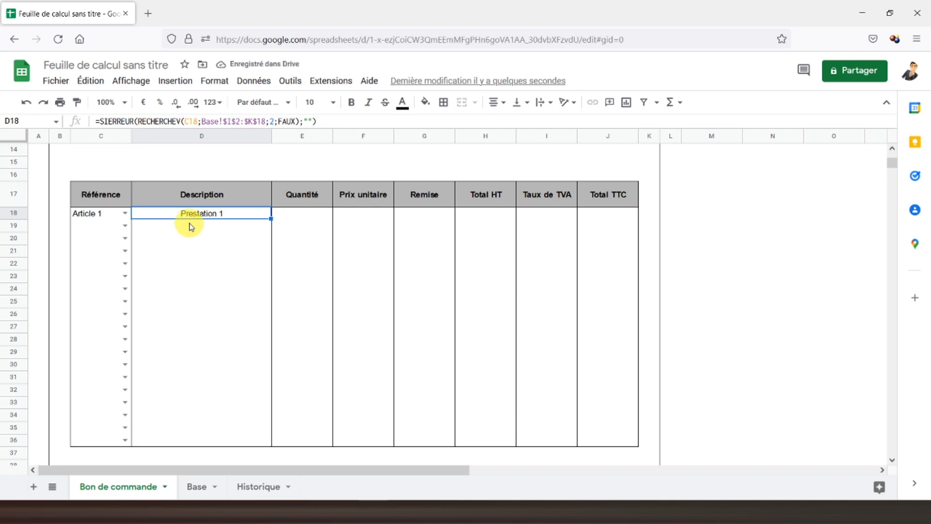
key(ctrl+c)
drag(181, 227, 177, 442)
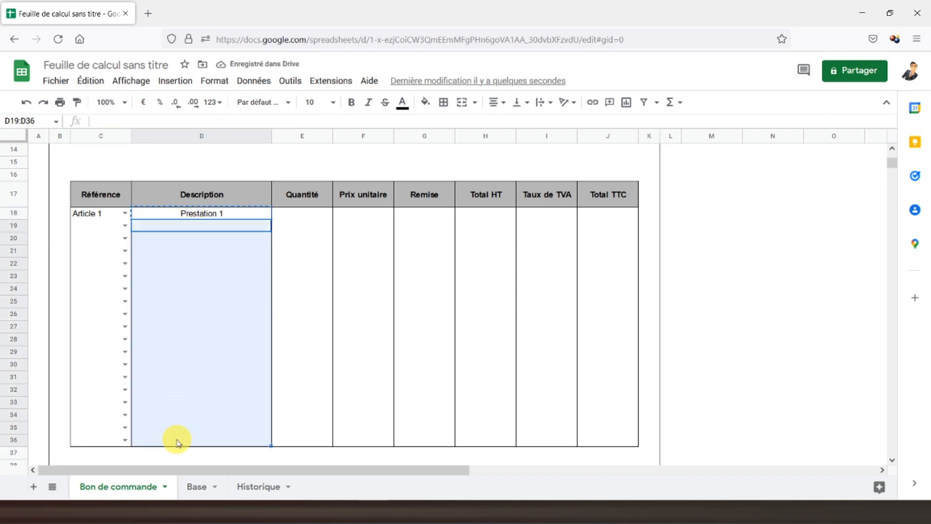
key(ctrl+v)
Step: Give D18:D36 only an outer border, removing the inner lines
drag(192, 216, 217, 444)
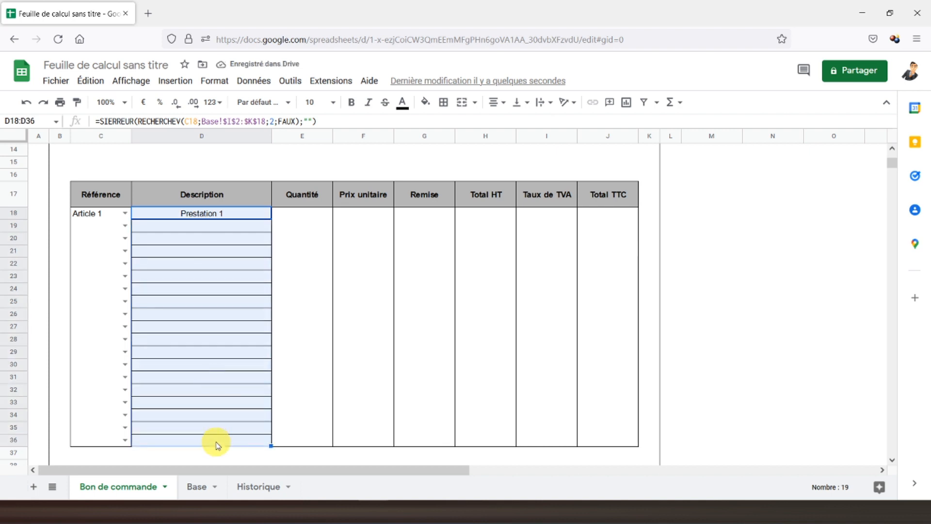
click(443, 102)
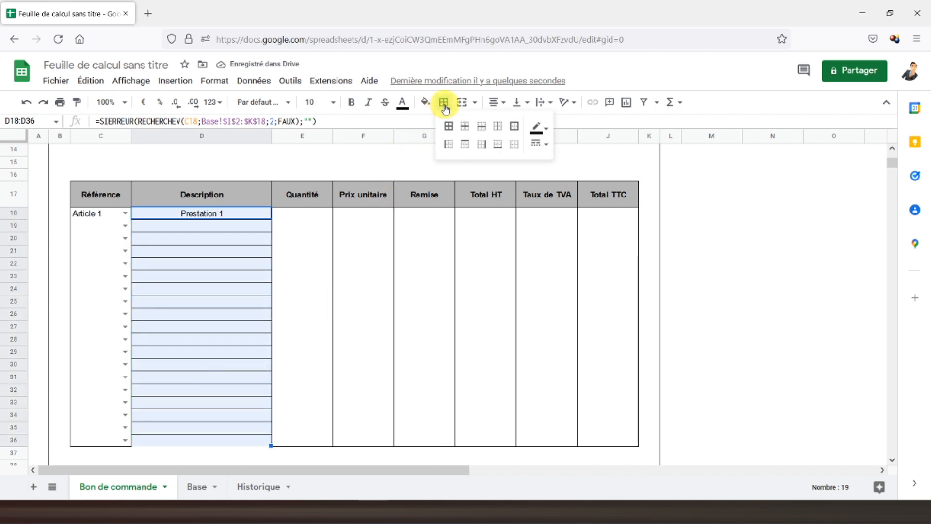
click(514, 143)
click(514, 125)
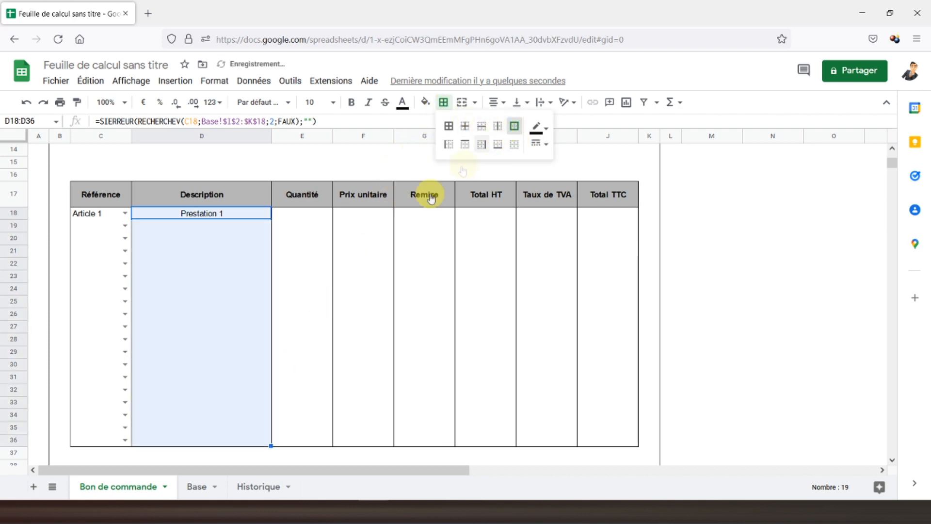
click(221, 255)
Step: Choose Article 2 as the reference in C19
click(125, 226)
click(129, 257)
click(241, 214)
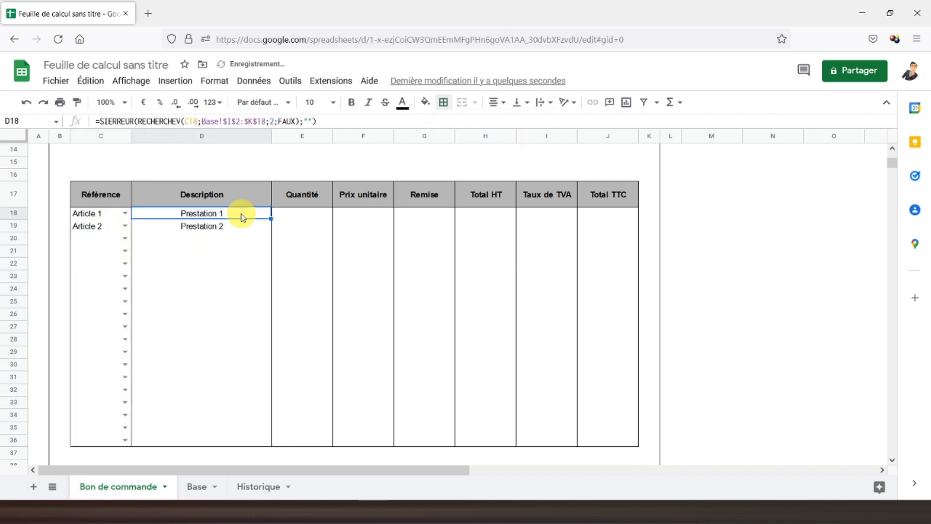
key(ctrl+c)
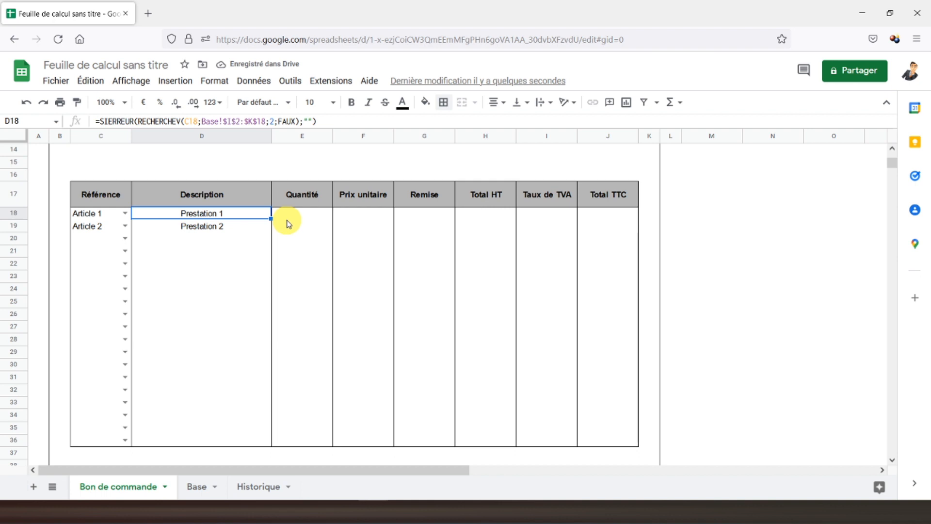
Step: Paste the lookup formula into F18, returning column 3 and looking up C18
click(347, 217)
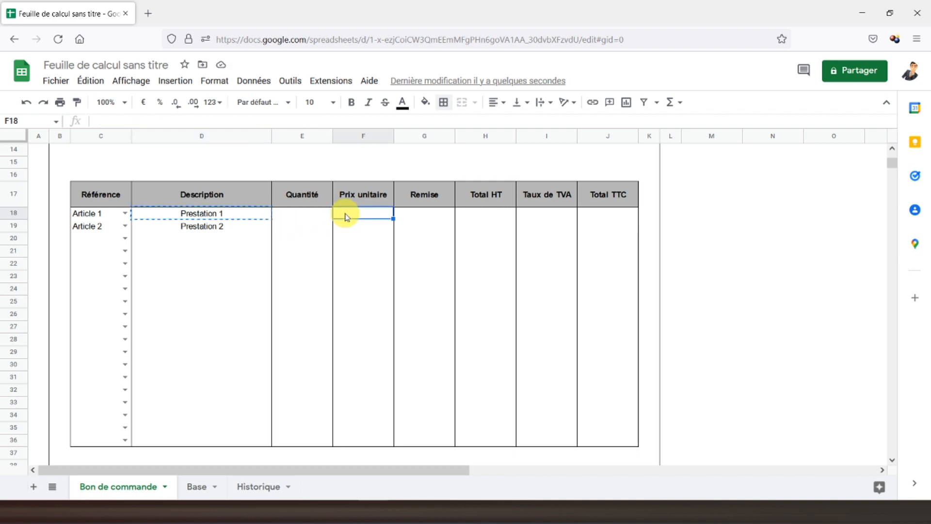
key(ctrl+v)
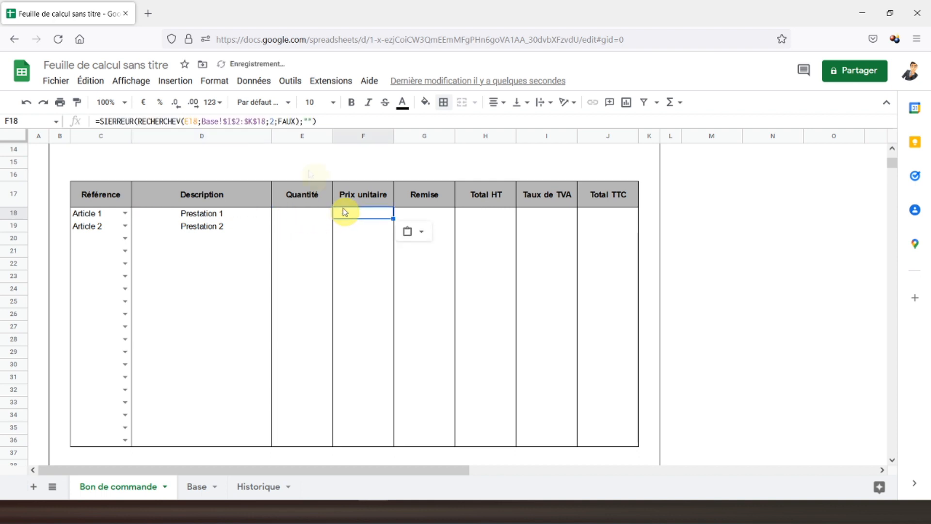
click(275, 122)
key(BackSpace)
text(3)
key(Return)
click(350, 216)
click(194, 123)
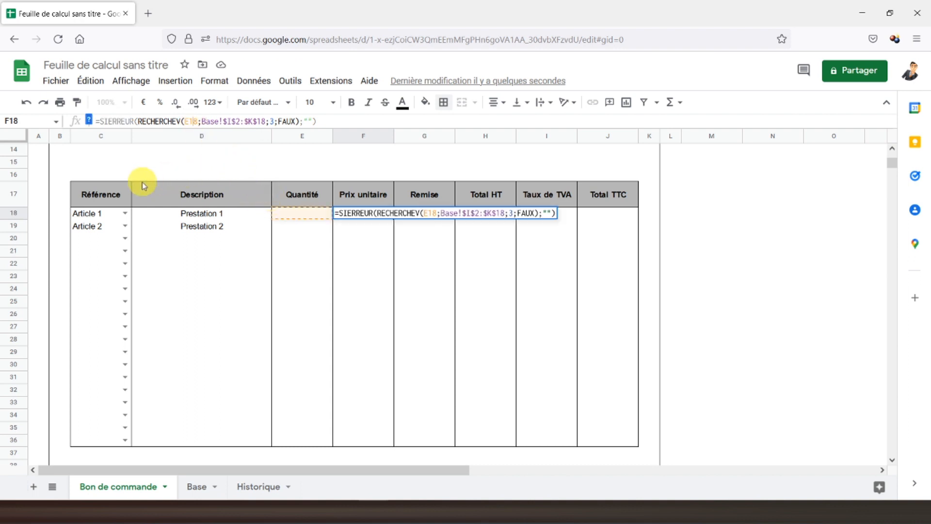
key(BackSpace)
text(C)
key(Return)
Step: Format F18:F36 as euros, fill the price formula down, and clear inner borders
drag(379, 213, 377, 443)
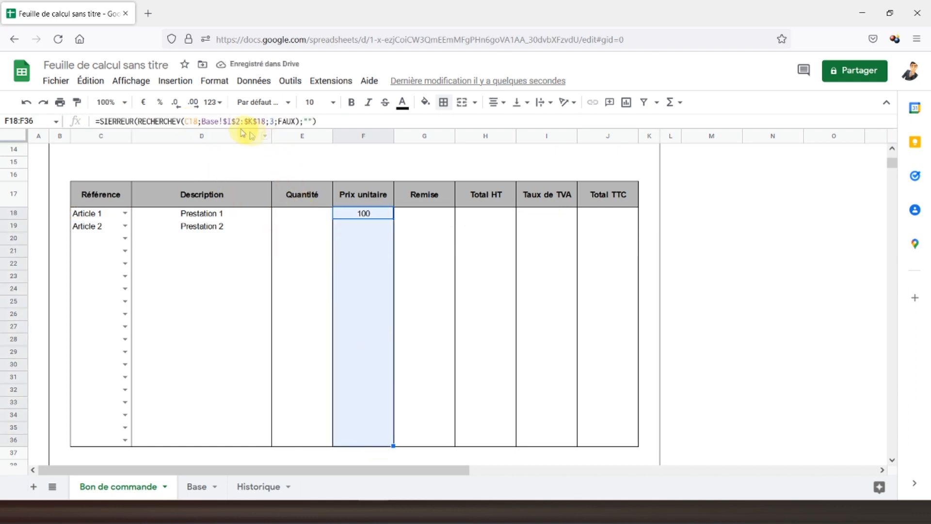
click(142, 102)
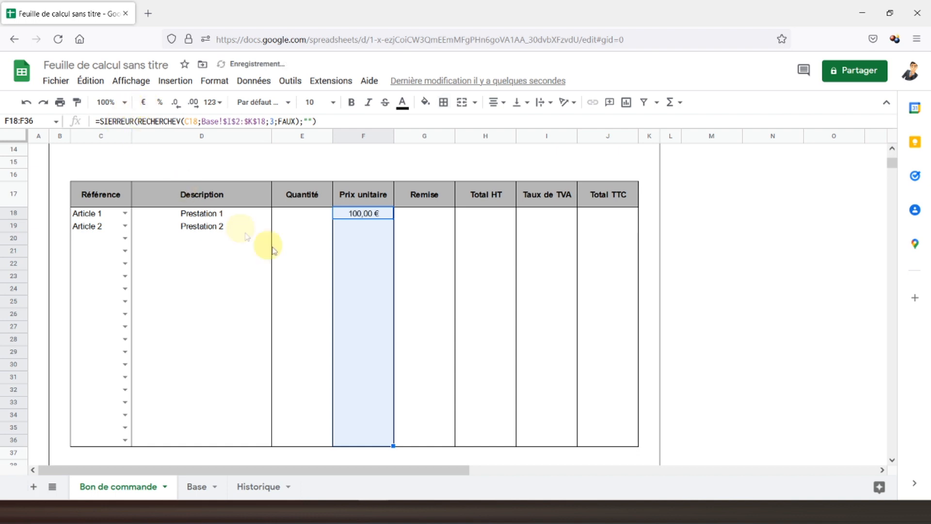
click(365, 214)
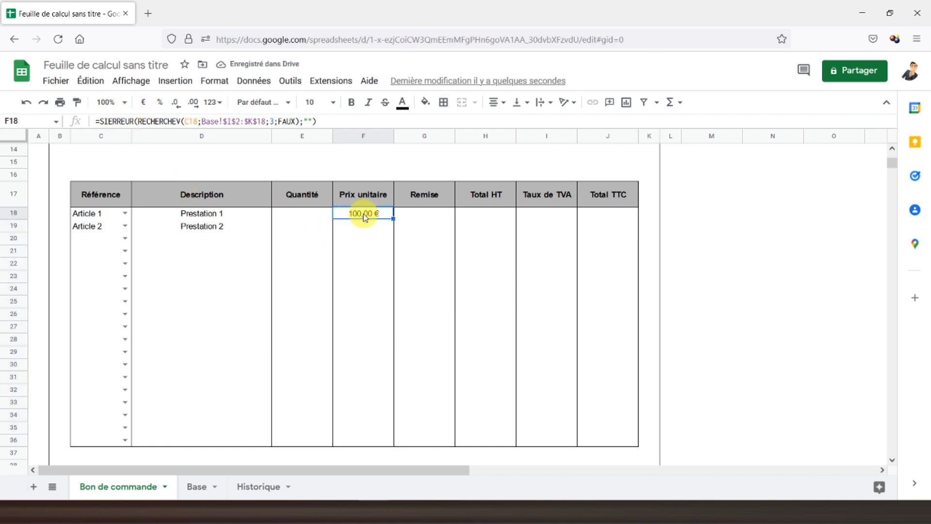
drag(394, 218, 391, 443)
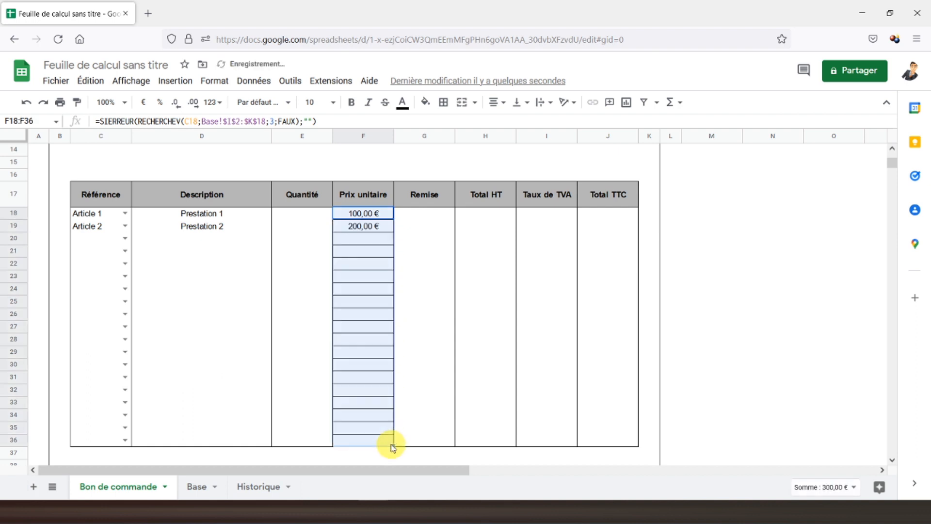
click(443, 102)
click(513, 144)
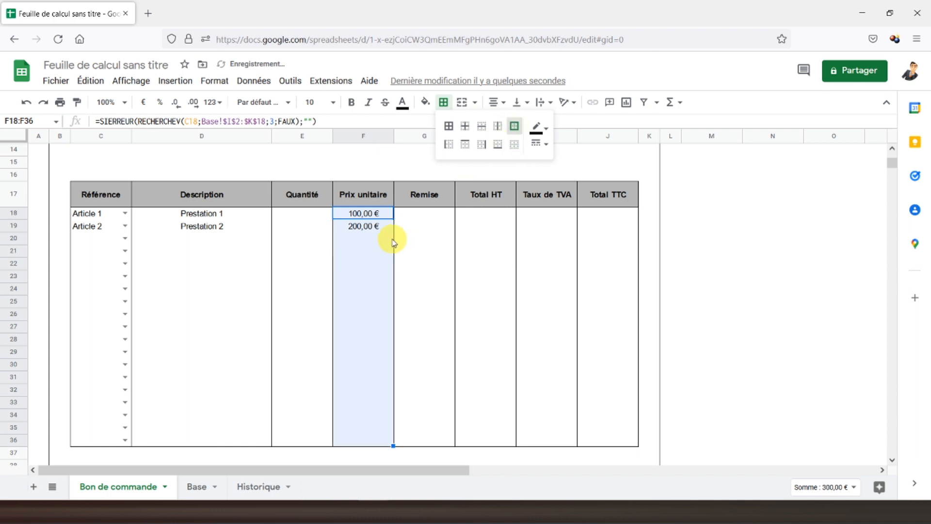
click(364, 250)
click(423, 218)
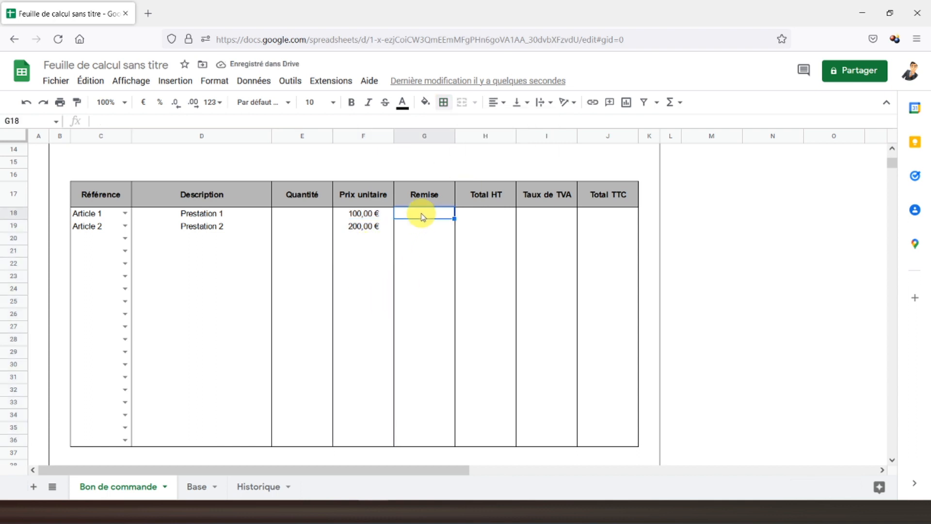
Step: Format G18:G36 as percentages and enter =SI(C18="";"";E18*F18*(1-G18)) in H18
drag(423, 217, 437, 441)
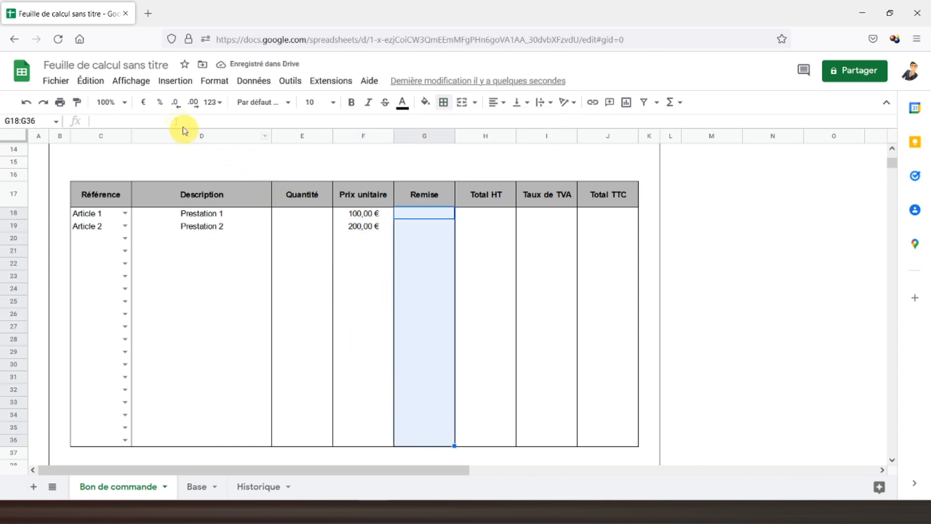
click(160, 103)
click(500, 215)
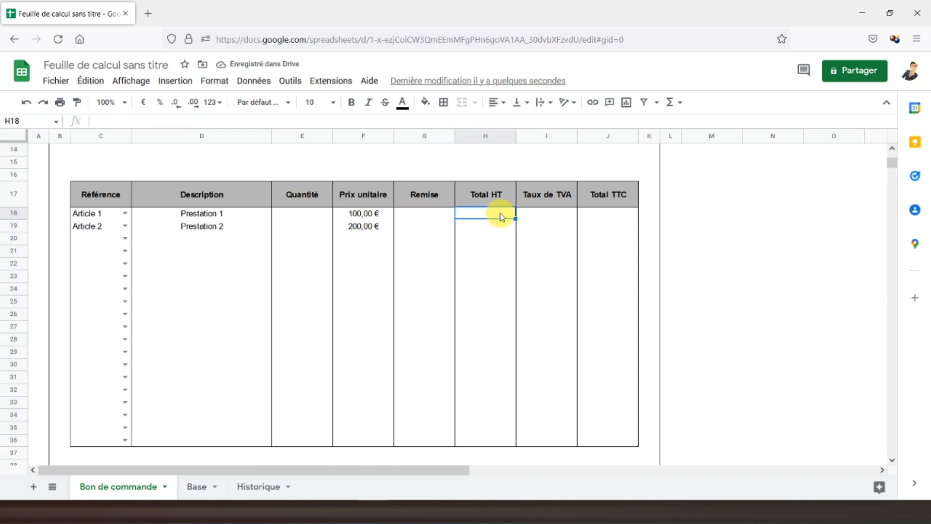
text(=si()
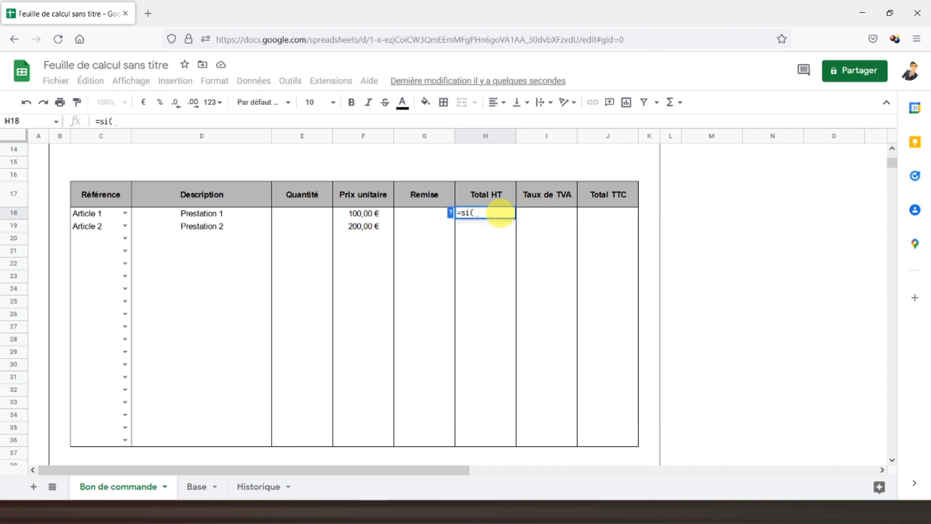
click(97, 222)
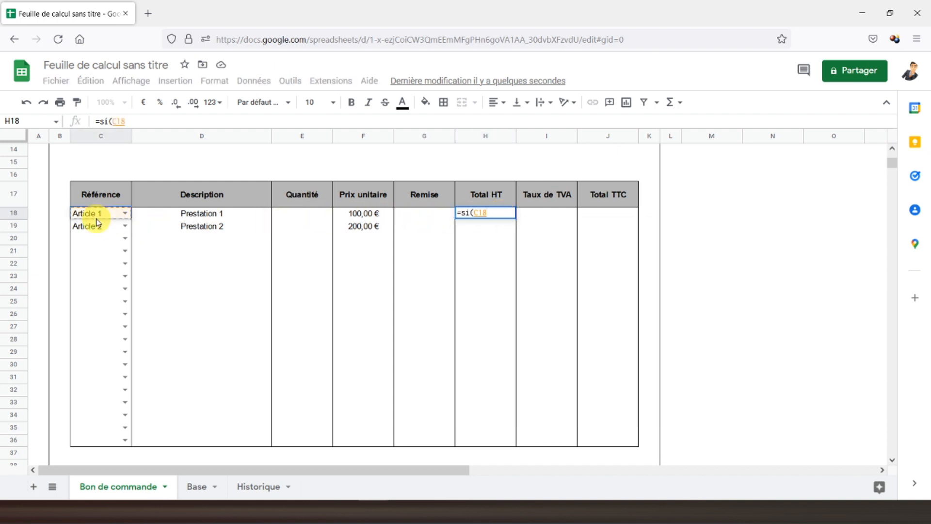
text(="";)
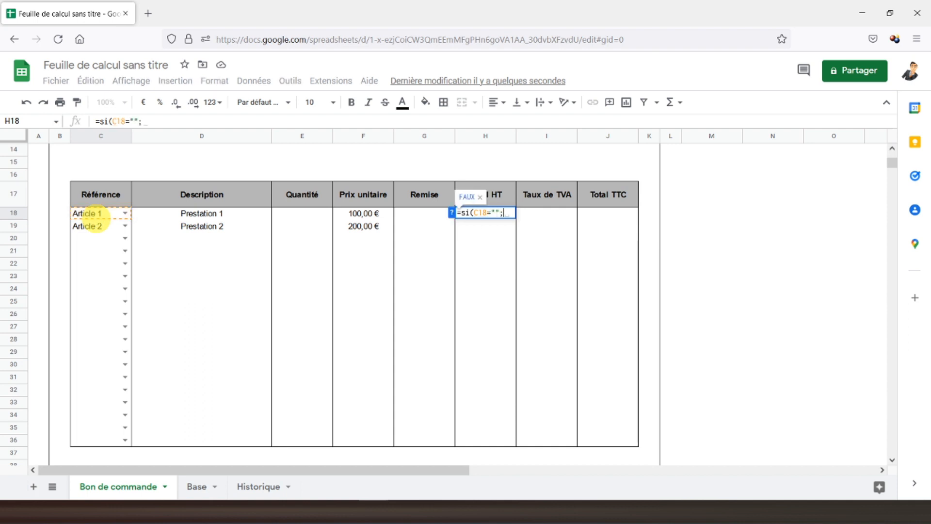
text("";()
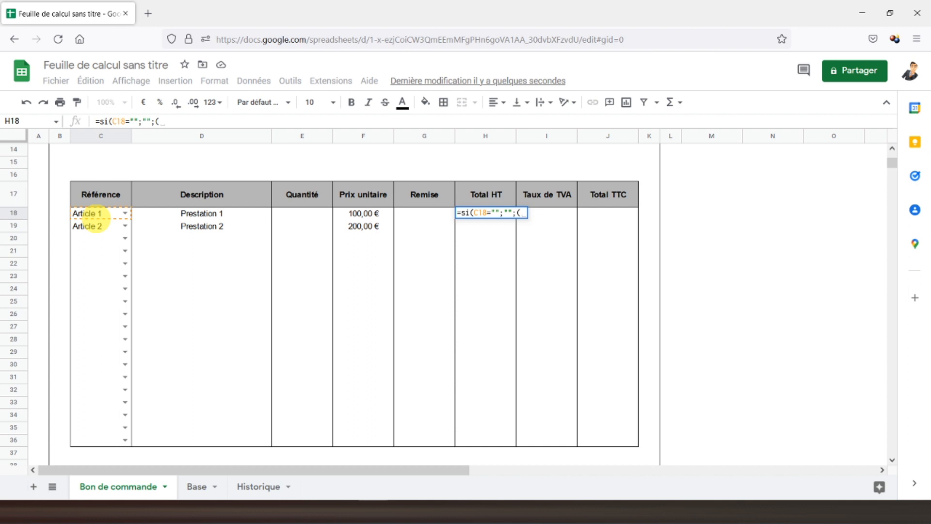
click(287, 213)
text(*)
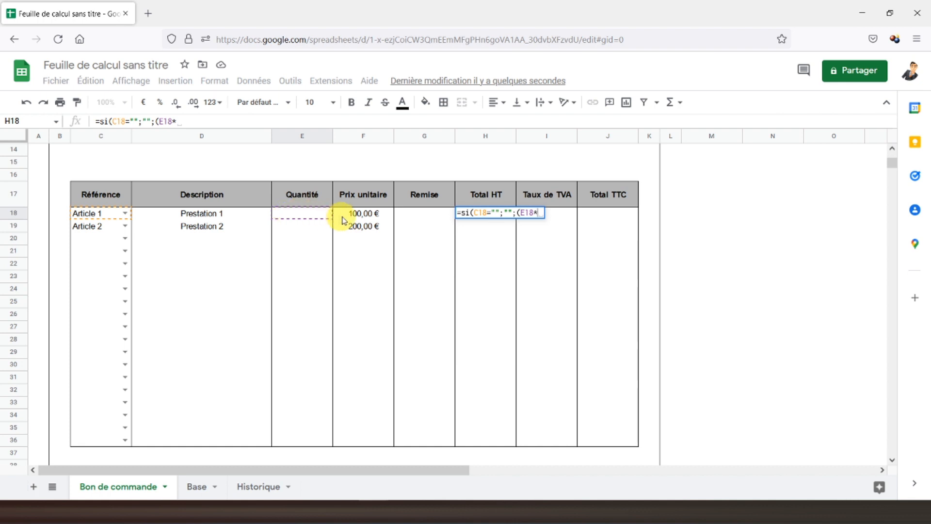
click(360, 215)
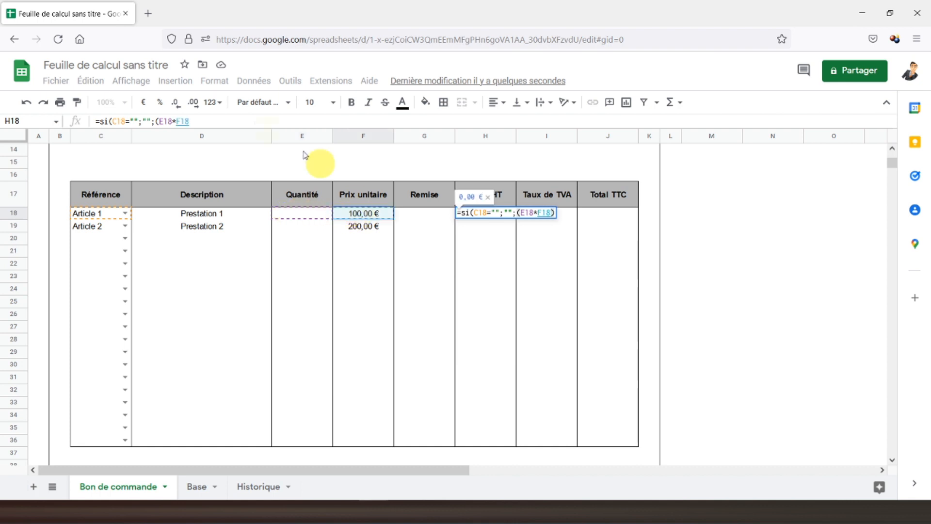
click(238, 118)
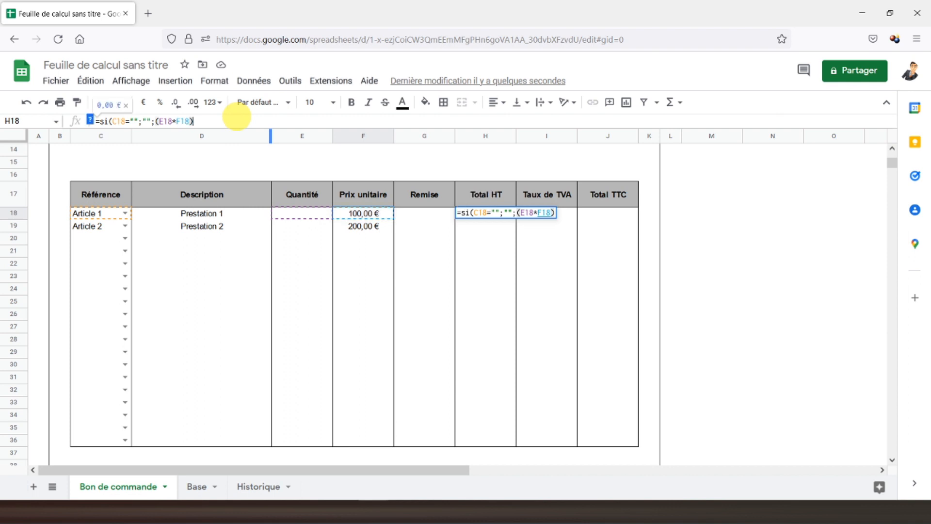
text(*)
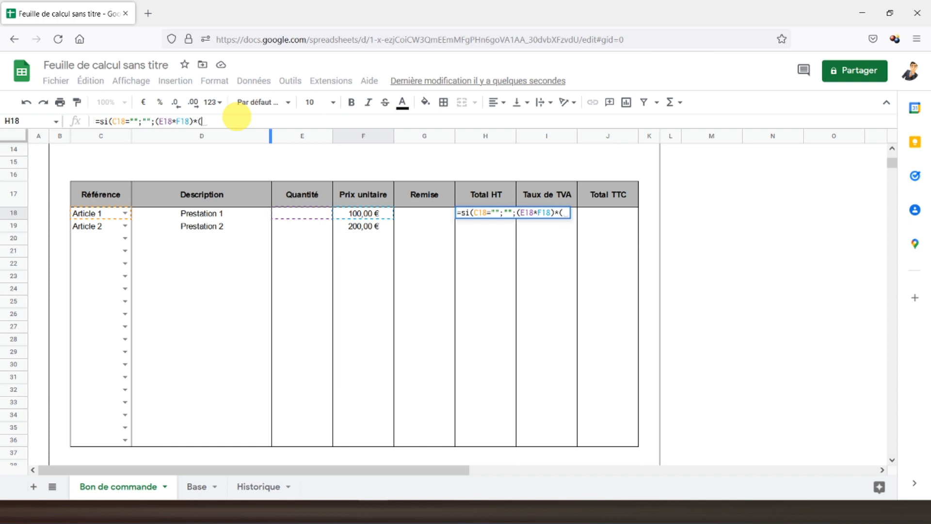
text((1)
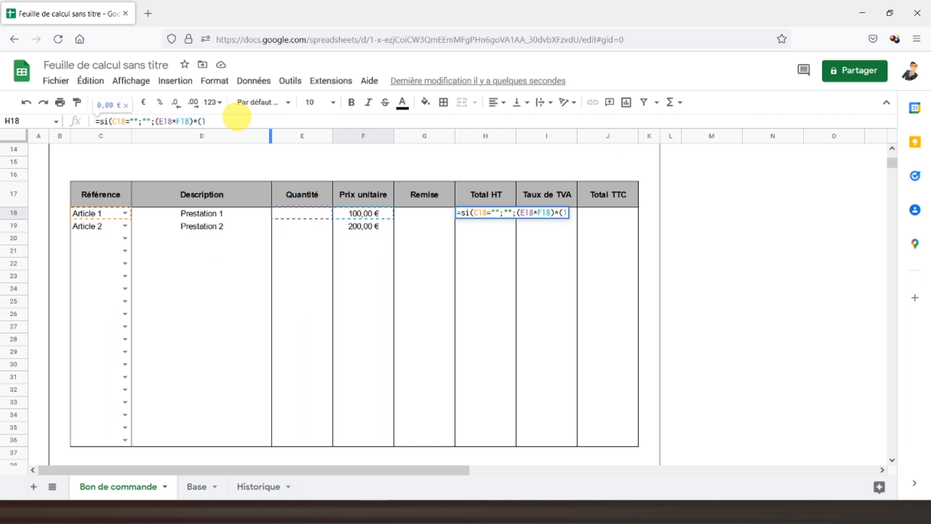
text(-)
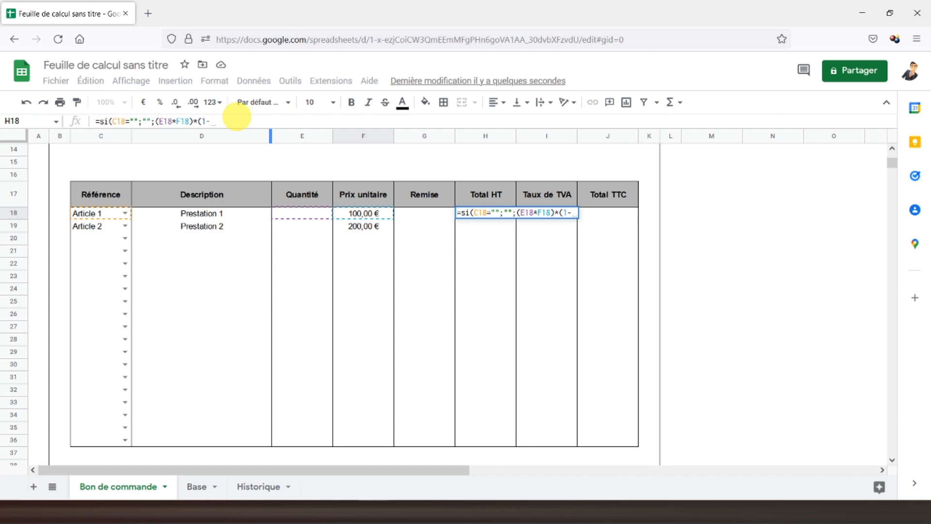
click(434, 217)
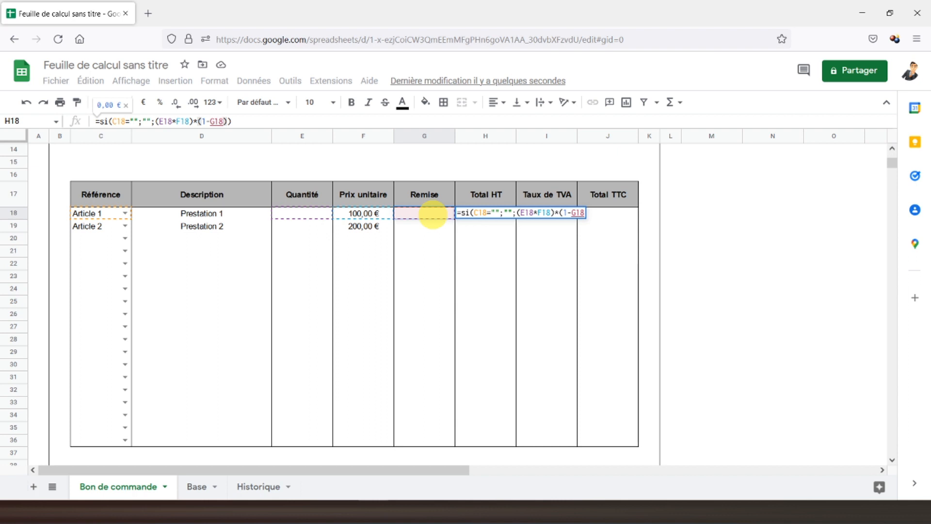
key(Return)
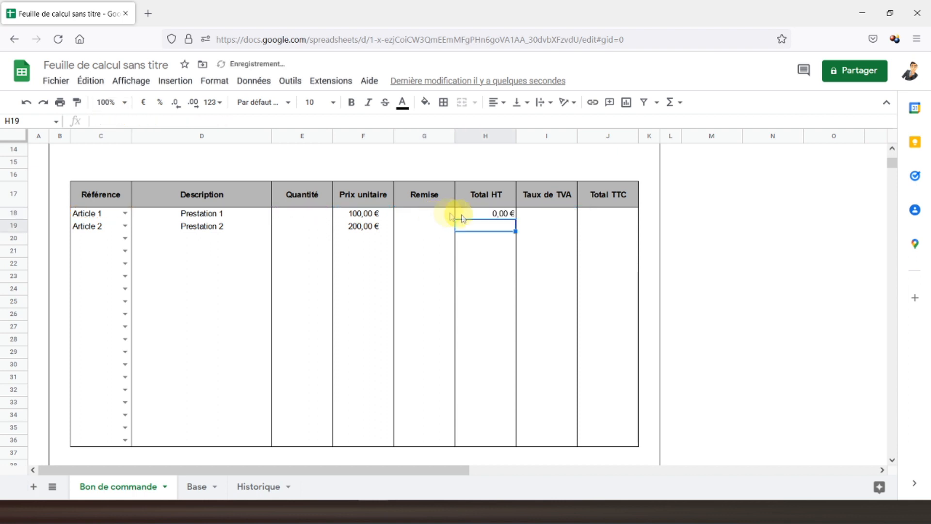
Step: Set Article 1's quantity in E18 to 2
click(289, 219)
text(2)
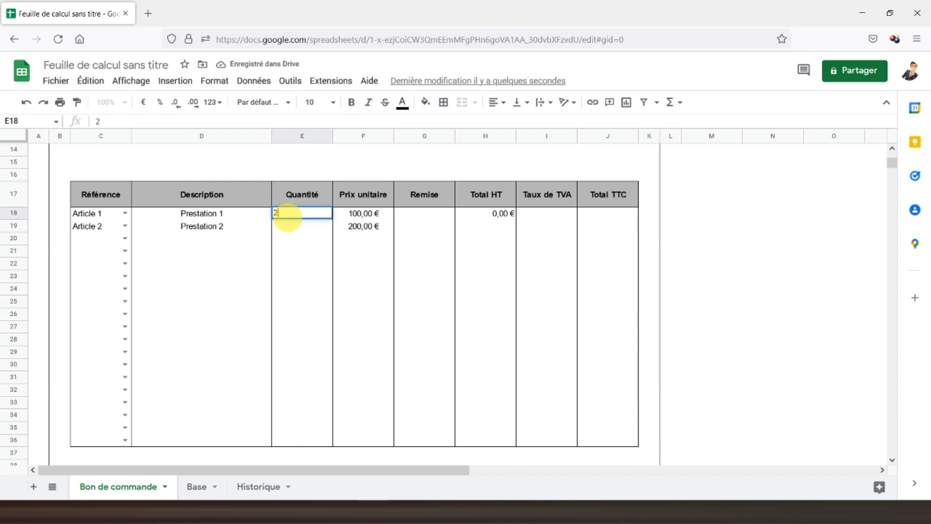
key(Return)
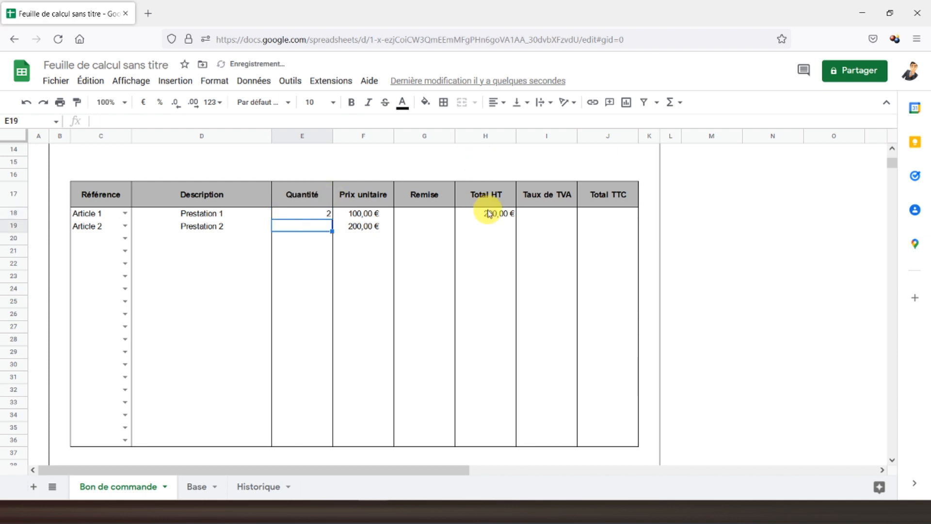
Step: Centre the Remise through Total TTC cells G18:J36
drag(435, 216, 597, 439)
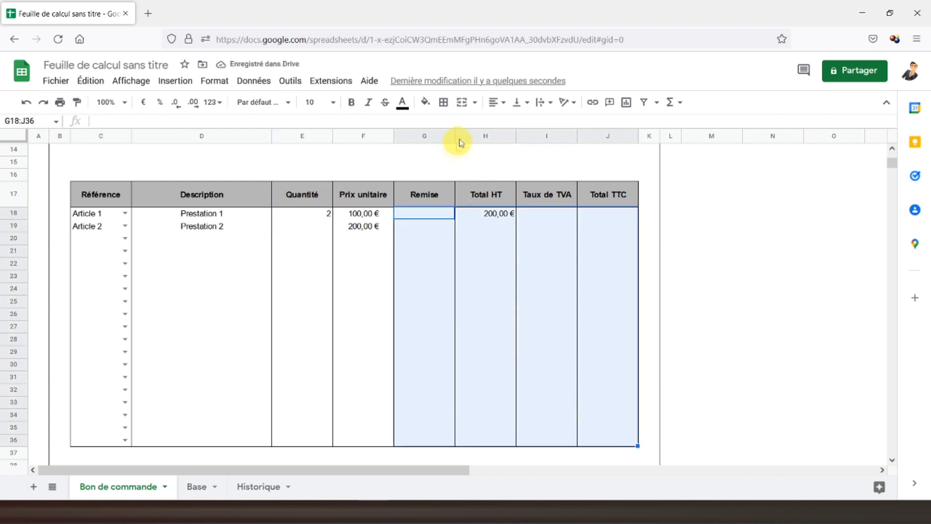
click(497, 102)
click(509, 123)
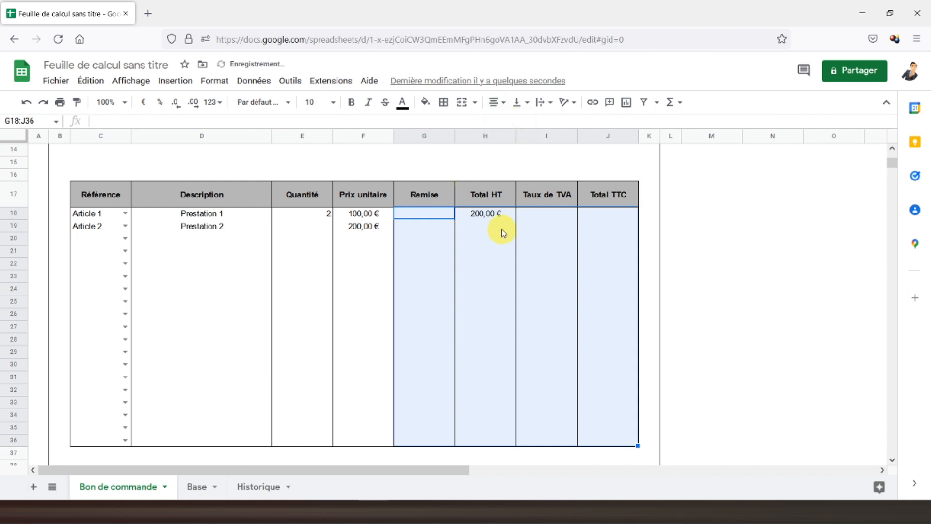
click(537, 214)
drag(536, 215, 538, 442)
Step: Add a data validation dropdown on I18:I36 listing the VAT rates from Base!M2:M5
click(253, 81)
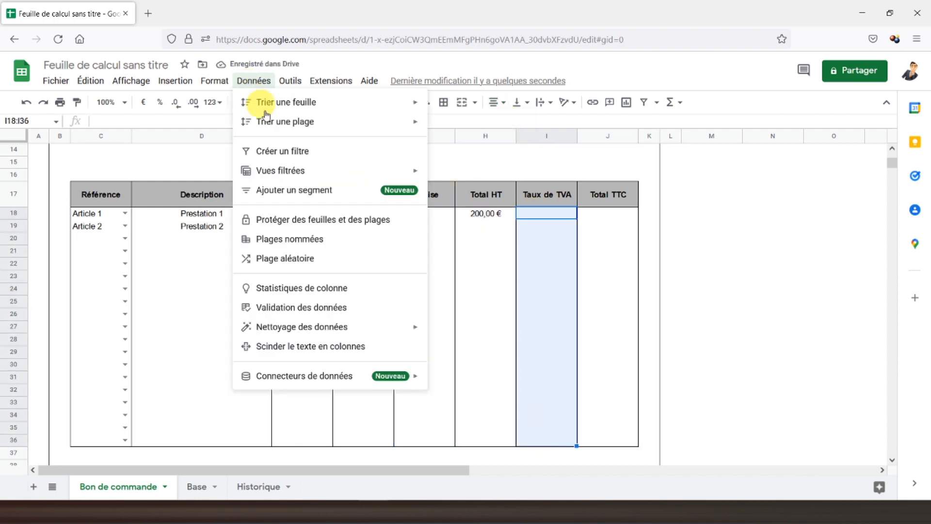
click(326, 309)
click(534, 240)
click(618, 240)
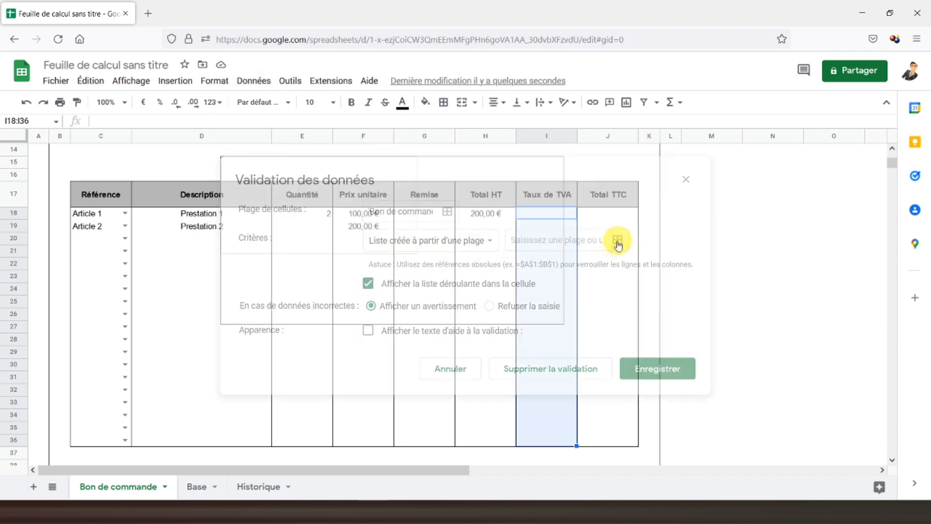
click(196, 486)
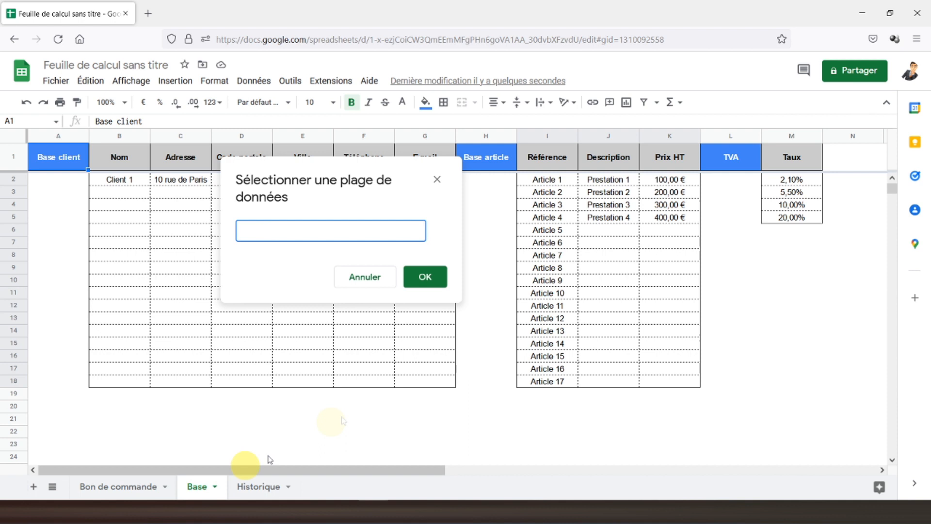
drag(791, 180, 792, 219)
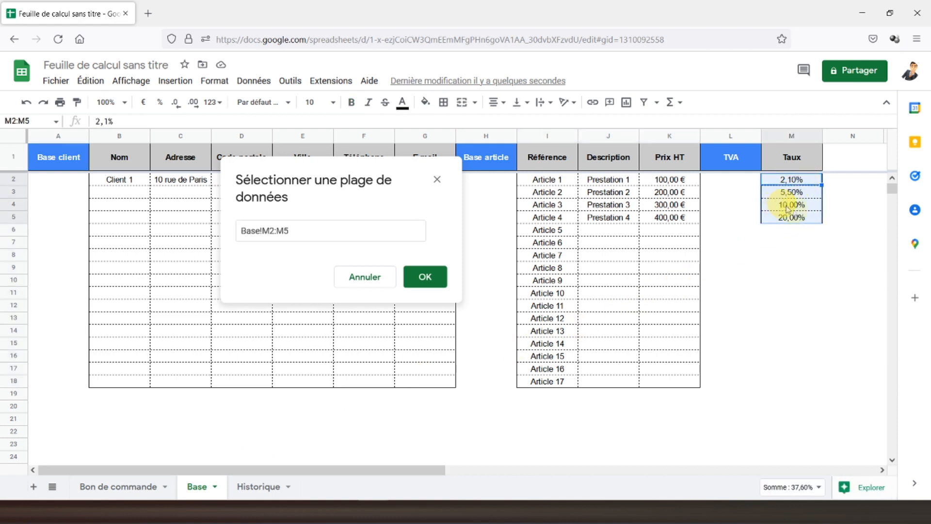
click(425, 276)
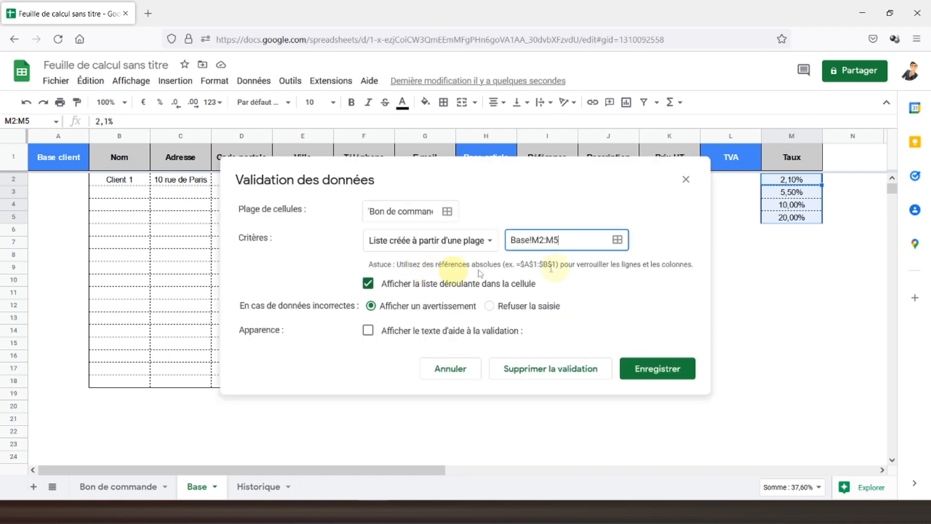
click(650, 367)
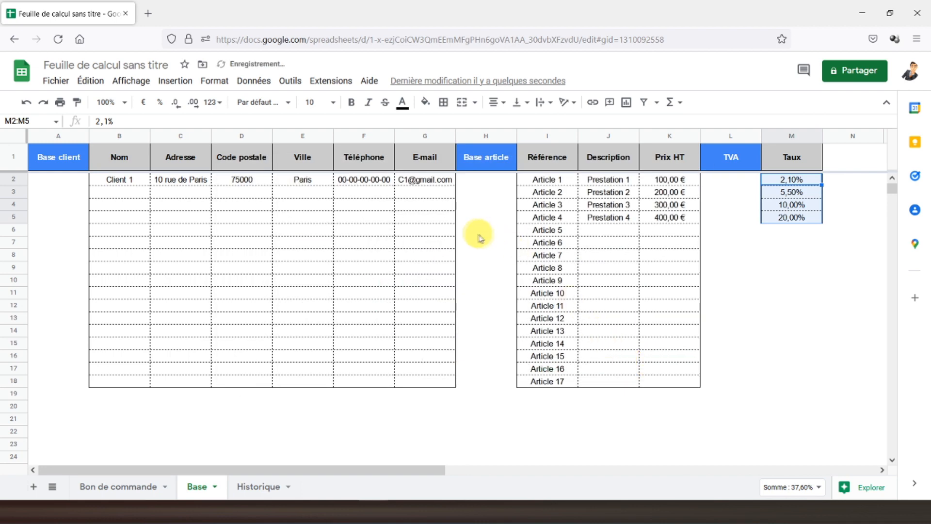
Step: Give Article 1 a 10% VAT rate and a 10 discount in G18
click(95, 487)
click(568, 213)
click(548, 259)
click(420, 213)
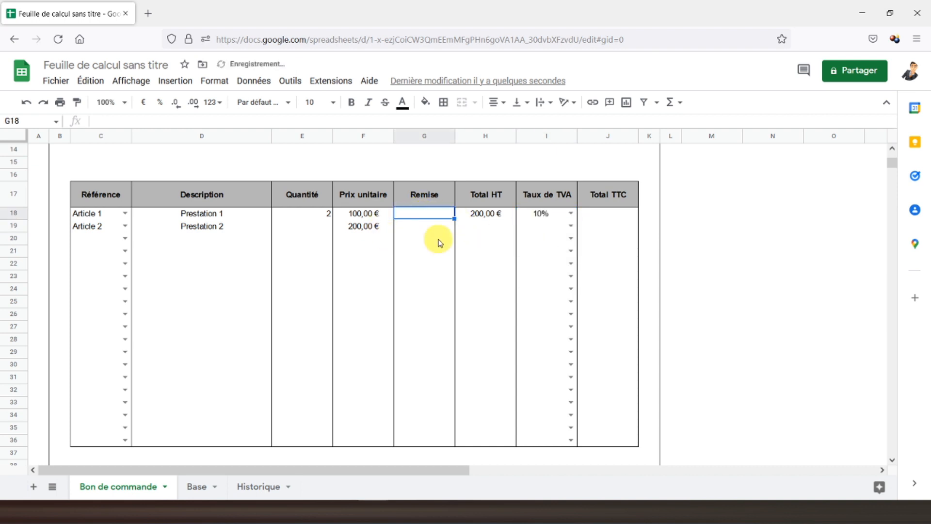
text(10)
key(Return)
Step: Fill the Total HT formula from H18 down to H36
scroll(438, 240, down, 3)
scroll(438, 239, up, 5)
scroll(448, 235, down, 1)
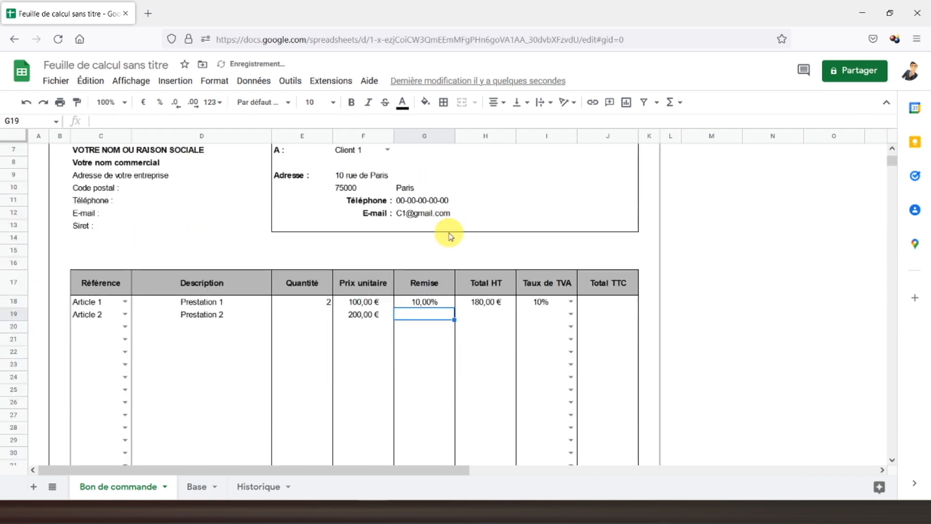
scroll(448, 236, down, 3)
click(480, 213)
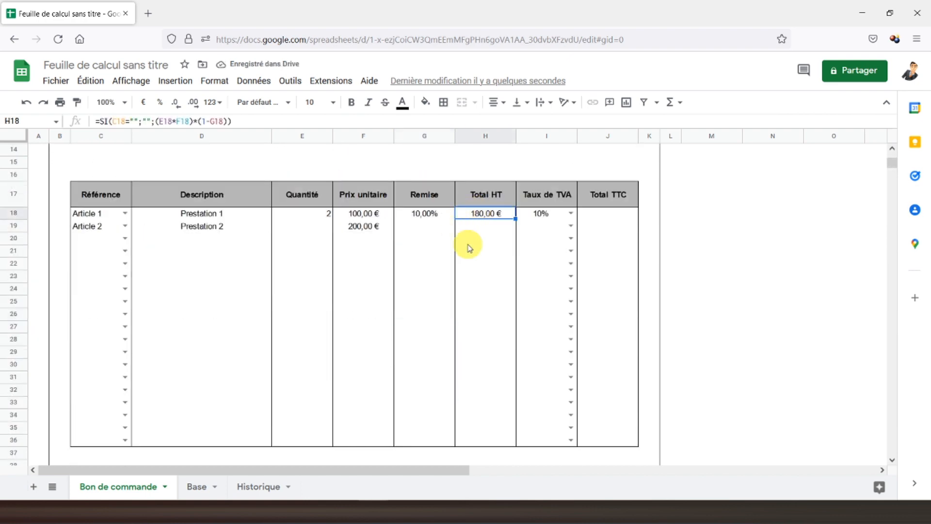
click(593, 216)
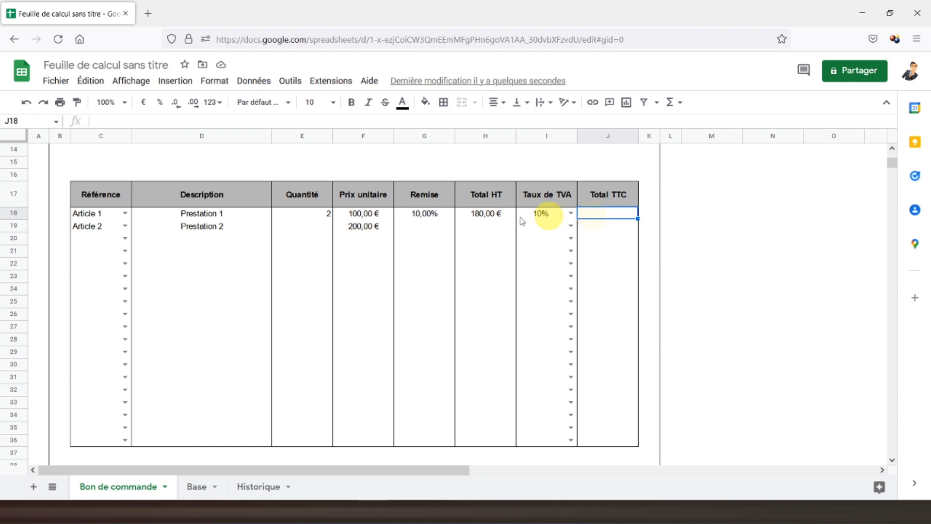
click(497, 217)
click(495, 229)
click(488, 213)
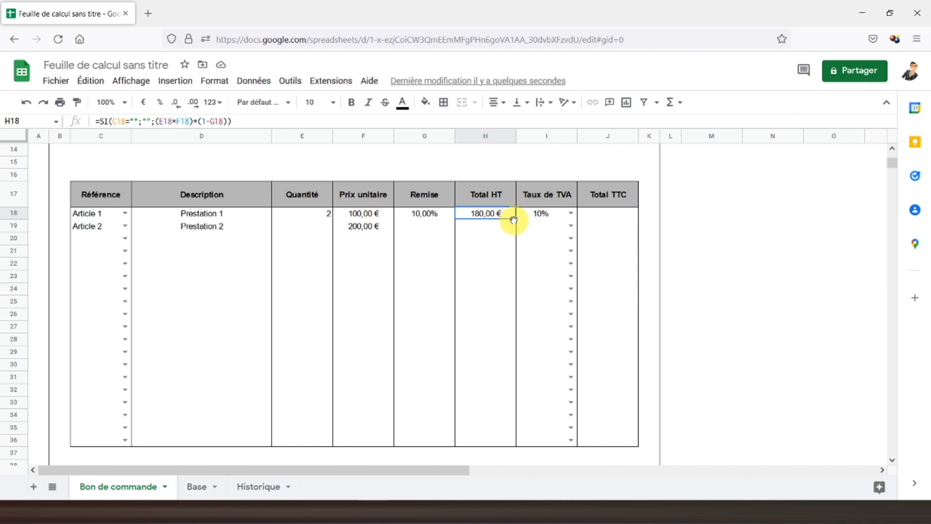
click(519, 218)
click(476, 213)
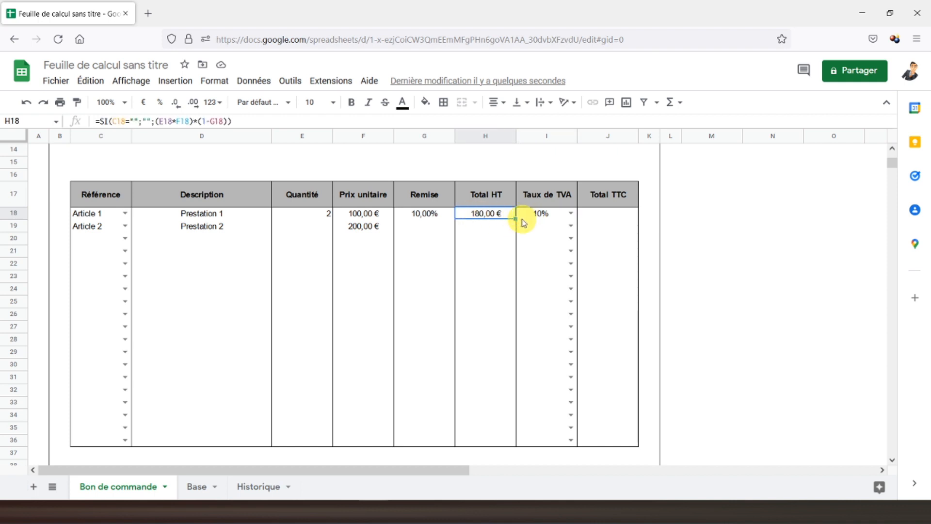
drag(515, 219, 508, 436)
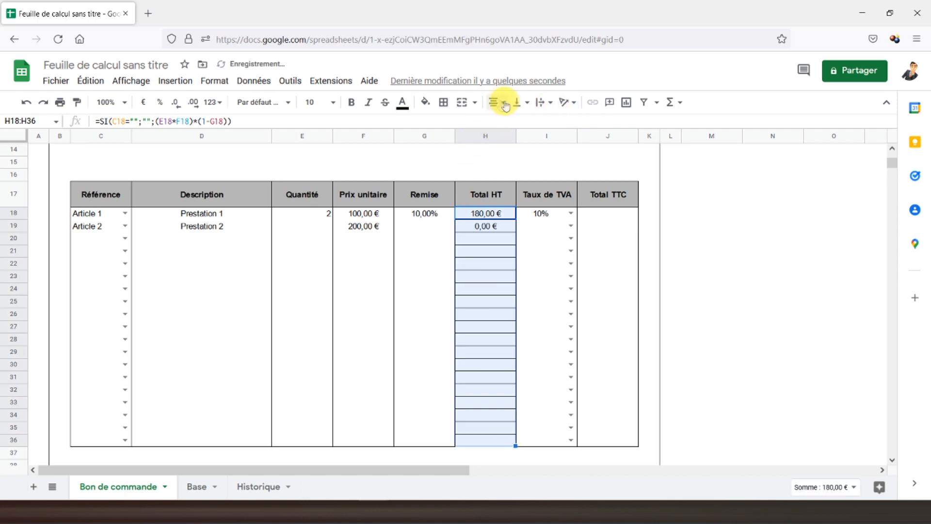
Step: Remove the inner borders from the Total HT cells H18:H36
click(444, 102)
click(516, 127)
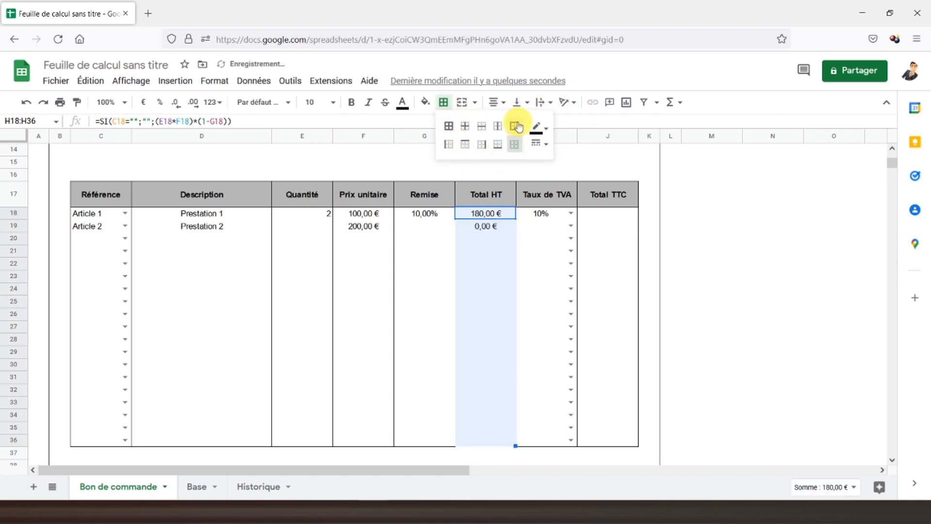
click(480, 274)
Step: Enter a quantity of 2 for Article 2 in E19
click(427, 227)
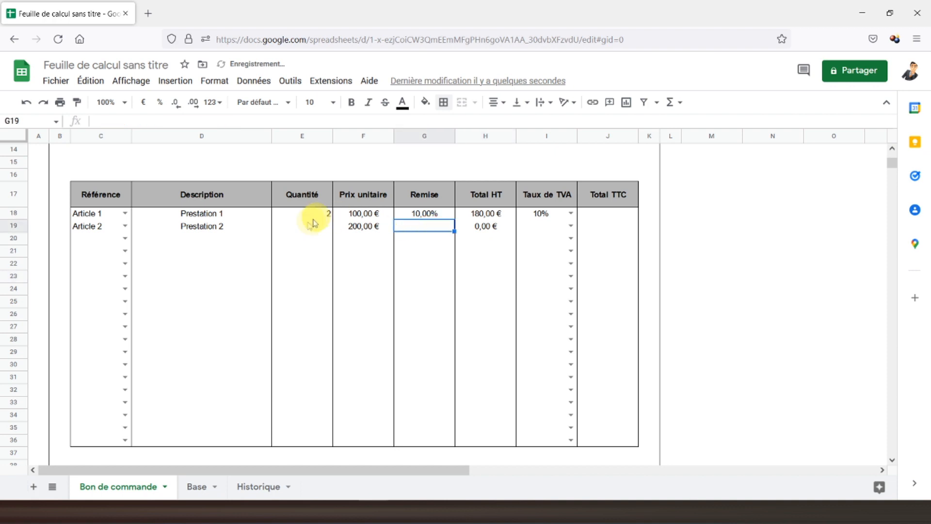
click(310, 226)
text(2.0)
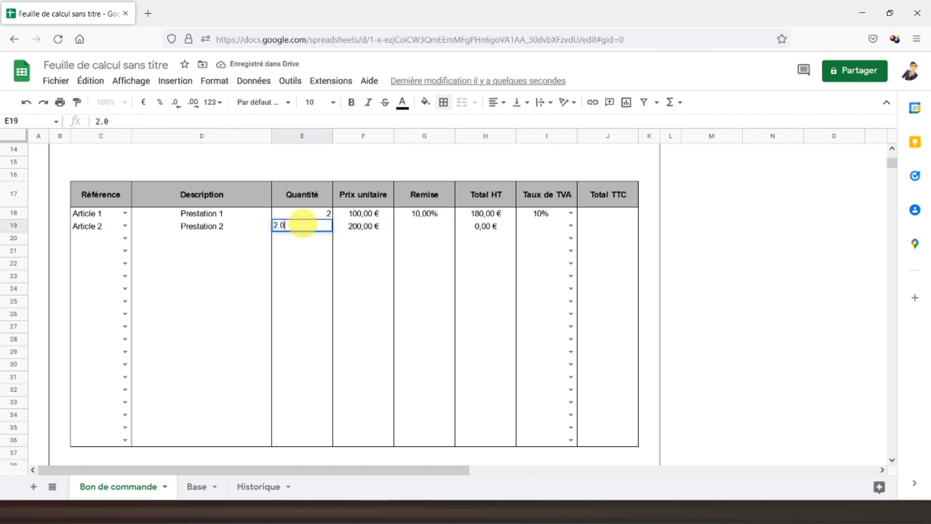
key(Return)
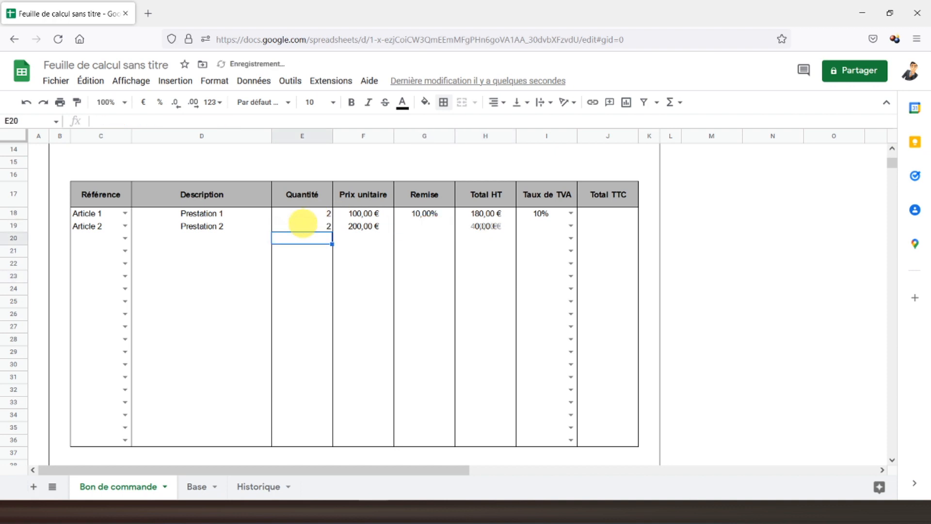
Step: Centre-align the Référence through Quantité cells C18:E36
drag(310, 213, 95, 435)
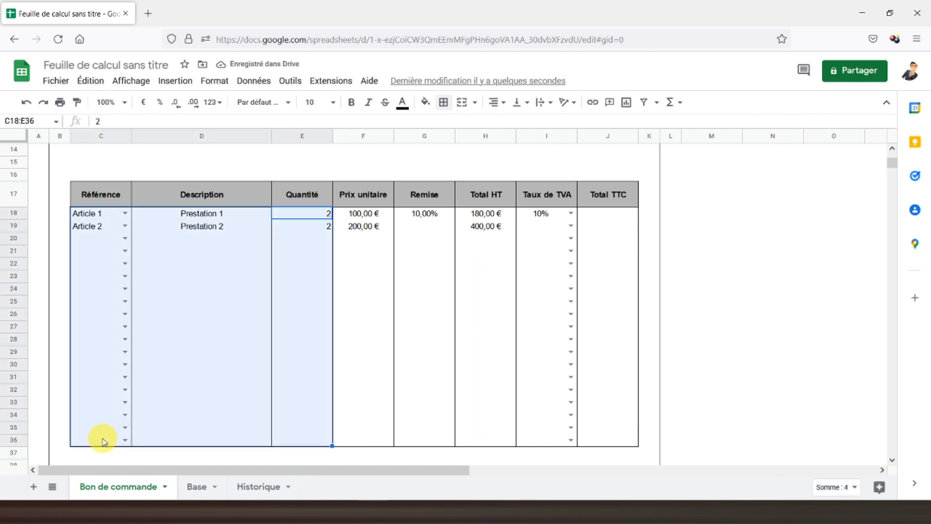
click(498, 102)
click(508, 125)
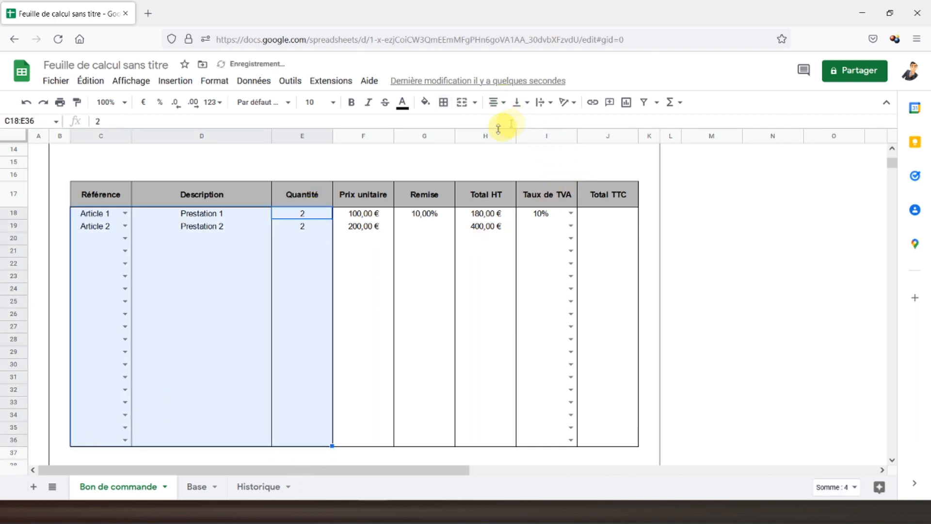
click(622, 216)
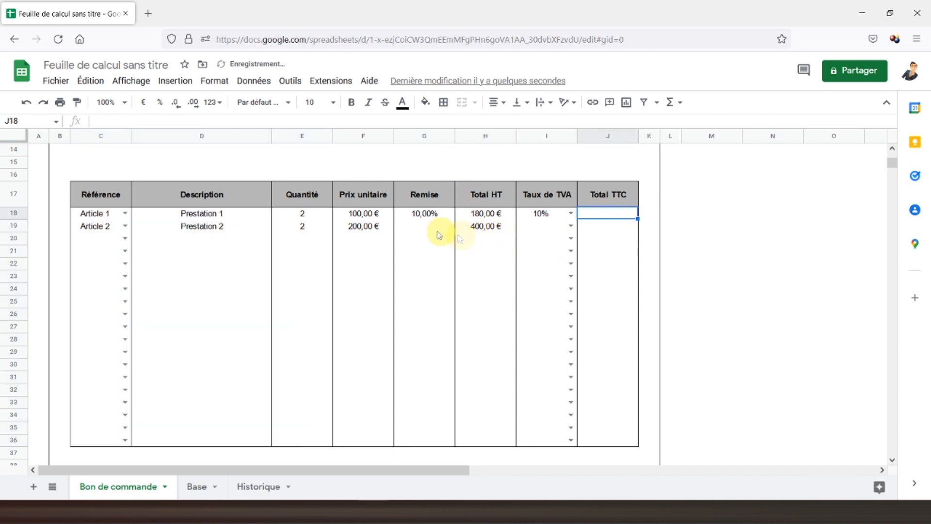
Step: Set Article 2's VAT rate in I19 to 20% from its dropdown
click(404, 229)
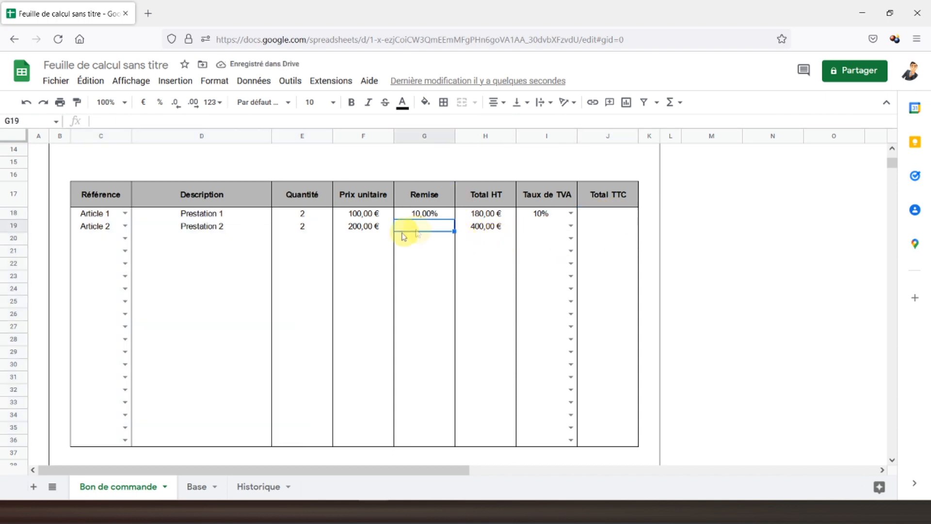
click(570, 226)
click(543, 287)
click(598, 214)
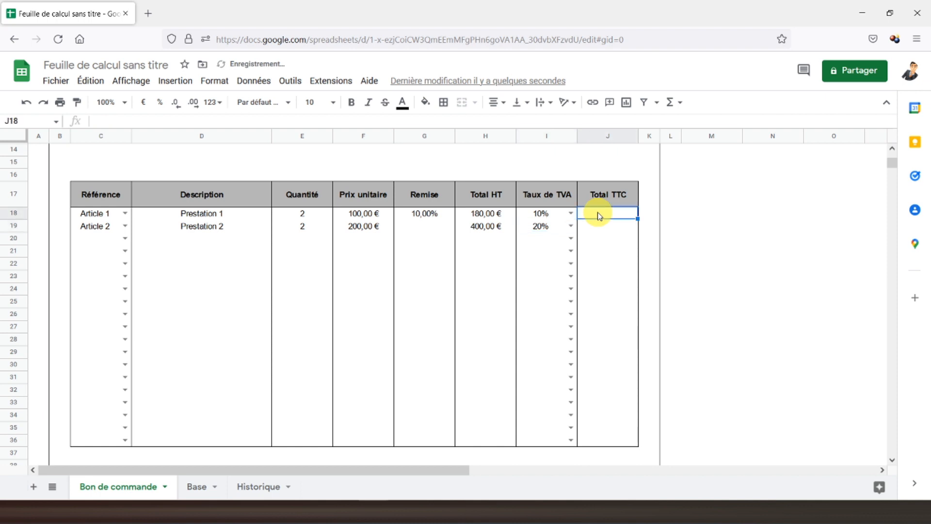
Step: Enter =SI(C18="";"";H18*(1+I18)) in J18 so Article 1's Total TTC shows 198,00 €
text(=si()
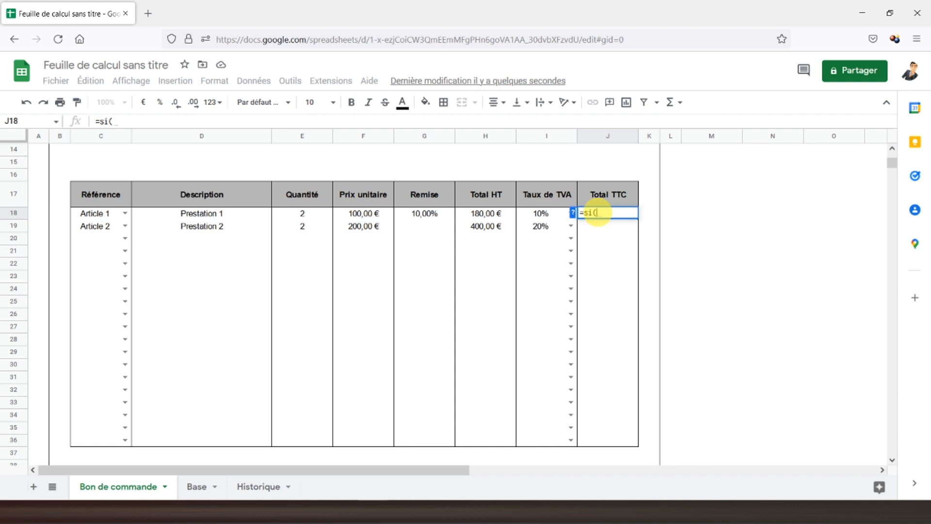
click(97, 218)
text(="";"";)
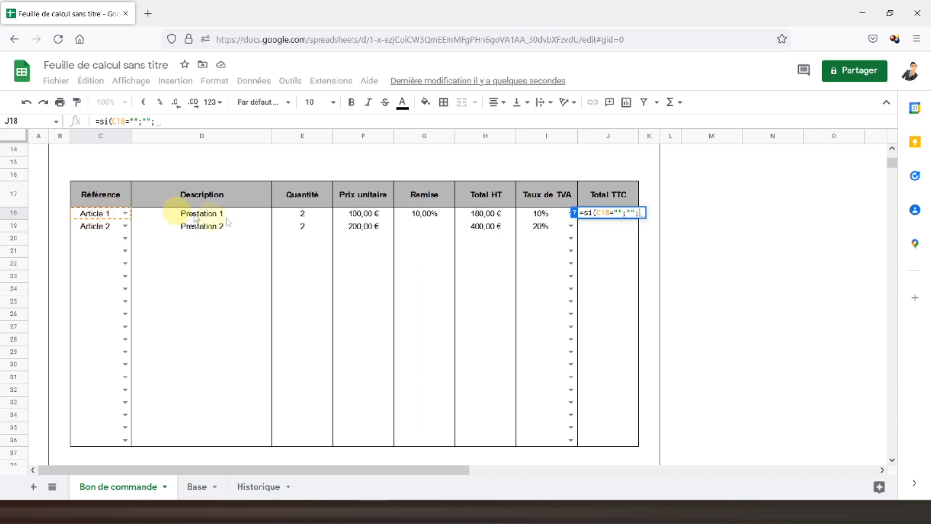
click(485, 218)
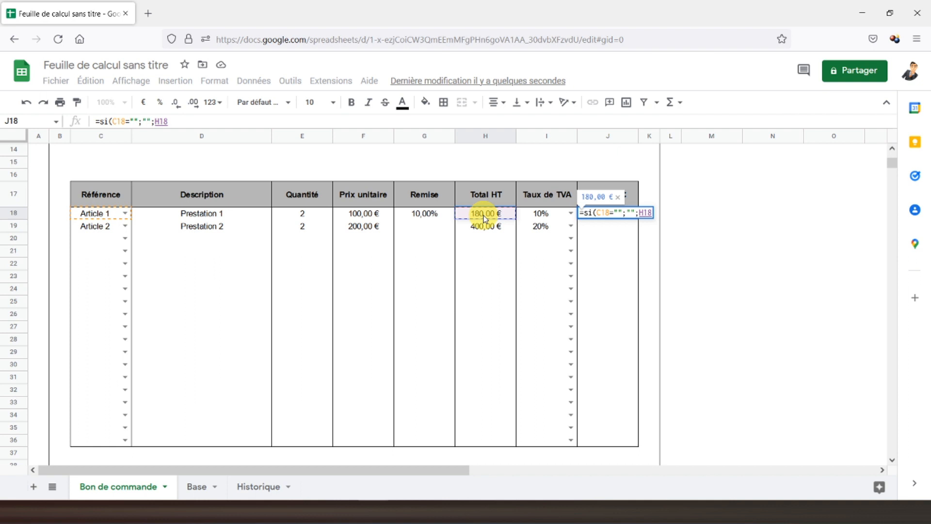
text(*)
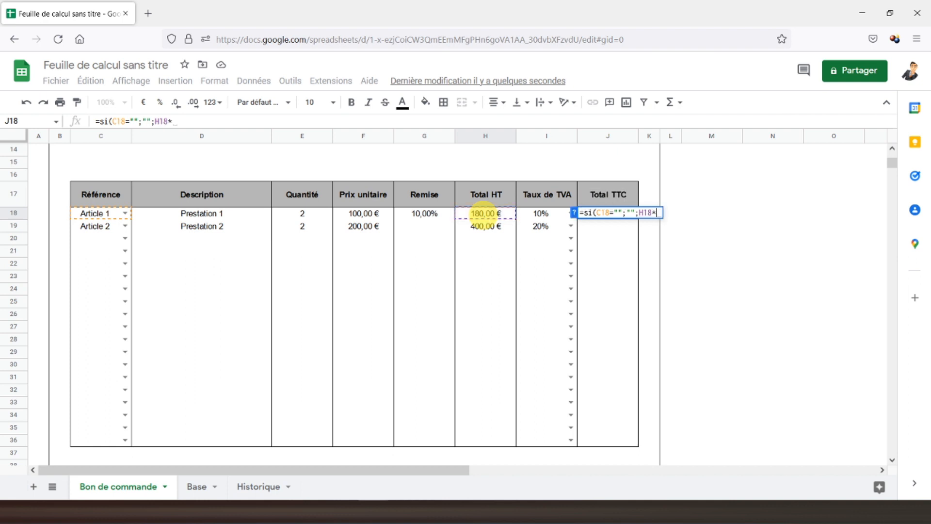
text((1+)
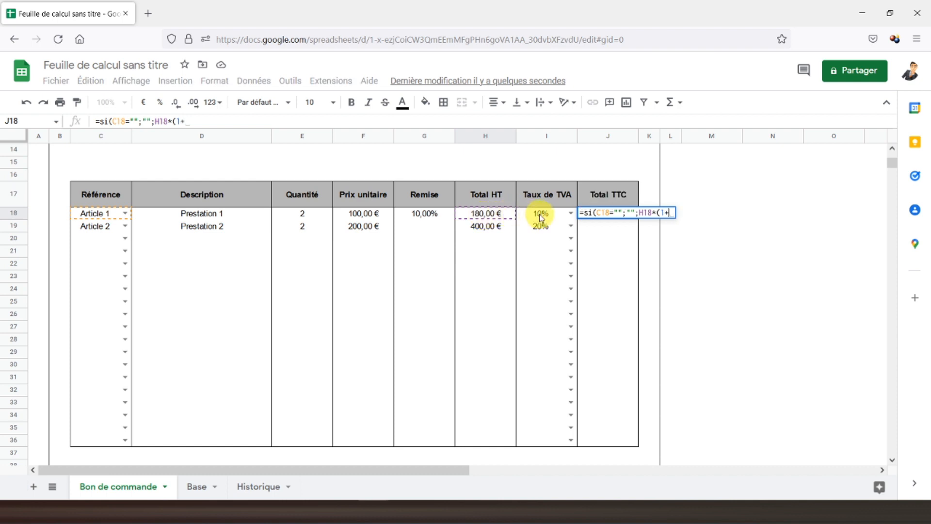
click(542, 218)
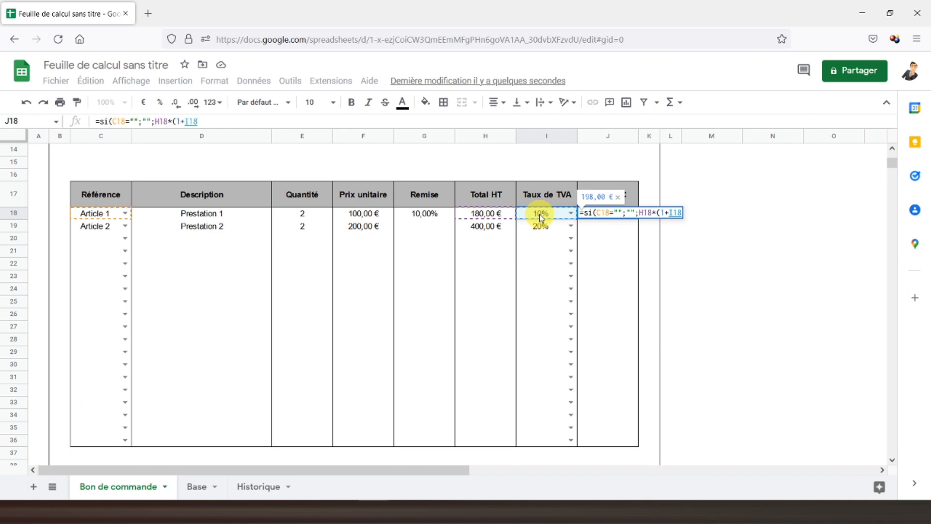
text()))
key(Return)
click(601, 213)
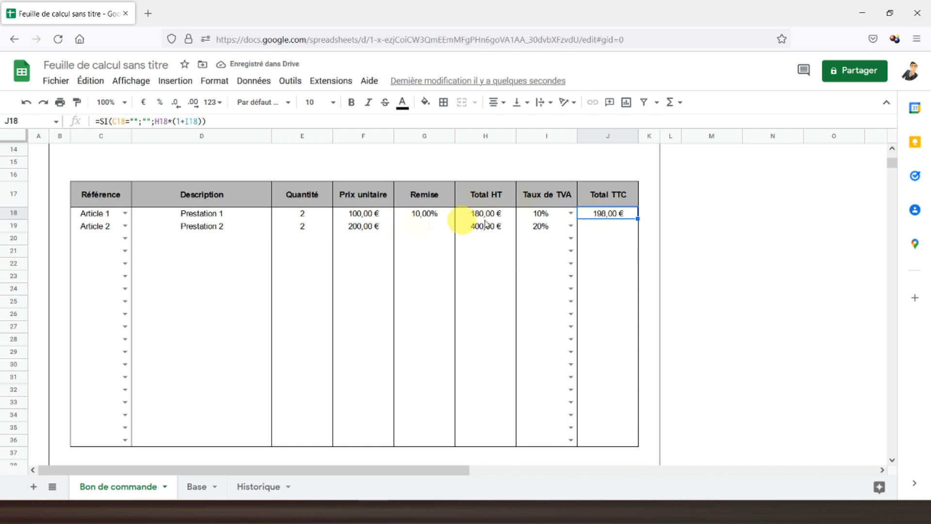
Step: Copy the Total TTC formula down to J36 and give J18:J36 only an outer border
drag(640, 218, 632, 443)
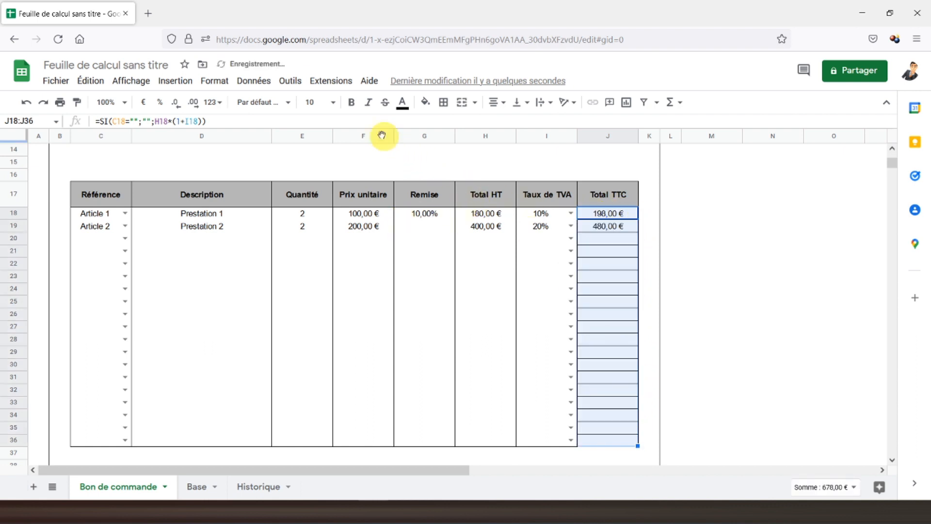
click(443, 102)
click(515, 144)
click(514, 127)
click(609, 230)
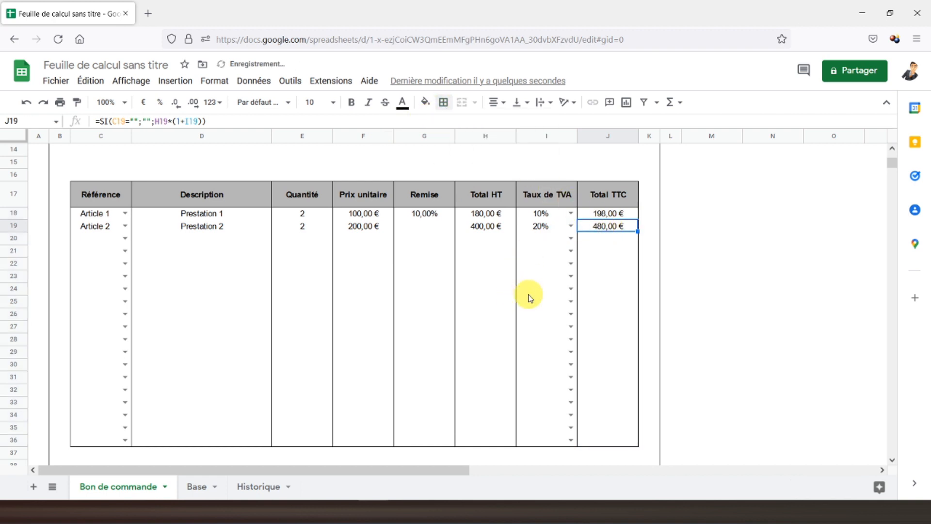
scroll(515, 291, down, 4)
scroll(514, 291, up, 7)
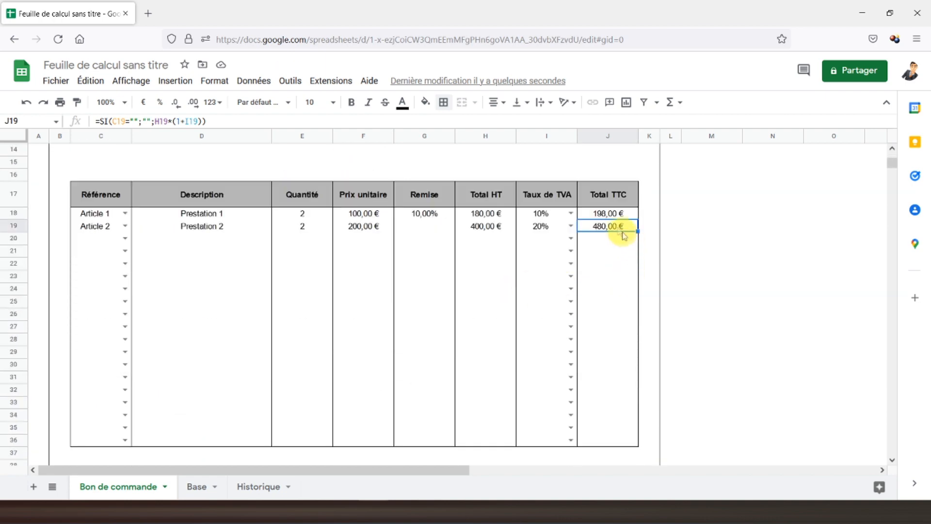
Step: Make the Total TTC values in J18:J36 bold
drag(607, 213, 601, 440)
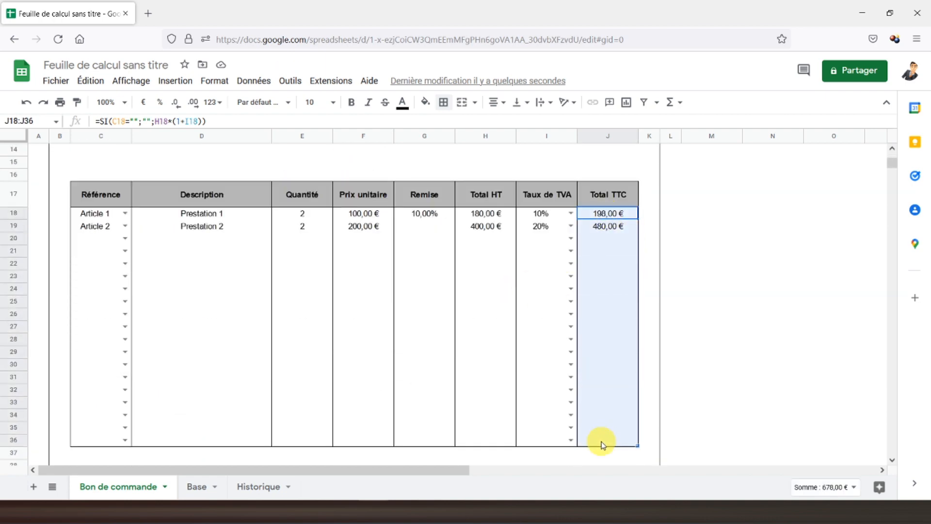
click(352, 108)
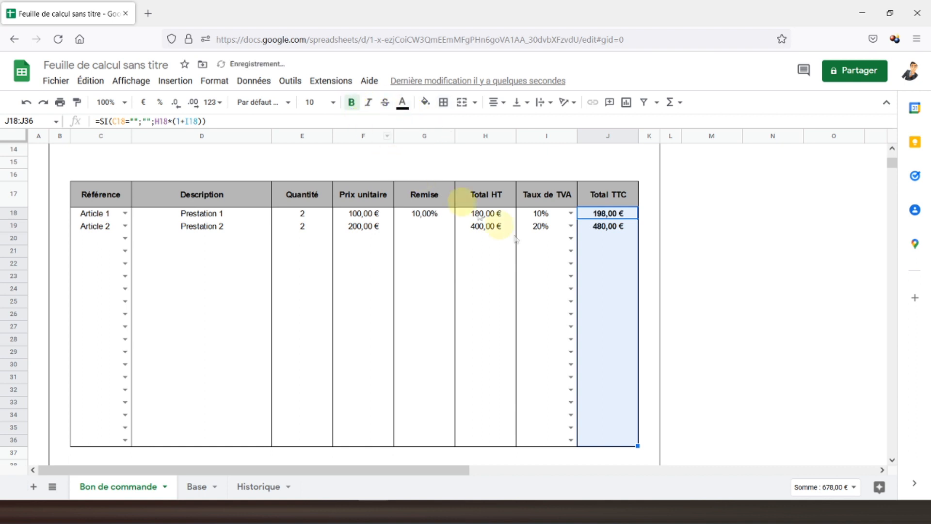
click(597, 228)
click(590, 215)
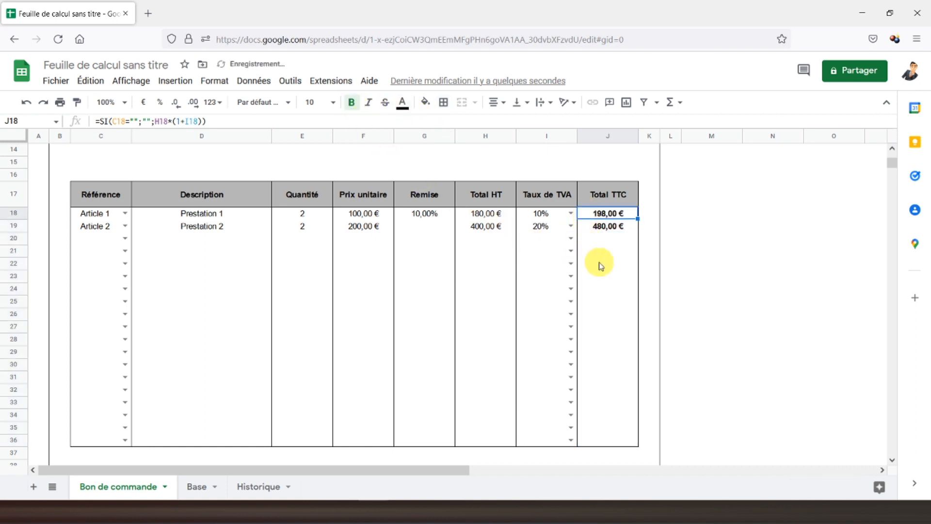
Step: Check Article 2's unit price, Total HT, VAT rate and Total TTC formulas in row 19
click(352, 228)
click(492, 228)
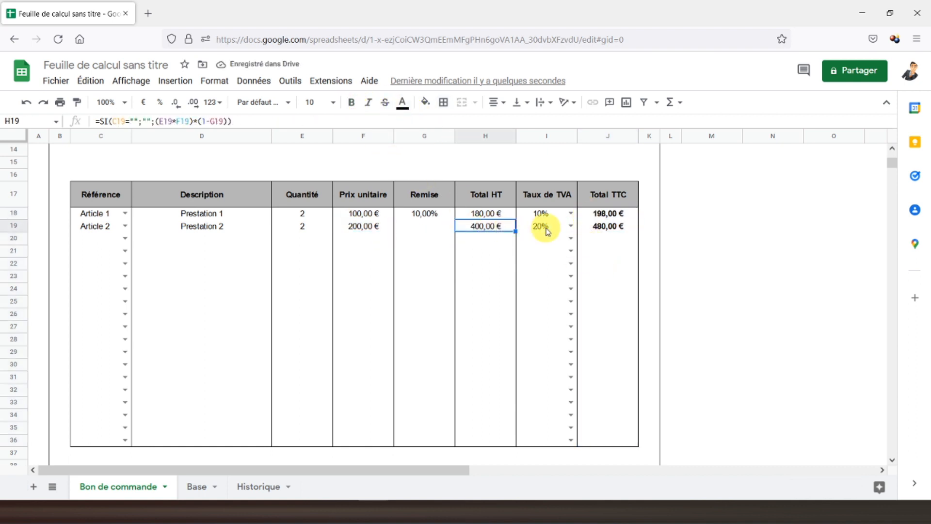
click(547, 230)
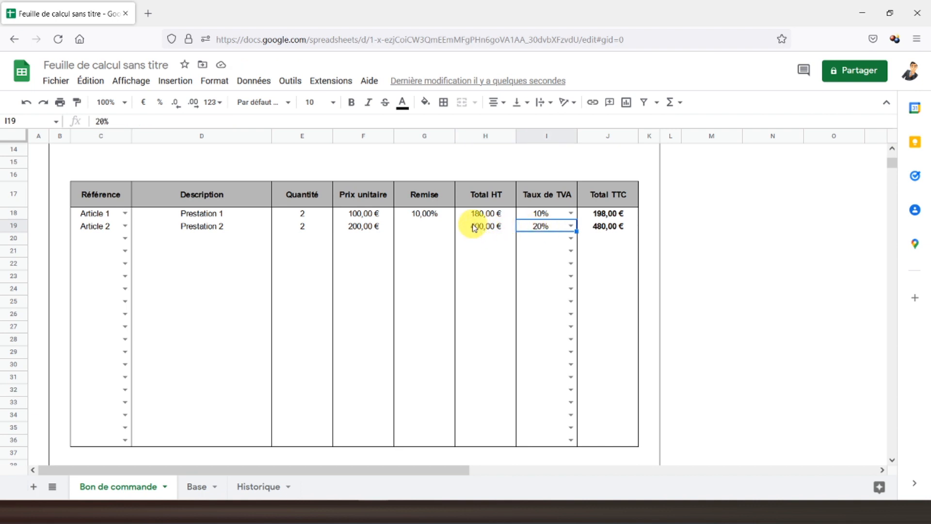
click(495, 234)
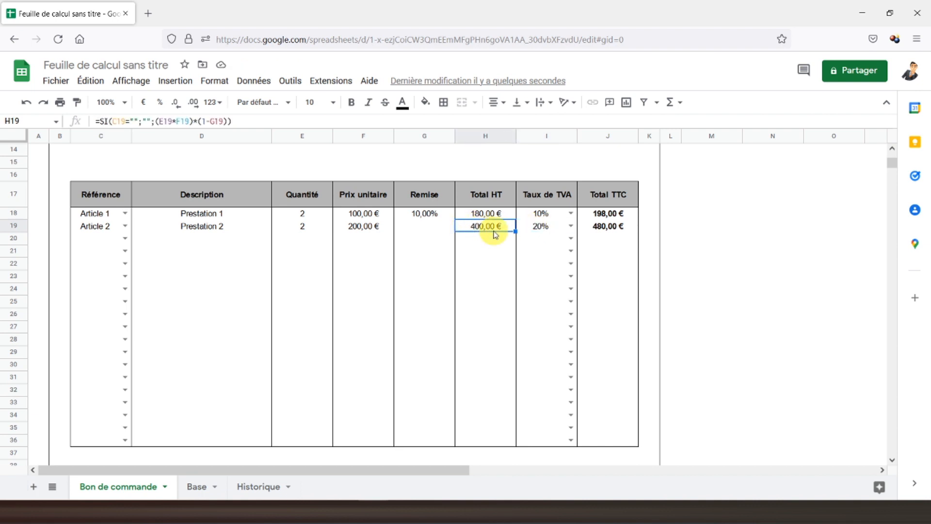
click(615, 230)
scroll(615, 230, down, 2)
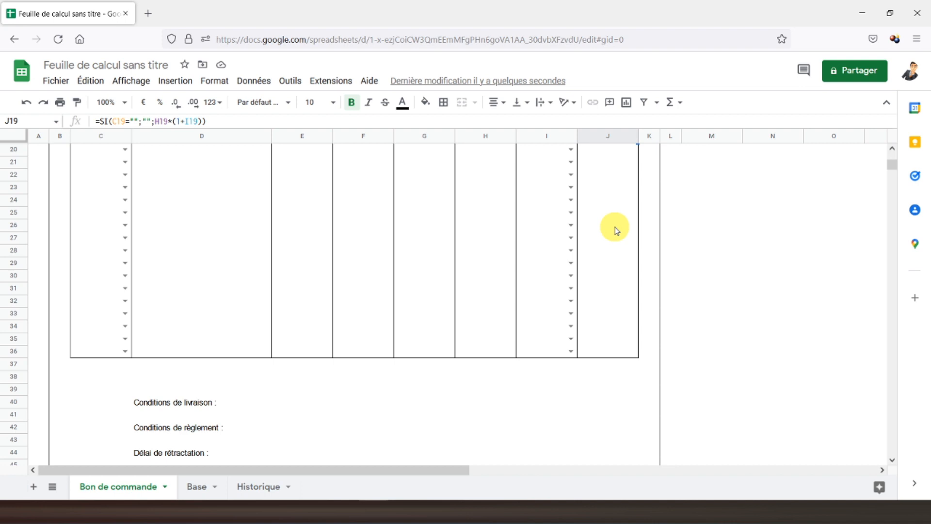
Step: Type the 'Total TTC' label into I37
click(532, 365)
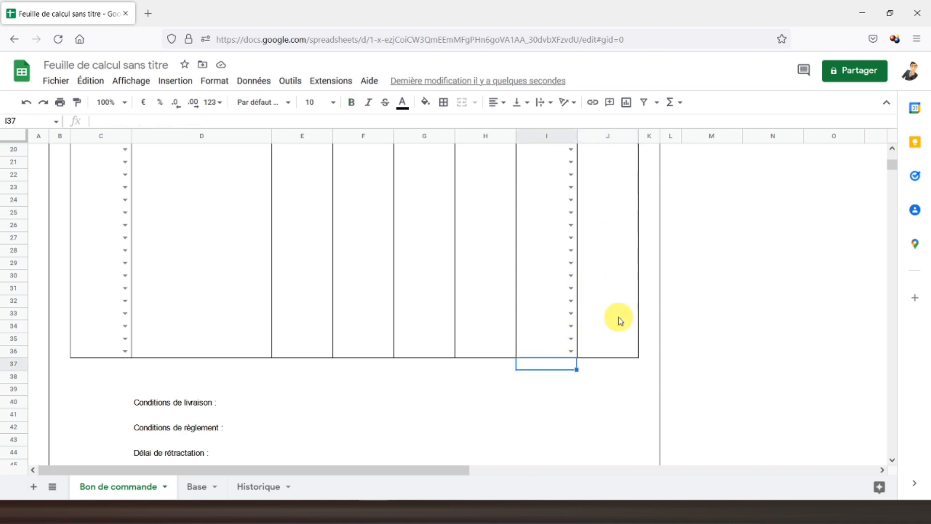
text(Total)
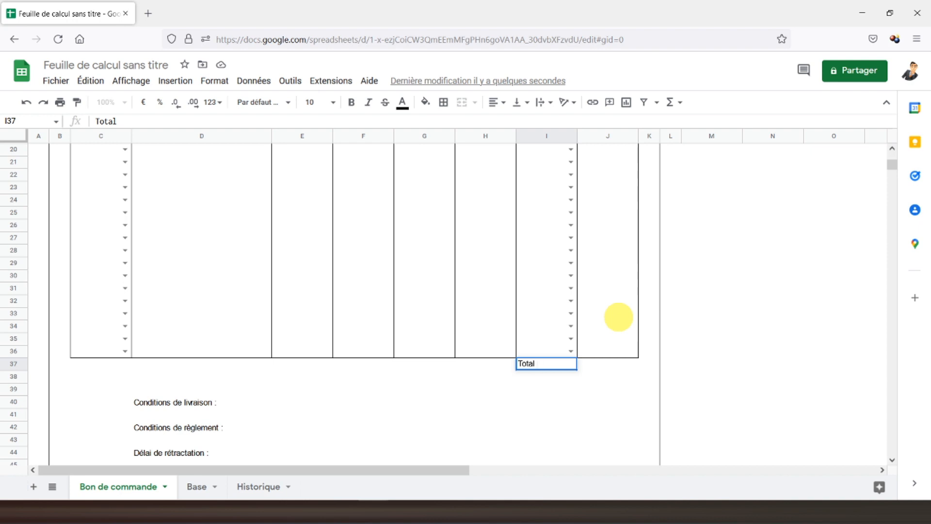
key(Return)
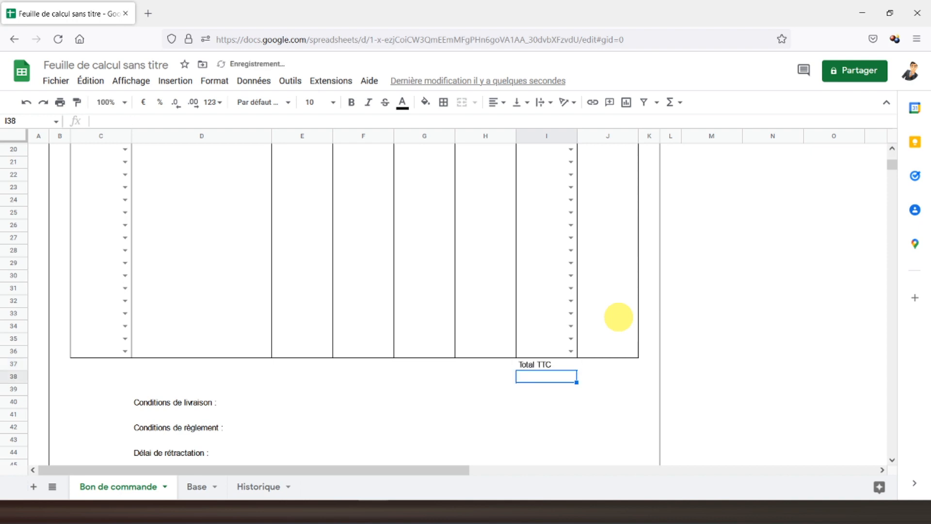
key(Up)
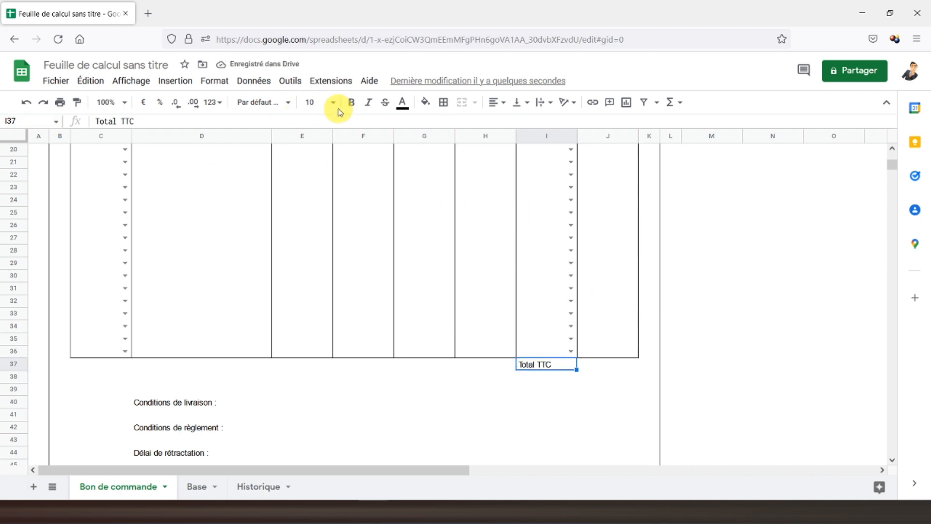
Step: Make the I37 label bold, centred and bordered on all sides, then select J37 for an outer border
click(352, 102)
click(498, 103)
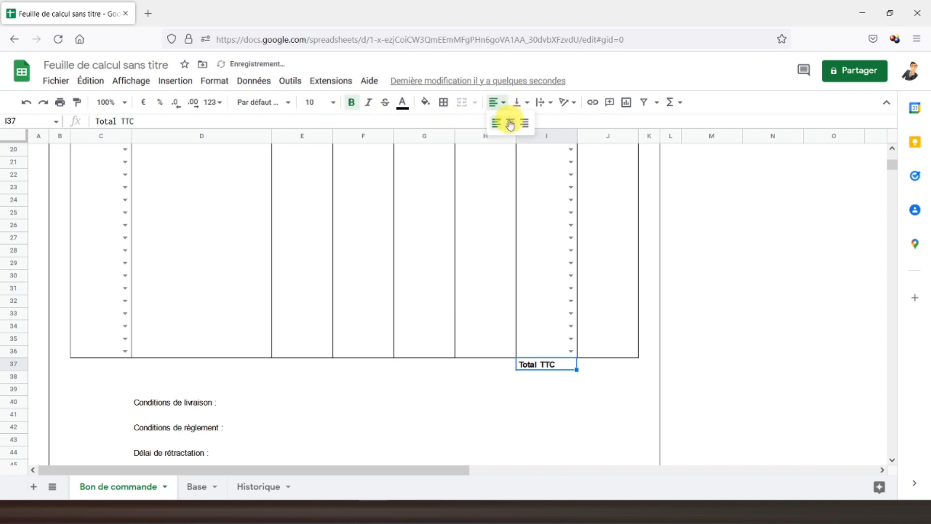
click(511, 124)
click(443, 102)
click(450, 127)
click(593, 363)
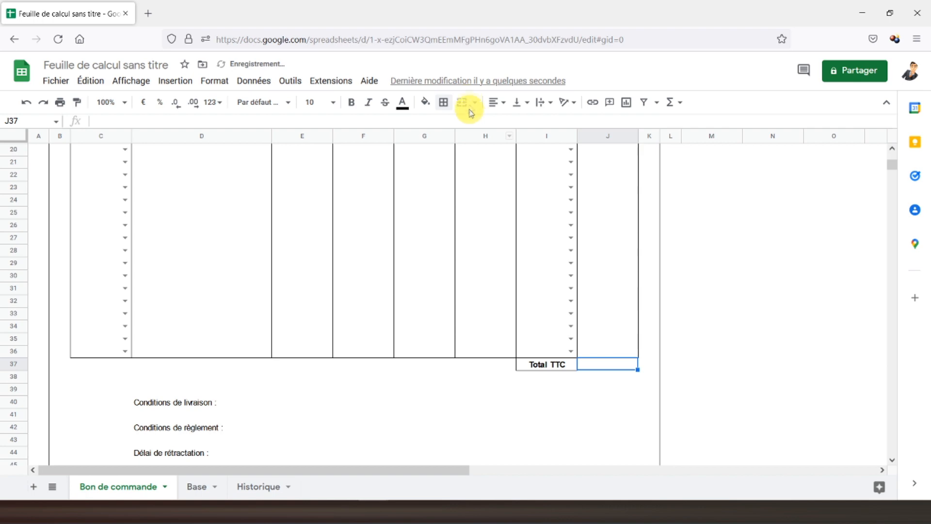
click(444, 103)
Step: Box J37 and give it a bold =SOMME(J18:J36) grand total of 678,00 €
click(514, 126)
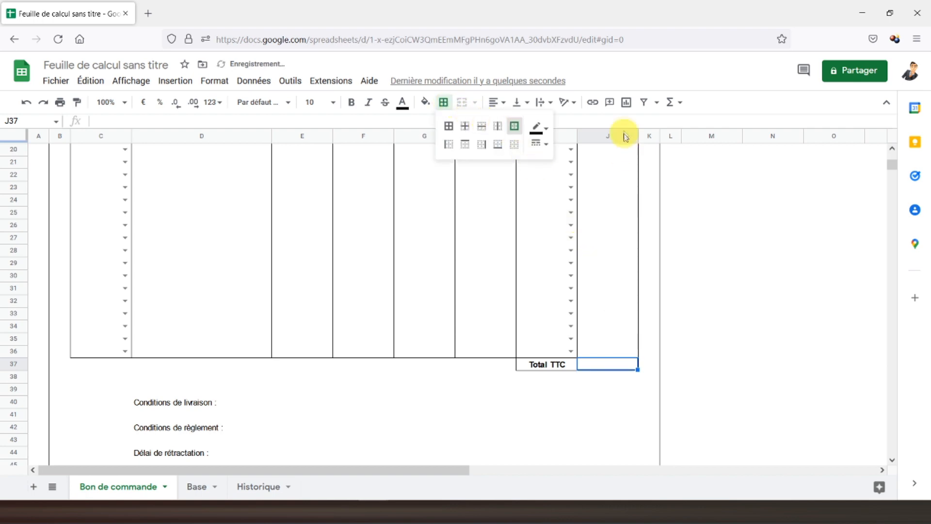
click(673, 101)
click(689, 127)
scroll(642, 241, up, 6)
scroll(642, 238, down, 4)
drag(608, 215, 614, 441)
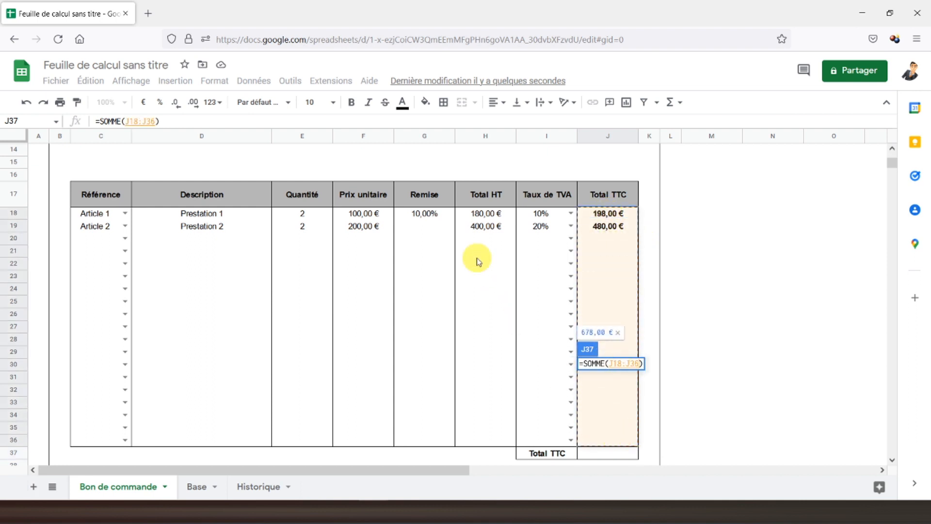
key(Return)
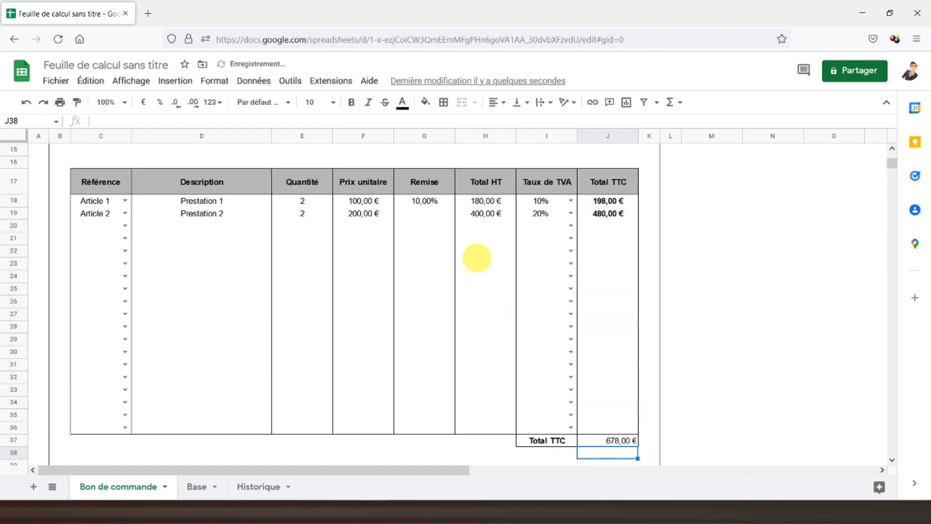
click(593, 439)
click(352, 103)
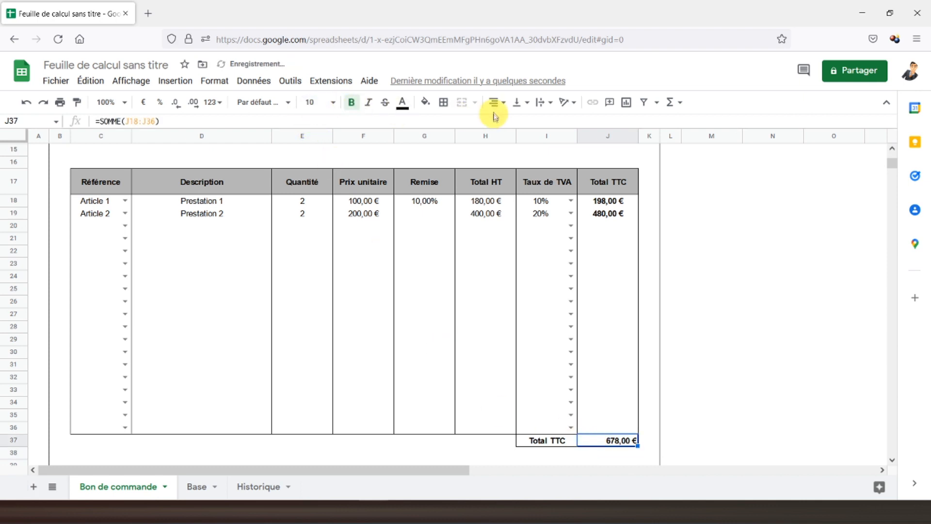
click(423, 291)
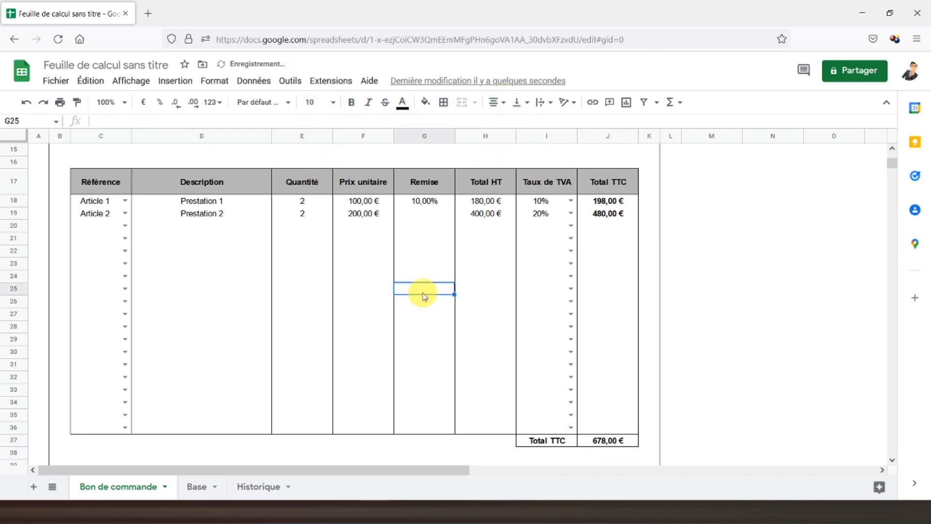
scroll(287, 270, up, 5)
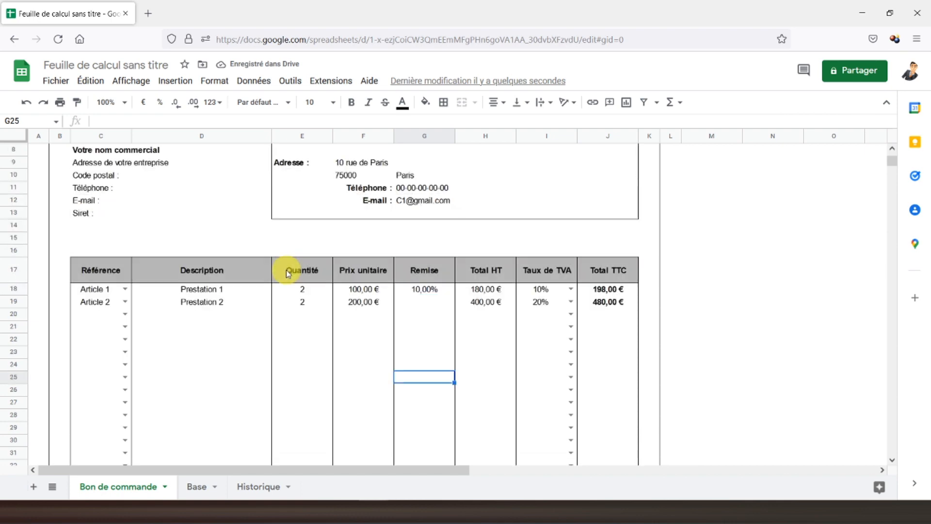
scroll(287, 273, down, 6)
scroll(286, 272, down, 5)
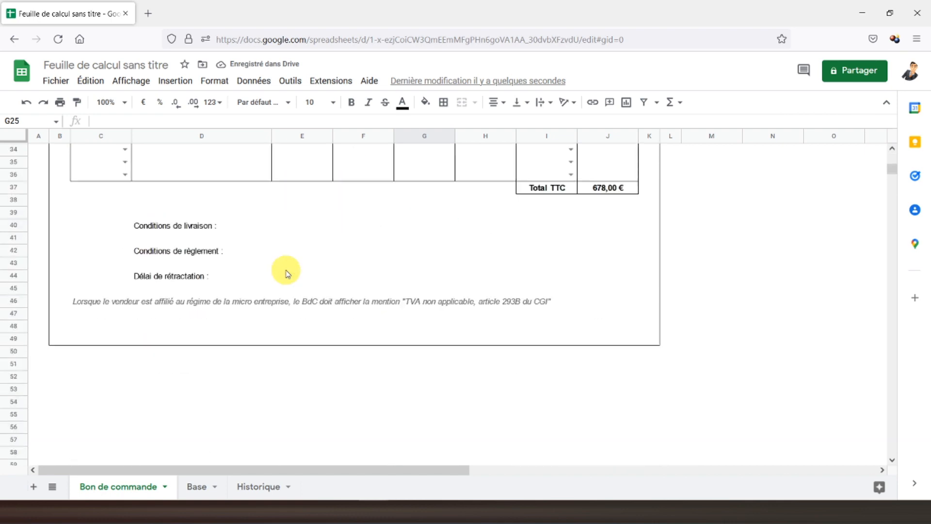
click(172, 227)
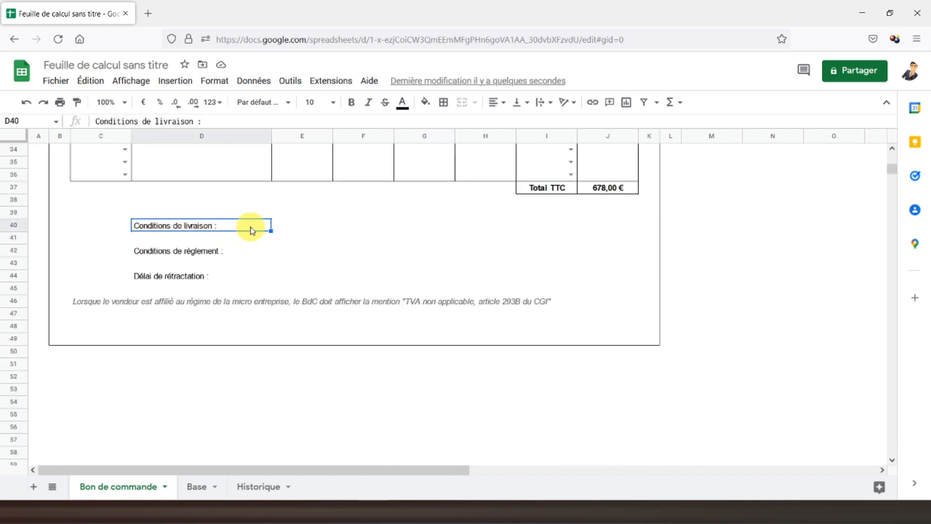
click(175, 255)
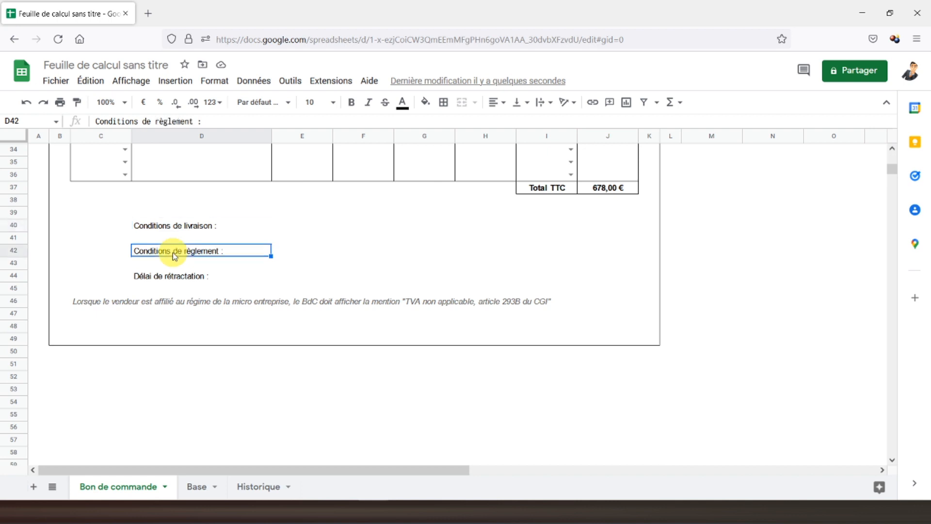
click(182, 281)
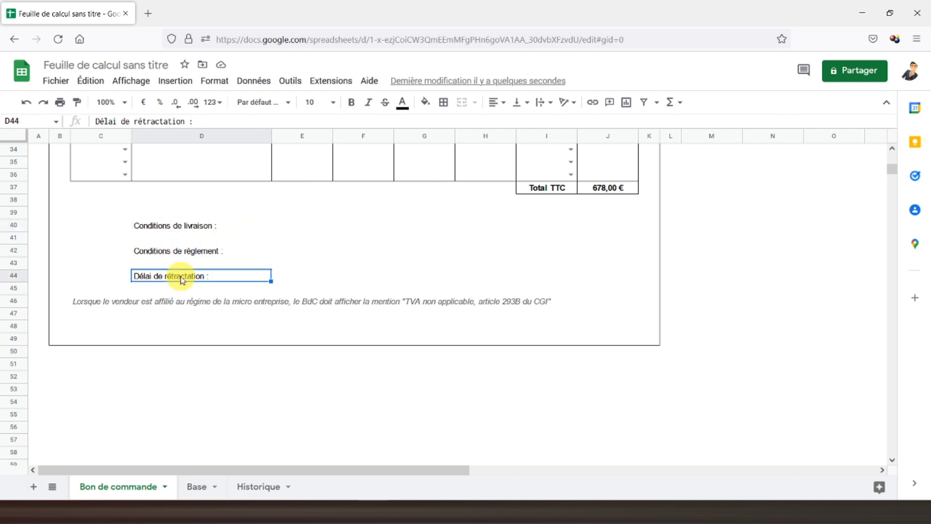
click(305, 276)
scroll(265, 272, up, 2)
scroll(264, 279, up, 8)
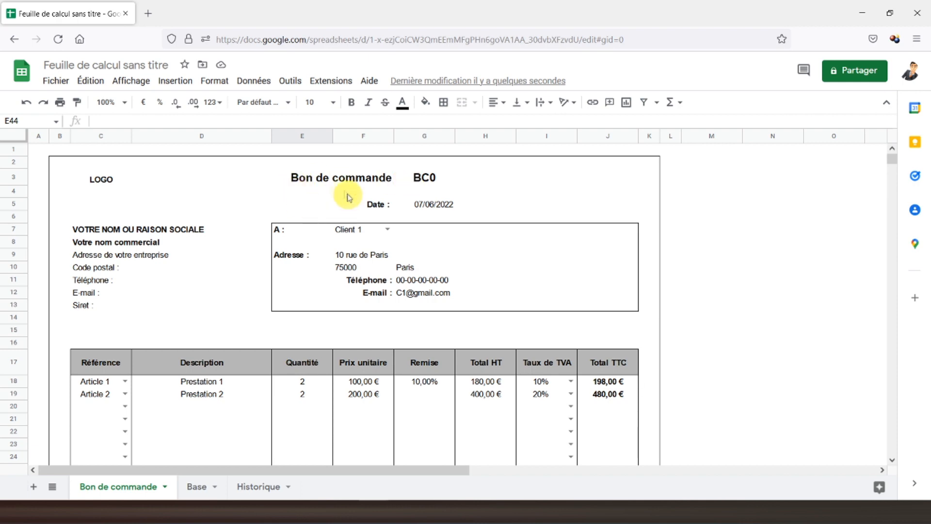
click(41, 149)
scroll(272, 252, down, 2)
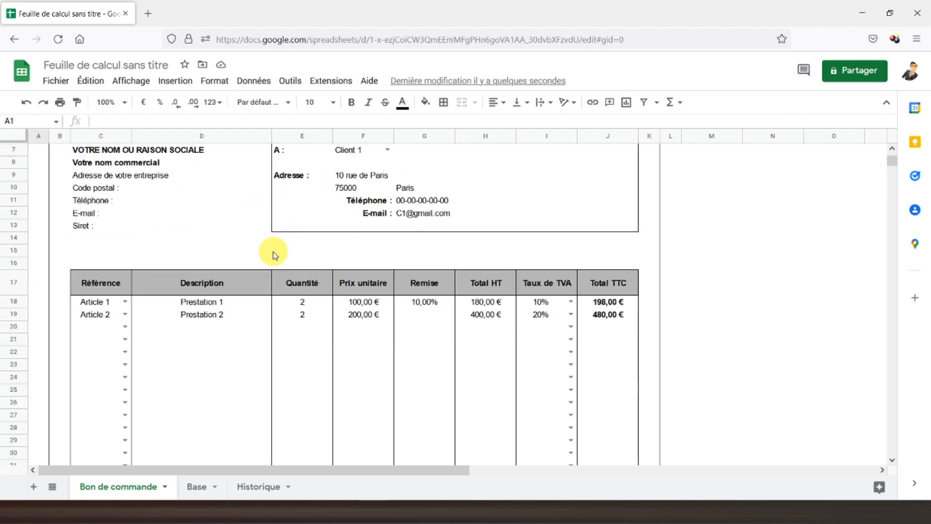
scroll(274, 252, down, 2)
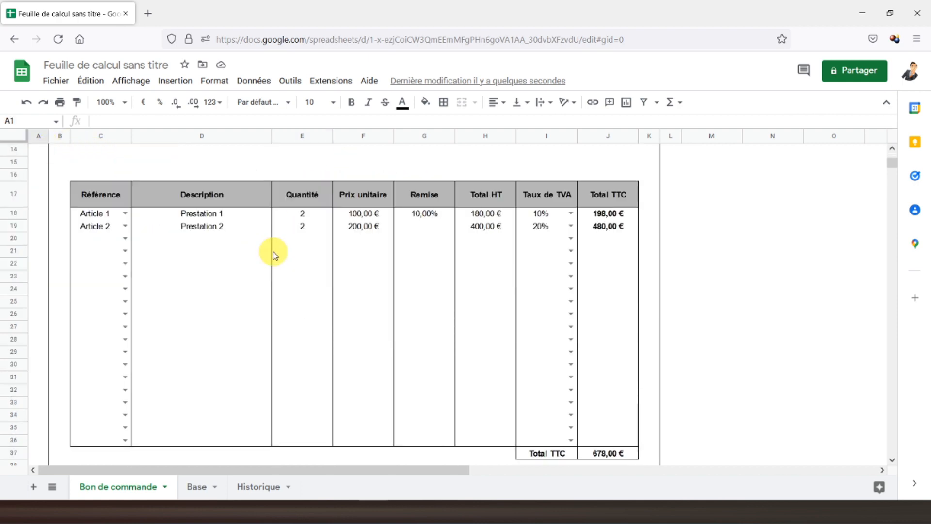
scroll(273, 251, down, 2)
scroll(273, 251, up, 6)
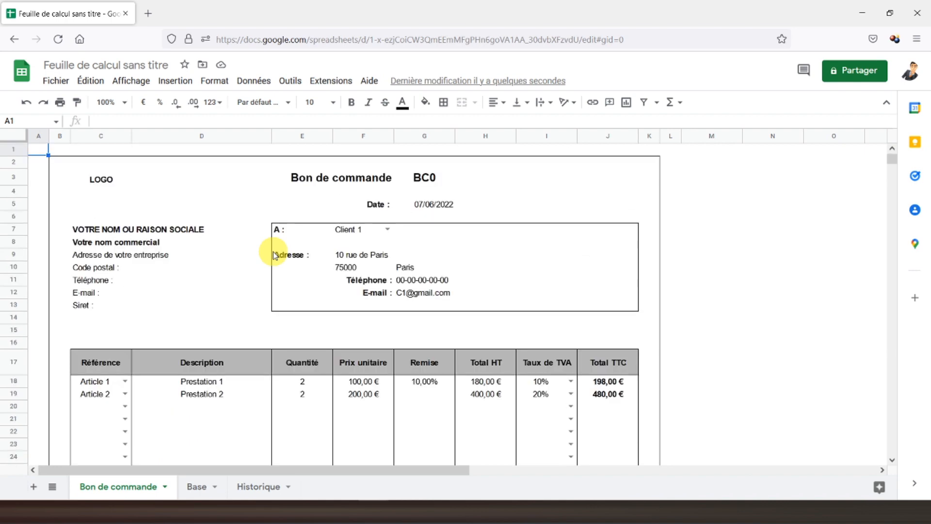
Step: On Historique, enter =AUJOURDHUI() in B1, showing 07/06/2022 bold and centred
click(257, 487)
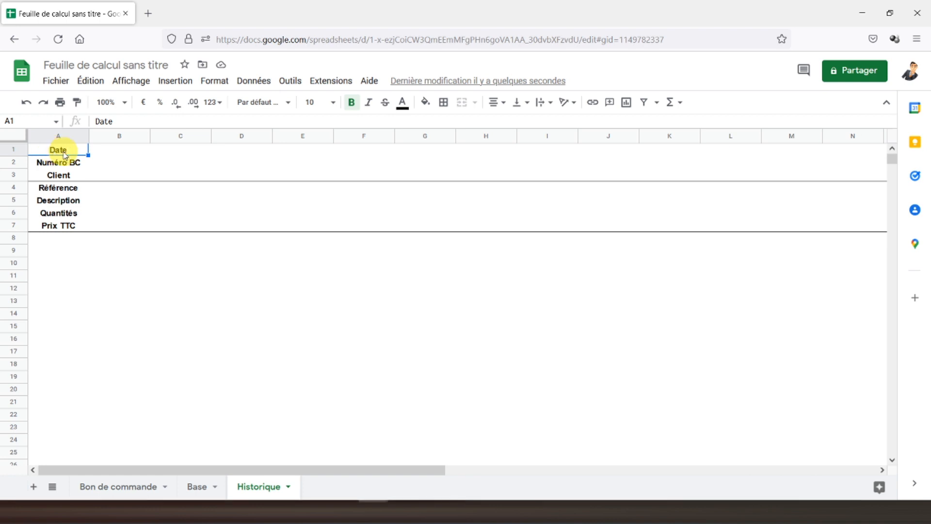
click(102, 154)
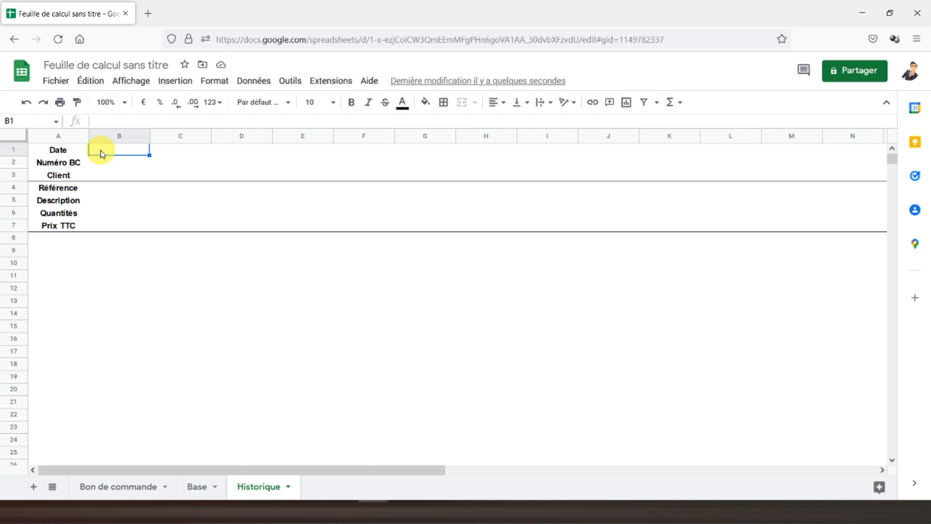
text(=)
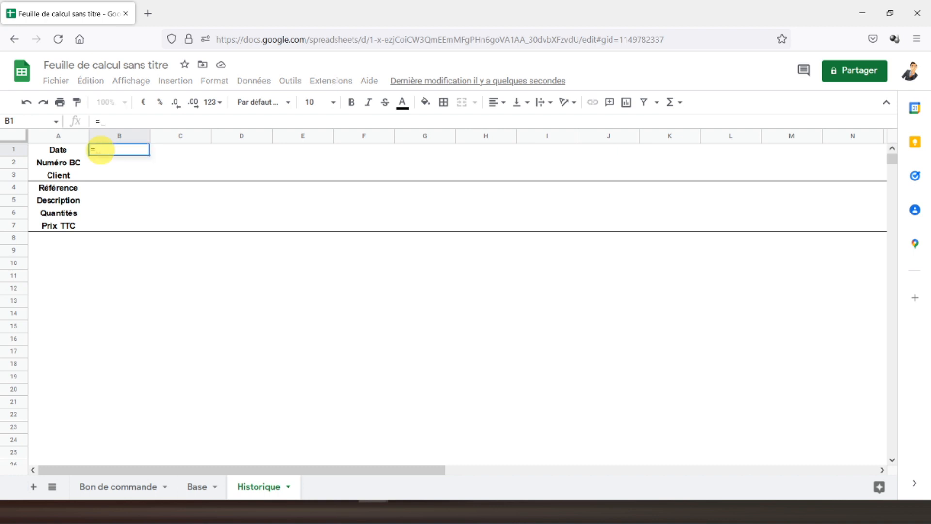
text(aujou)
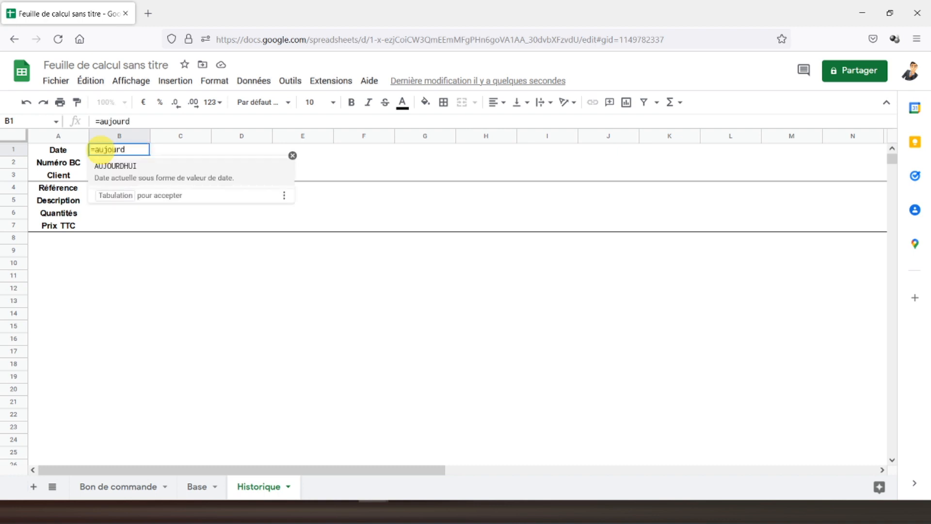
text(rd)
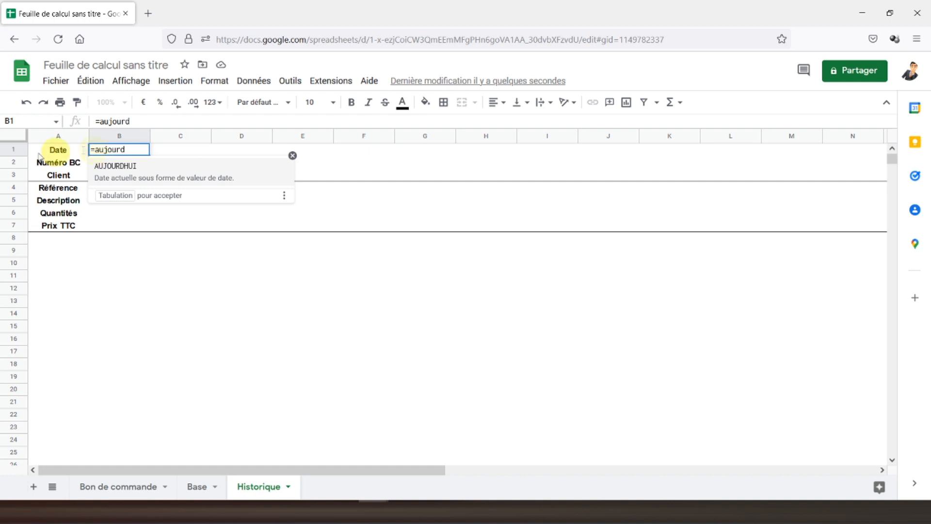
click(185, 173)
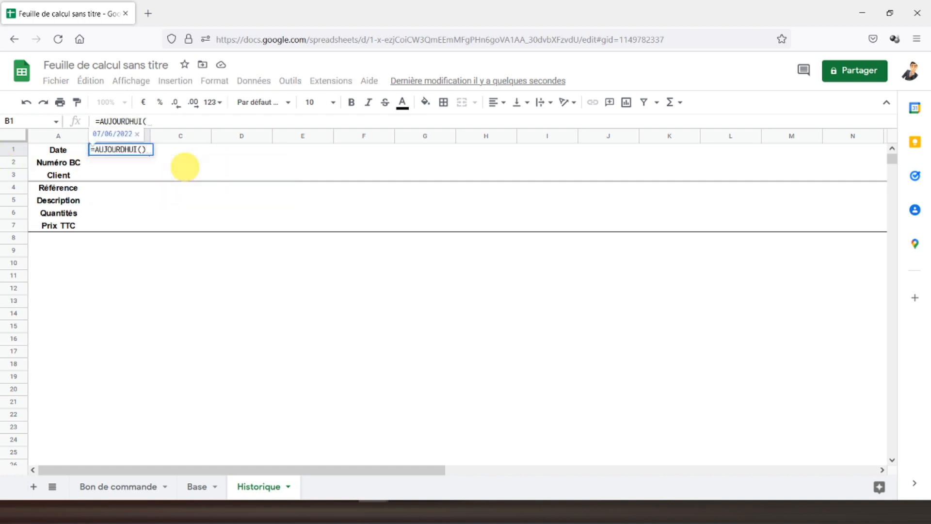
key(Return)
click(123, 150)
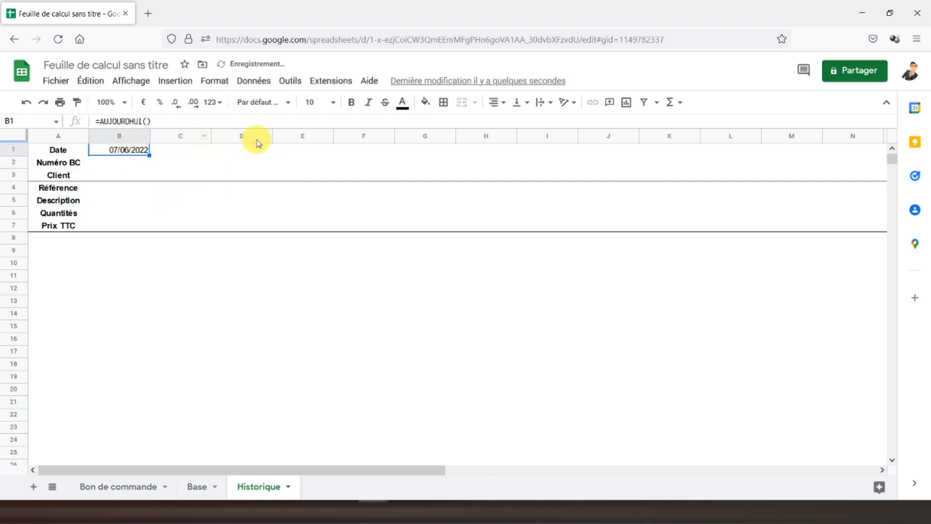
click(352, 102)
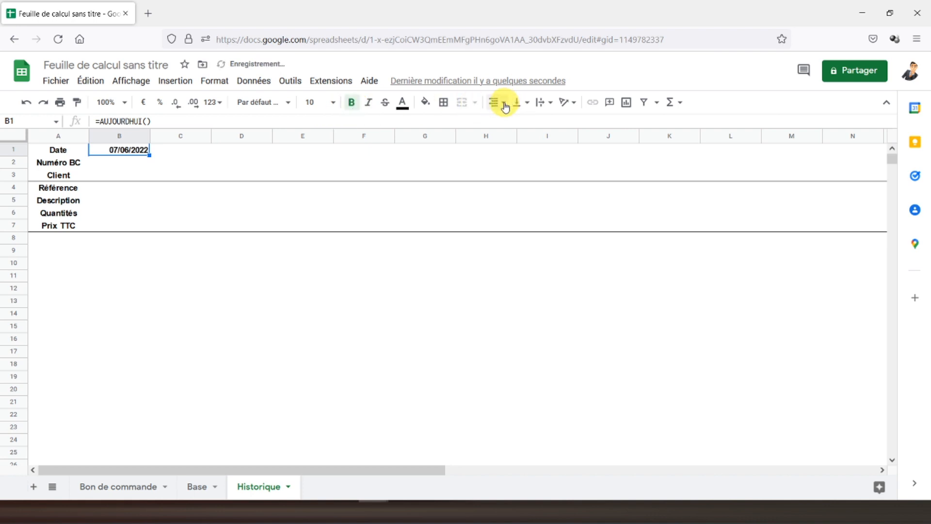
click(510, 130)
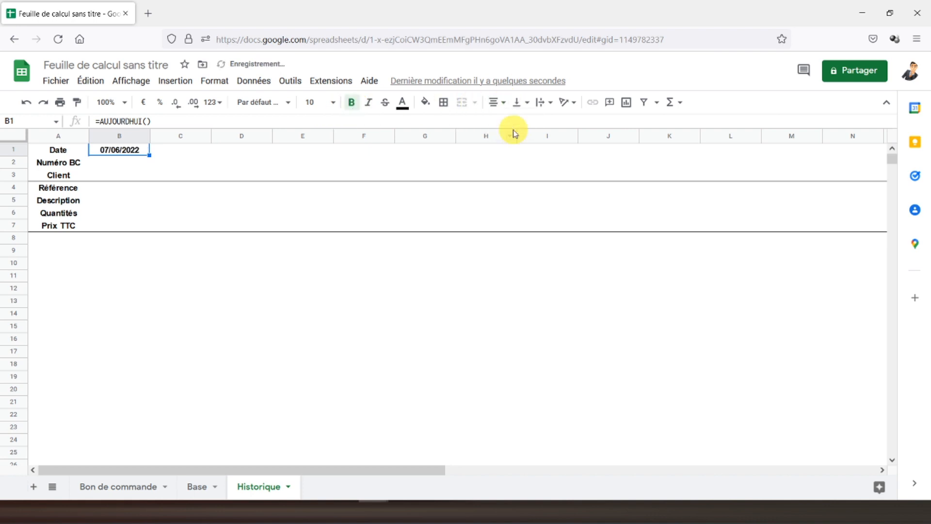
click(121, 165)
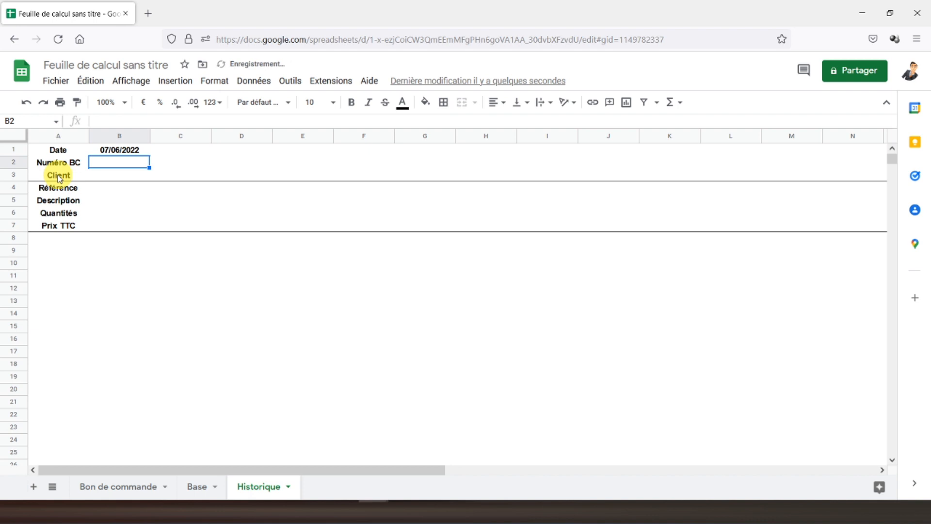
click(106, 178)
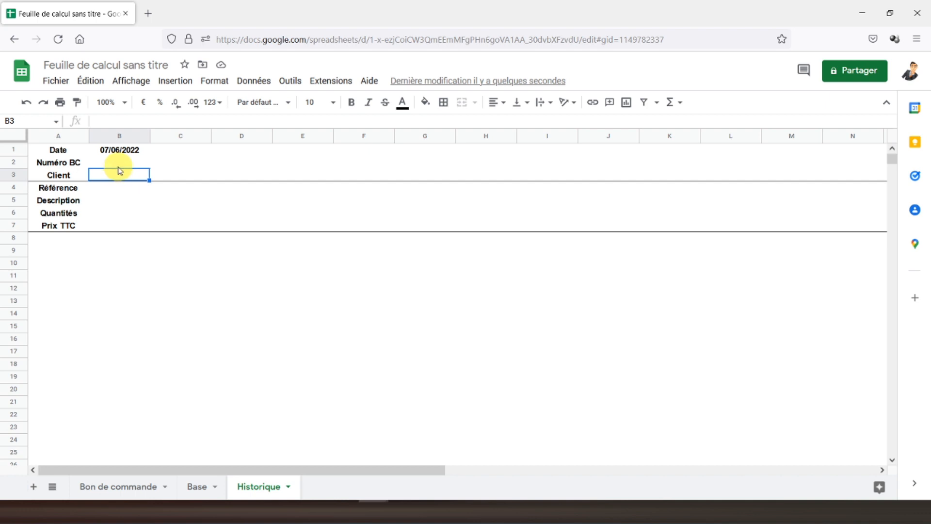
Step: Link Historique's B2 to ='Bon de commande'!G3 so it shows BC1, centred and bold
click(120, 162)
text(=)
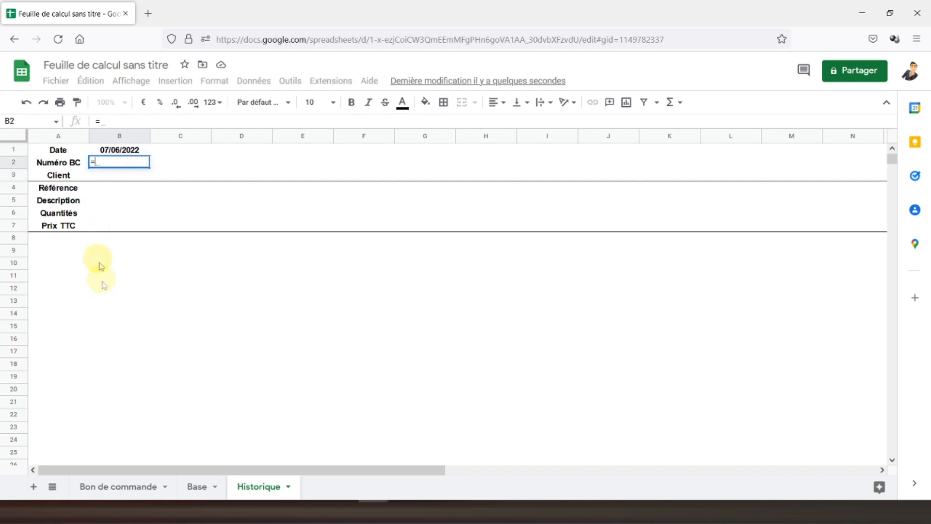
click(143, 491)
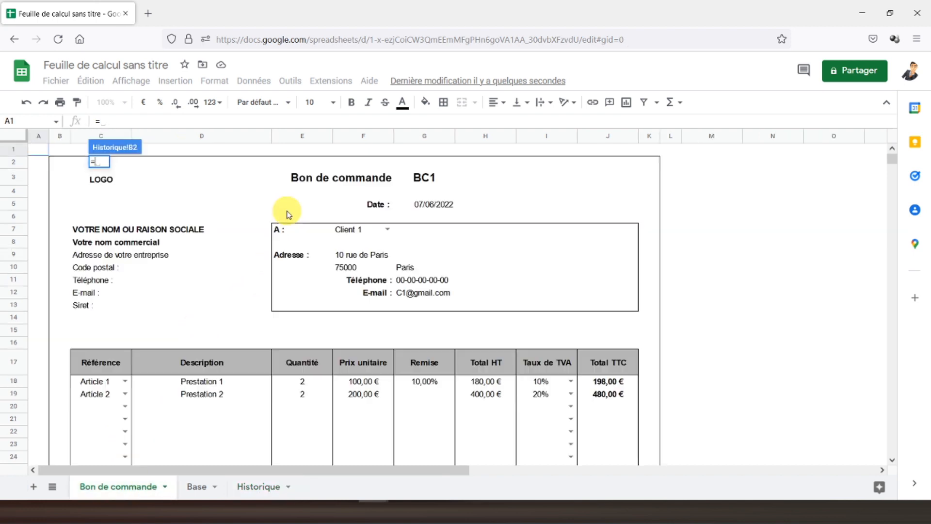
click(418, 183)
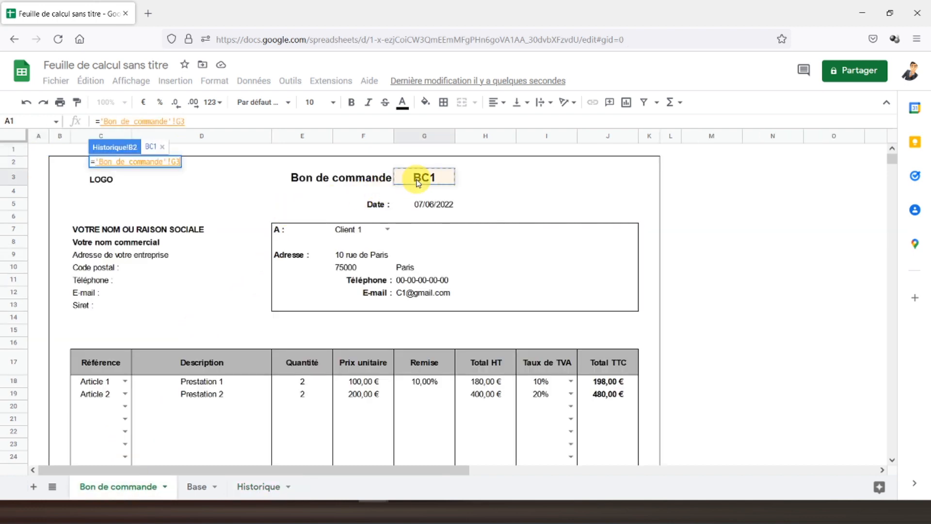
key(Return)
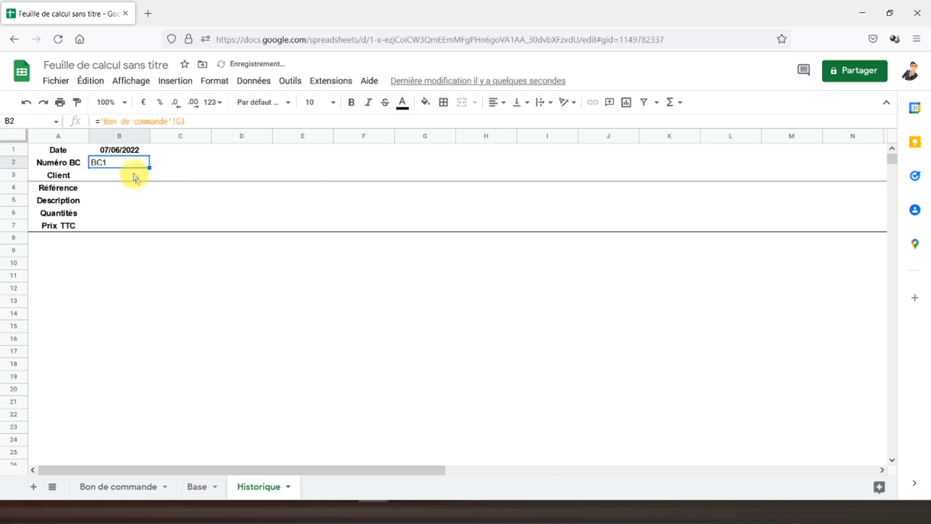
click(496, 102)
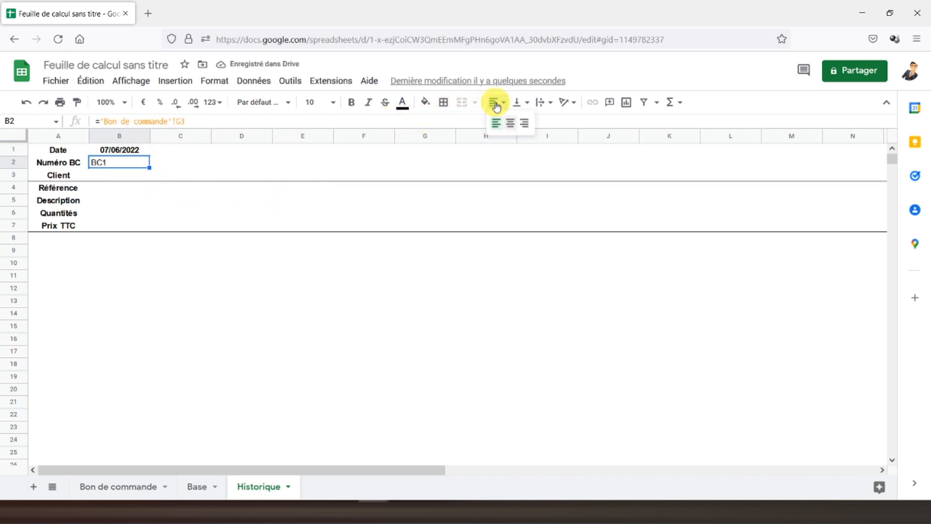
click(512, 125)
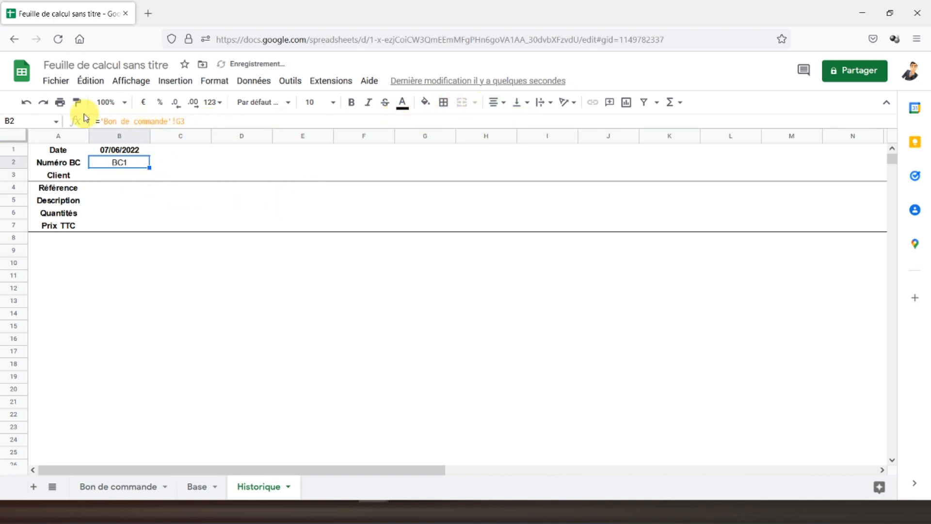
click(351, 103)
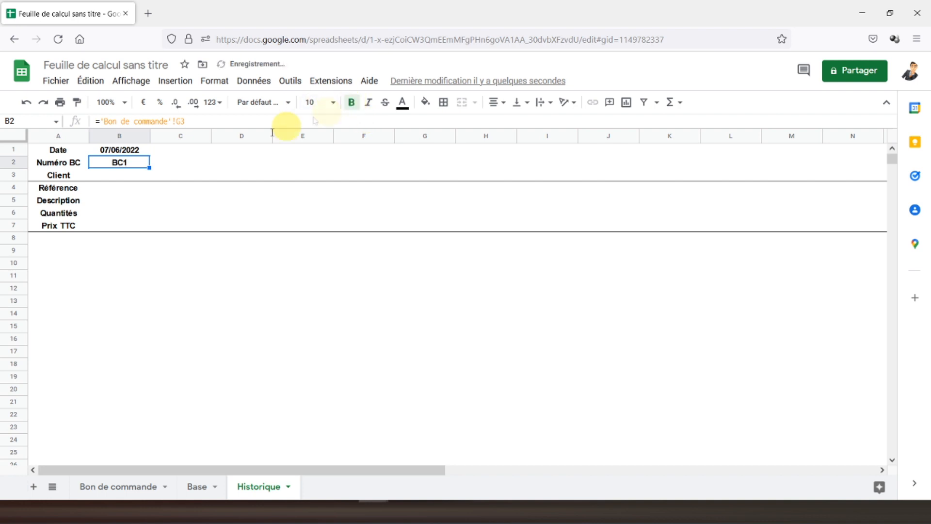
click(114, 172)
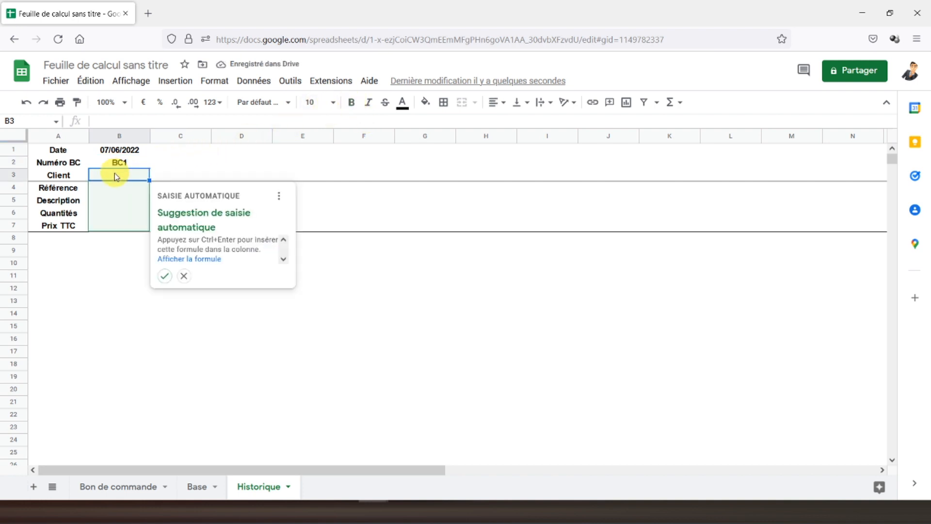
click(184, 277)
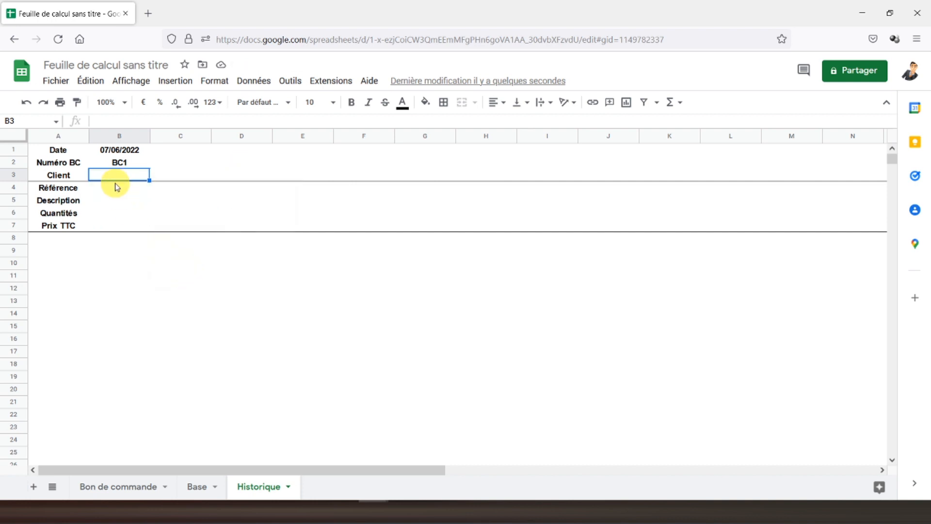
Step: Add a data validation list to B3 using the client names in Base!B2:B18
click(258, 81)
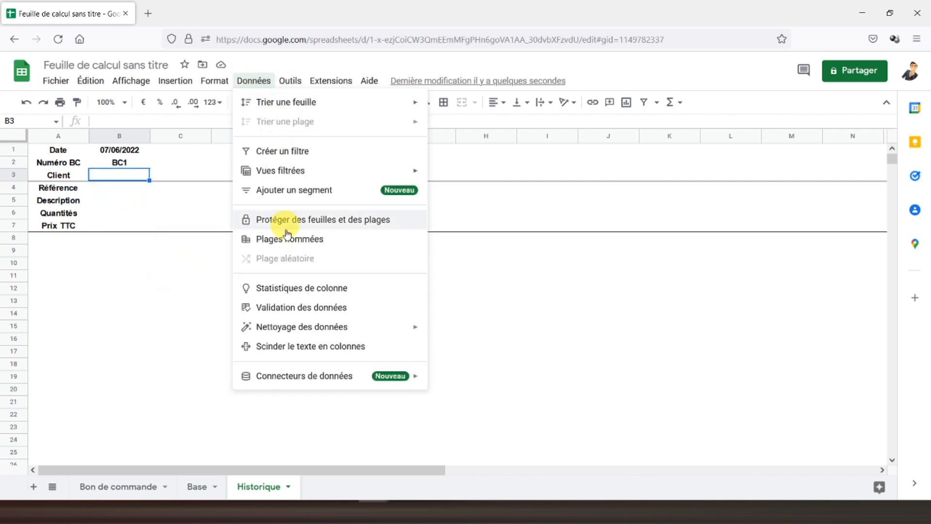
click(299, 307)
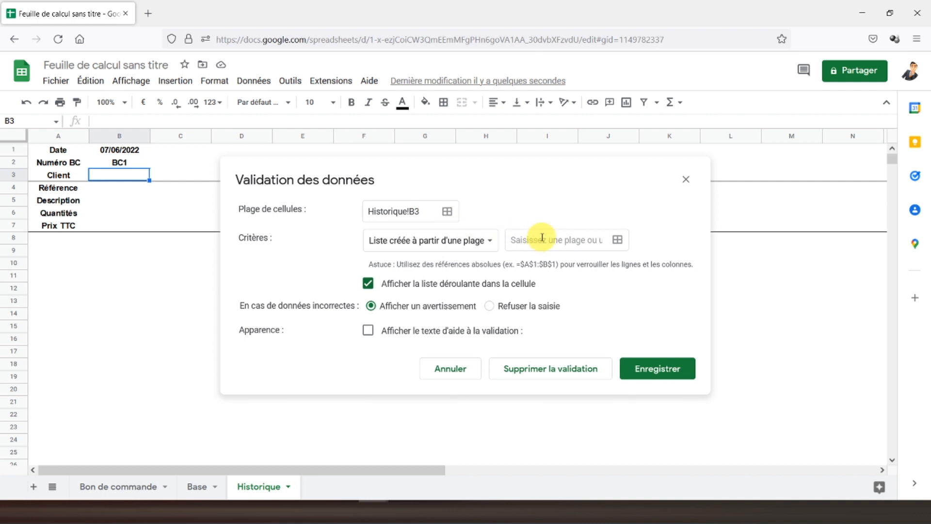
click(618, 239)
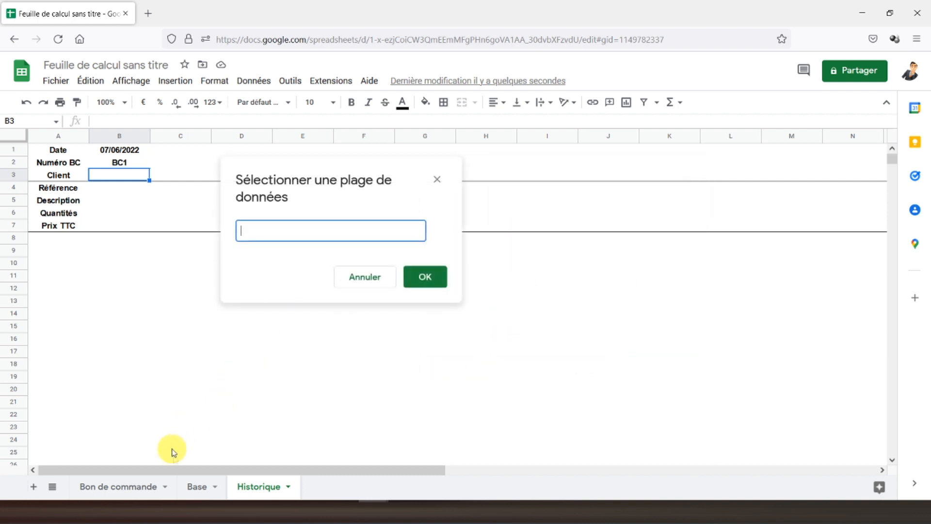
click(199, 492)
drag(118, 182, 115, 381)
click(431, 285)
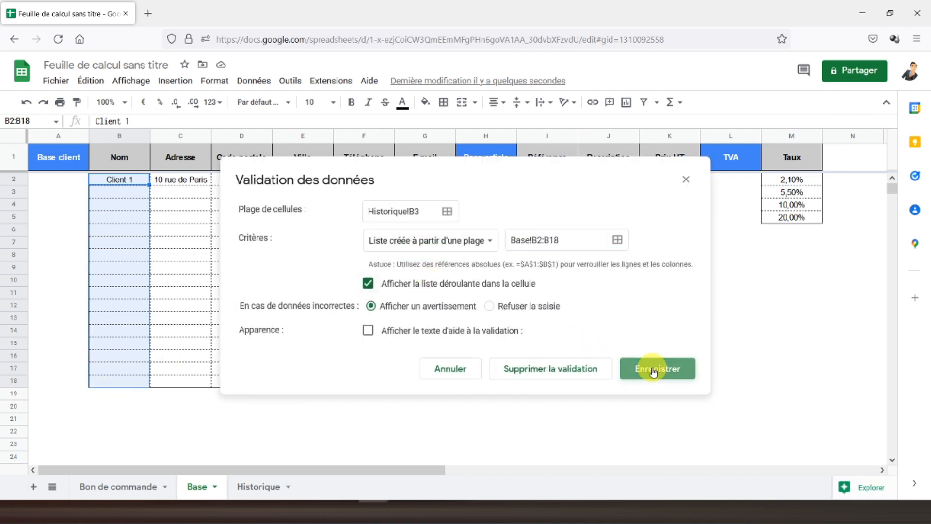
click(653, 371)
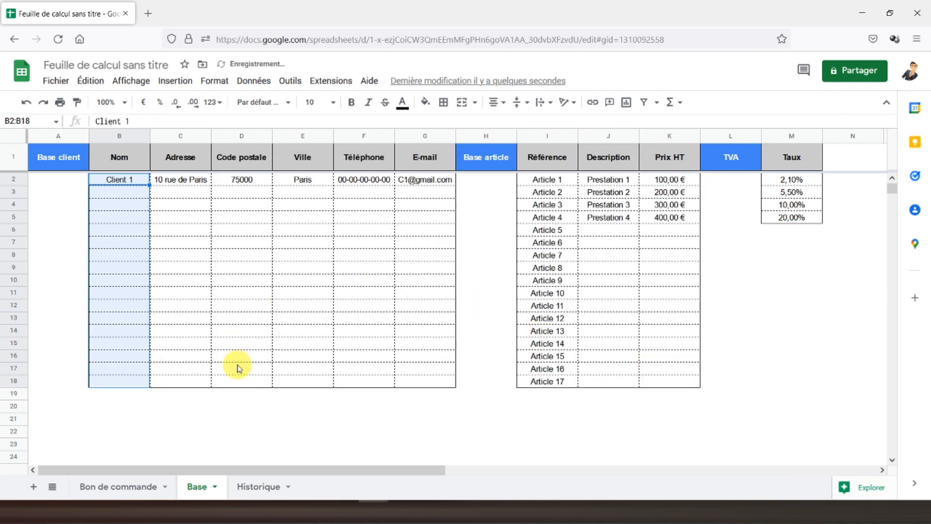
Step: Back on Historique, open the Client dropdown to check its options
click(253, 485)
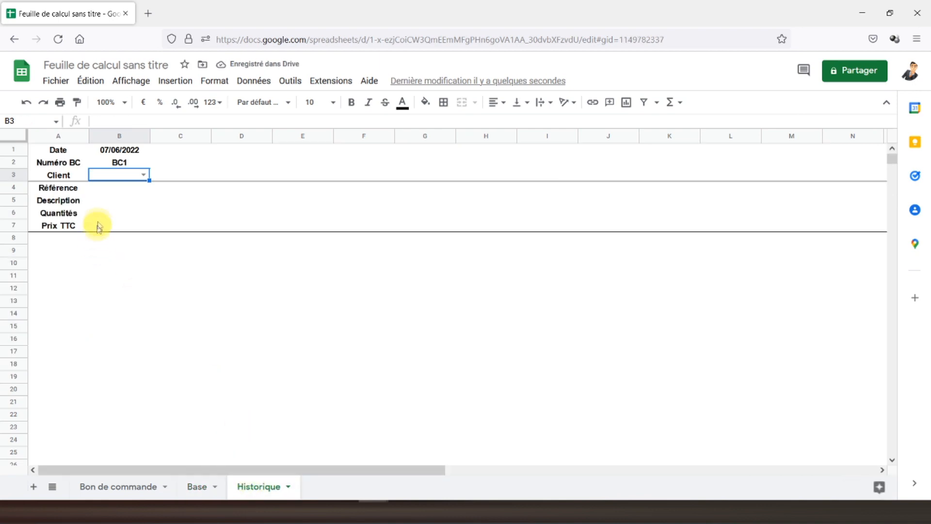
click(143, 174)
click(124, 215)
click(116, 194)
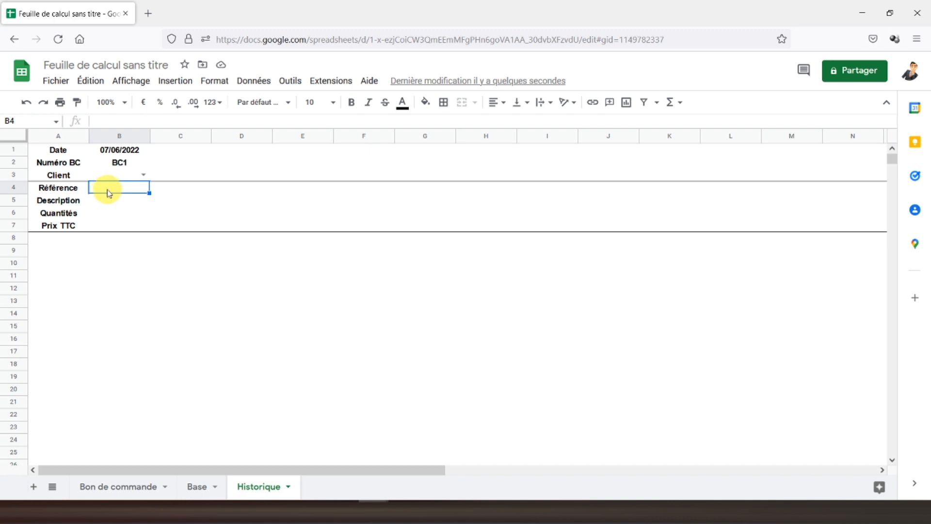
Step: Link Historique's B4 to =Base!I2 so the Référence shows Article 1
text(=)
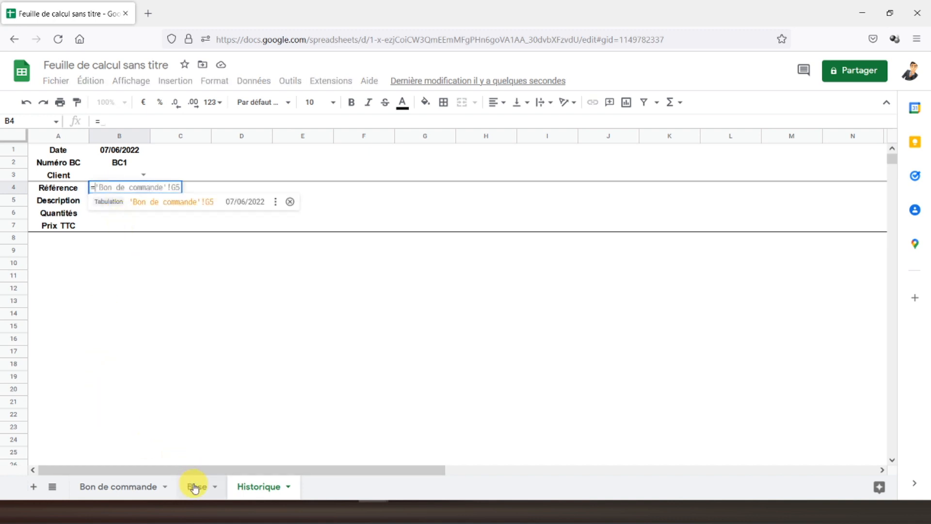
click(195, 487)
click(547, 183)
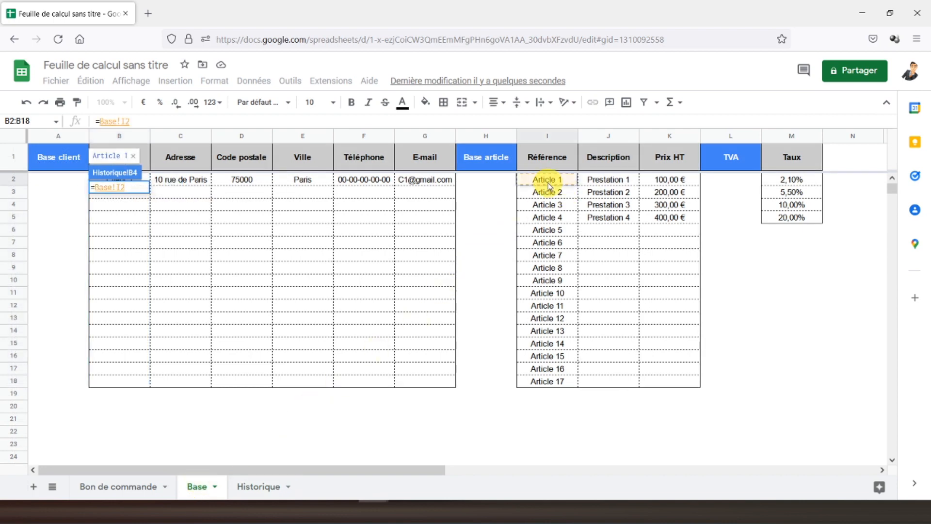
key(Return)
click(120, 201)
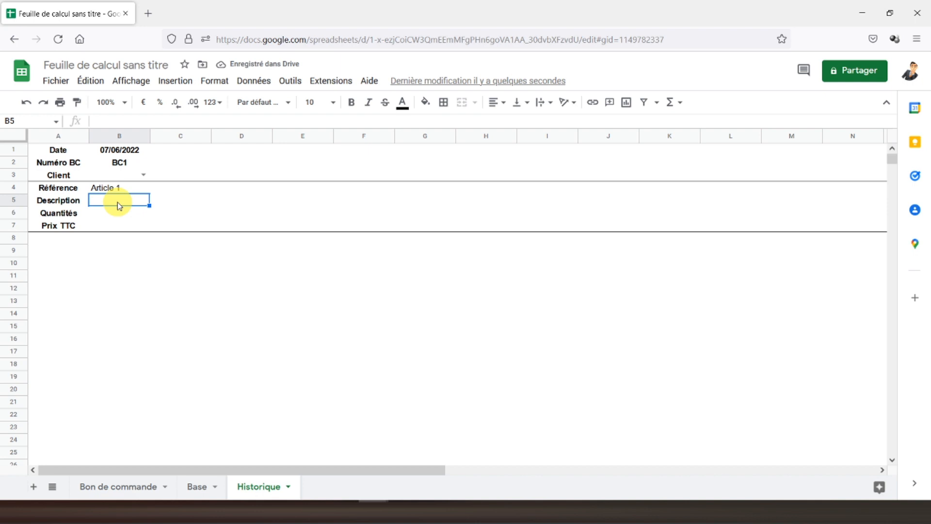
Step: Enter =SIERREUR(RECHERCHEV(B4;Base!I2:K18;2;FAUX);0) in B5 to show Prestation 1
text(=sierreur(r)
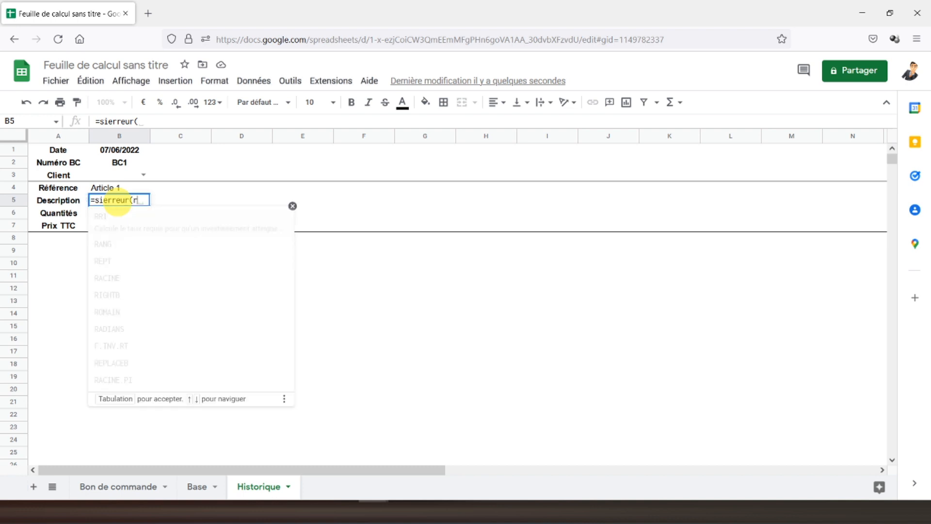
text(echerche)
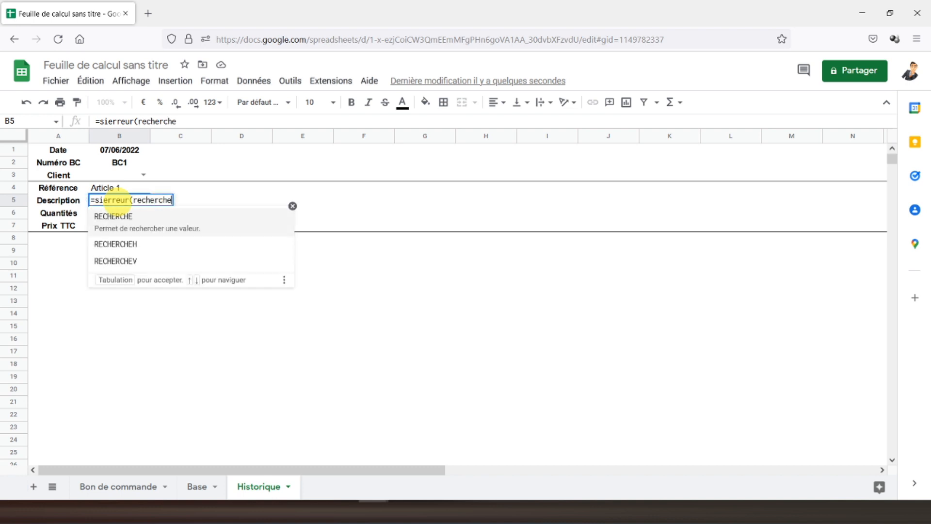
text(v()
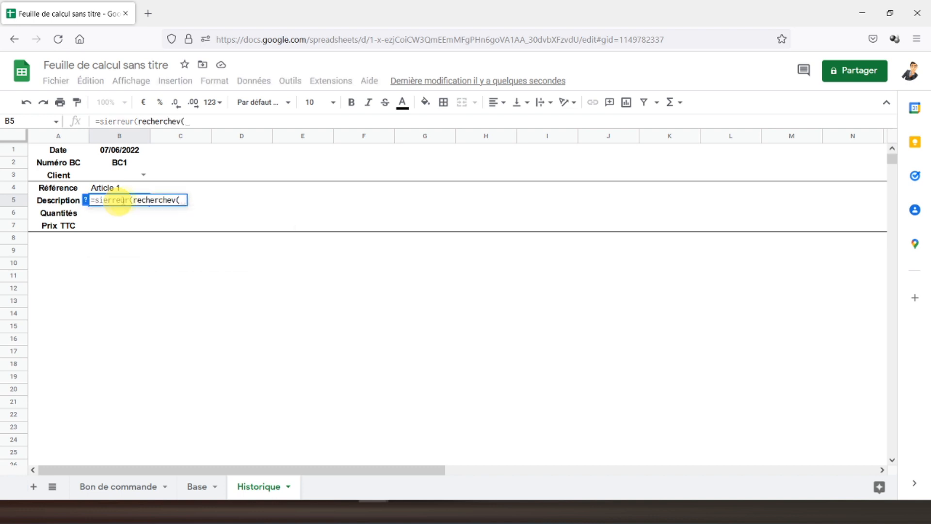
click(114, 188)
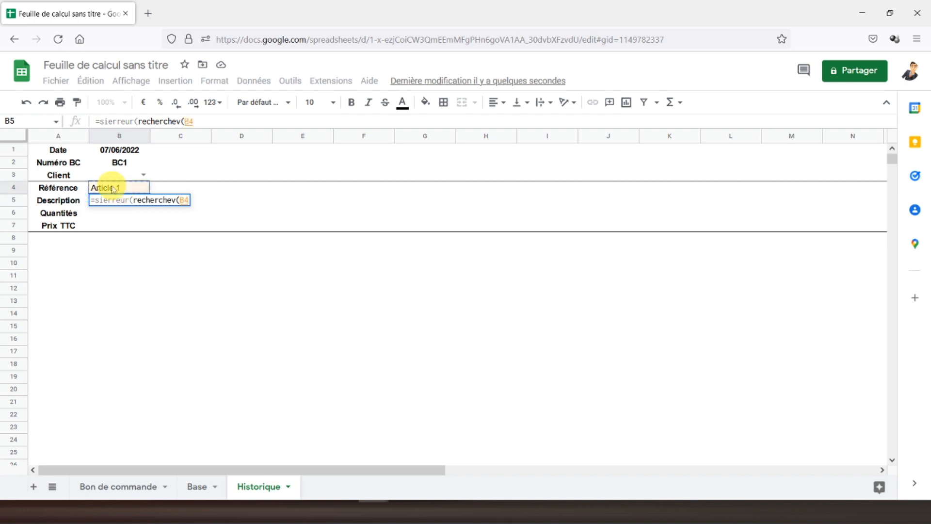
text(;)
click(195, 487)
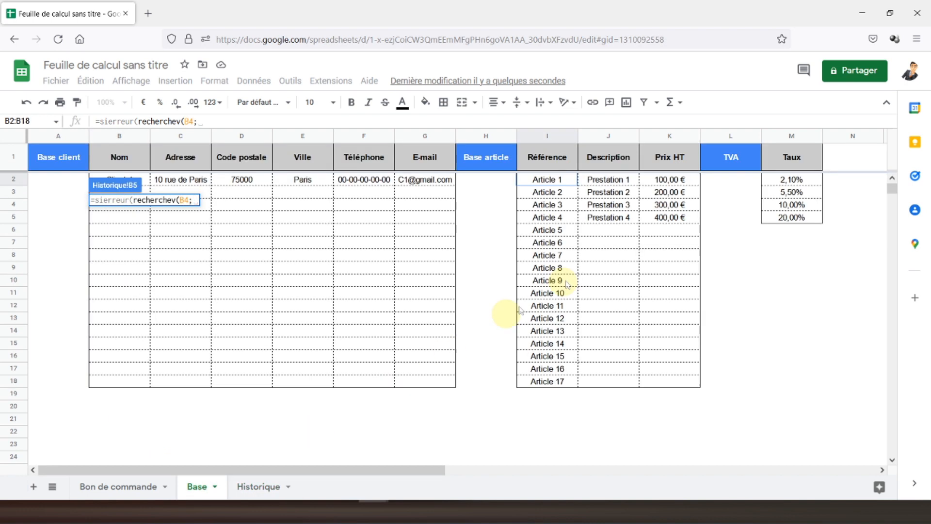
drag(547, 180, 654, 385)
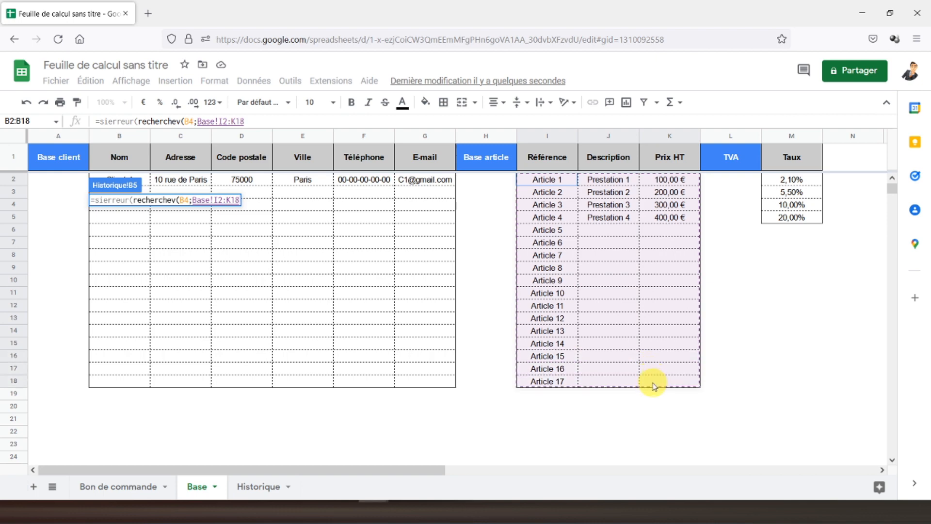
text(;2)
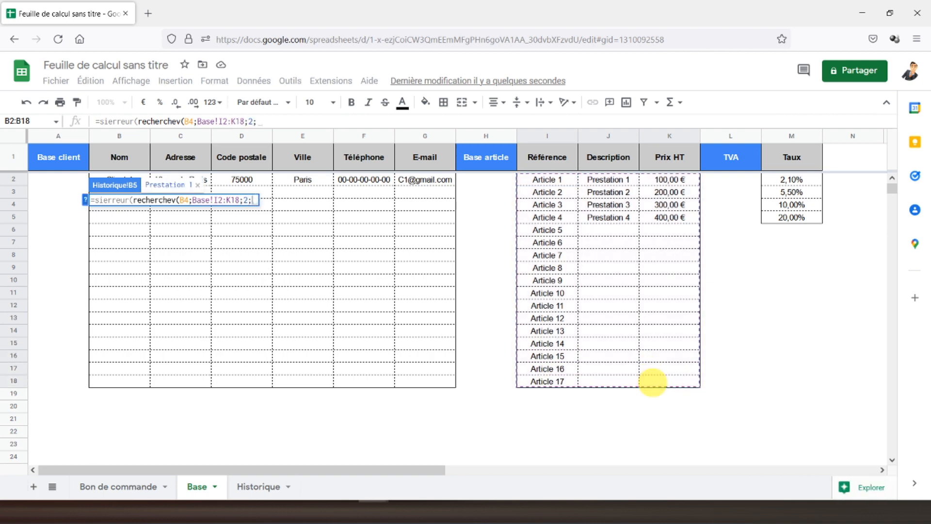
text(;faux))
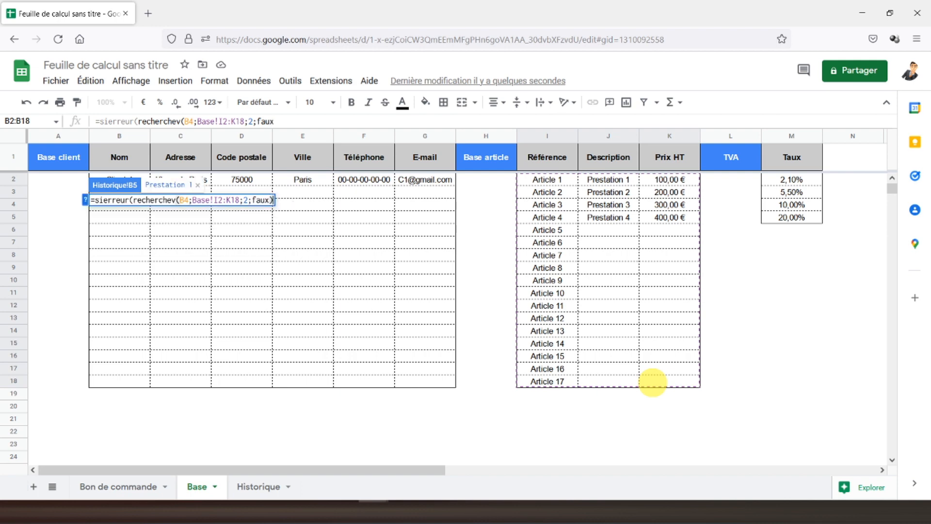
click(362, 123)
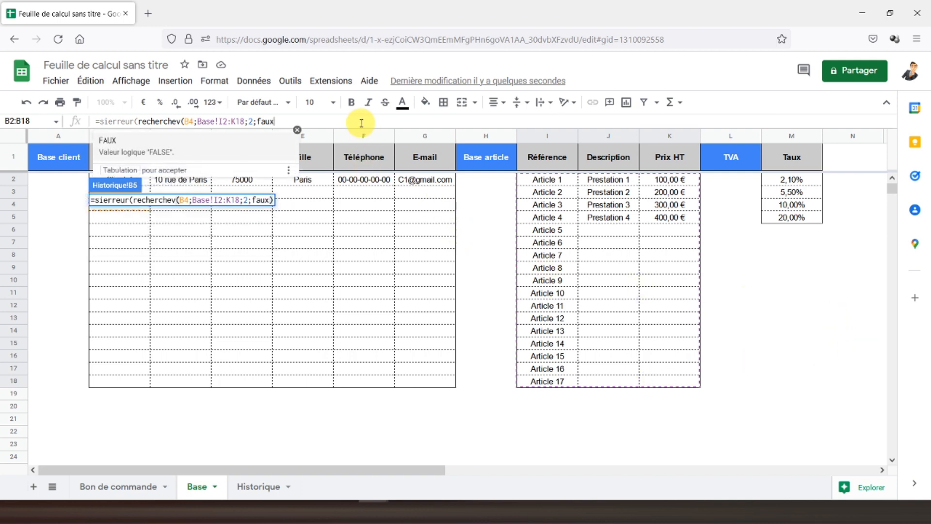
text(;)
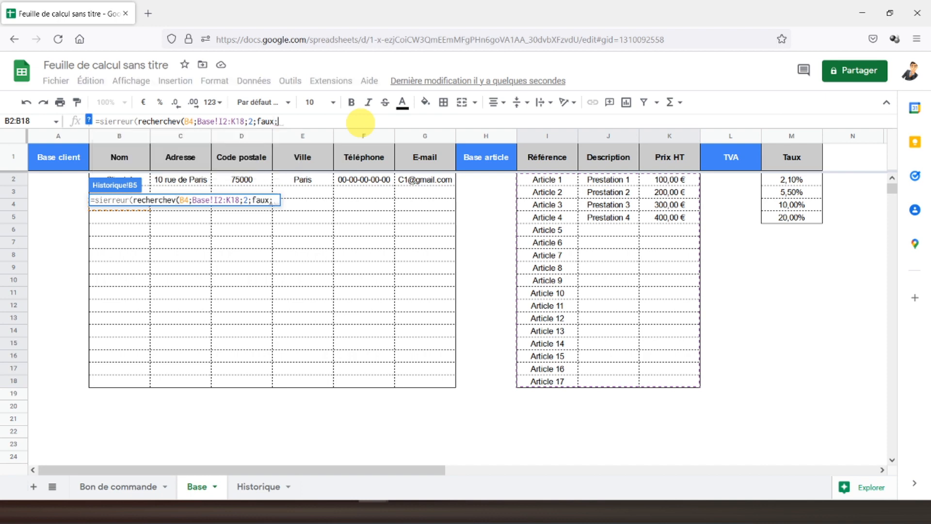
key(BackSpace)
text();0)
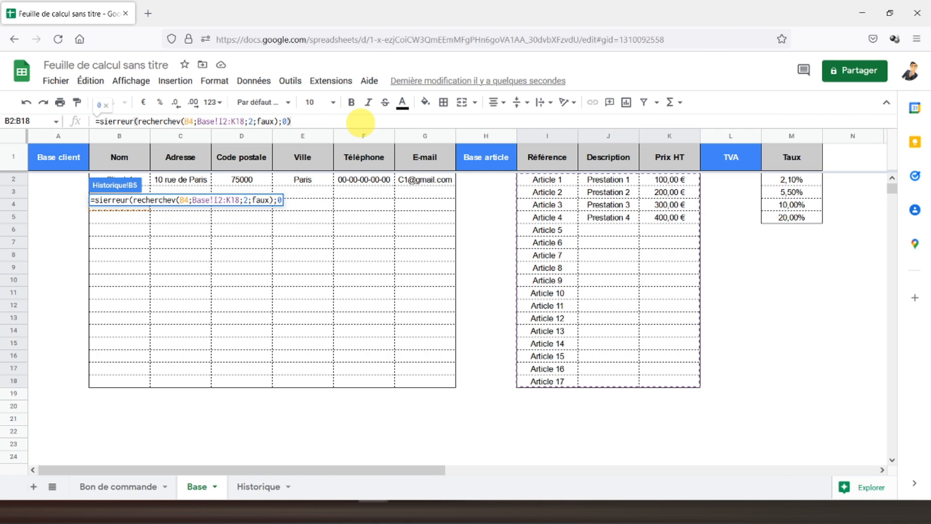
key(Return)
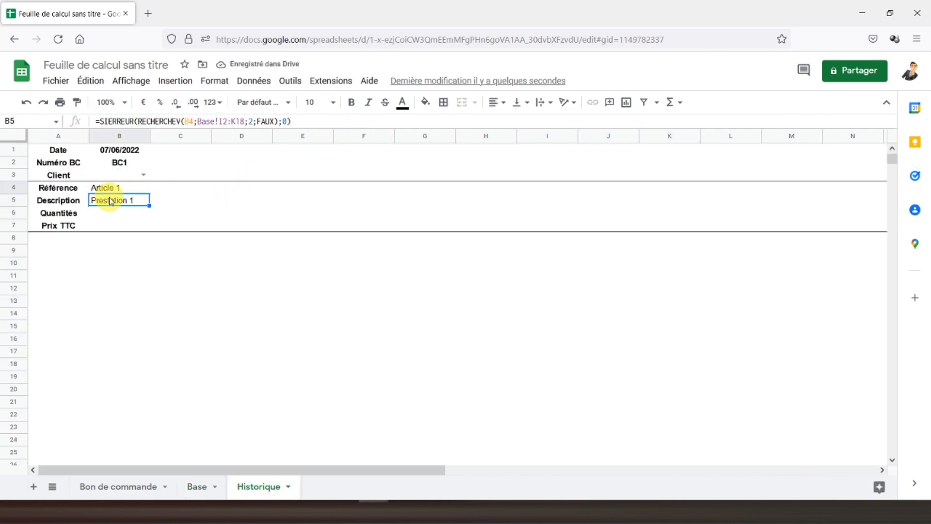
Step: Replace B5's error fallback 0 with an empty string ""
click(283, 122)
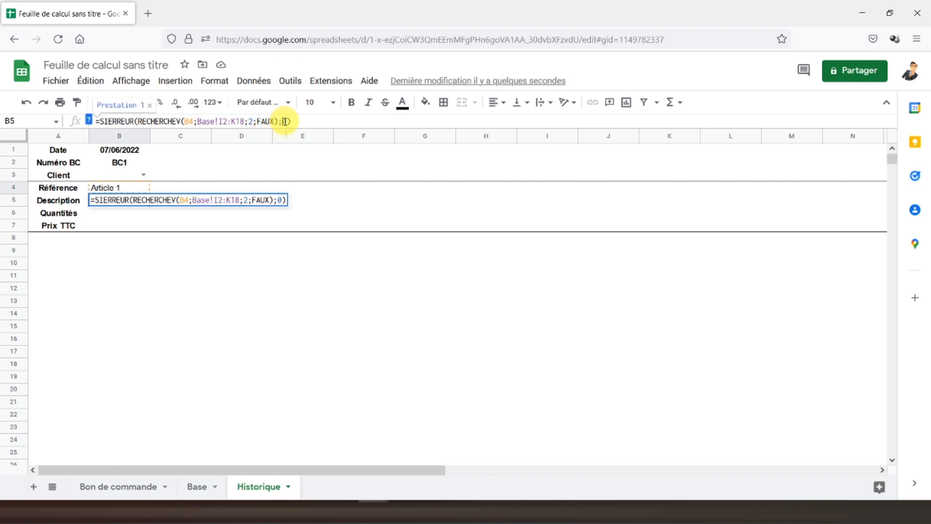
key(Delete)
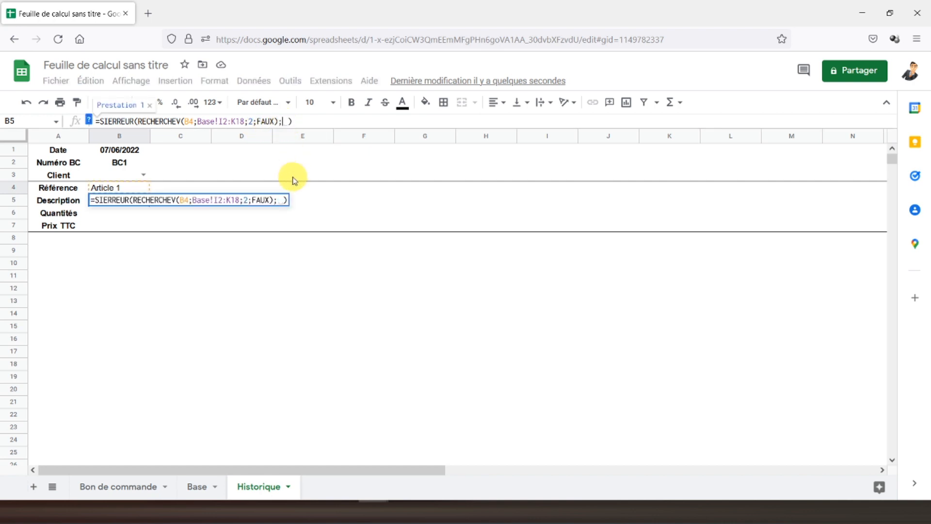
text("")
key(Return)
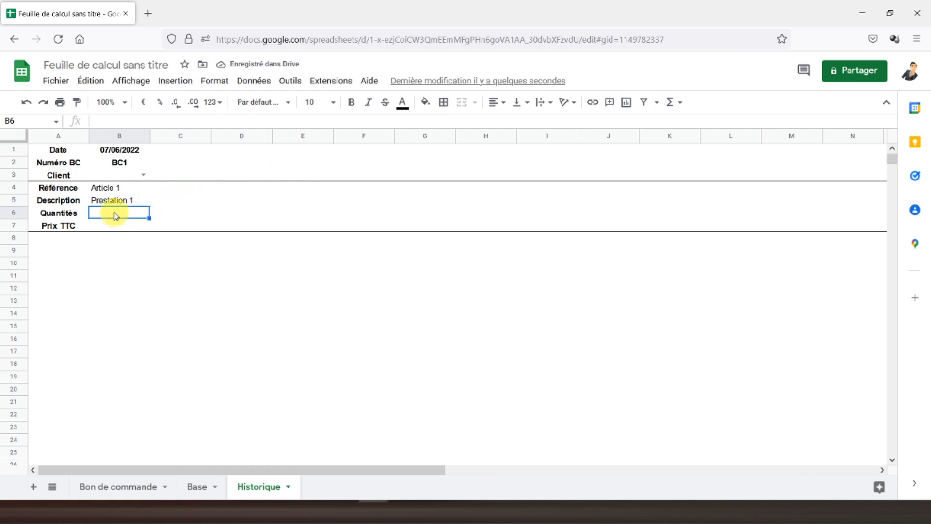
Step: Start B6's formula as SIERREUR(RECHERCHEV(B4;'Bon de commande'!C18:J36;…))
text(=re)
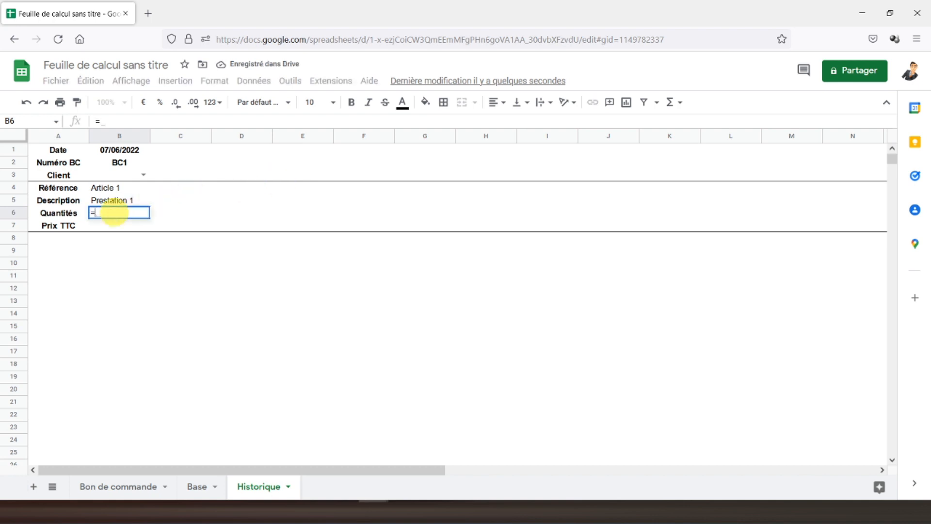
key(BackSpace)
key(BackSpace)
text(s)
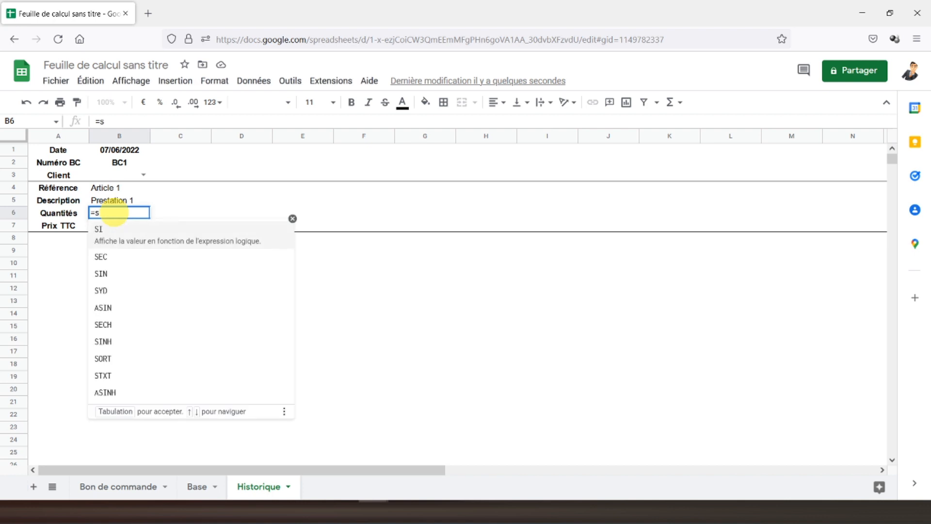
text(ierre)
click(151, 237)
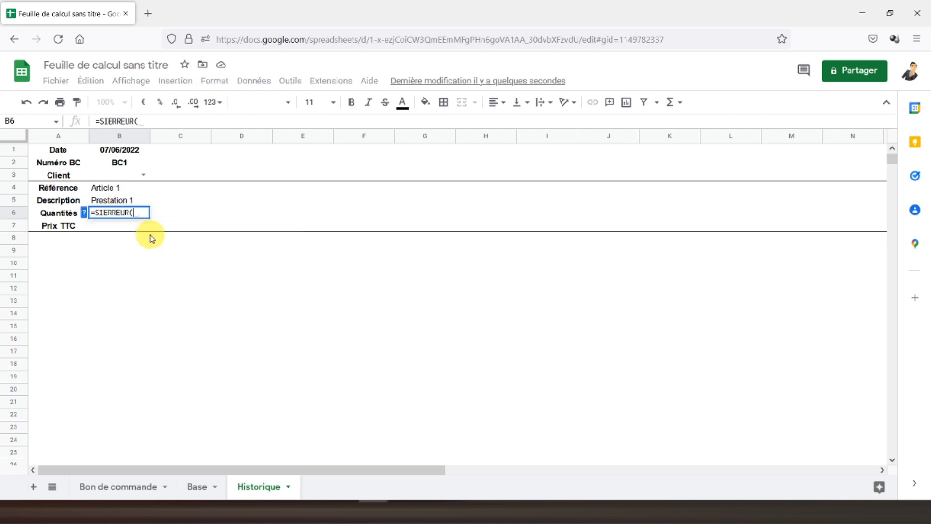
text(rec)
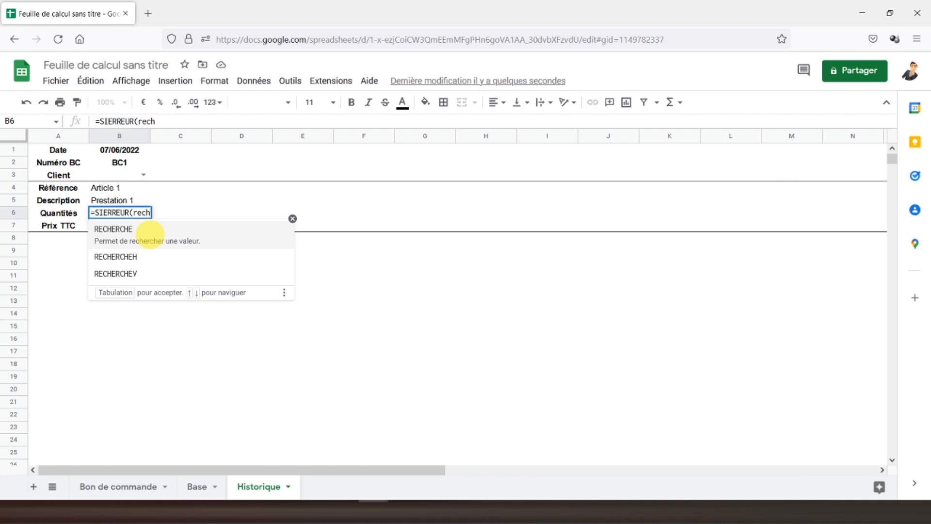
text(h)
click(150, 272)
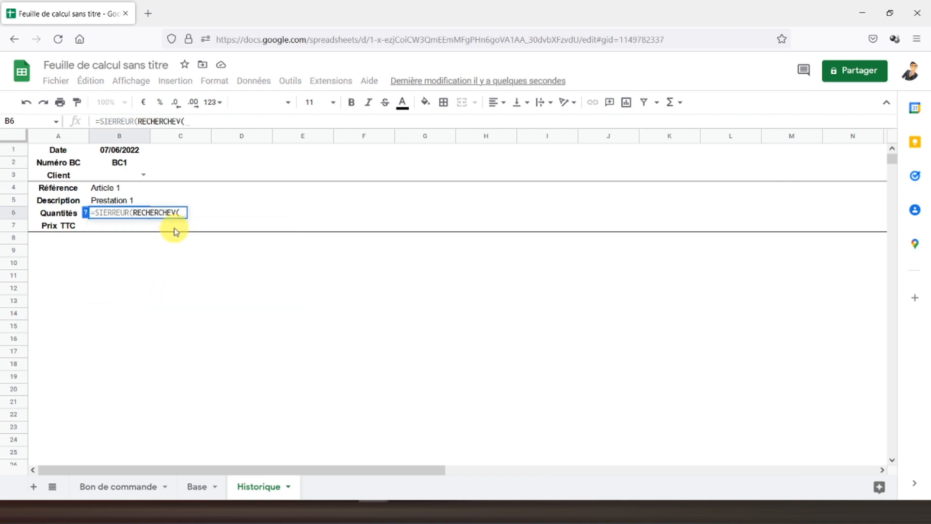
click(110, 190)
text(;)
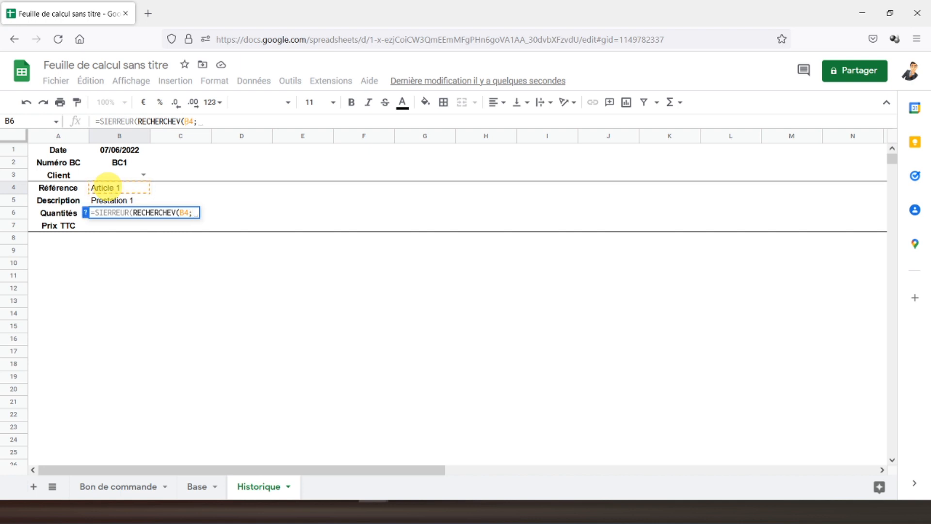
click(118, 487)
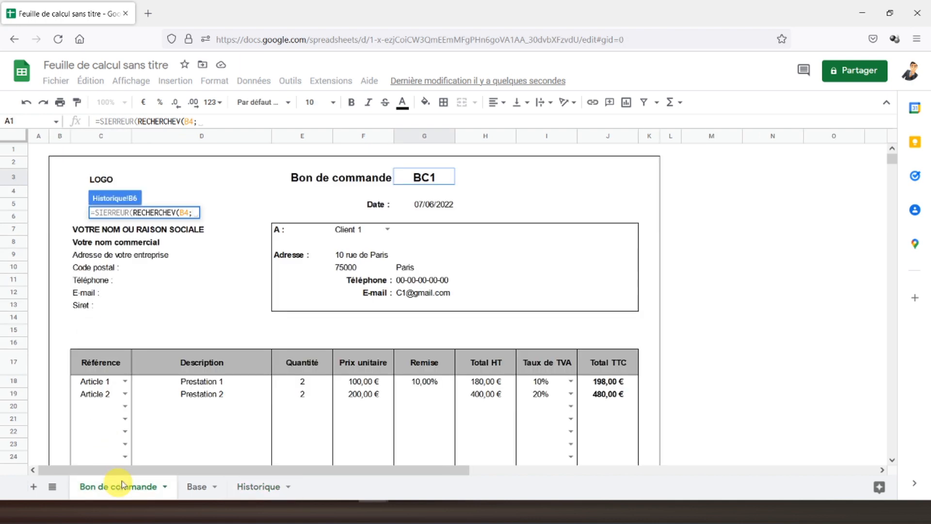
scroll(206, 337, down, 5)
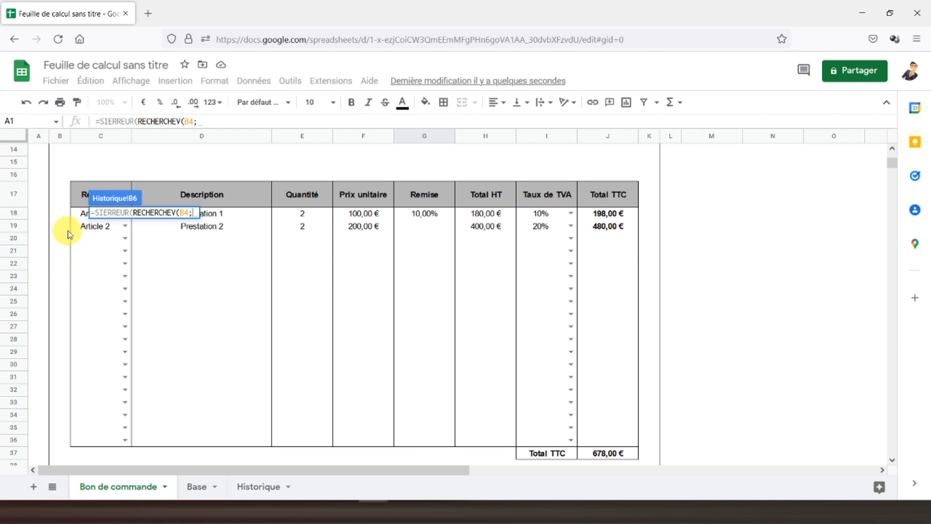
drag(77, 218, 434, 439)
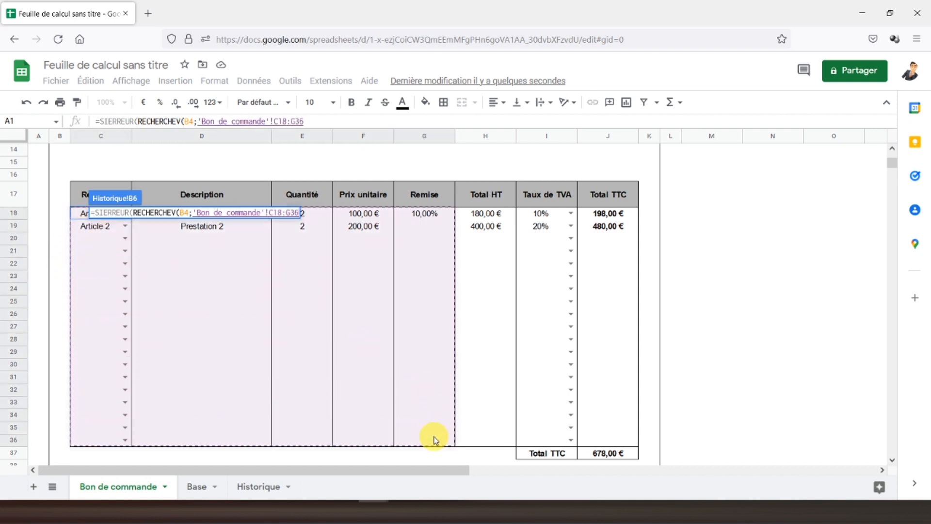
drag(438, 439, 613, 439)
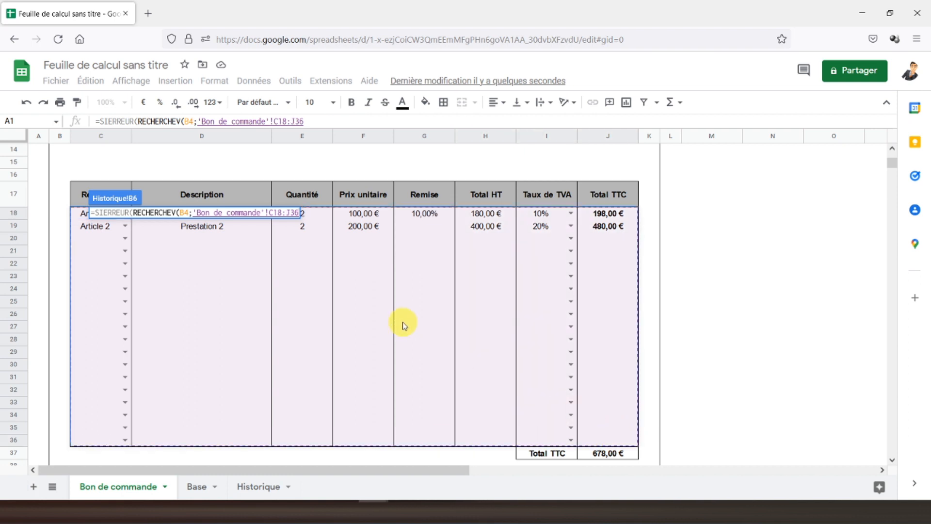
text(;)
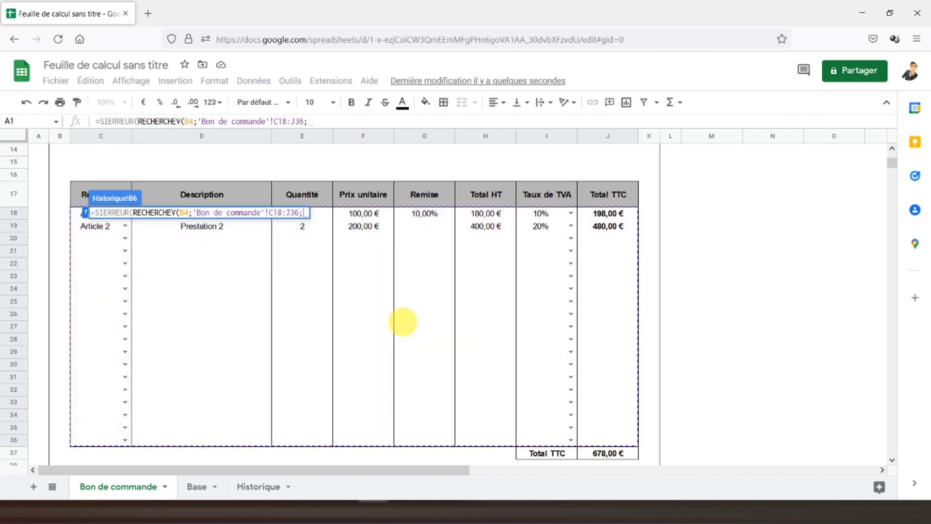
Step: Finish B6 with column index 3, FAUX and fallback 0 so Quantités shows 2
click(251, 486)
click(146, 486)
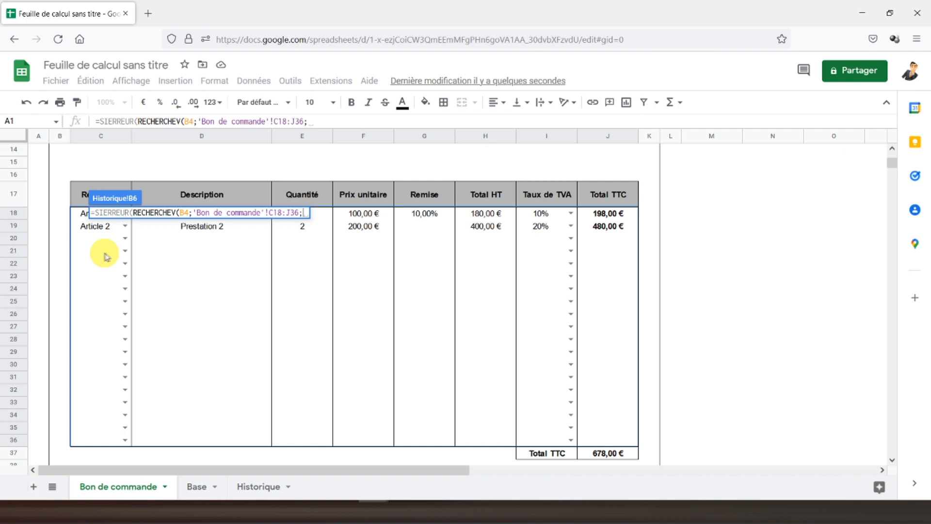
text(2)
key(BackSpace)
text(3)
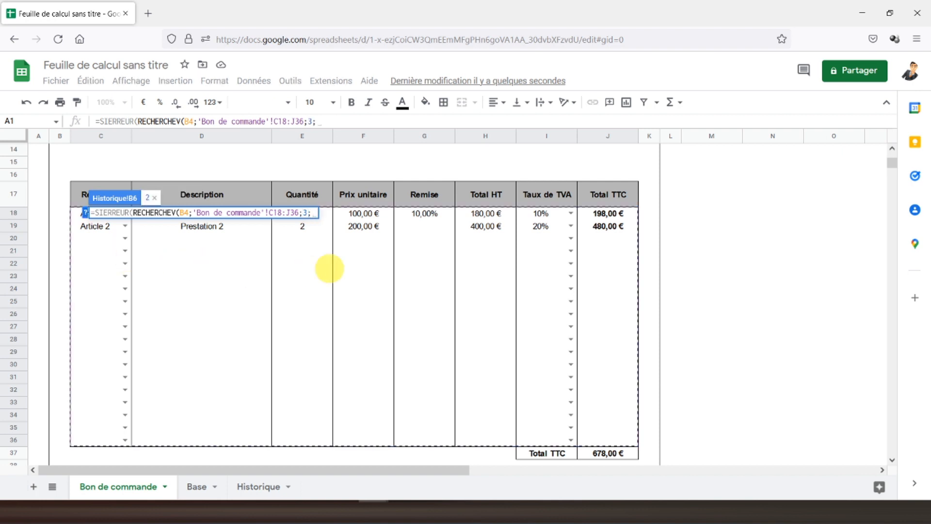
text(;faux)
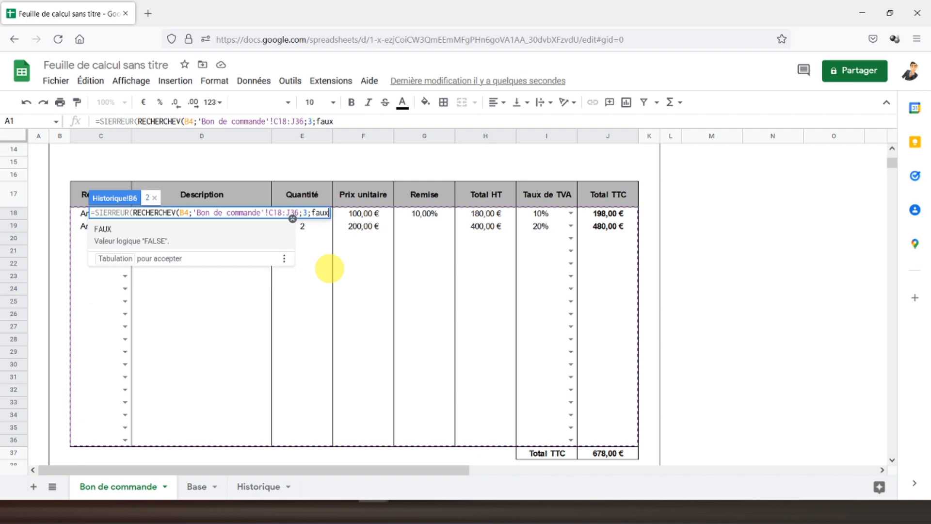
text())
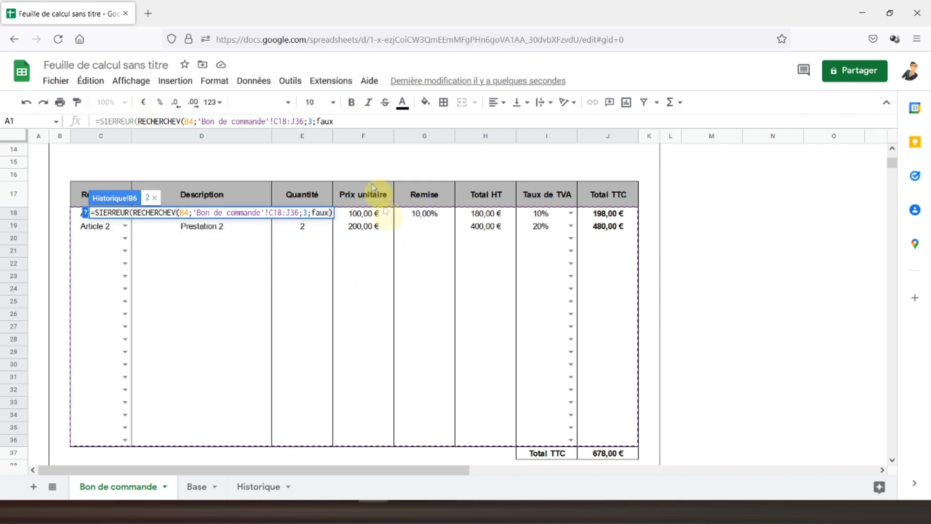
click(353, 120)
text())
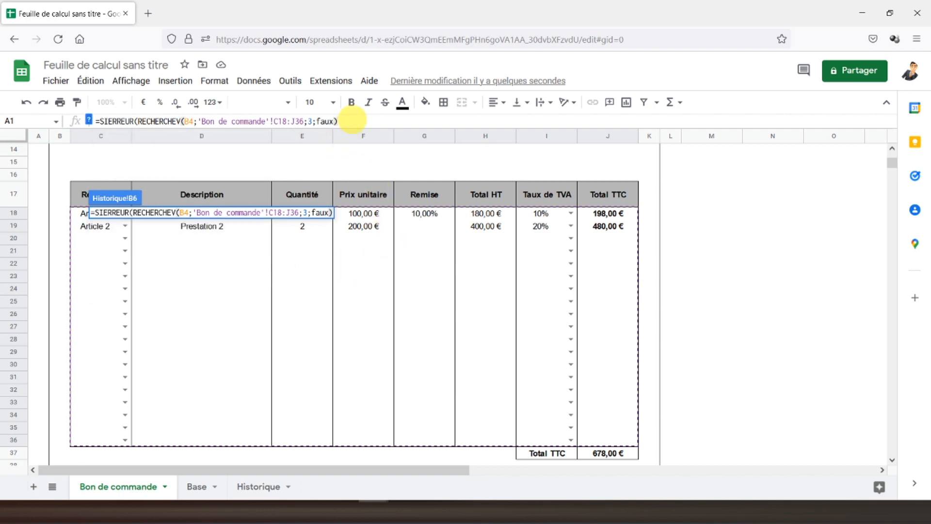
text(;0)
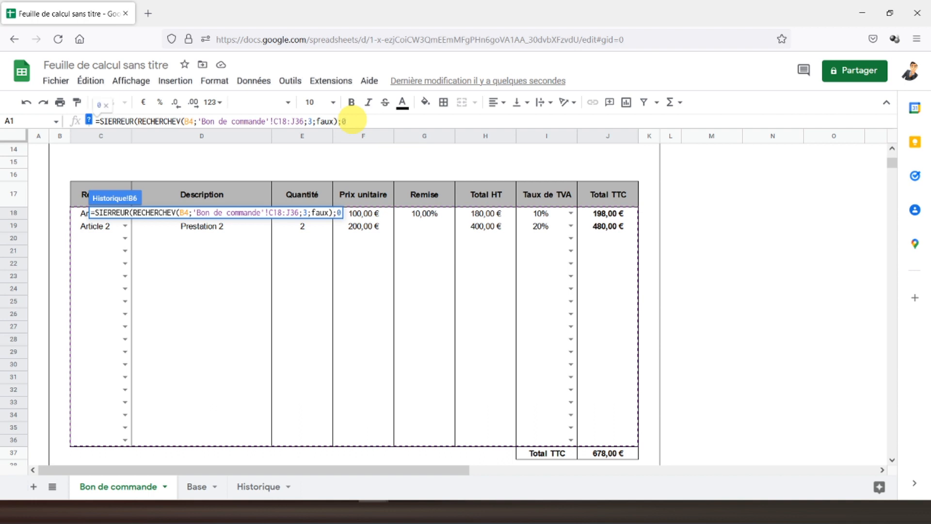
key(Return)
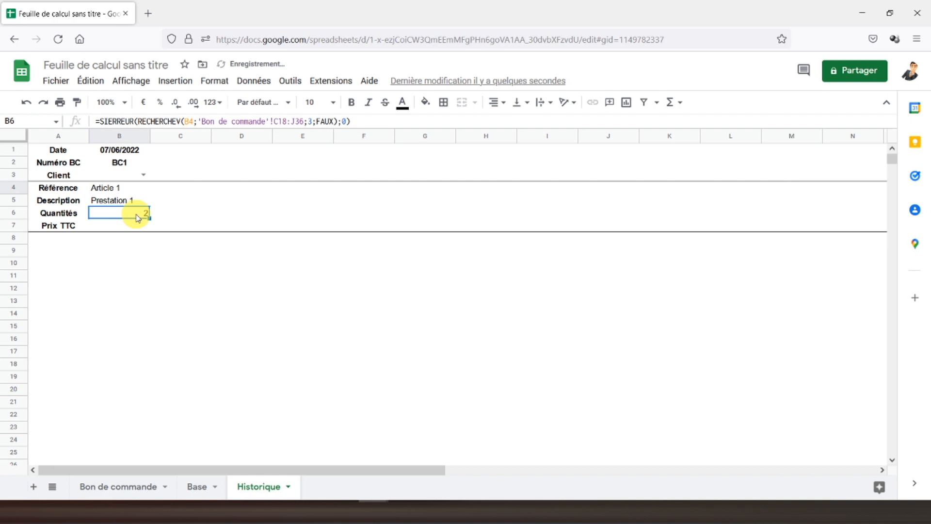
Step: Centre the Historique values in B6 and B4:B7
click(496, 103)
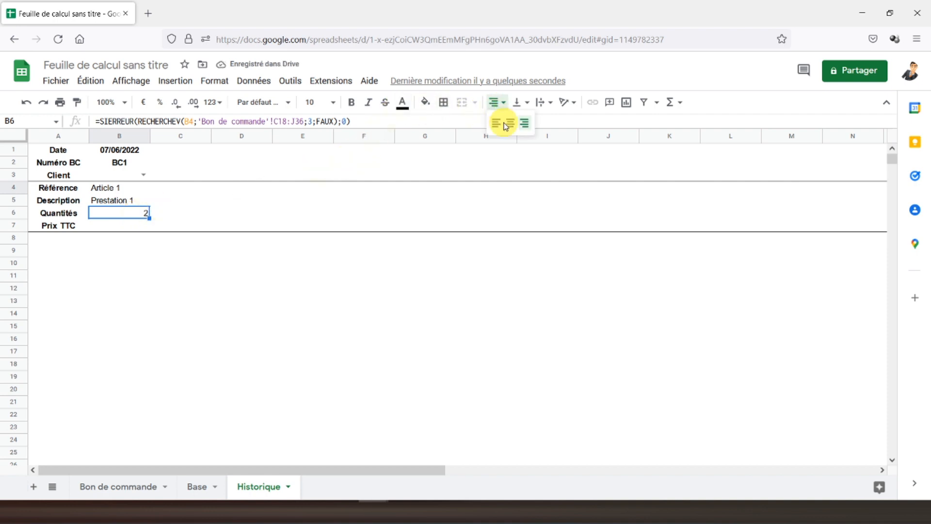
click(510, 126)
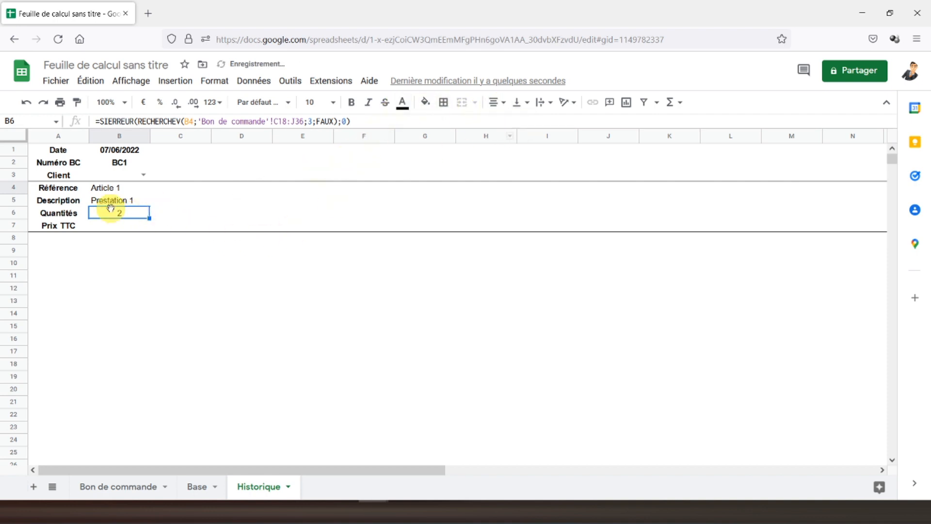
drag(121, 191, 118, 228)
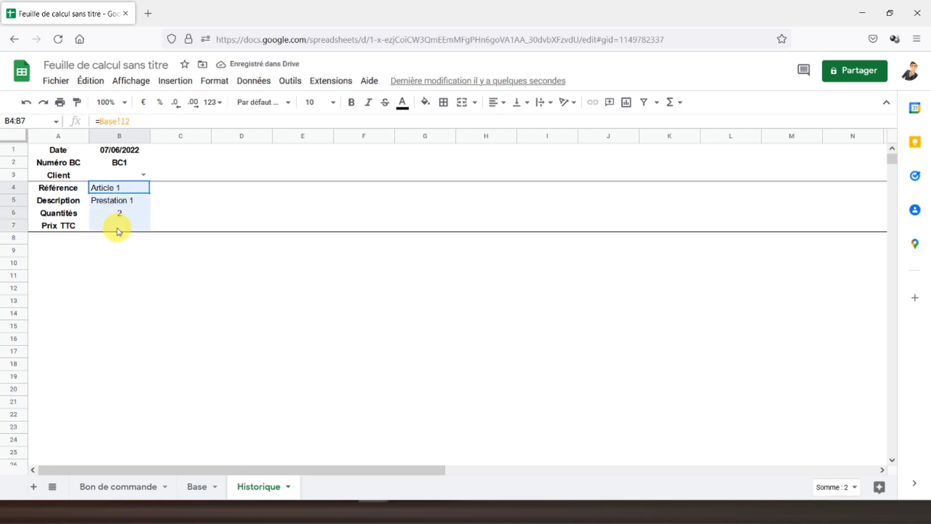
click(489, 103)
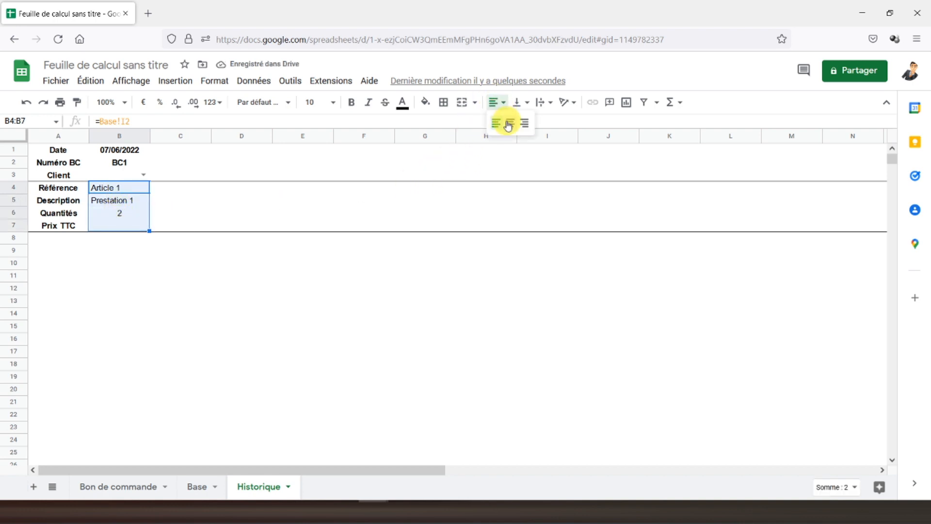
click(509, 126)
Step: Make B5's lookup range absolute as Base!$I$2:$K$18
click(120, 214)
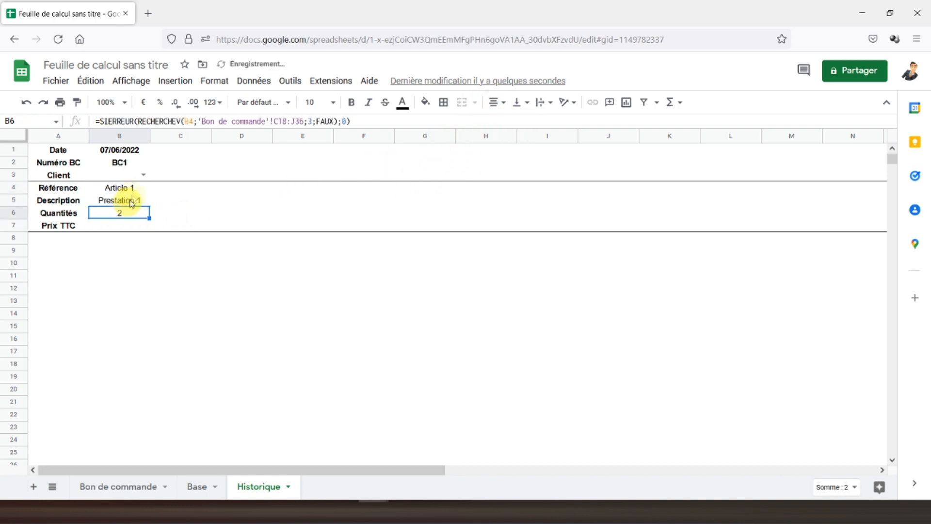
click(120, 200)
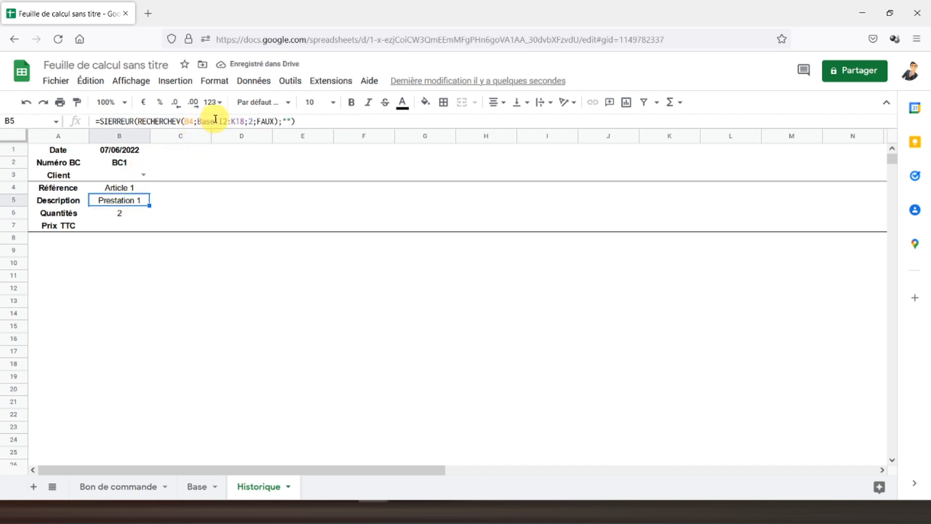
click(216, 121)
key(F4)
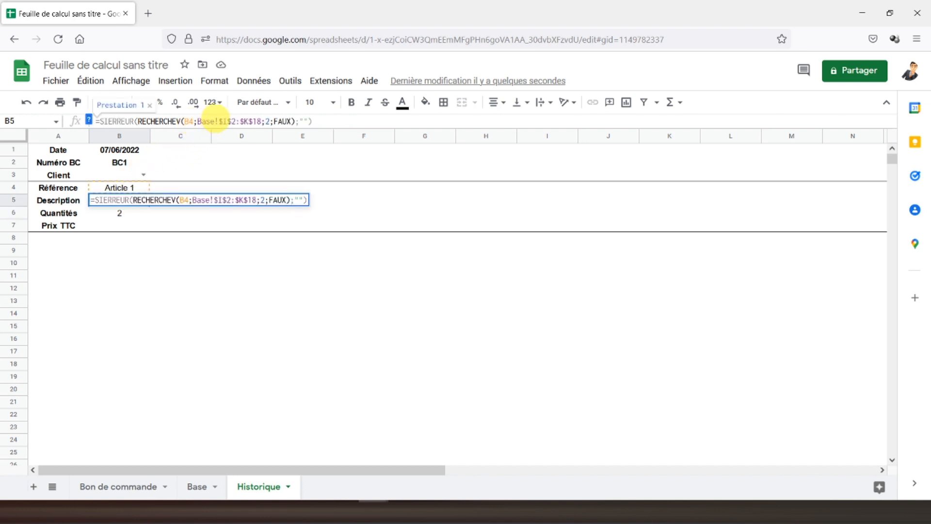
key(Return)
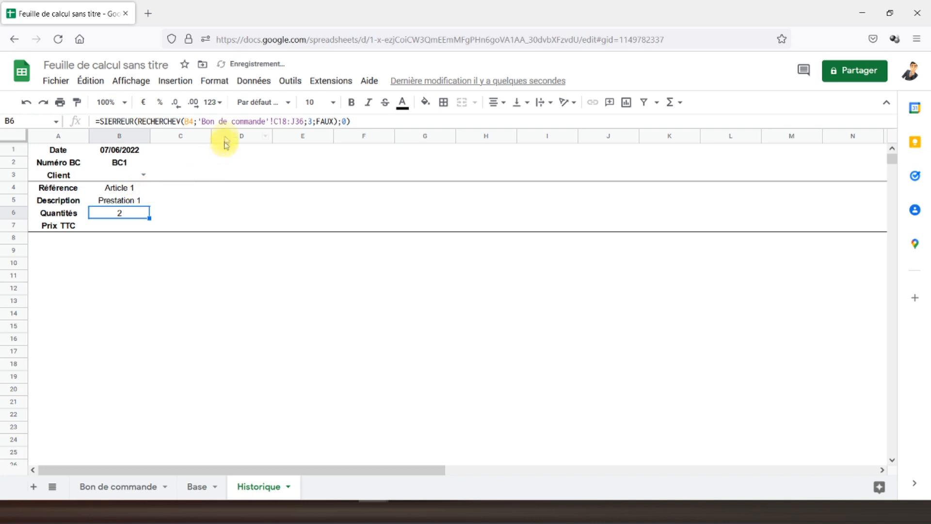
Step: Make B6's range absolute ('Bon de commande'!$C$18:$J$36) and copy B6 into B7
click(284, 122)
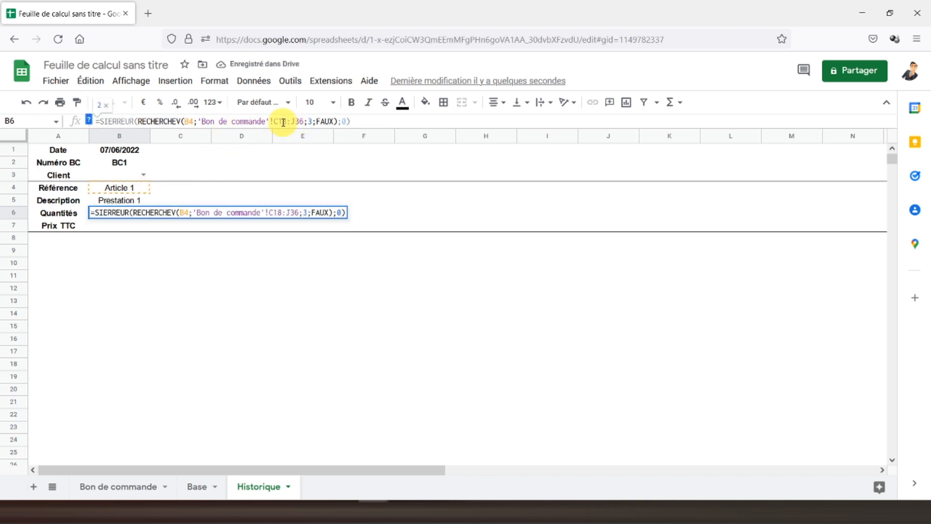
key(F4)
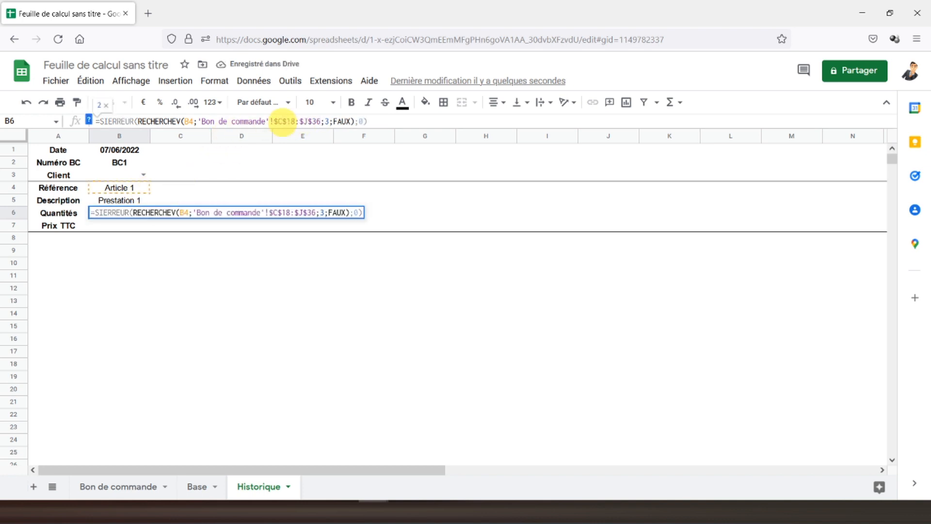
key(Return)
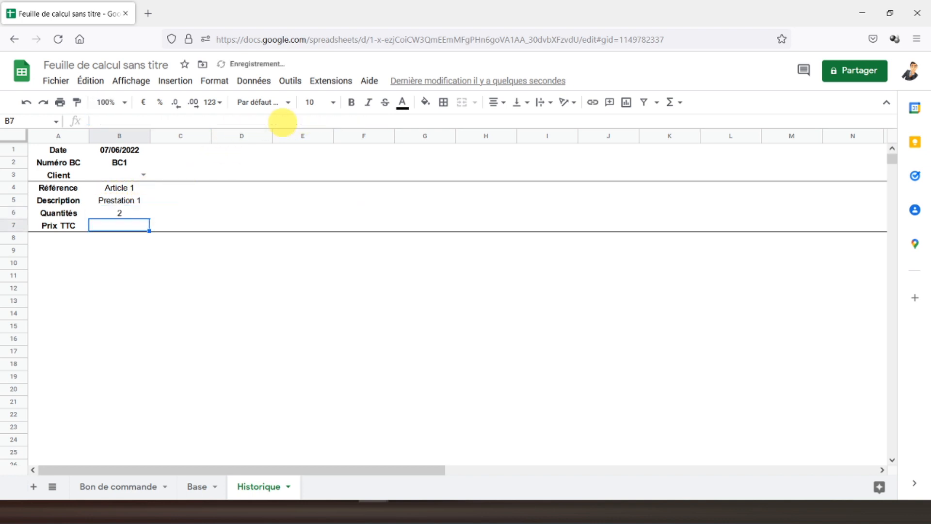
click(116, 216)
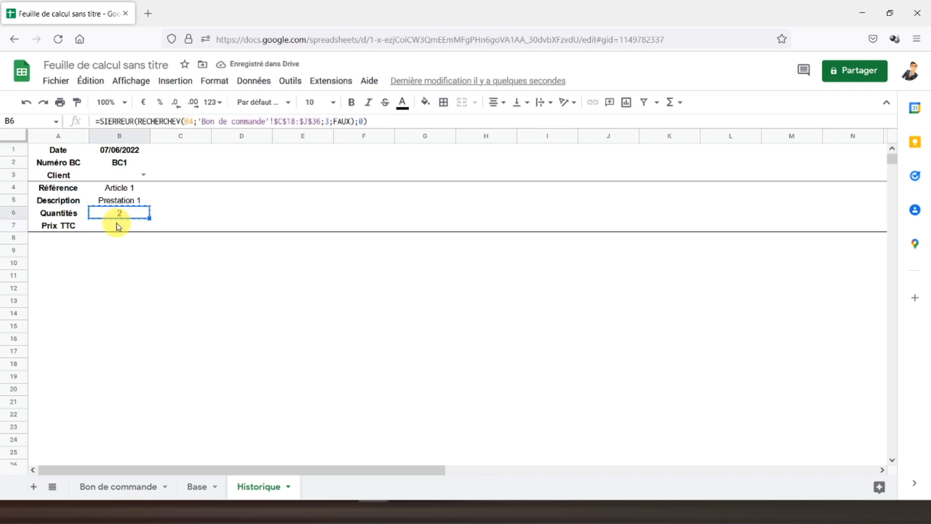
key(ctrl+c)
click(118, 226)
key(ctrl+v)
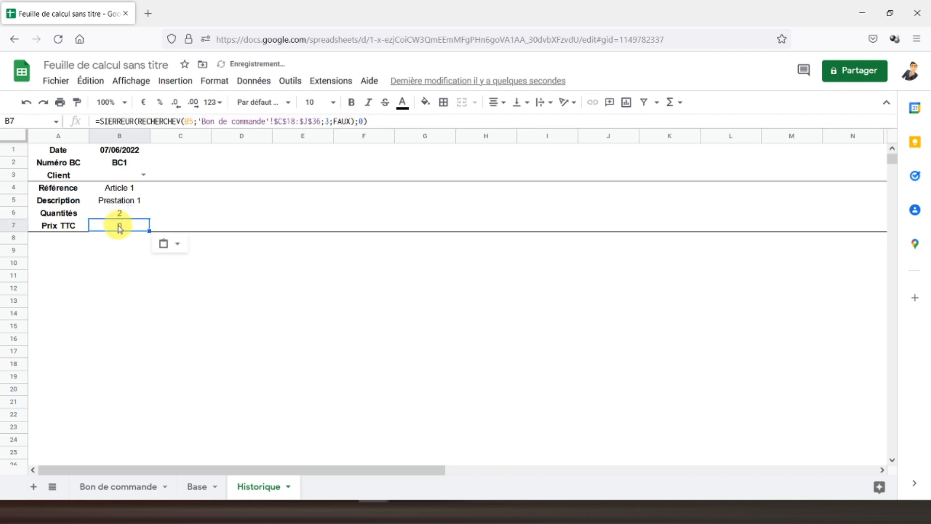
Step: Fix B7's formula to look up B4 with column index 8, showing Prix TTC 198
click(194, 122)
key(BackSpace)
text(4)
key(Return)
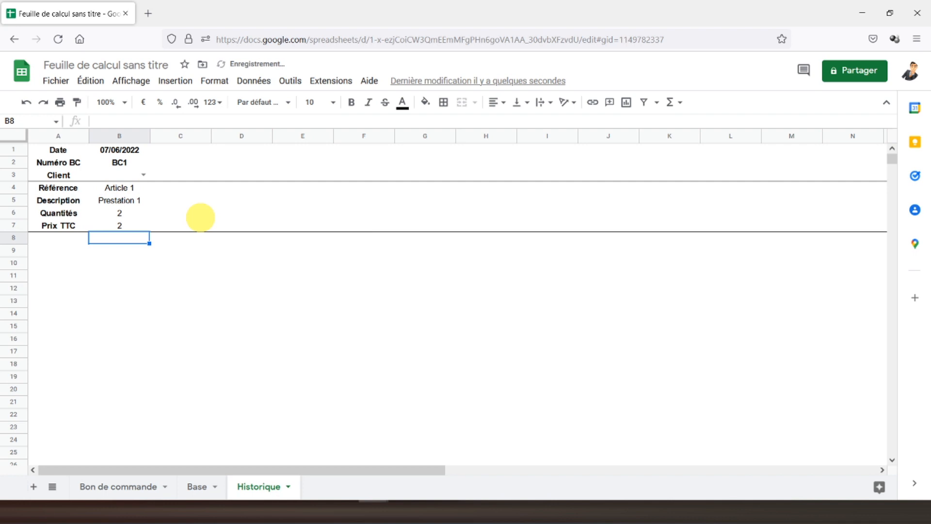
click(93, 225)
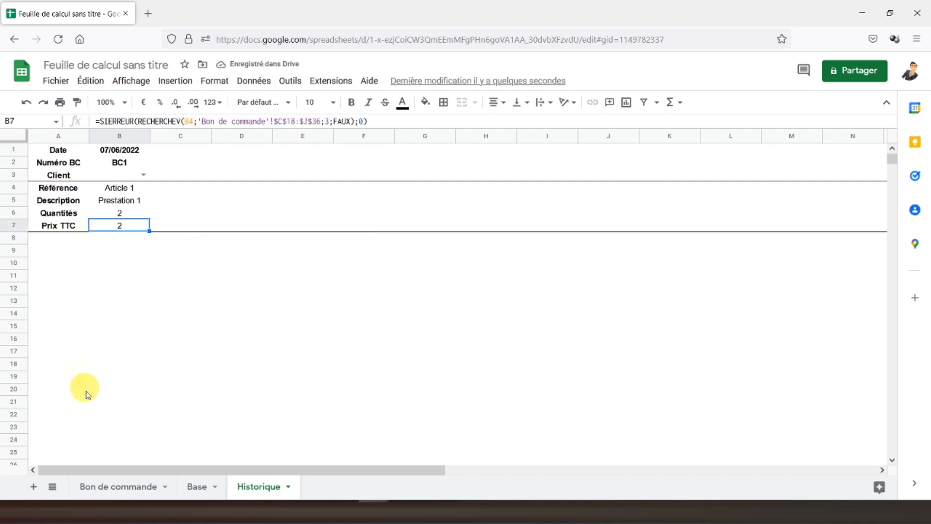
click(97, 488)
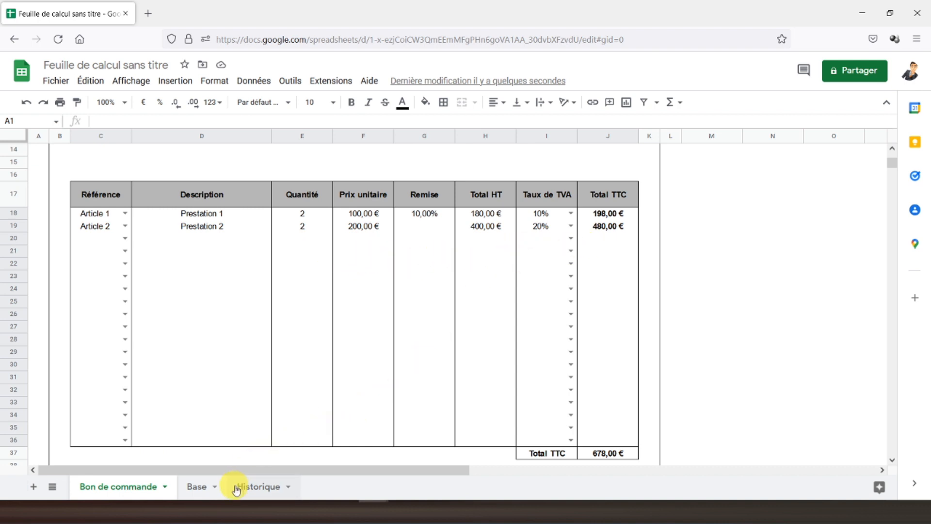
click(258, 487)
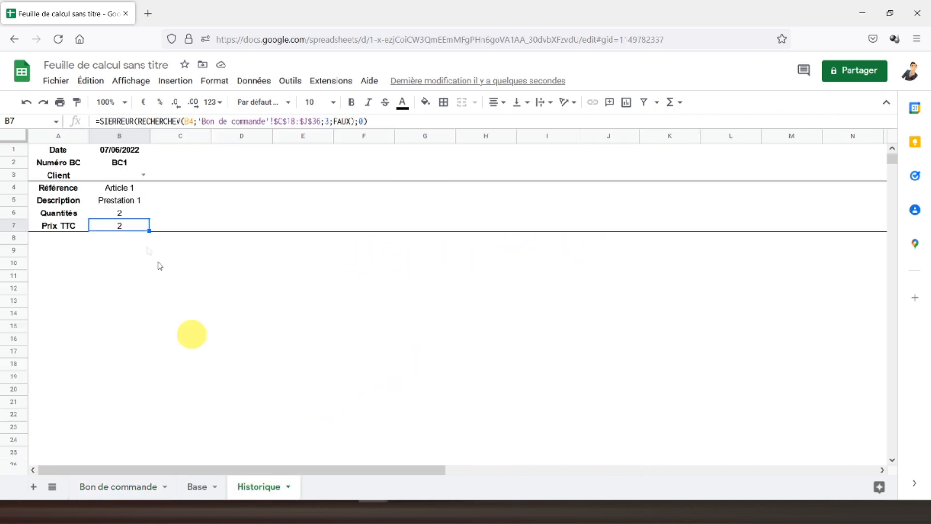
click(329, 122)
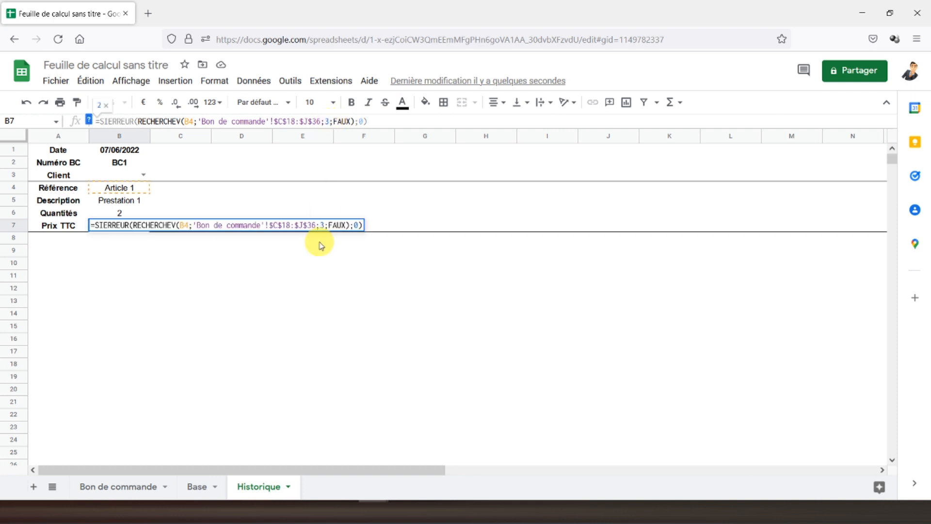
key(BackSpace)
text(8)
key(Return)
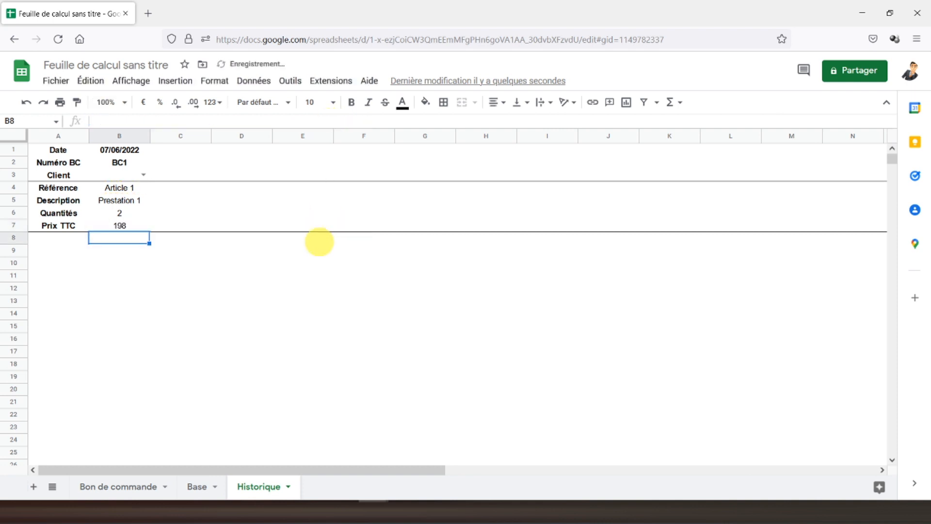
Step: Format B7 as euro (198,00 €), align rows 4–7 and add a bottom border
click(14, 227)
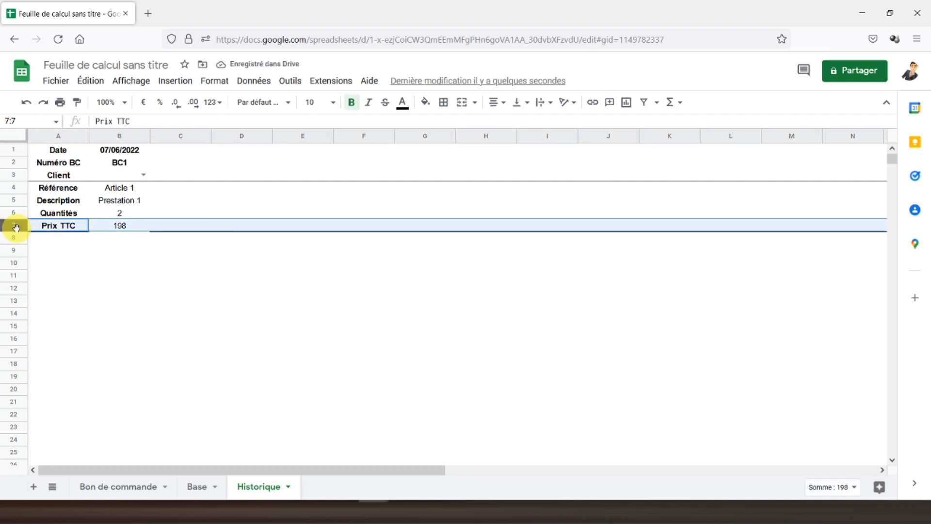
click(144, 104)
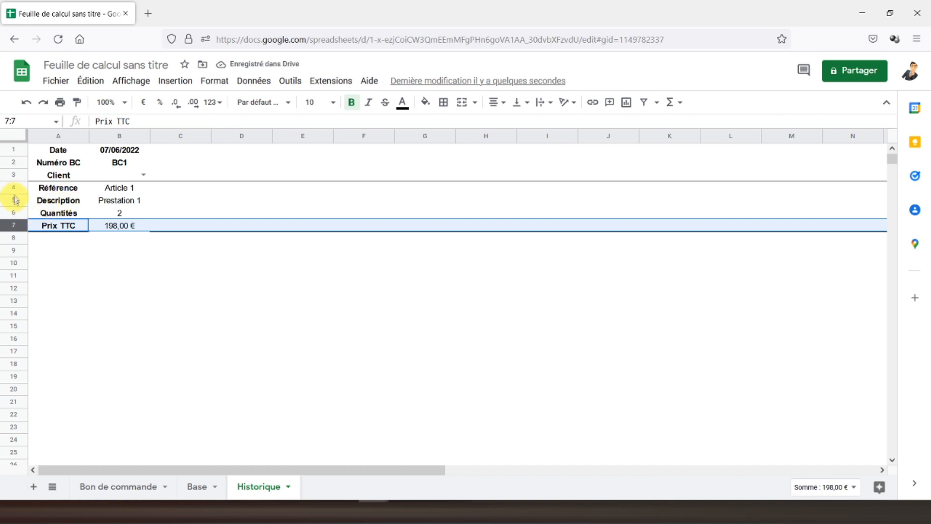
drag(15, 193, 15, 225)
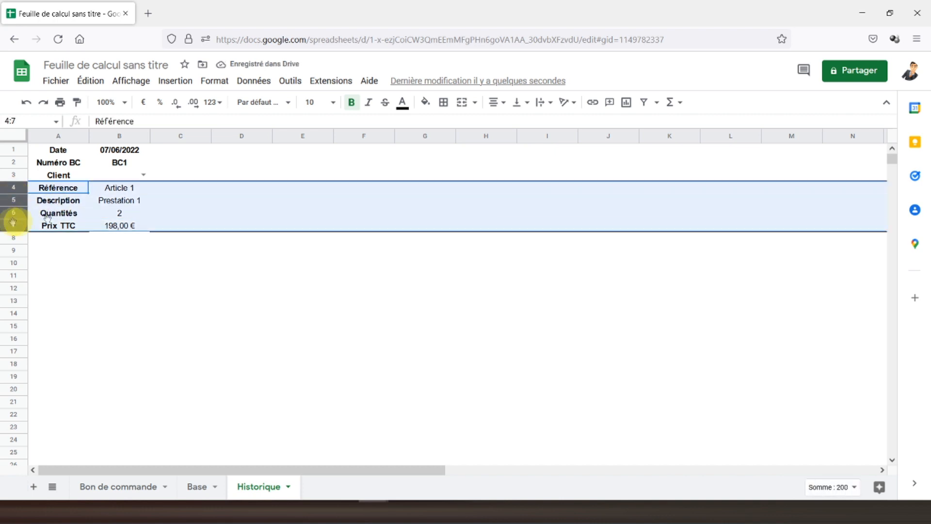
click(501, 102)
click(507, 119)
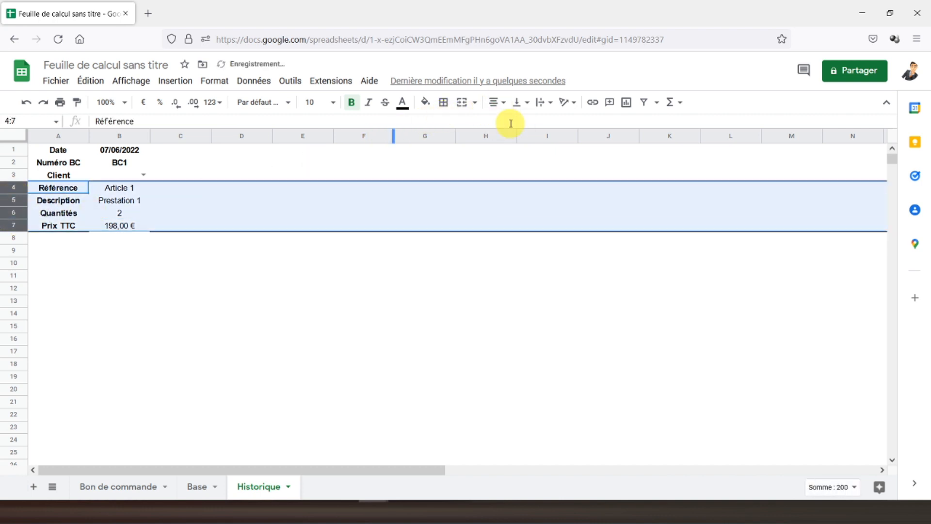
click(117, 226)
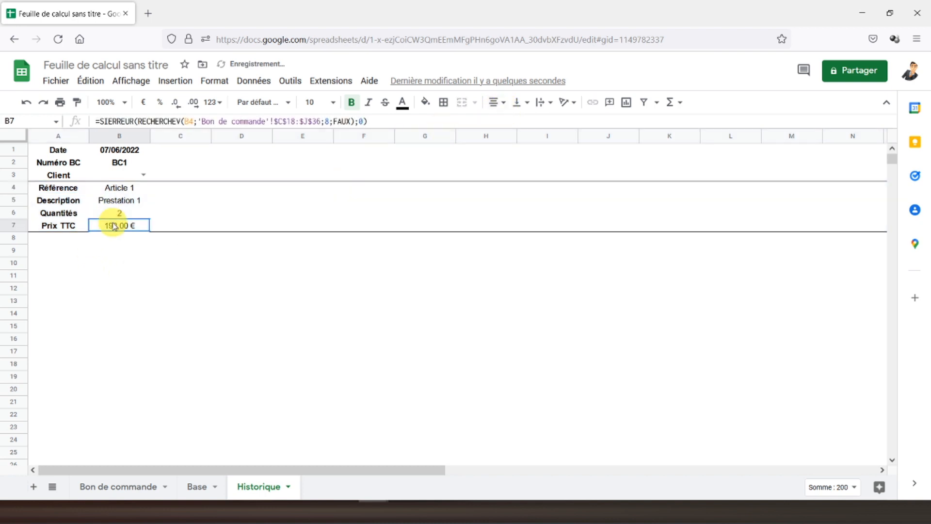
click(444, 102)
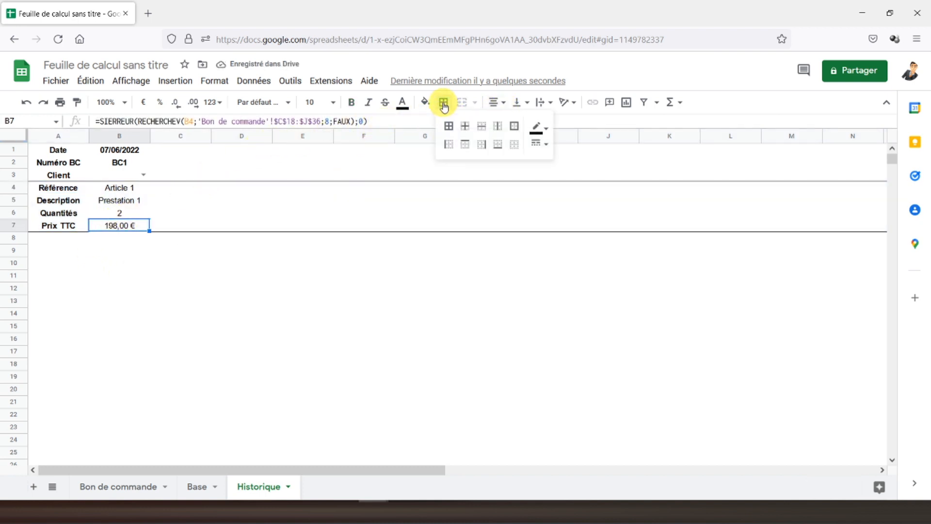
click(495, 144)
click(103, 212)
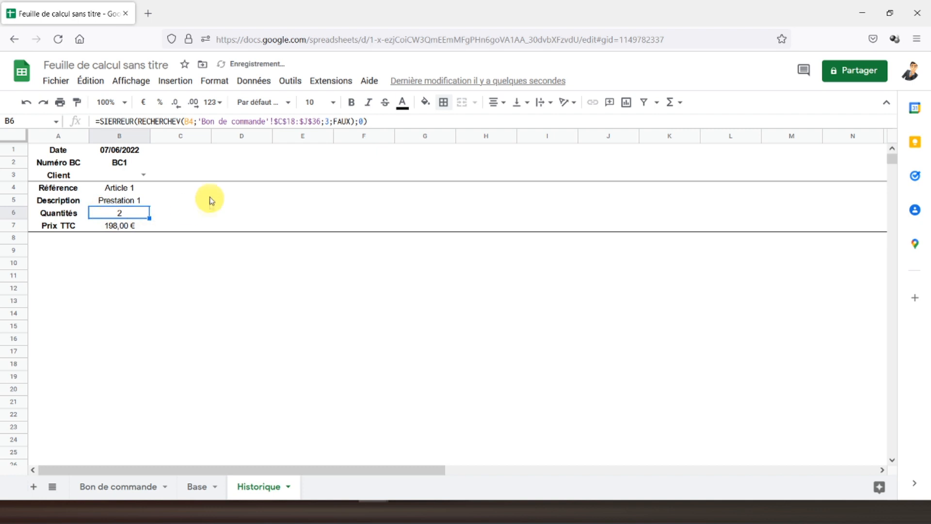
Step: Make the Article 1 reference in B4 bold and blue
click(112, 189)
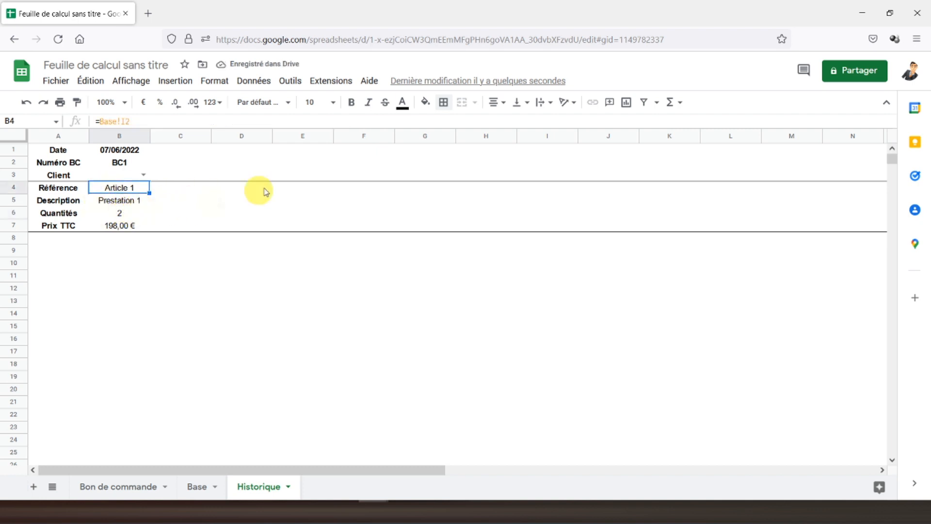
click(352, 107)
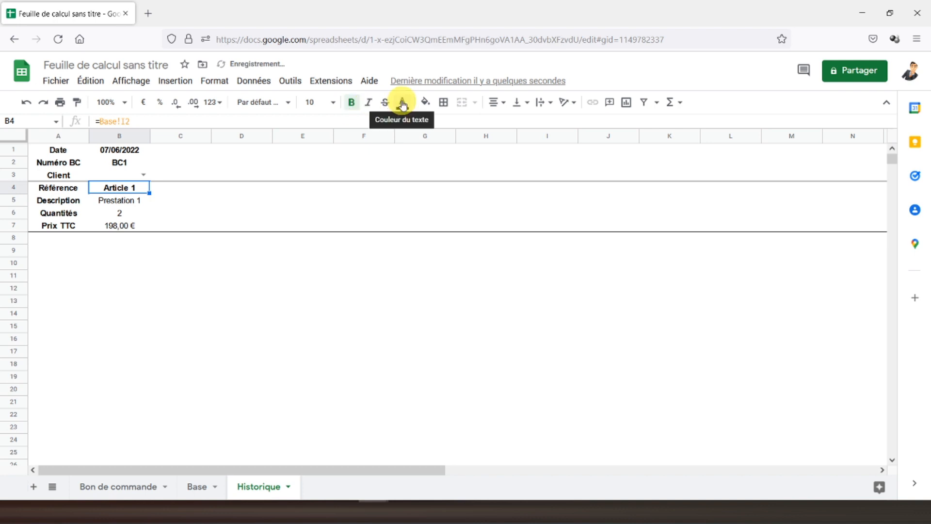
click(402, 102)
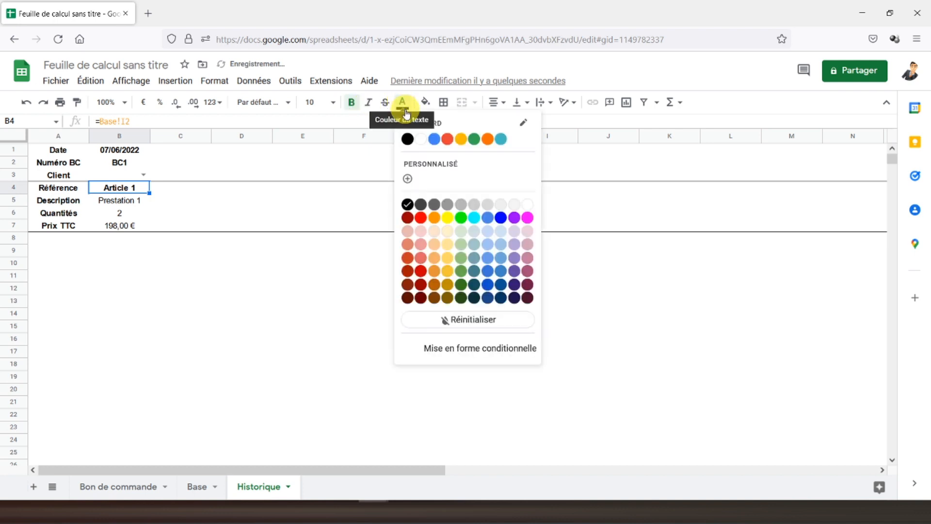
click(501, 217)
Step: Copy Historique rows 4–7
click(181, 200)
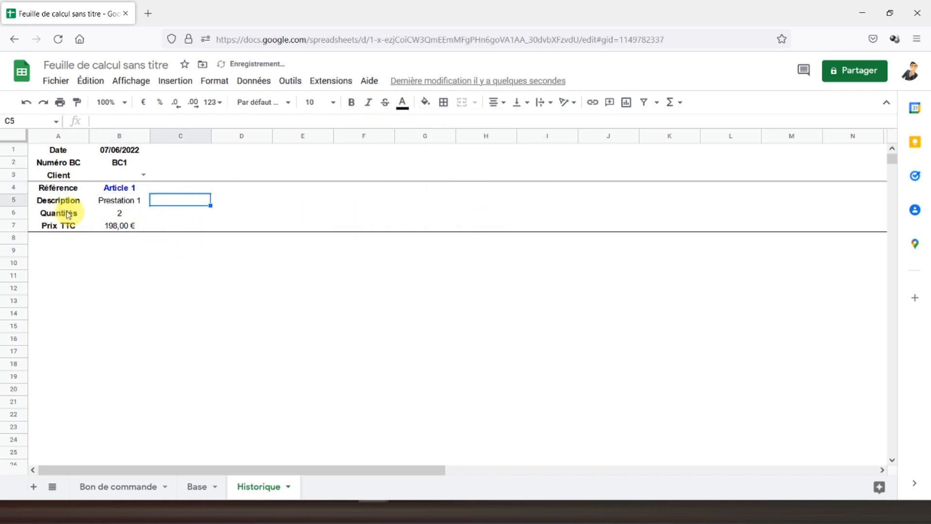
drag(18, 191, 19, 227)
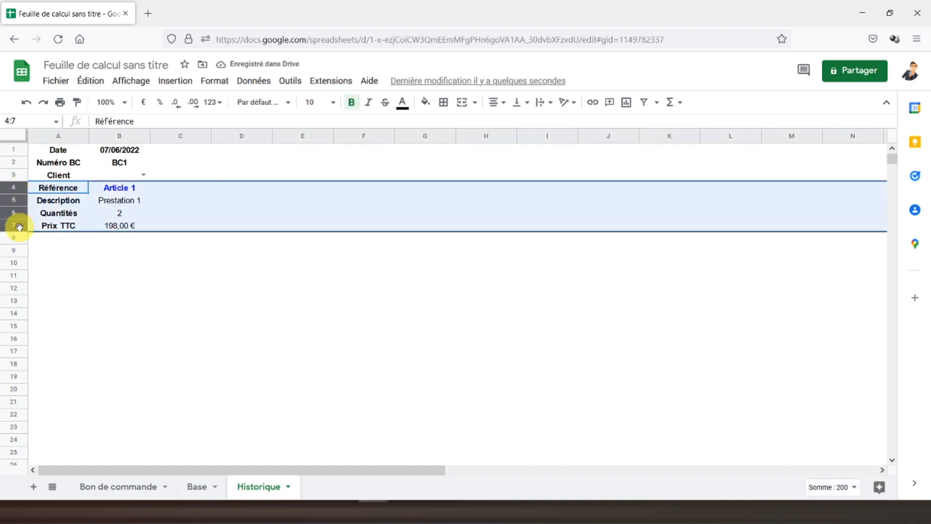
key(ctrl+c)
Step: Paste the block into rows 8–11 and set B8 to =Base!I3 for Article 2
click(30, 240)
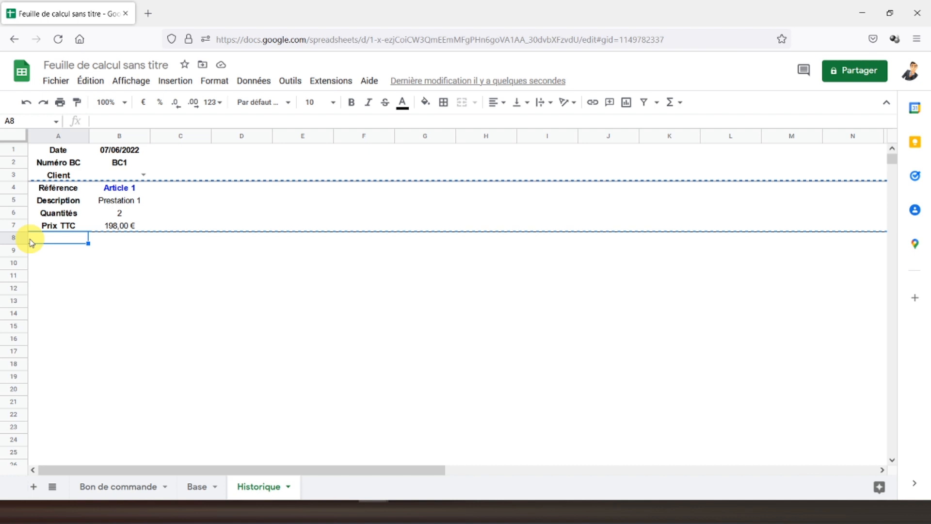
key(ctrl+v)
click(111, 239)
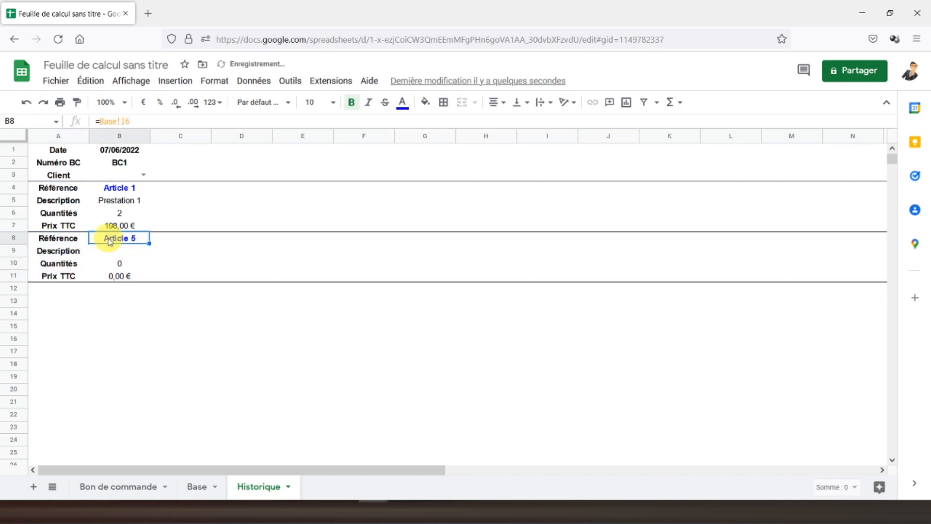
click(124, 191)
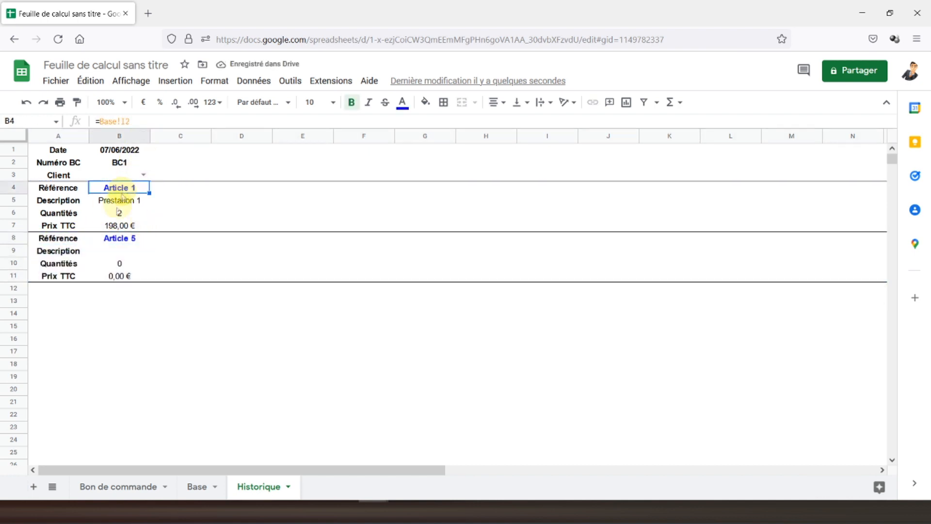
click(121, 239)
click(141, 122)
key(BackSpace)
text(3)
key(Return)
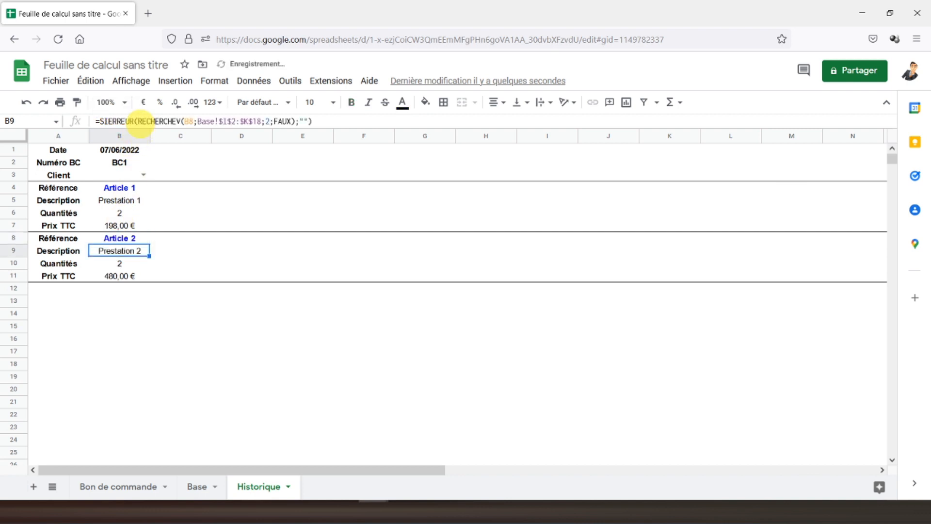
Step: Copy the block to rows 12–15 and point B12 to Base for Article 3
drag(17, 238, 27, 273)
key(ctrl+c)
click(45, 294)
key(ctrl+v)
click(116, 290)
click(143, 120)
key(BackSpace)
text(3)
key(Return)
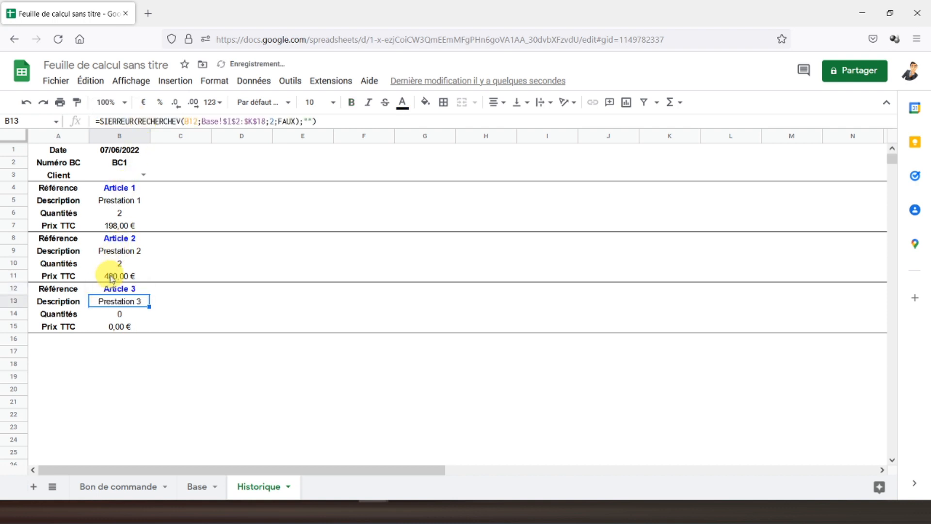
click(109, 487)
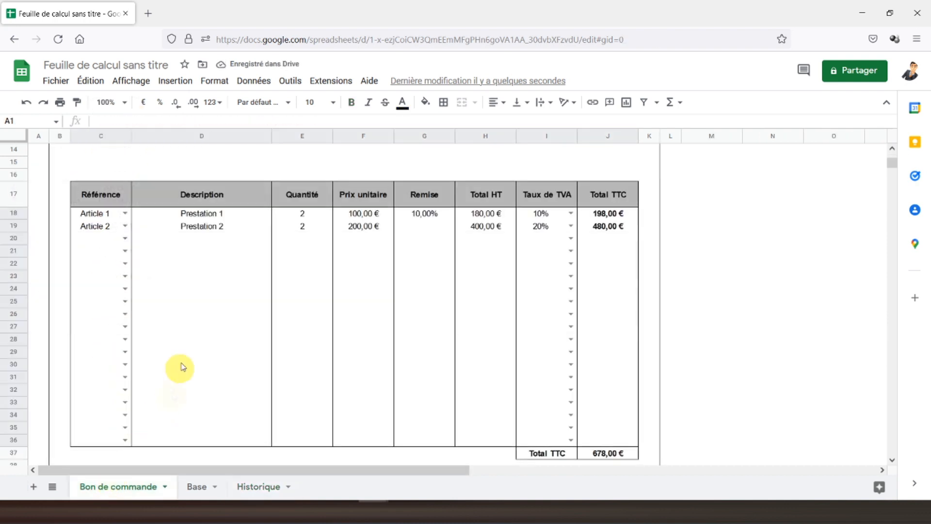
click(259, 487)
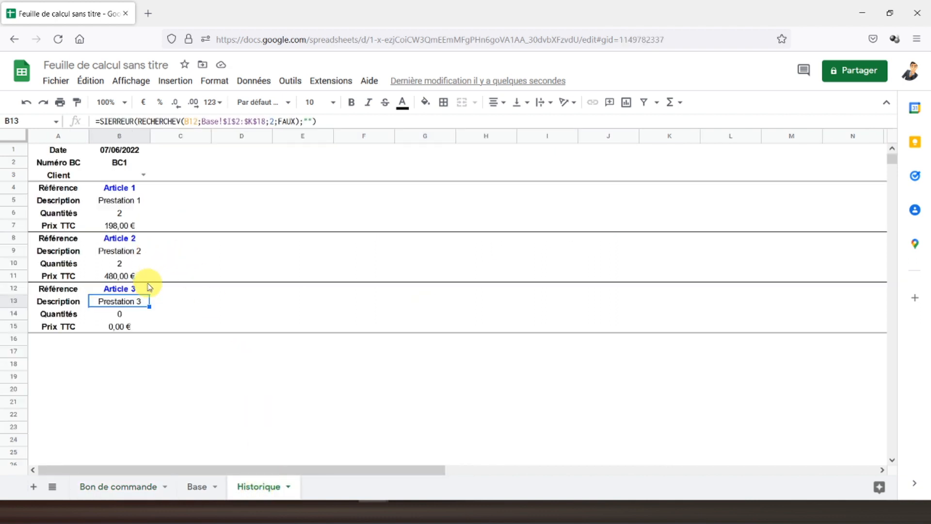
drag(20, 191, 21, 325)
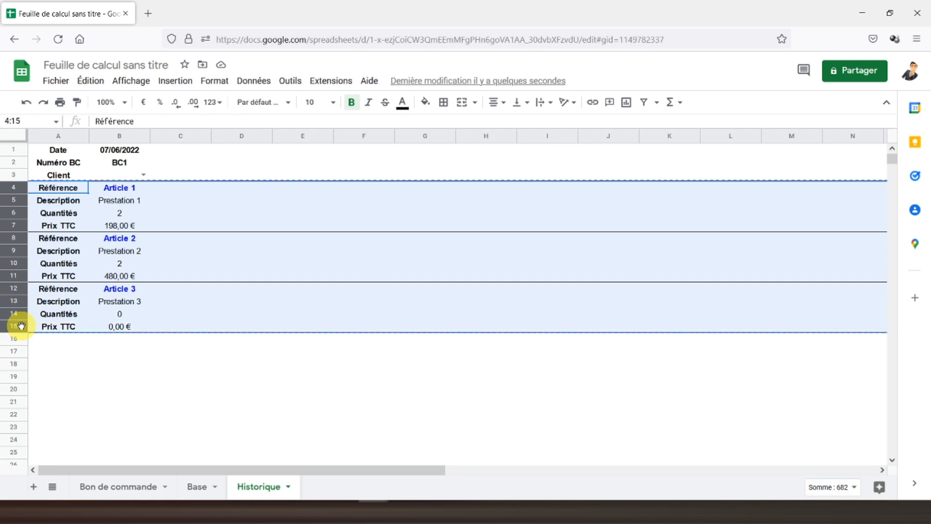
Step: Paste three article blocks at row 16 and set B16, B20, B24 to show Articles 4–6
click(36, 344)
key(ctrl+v)
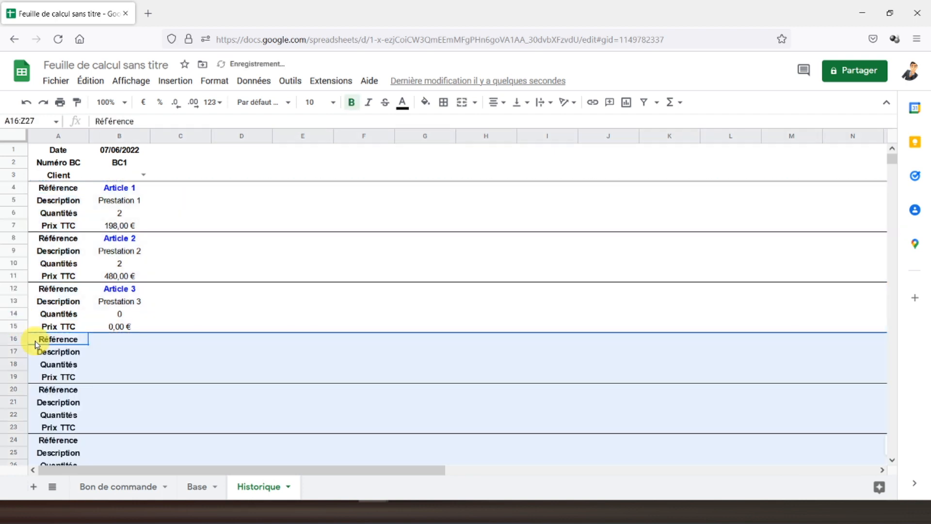
click(121, 289)
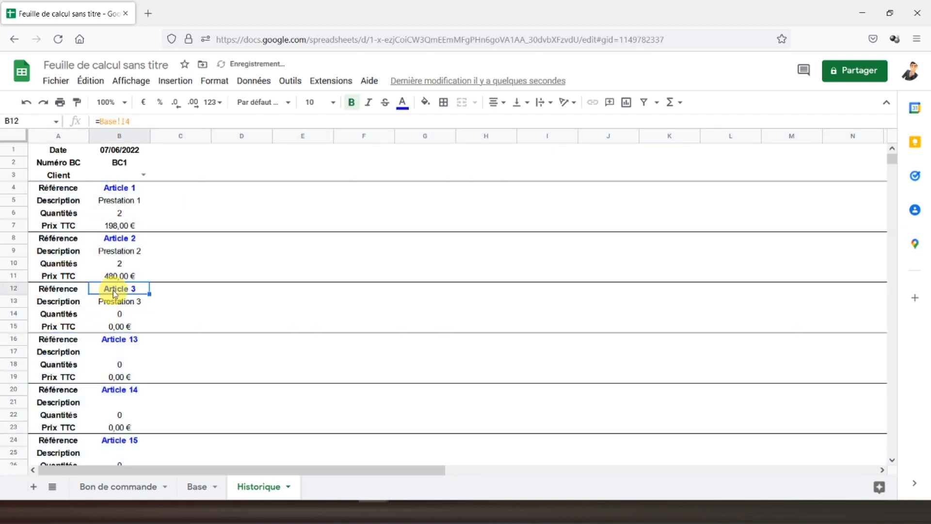
click(119, 339)
click(163, 122)
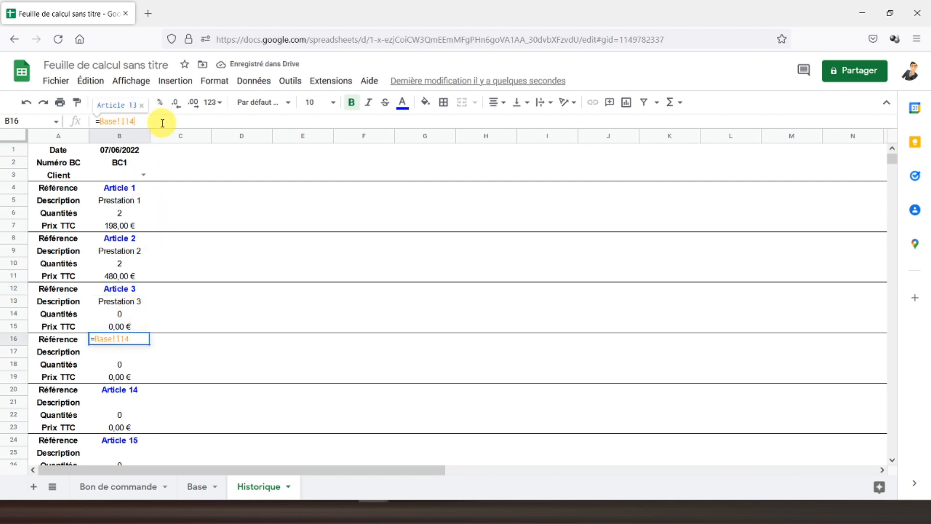
text(5)
key(Return)
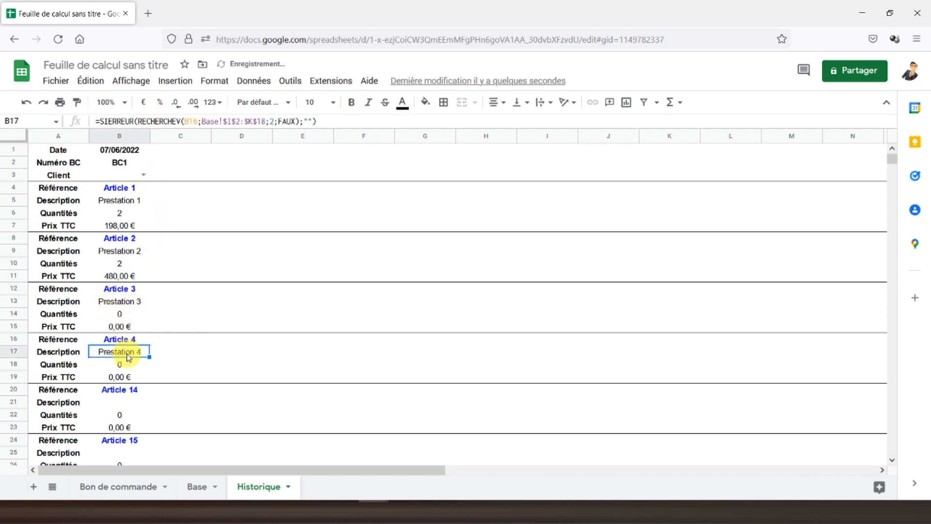
click(117, 394)
click(139, 121)
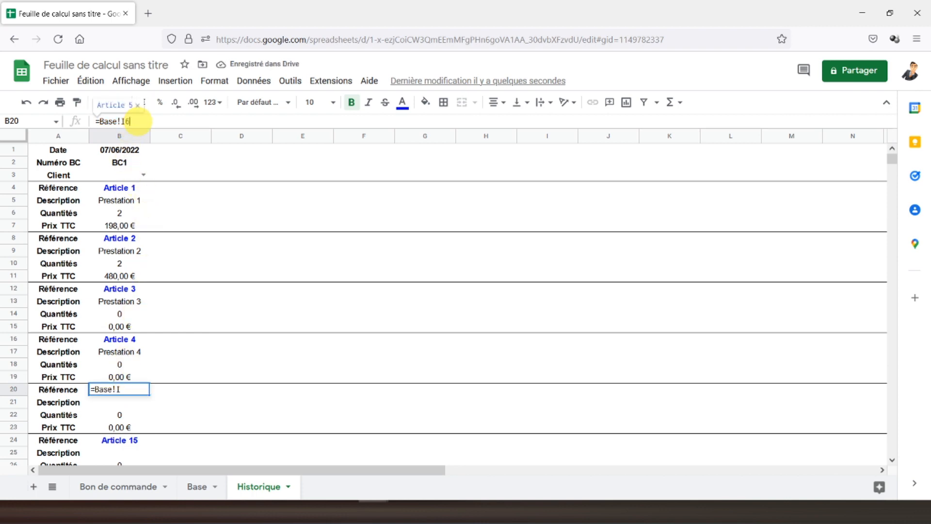
text(6)
key(Return)
click(130, 440)
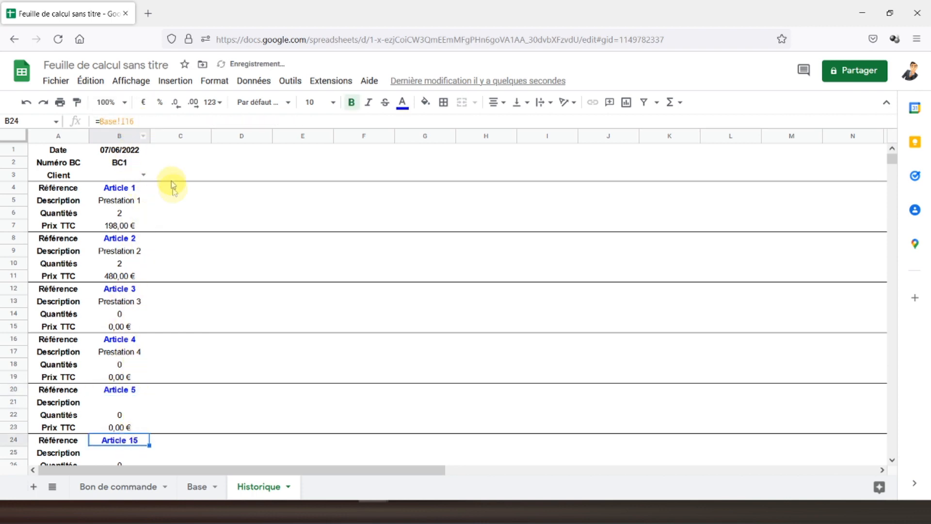
click(153, 122)
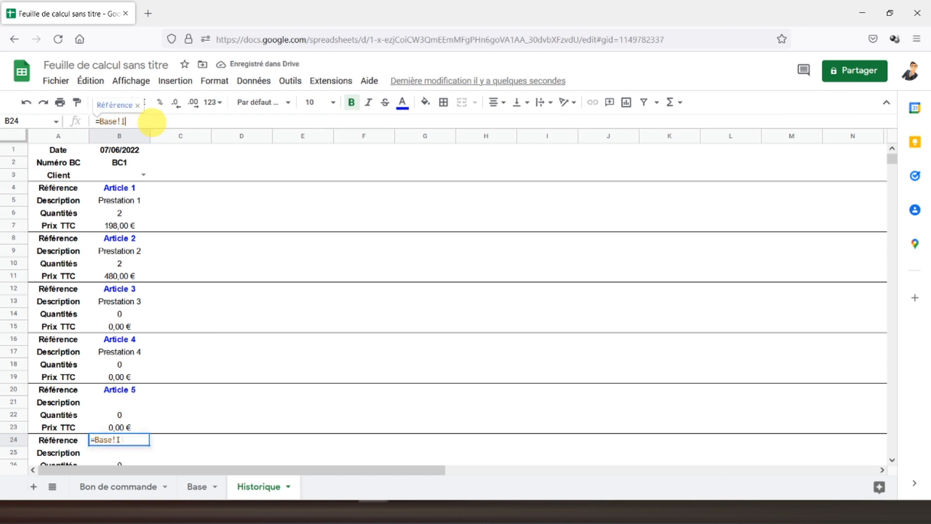
key(Return)
Step: Copy rows 4–27 and paste the six blocks starting at row 28
scroll(146, 329, down, 5)
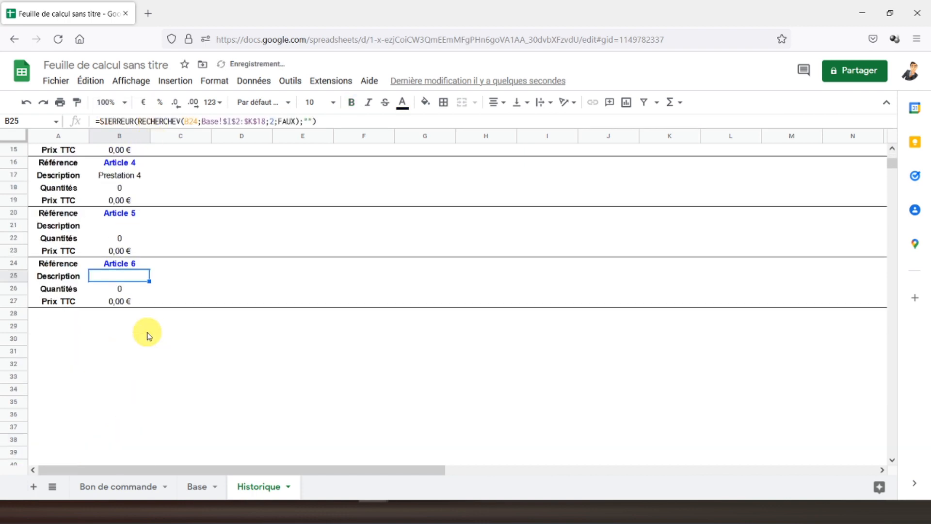
scroll(118, 316, up, 3)
scroll(118, 316, up, 4)
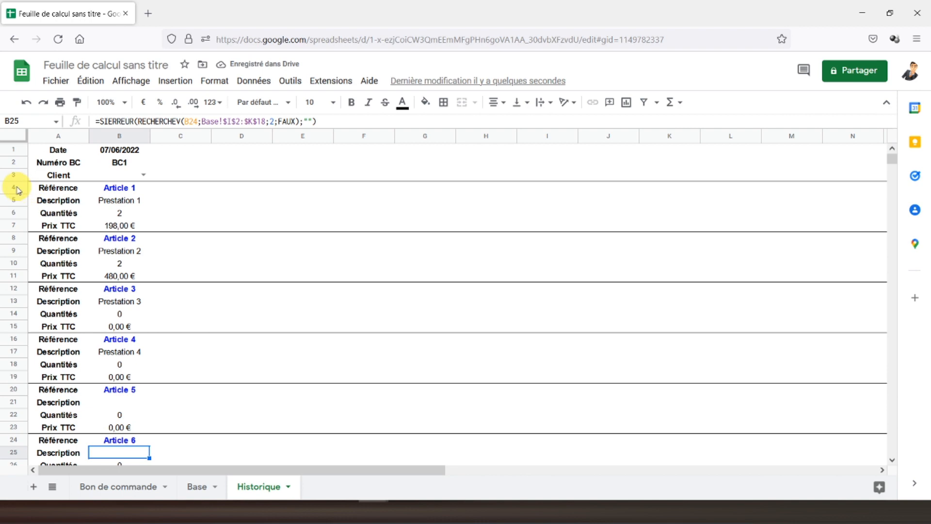
drag(17, 189, 17, 200)
drag(32, 261, 38, 417)
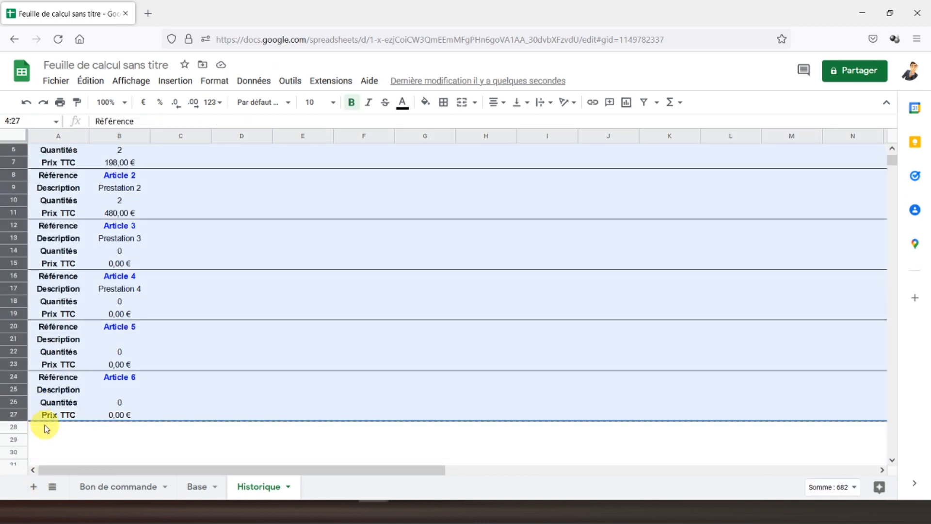
click(46, 428)
key(ctrl+v)
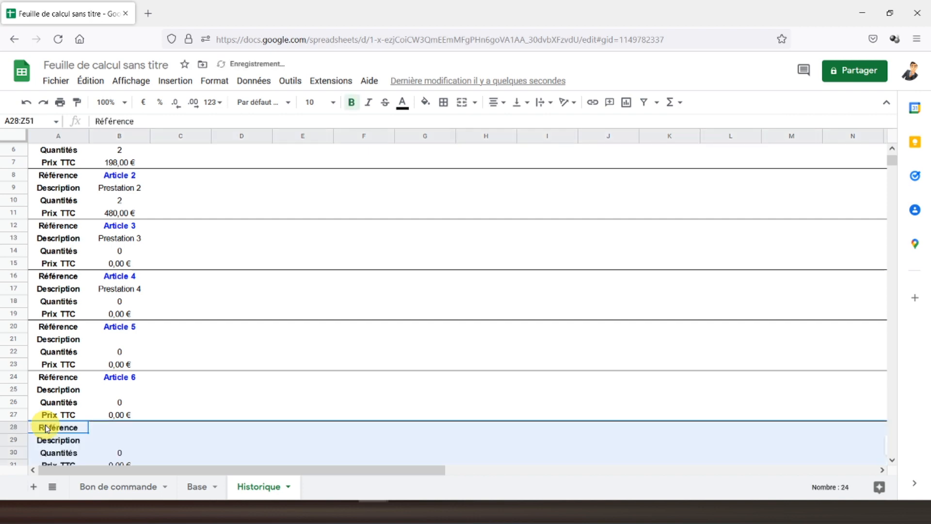
Step: Edit the Référence formulas in B28, B32 and B36 to show Articles 7, 8 and 9
scroll(46, 428, down, 5)
click(113, 254)
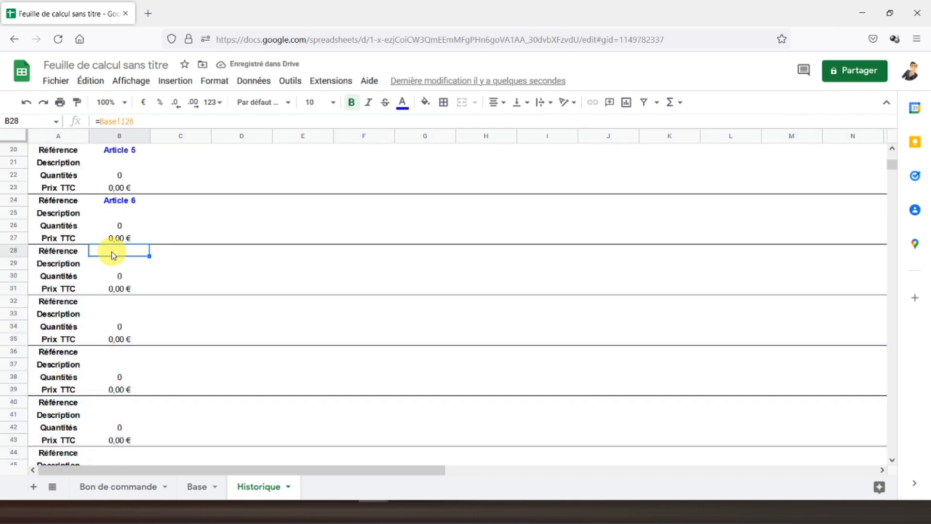
click(146, 121)
text(8)
key(Return)
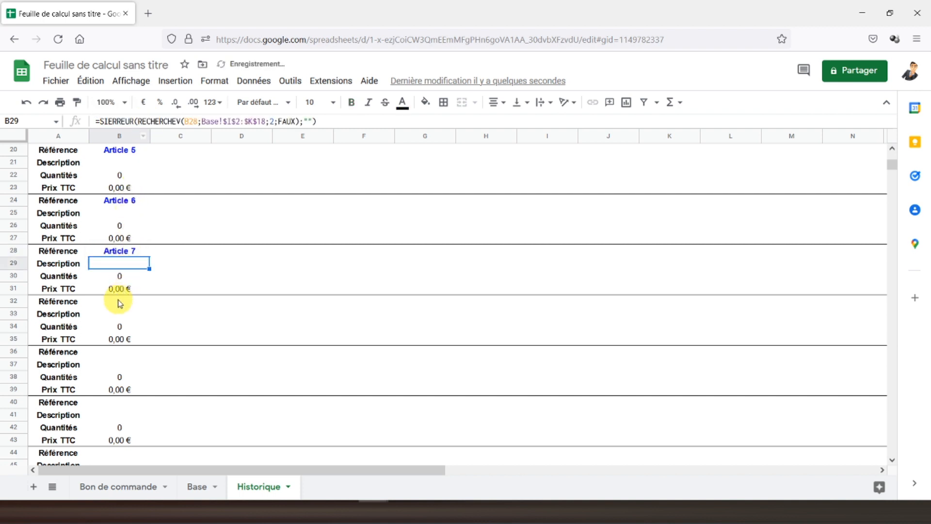
click(118, 301)
click(168, 121)
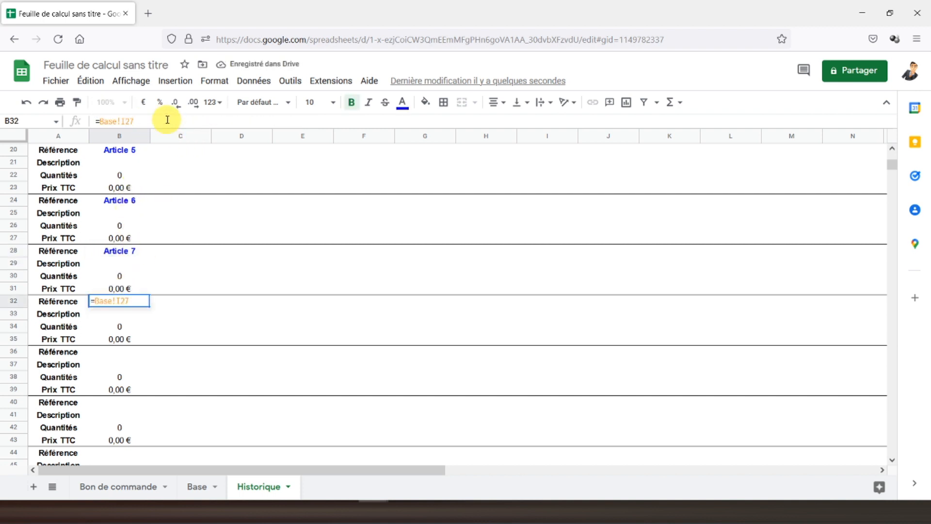
key(Return)
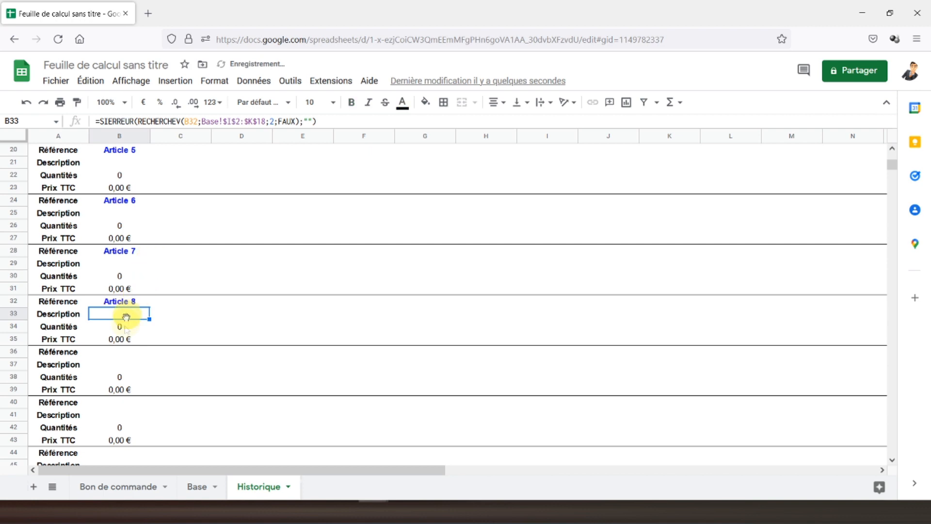
click(125, 353)
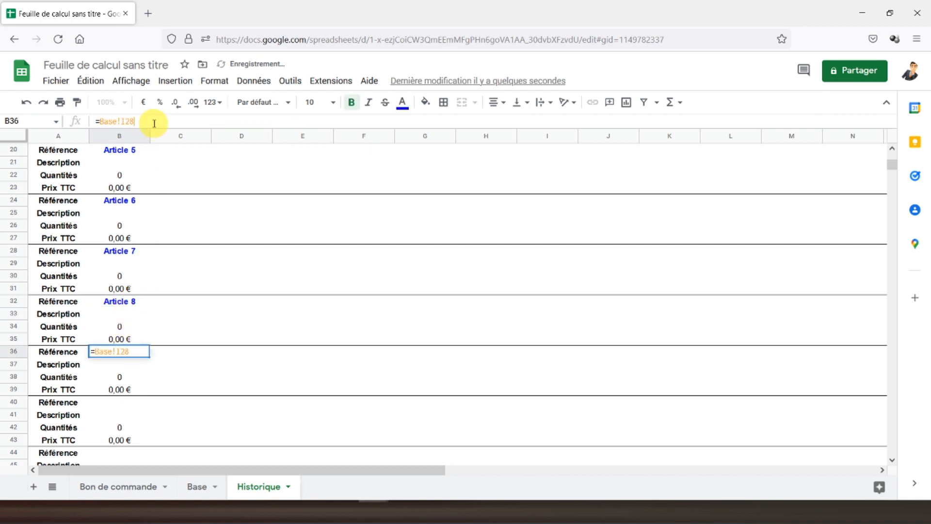
text(0)
key(Return)
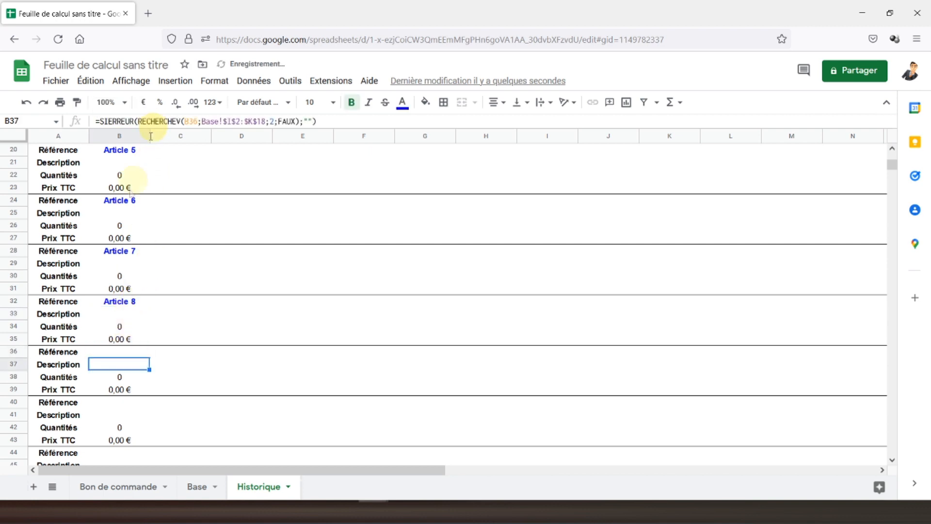
Step: Set B40, B44 and B48 to show Articles 10–12, then check them against the Base sheet
click(119, 402)
click(156, 121)
key(Return)
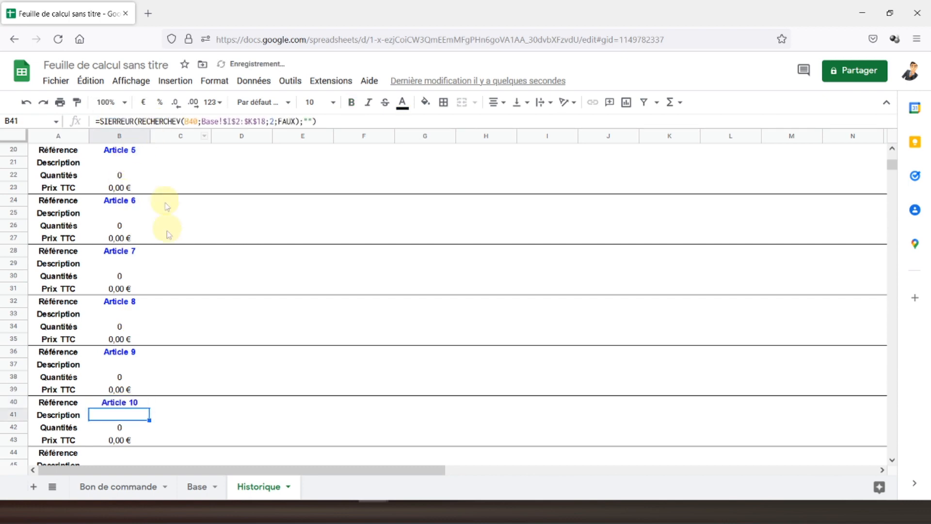
scroll(149, 327, down, 5)
click(122, 276)
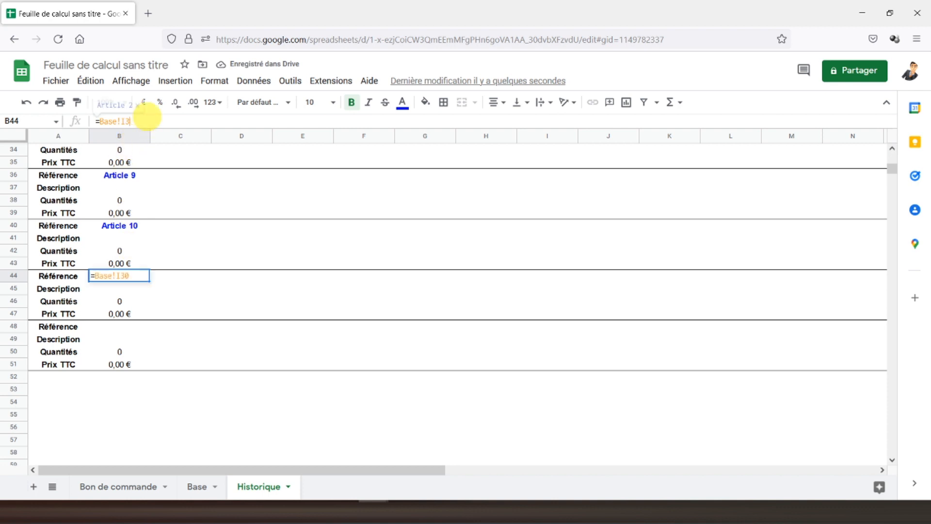
key(Return)
click(122, 326)
click(147, 123)
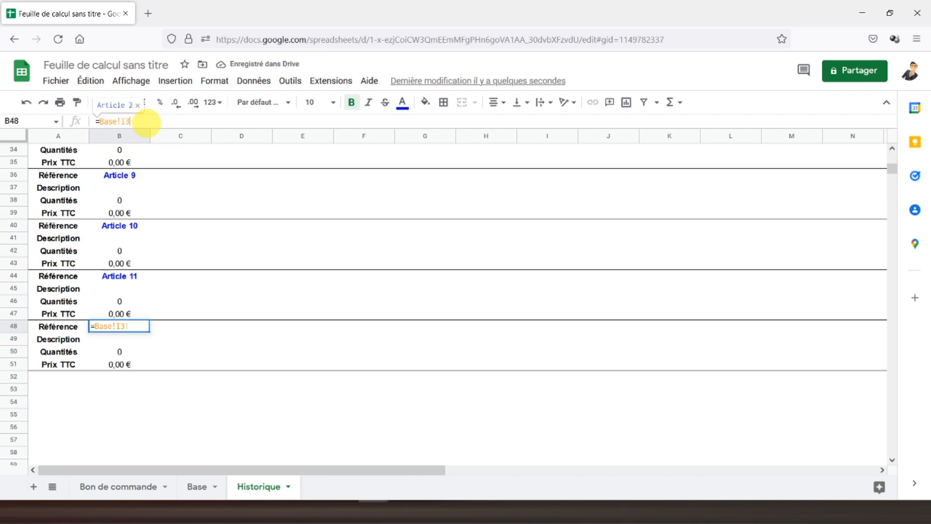
key(Return)
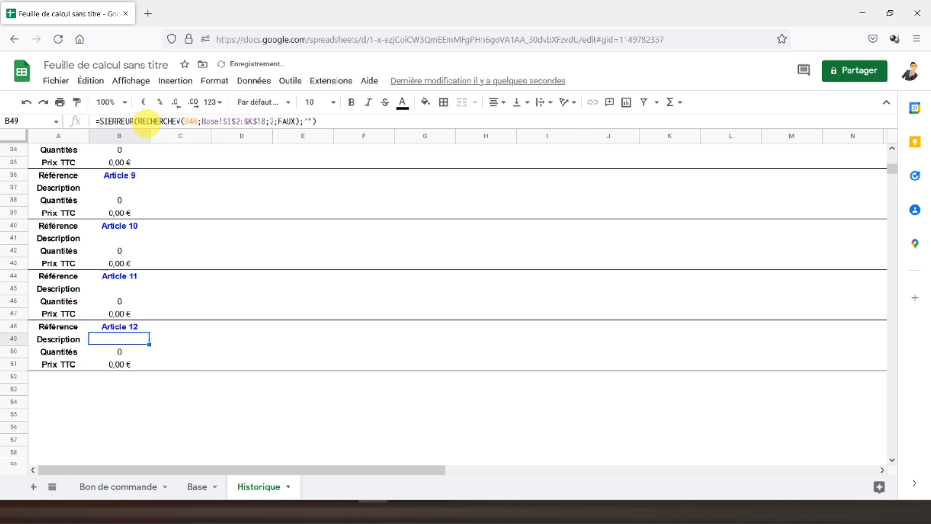
click(197, 487)
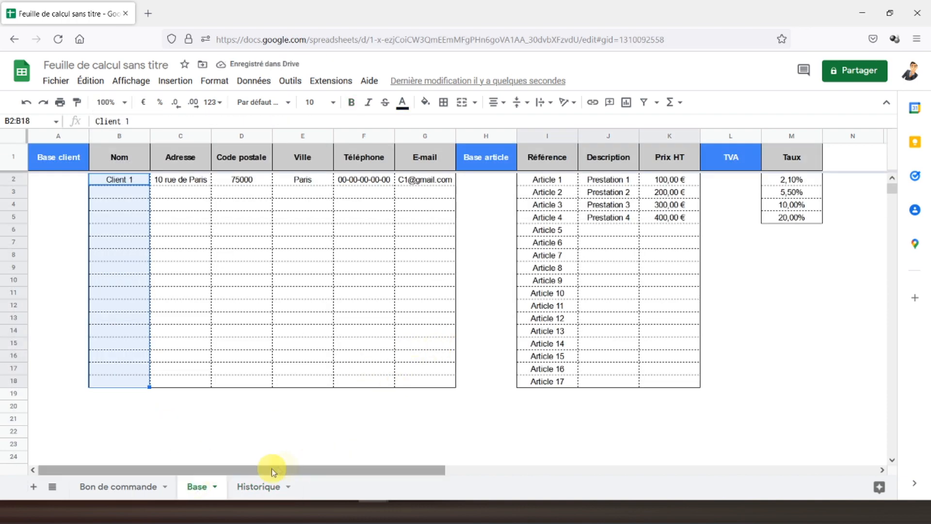
click(254, 488)
scroll(120, 305, up, 2)
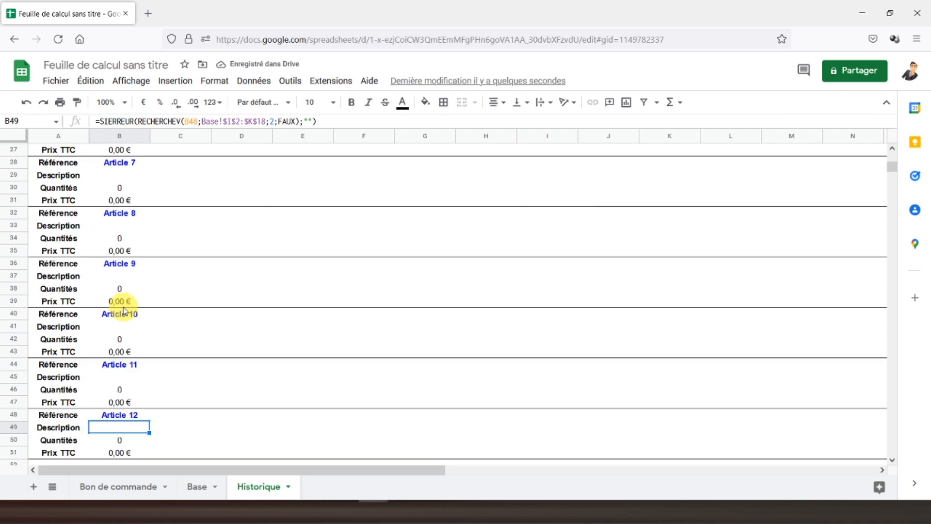
Step: Copy the six article blocks in rows 28–51 and paste them at row 52
drag(23, 166, 17, 454)
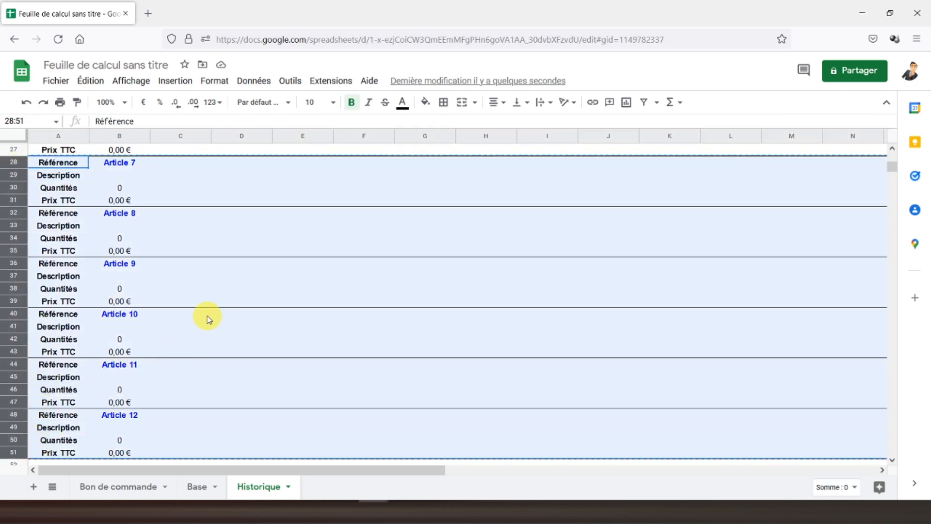
scroll(207, 318, down, 2)
click(63, 376)
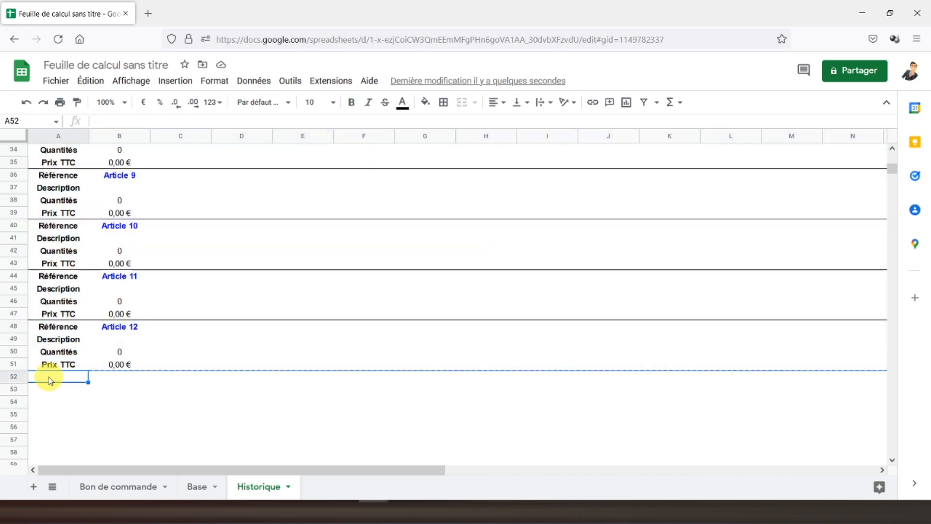
key(ctrl+v)
click(119, 326)
Step: Link B52, B56 and B60 to Base so they show Articles 13, 14 and 15
scroll(118, 320, down, 5)
click(121, 201)
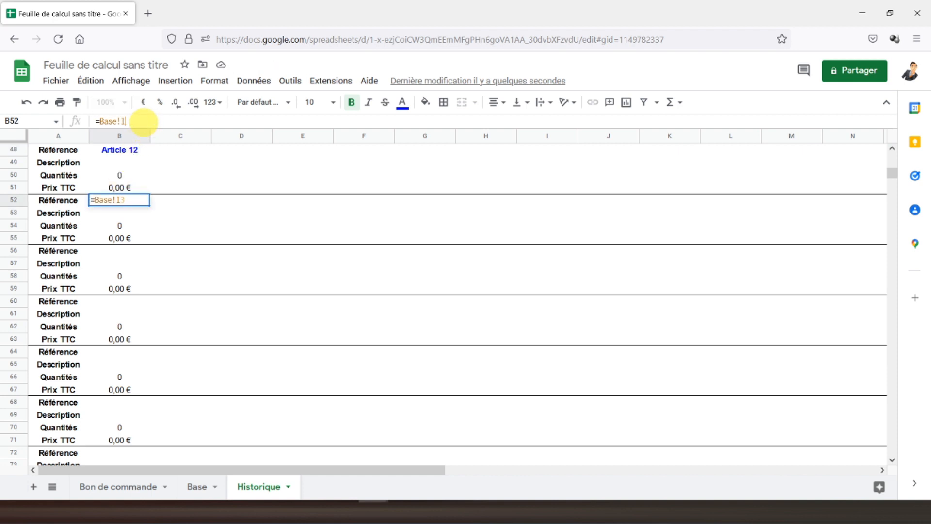
key(Return)
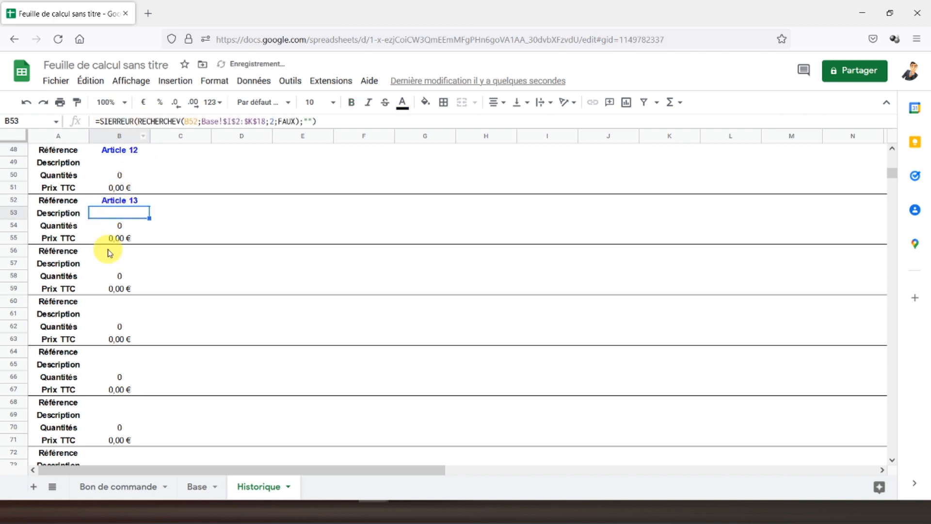
click(108, 250)
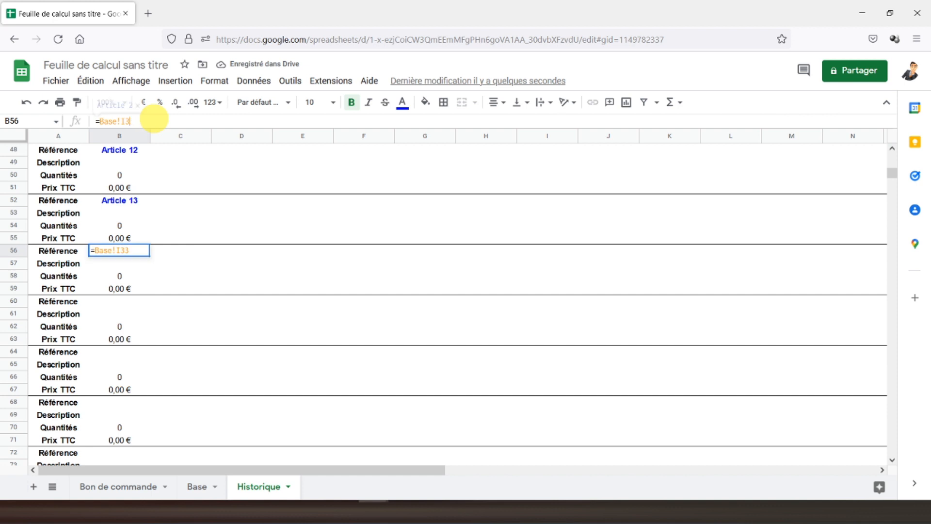
text(5)
key(Return)
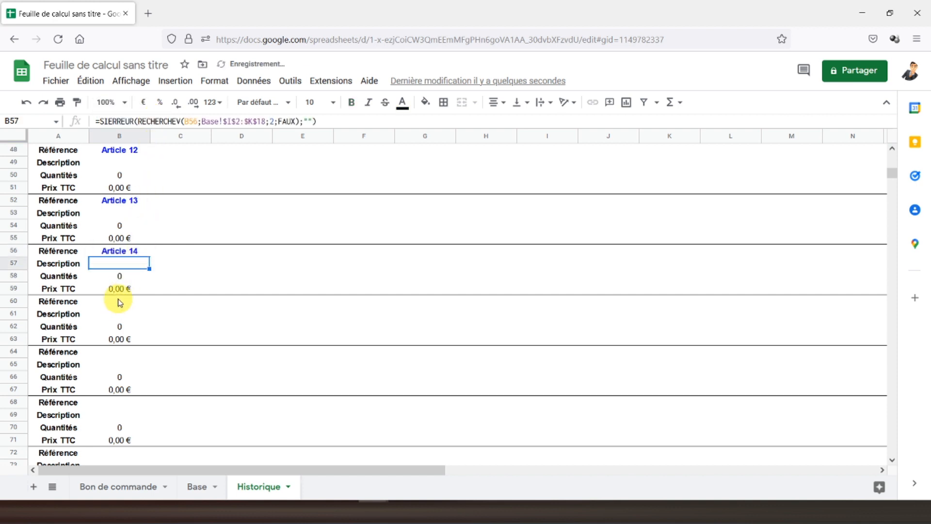
click(119, 301)
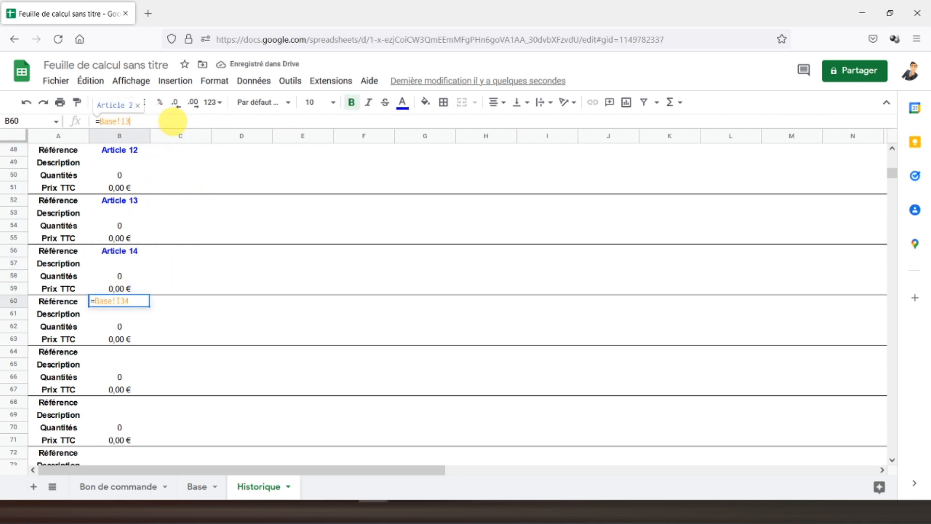
text(5)
key(Return)
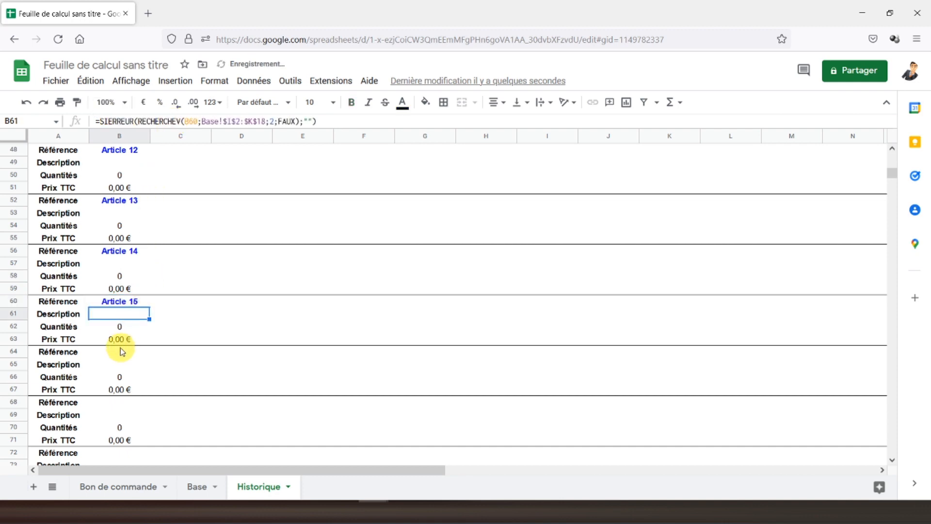
Step: Set B64 and B68 to =Base!I17 and I18 for Articles 16–17, then check Base
click(121, 351)
click(155, 122)
text(16)
key(Return)
click(120, 402)
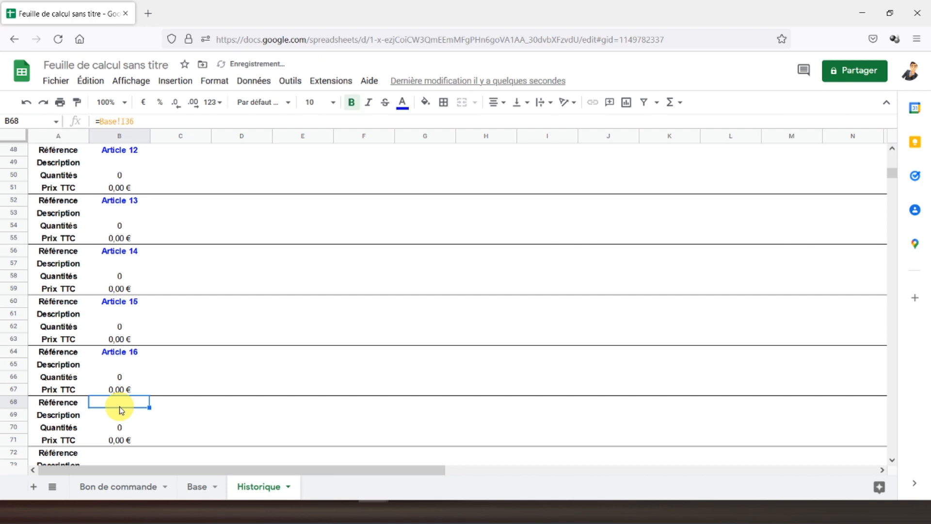
text(1)
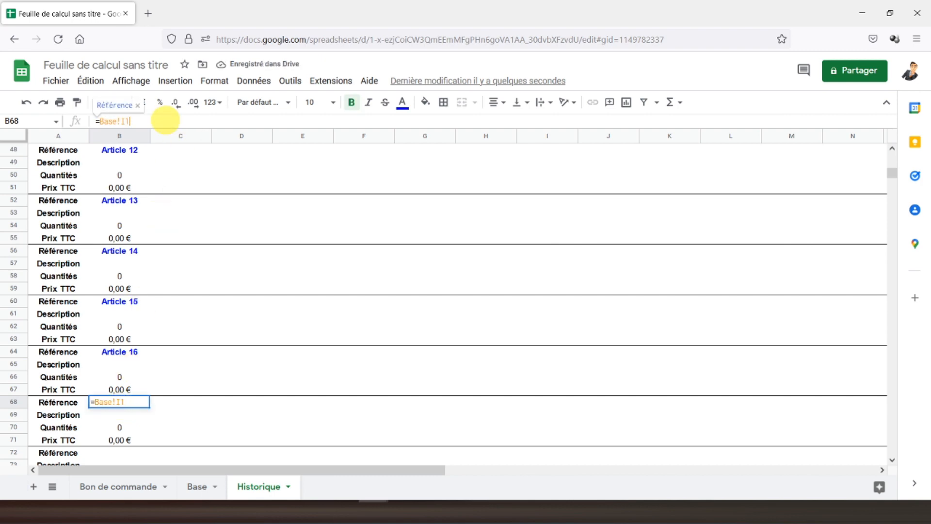
text(7)
key(Return)
scroll(116, 285, down, 5)
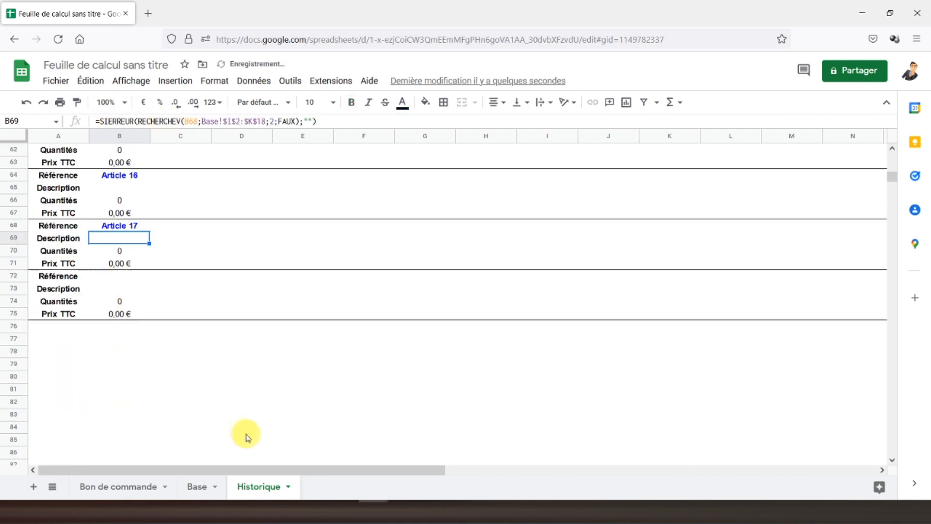
click(196, 487)
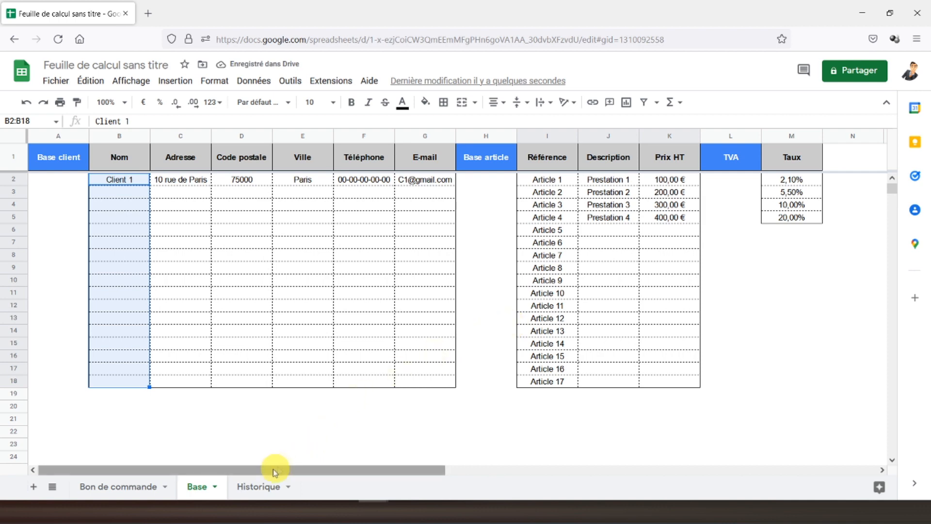
click(248, 486)
drag(22, 279, 40, 314)
right_click(103, 300)
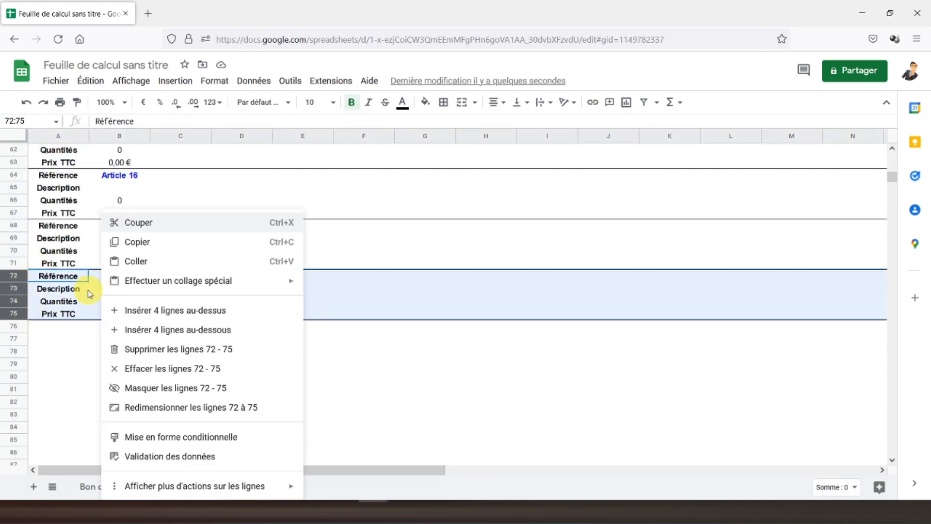
click(144, 348)
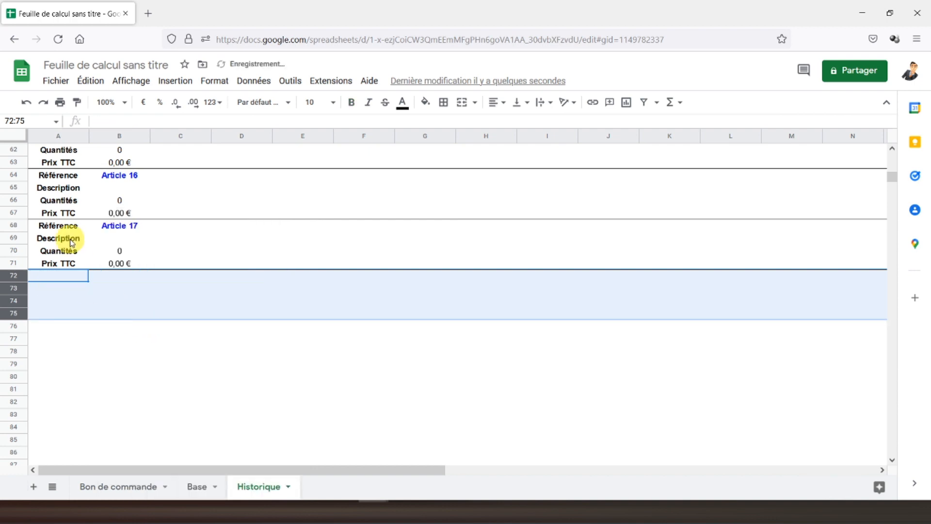
click(68, 238)
scroll(94, 270, up, 10)
scroll(97, 273, up, 5)
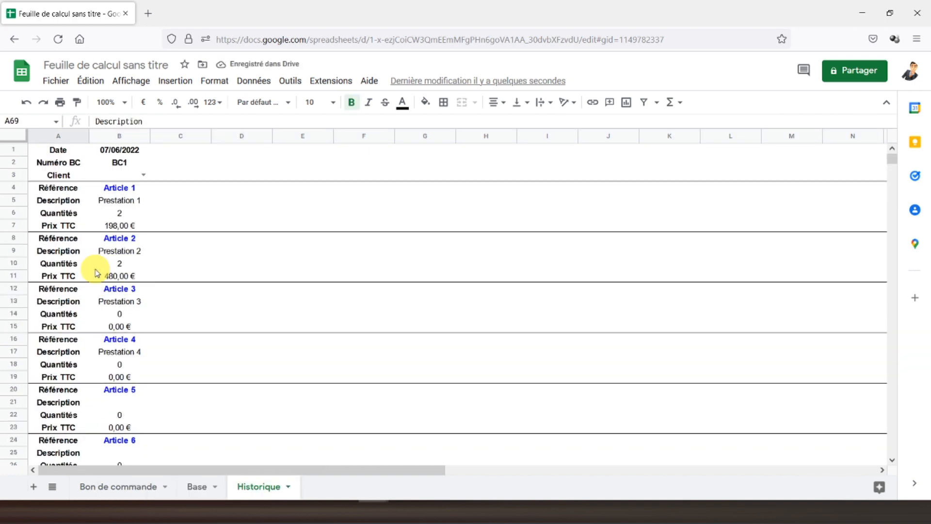
click(47, 151)
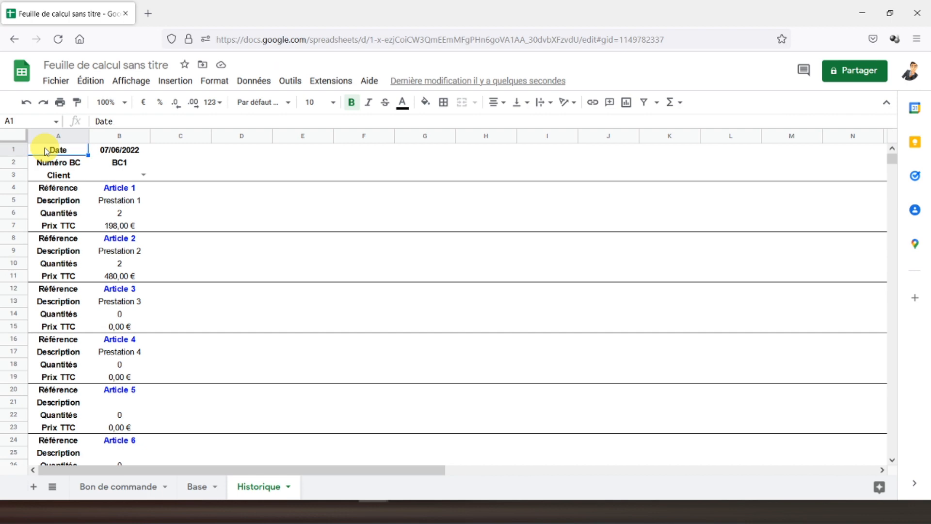
click(127, 487)
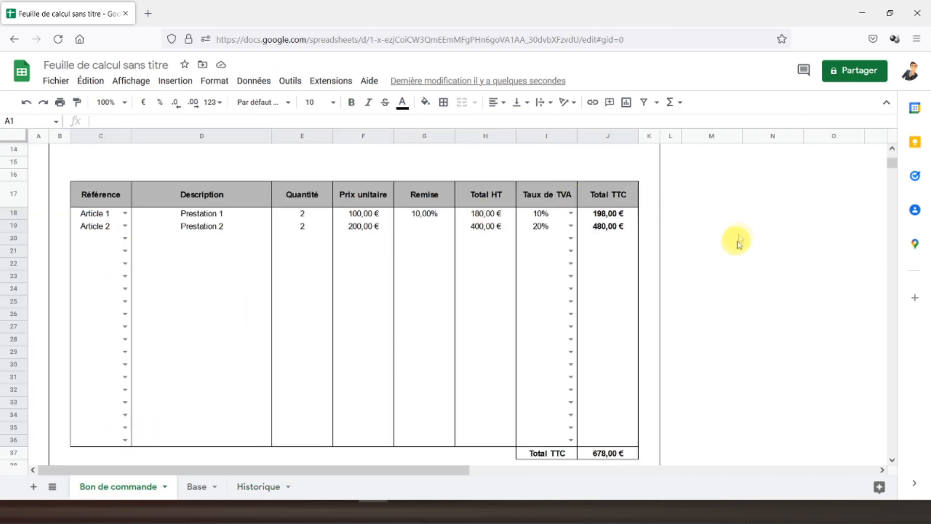
scroll(620, 224, up, 5)
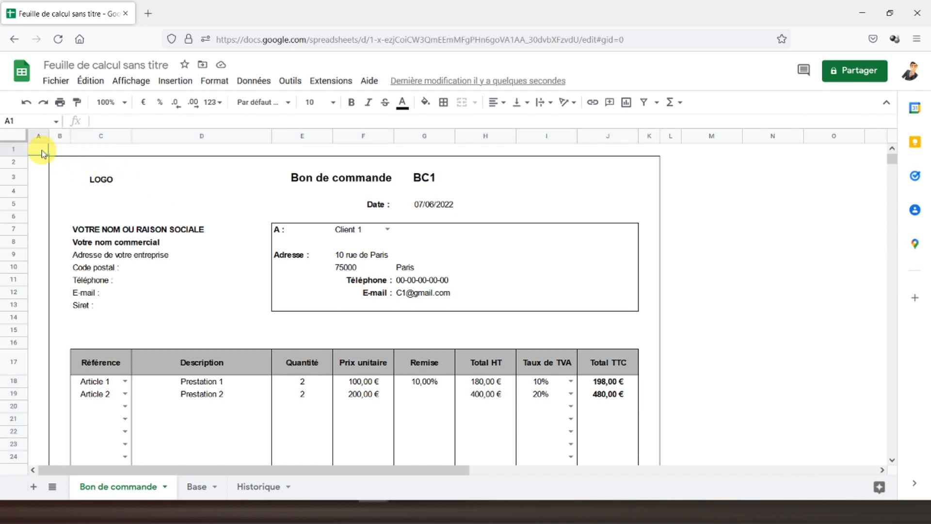
Step: Insert a new drawing with a rectangle that has a green fill and a green border
click(174, 85)
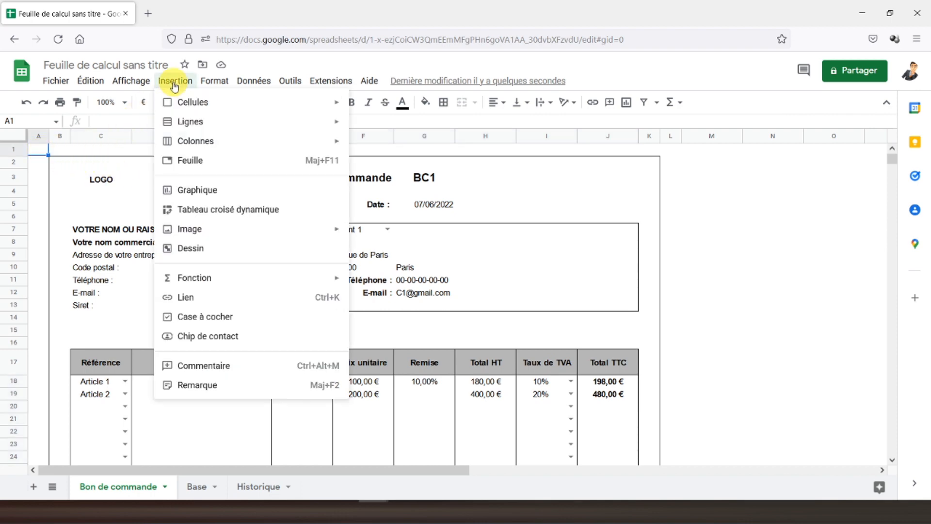
click(202, 253)
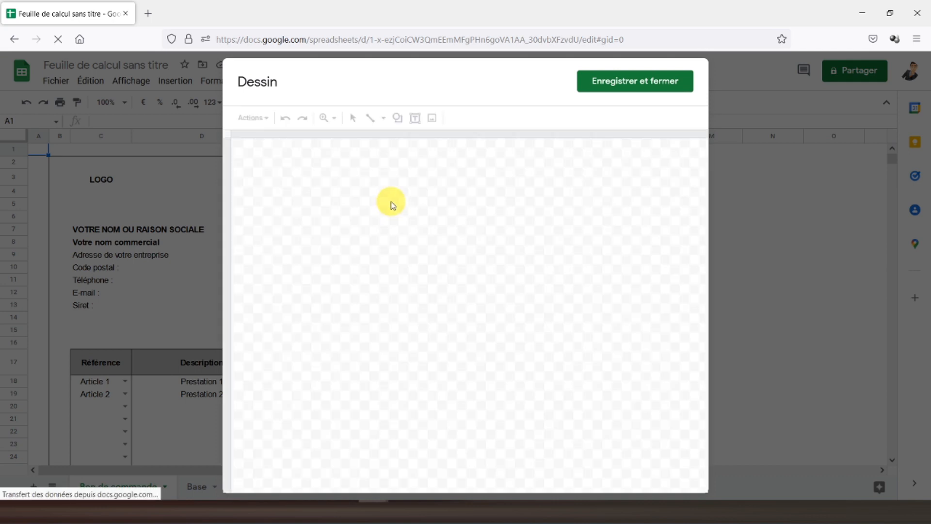
click(396, 120)
mouse_move(410, 139)
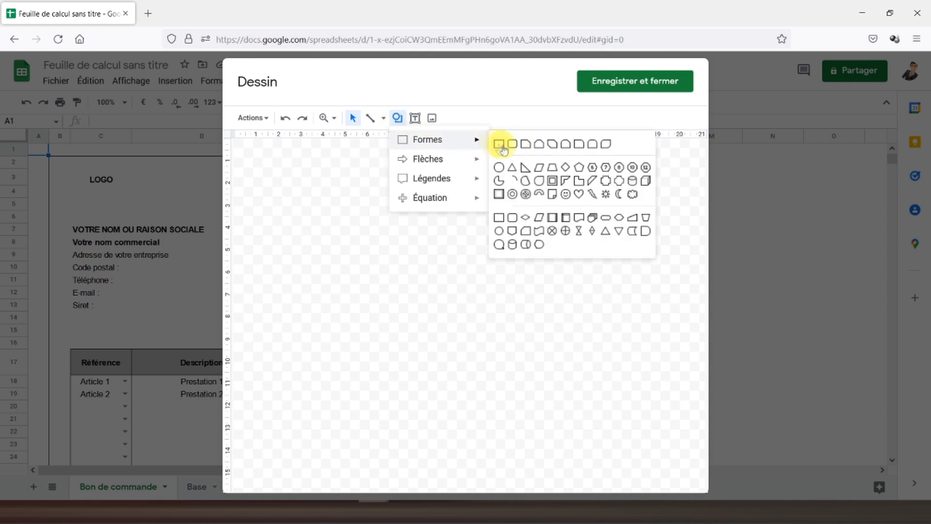
click(499, 144)
drag(401, 164, 526, 215)
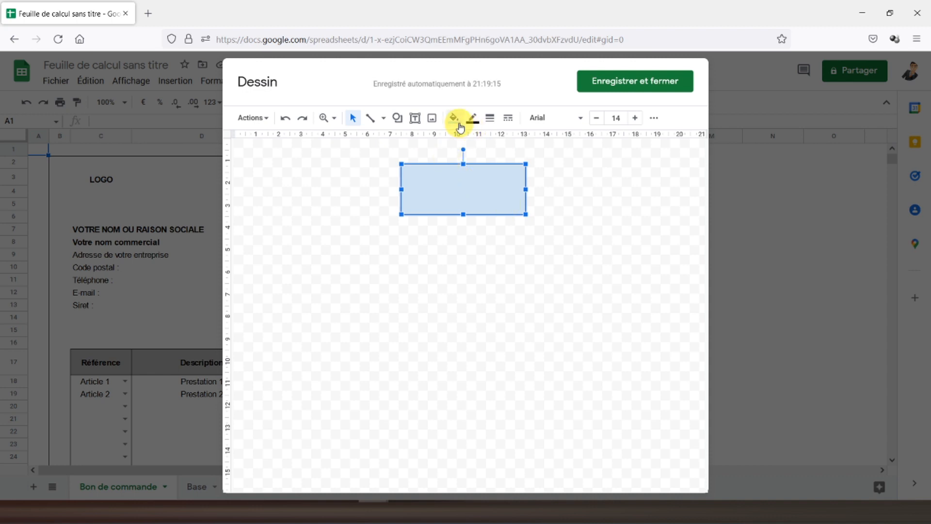
click(454, 119)
click(510, 215)
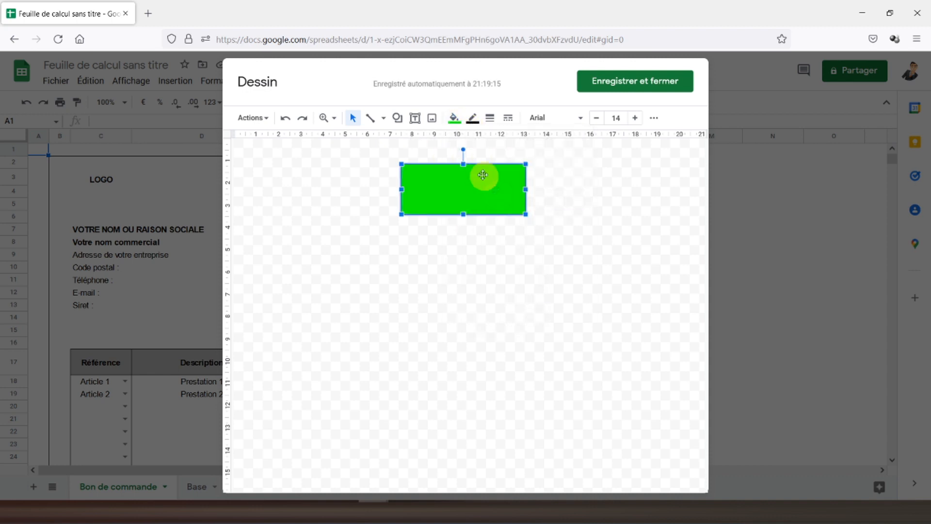
click(473, 118)
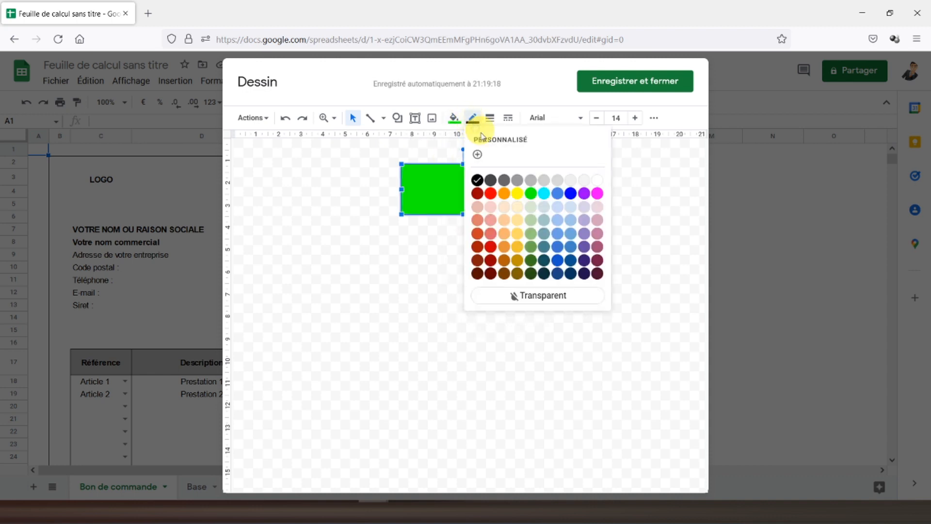
click(531, 250)
Step: Add a centred, bold 'Valider' text box in the rectangle and save the drawing
click(413, 119)
drag(404, 174, 520, 202)
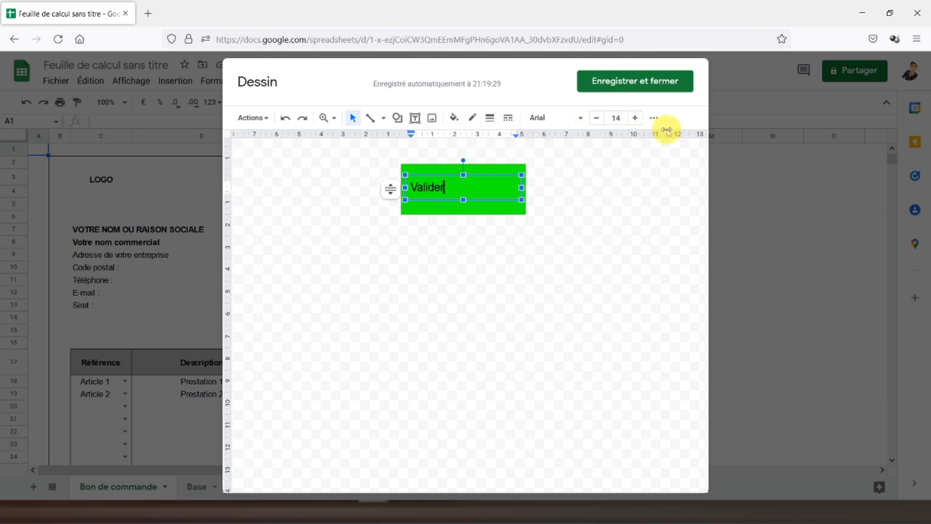
click(658, 118)
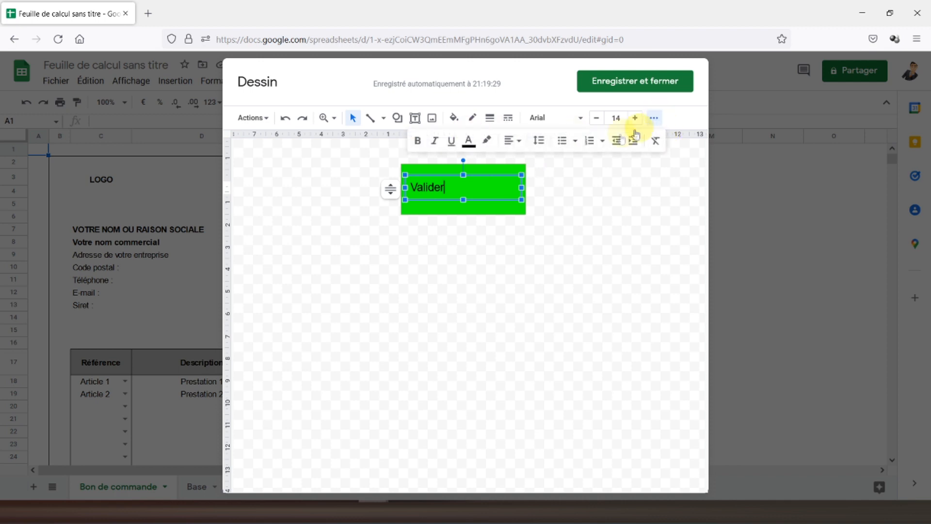
click(524, 144)
click(528, 161)
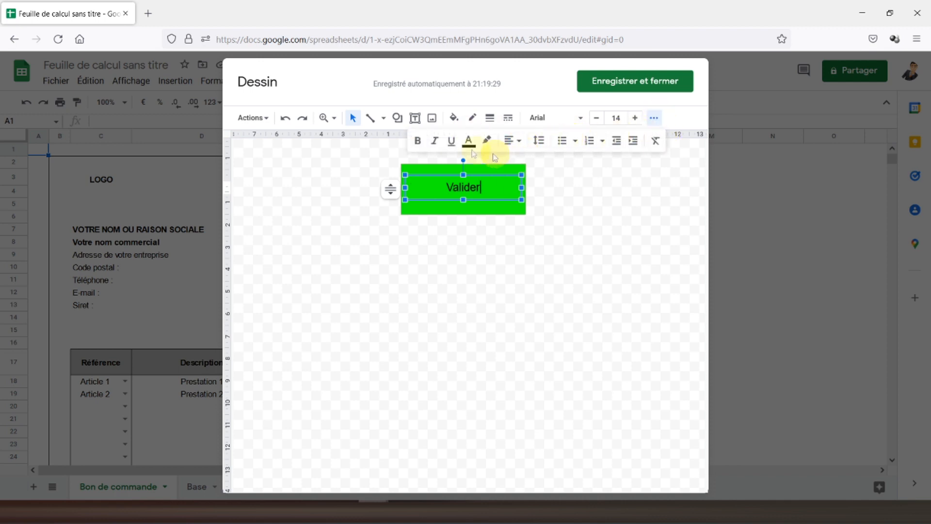
click(420, 145)
drag(480, 187, 446, 188)
click(418, 142)
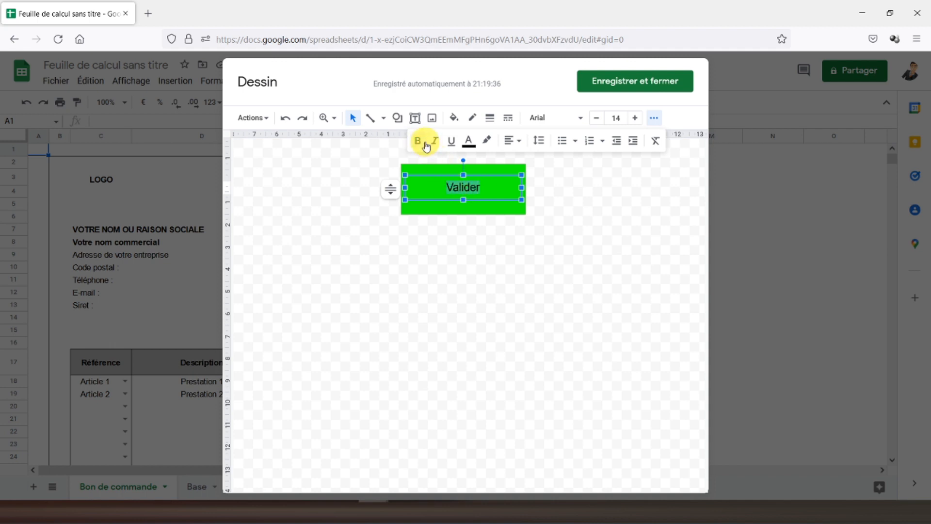
click(574, 193)
click(478, 186)
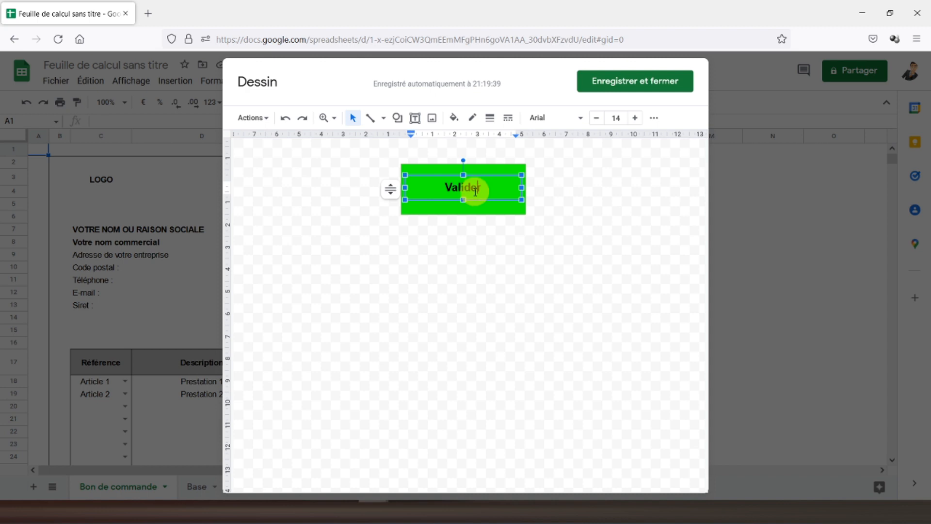
click(476, 202)
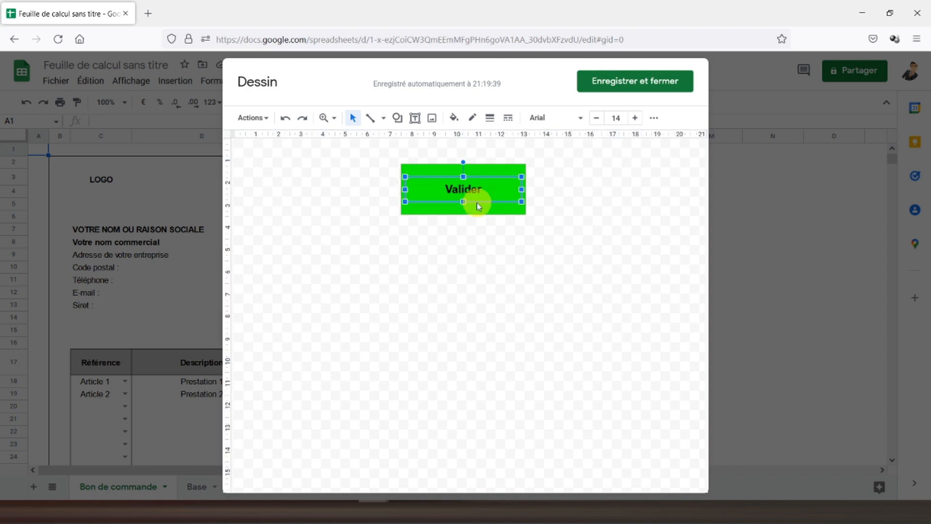
click(612, 82)
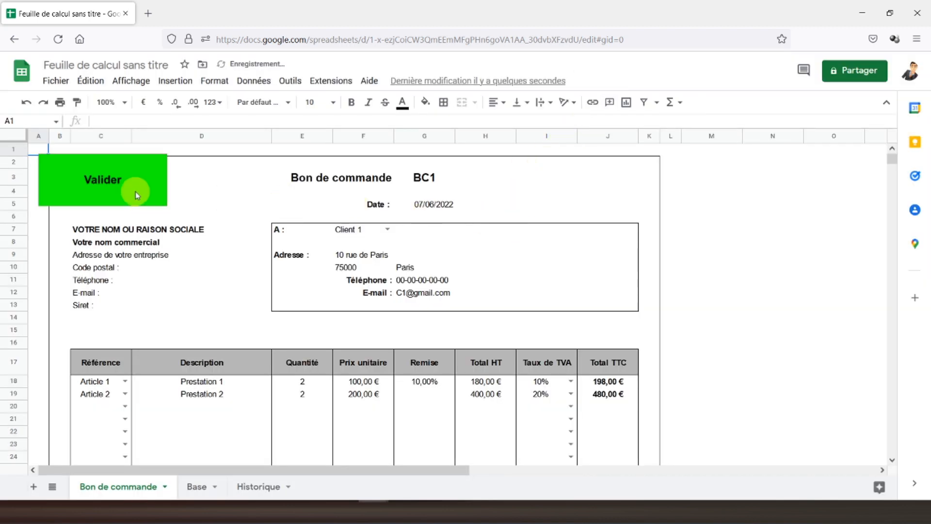
Step: Move Valider beside the form, then draw a red rectangle with a dark red border in a new drawing
mouse_move(153, 195)
mouse_down()
mouse_move(591, 260)
mouse_move(793, 260)
mouse_up()
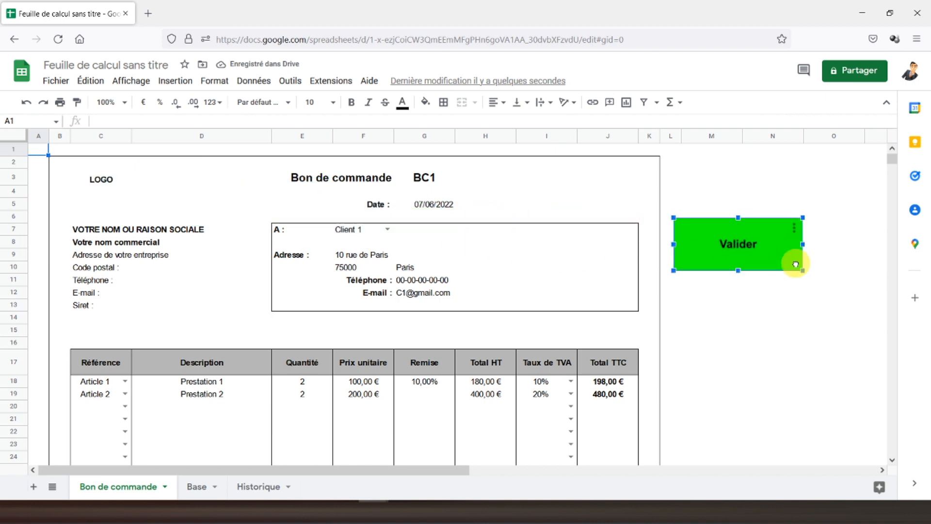
click(179, 86)
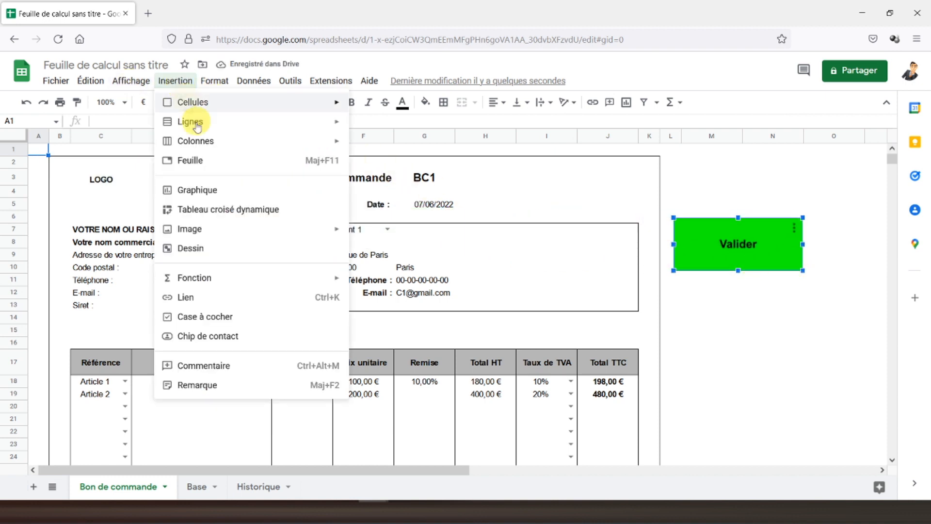
click(207, 249)
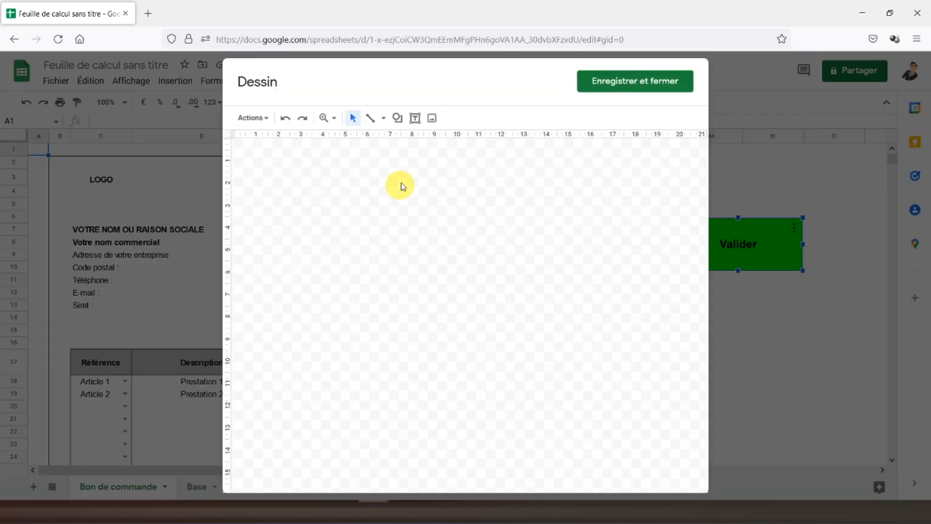
click(398, 118)
mouse_move(427, 139)
click(499, 144)
drag(398, 167, 519, 200)
click(454, 119)
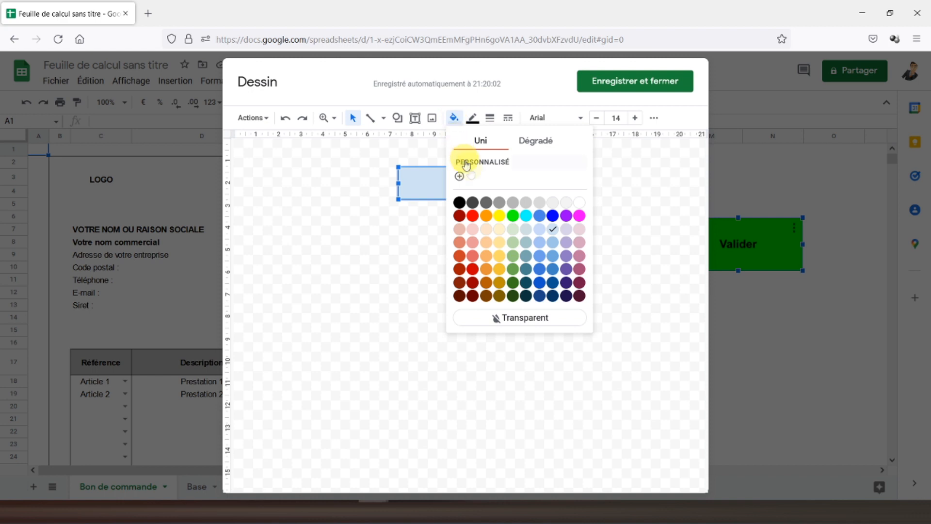
click(472, 213)
click(474, 119)
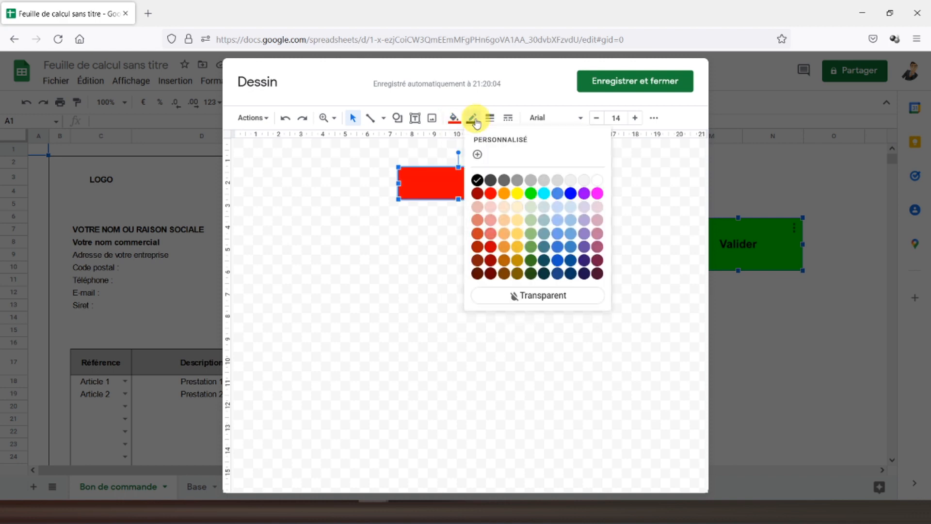
click(477, 193)
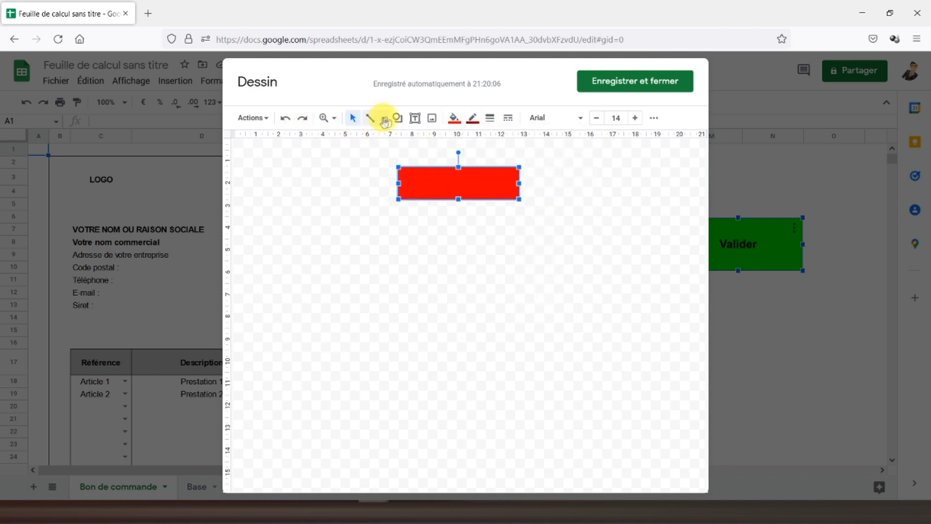
Step: Add a centred 'Supprimer' text box to the red rectangle and save the drawing
click(415, 118)
drag(400, 169, 518, 198)
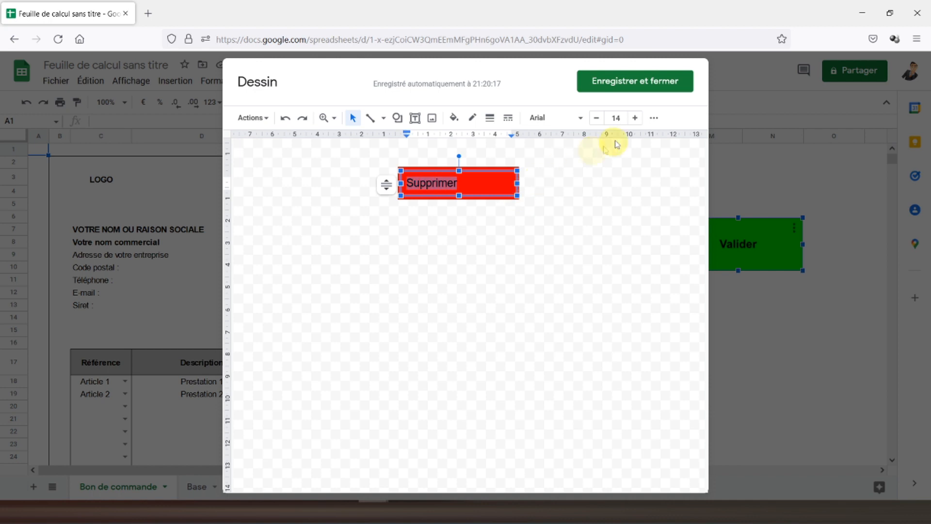
click(653, 118)
click(521, 145)
click(528, 159)
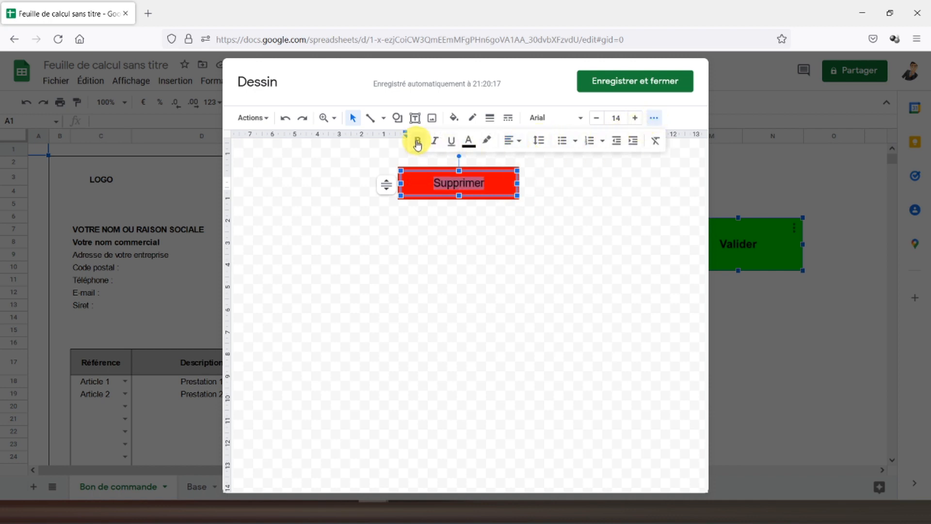
click(630, 82)
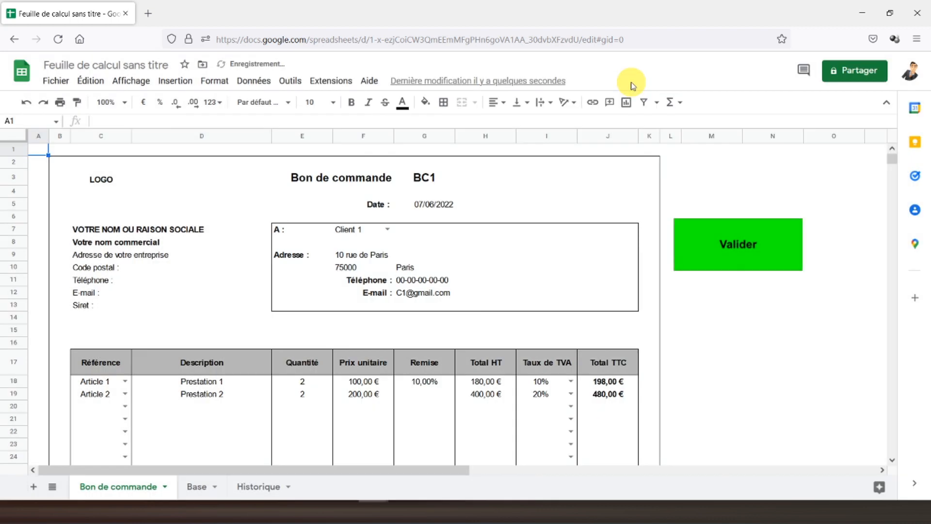
Step: Drag the red Supprimer button directly under the green Valider button, then return to cell A1
click(156, 190)
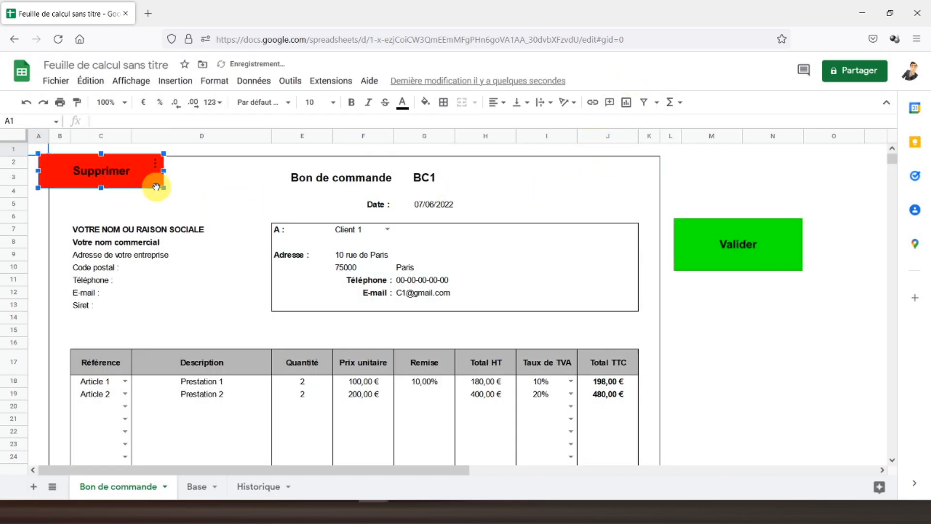
mouse_move(142, 184)
mouse_down()
mouse_move(757, 328)
mouse_move(782, 319)
mouse_up()
click(739, 355)
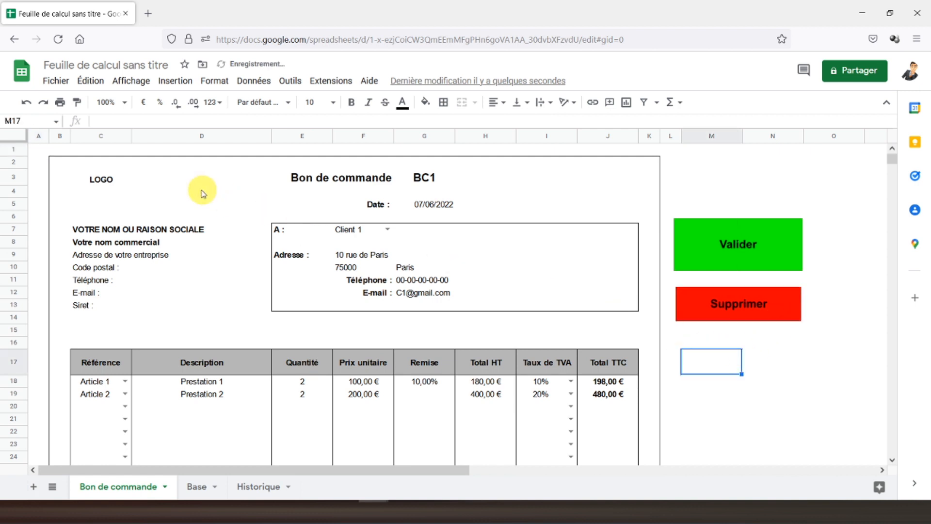
click(40, 158)
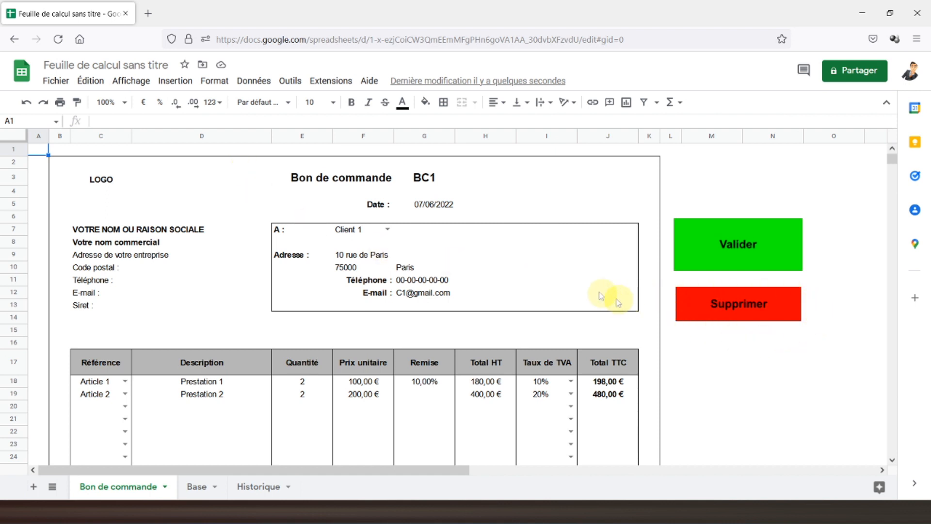
Step: Start recording a macro and select F7 plus the Référence, Quantité and Remise entries
click(315, 80)
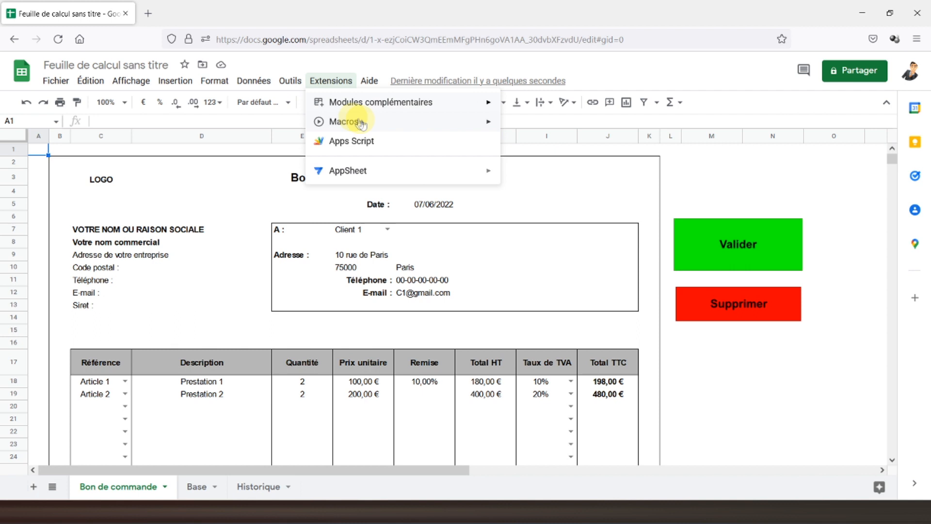
mouse_move(363, 125)
click(543, 126)
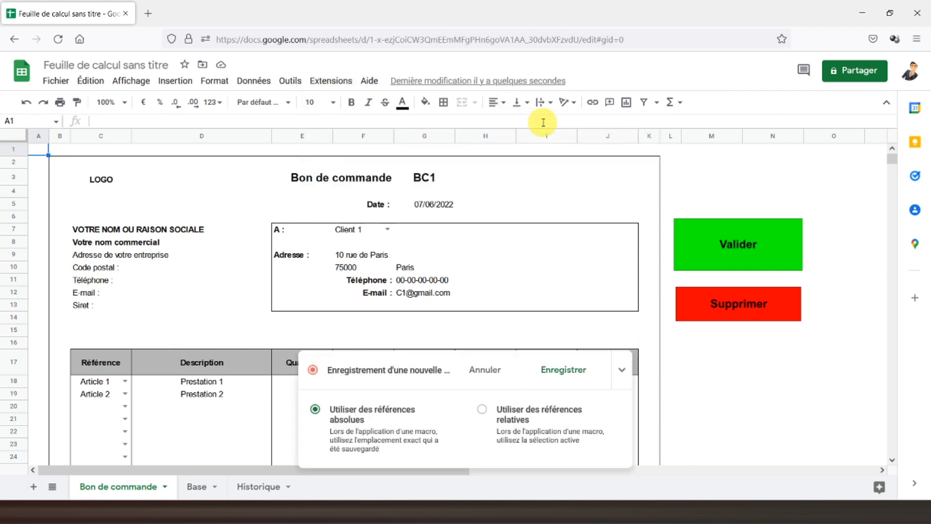
click(343, 227)
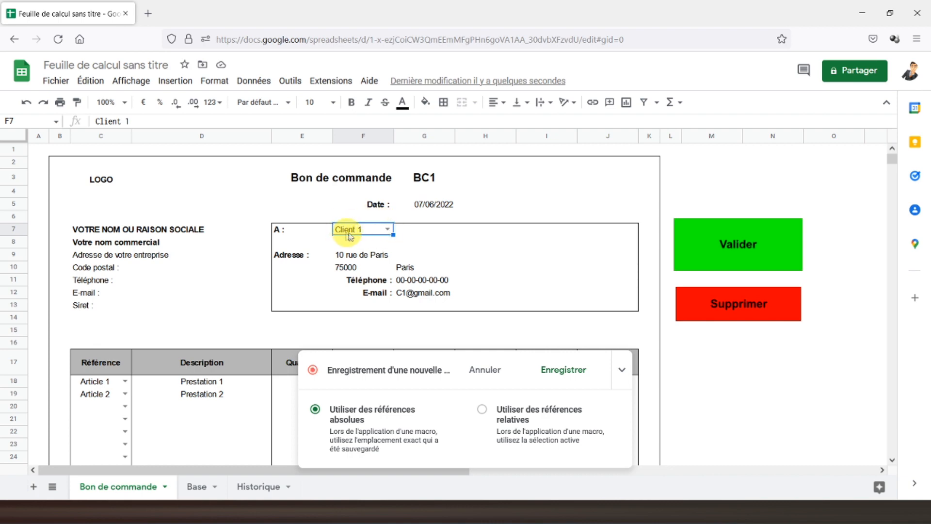
scroll(132, 186, down, 2)
scroll(131, 187, down, 2)
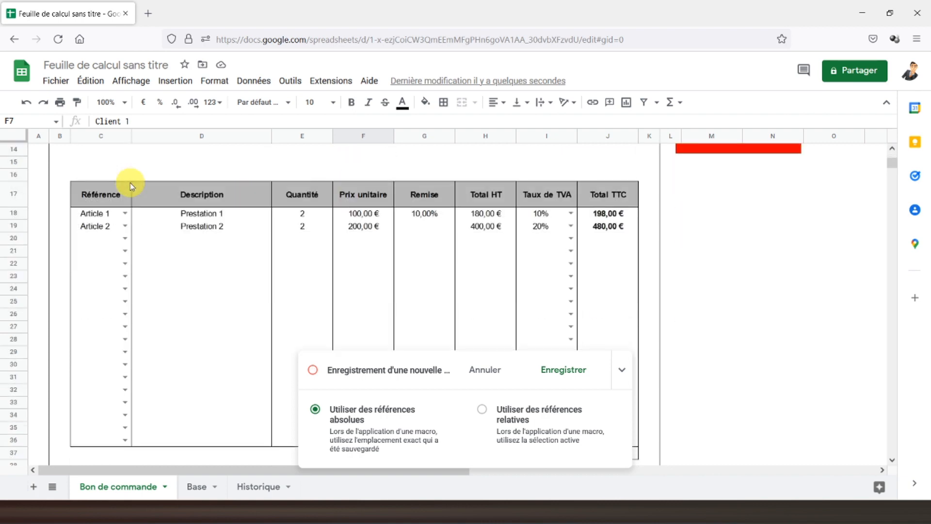
drag(104, 214, 104, 443)
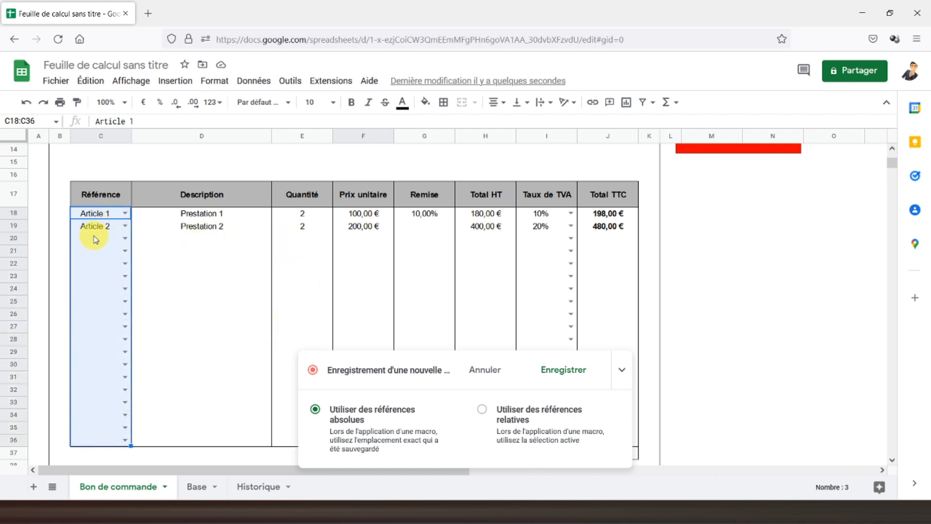
drag(293, 216, 288, 433)
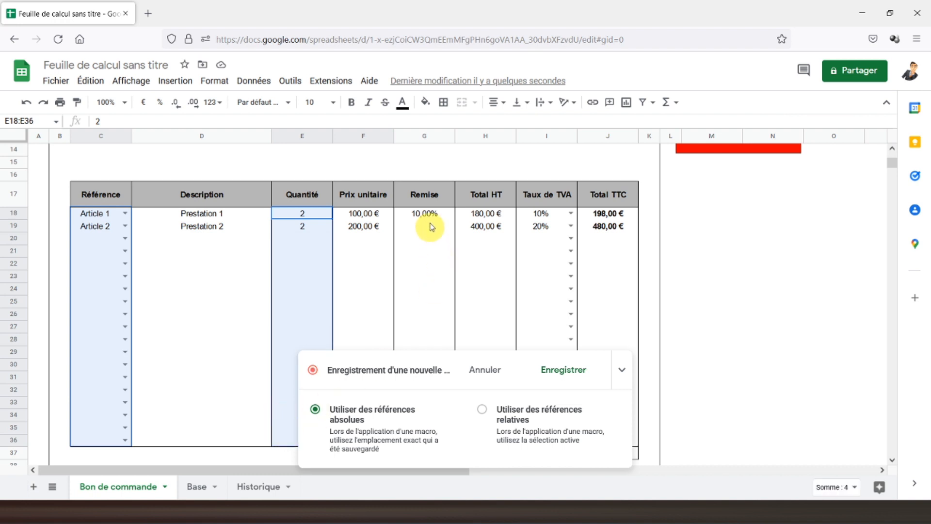
drag(430, 219, 423, 432)
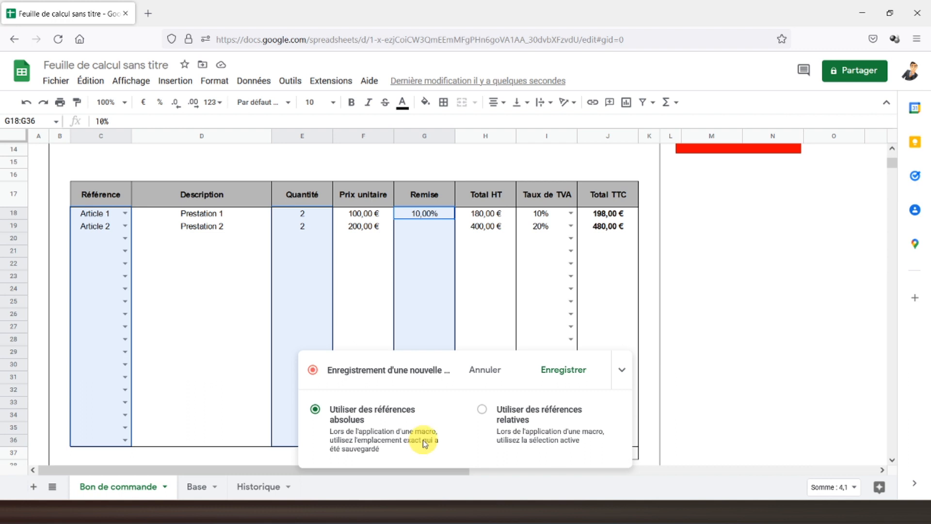
Step: Add the Taux de TVA entries to the selection, delete all selected values, and return to A1
scroll(443, 303, down, 5)
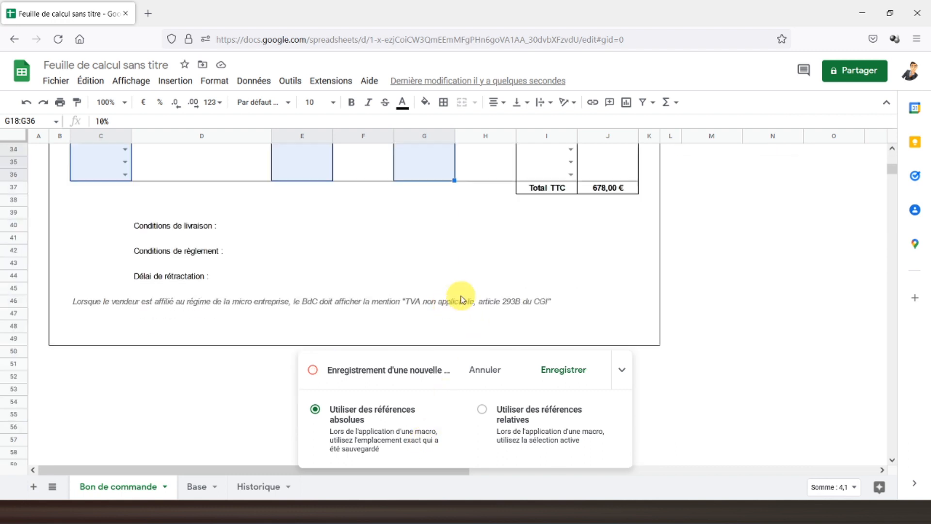
scroll(462, 291, up, 3)
scroll(462, 298, up, 2)
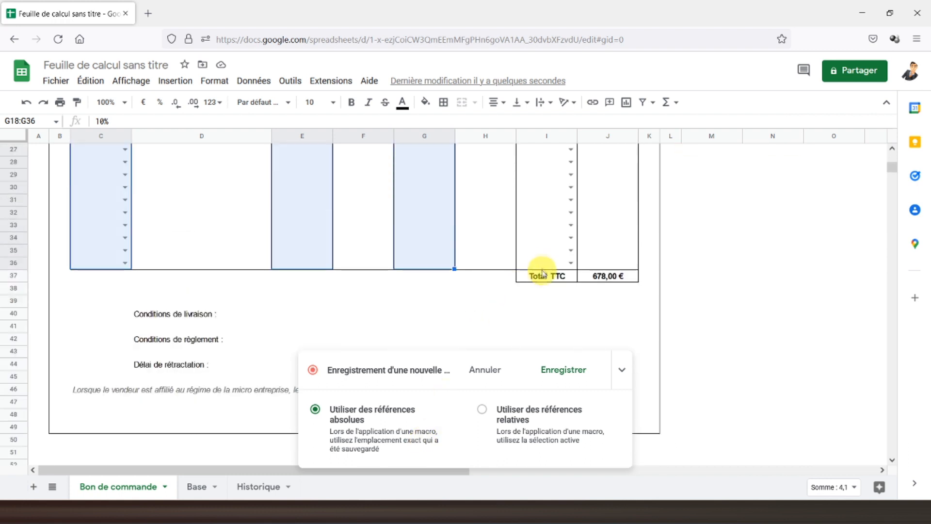
drag(545, 270, 540, 193)
scroll(320, 239, up, 5)
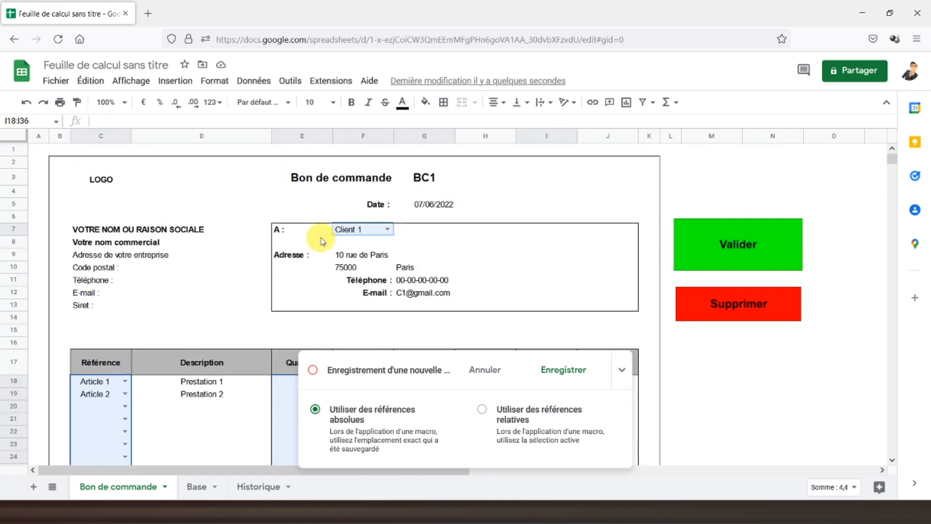
scroll(228, 245, down, 4)
scroll(208, 240, down, 4)
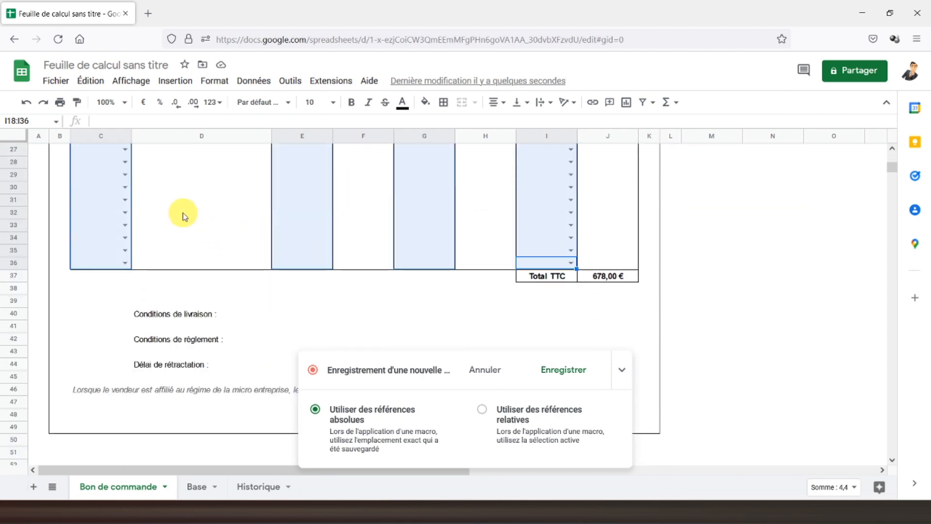
scroll(184, 216, up, 8)
key(Delete)
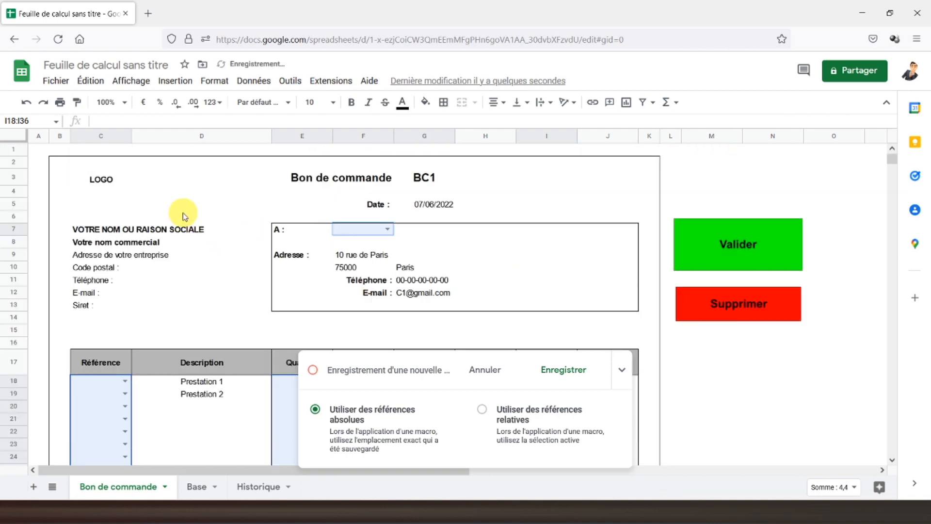
scroll(185, 216, down, 4)
scroll(184, 216, down, 4)
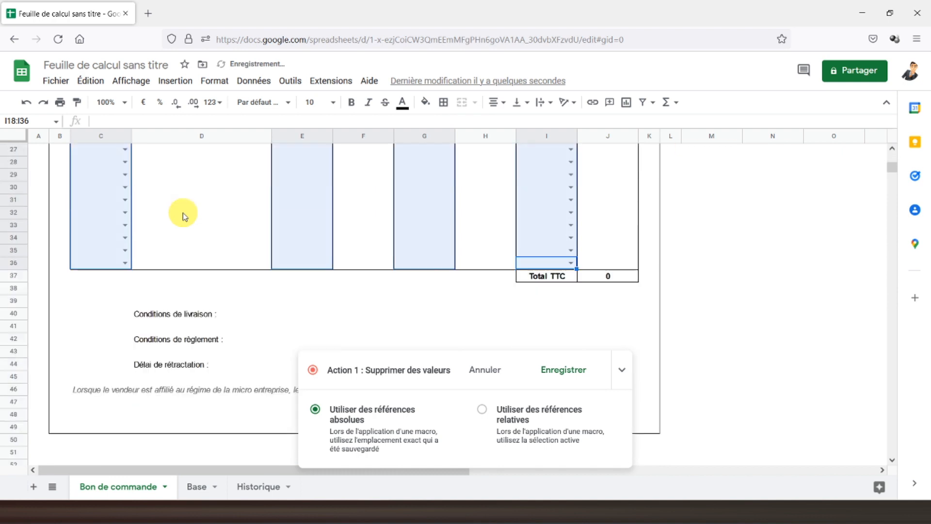
scroll(184, 216, up, 8)
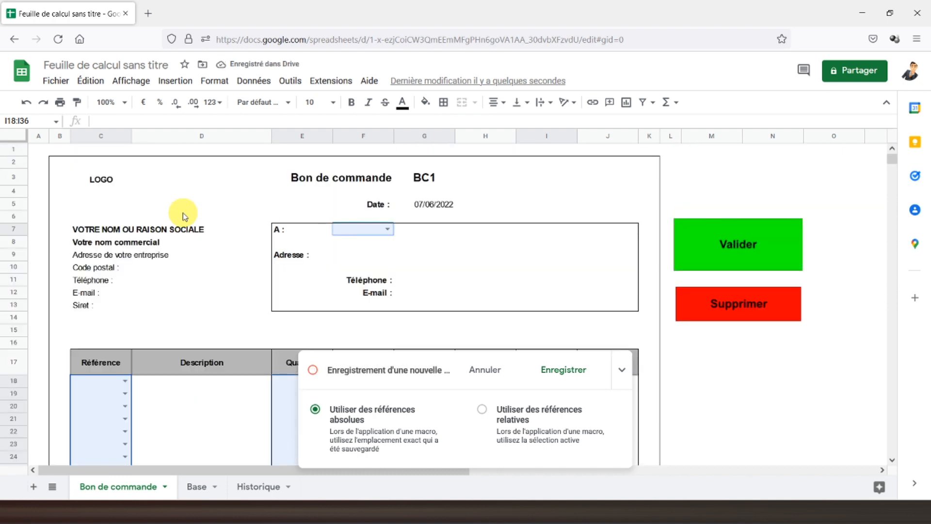
click(38, 150)
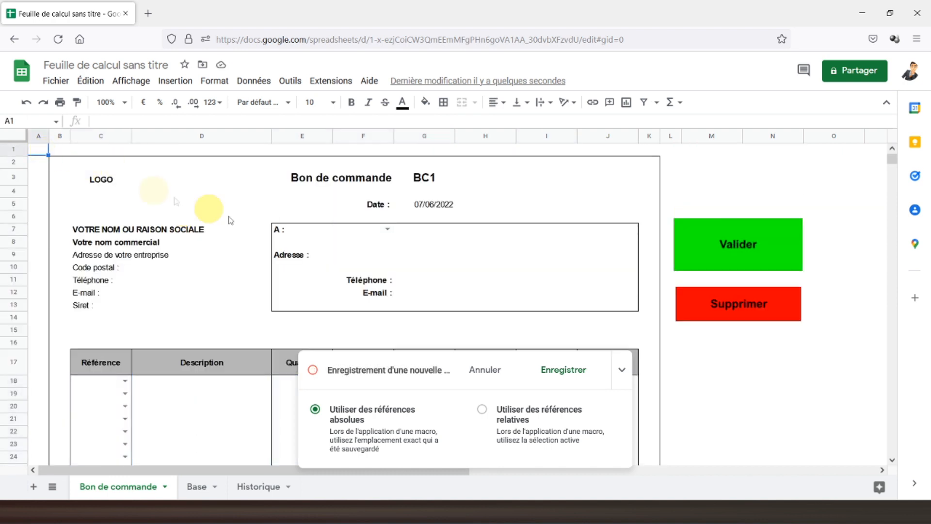
Step: Stop the recording and save the clearing macro as 'suppression'
click(564, 370)
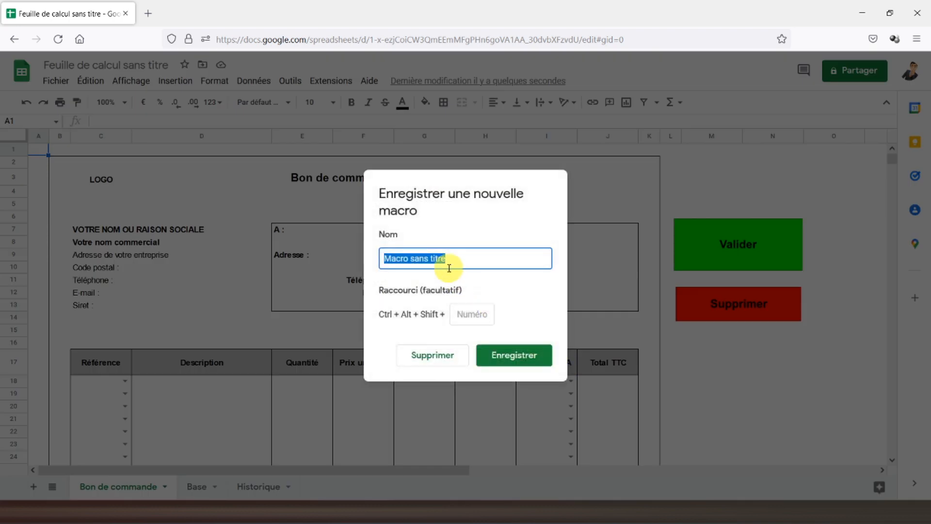
text(suppression)
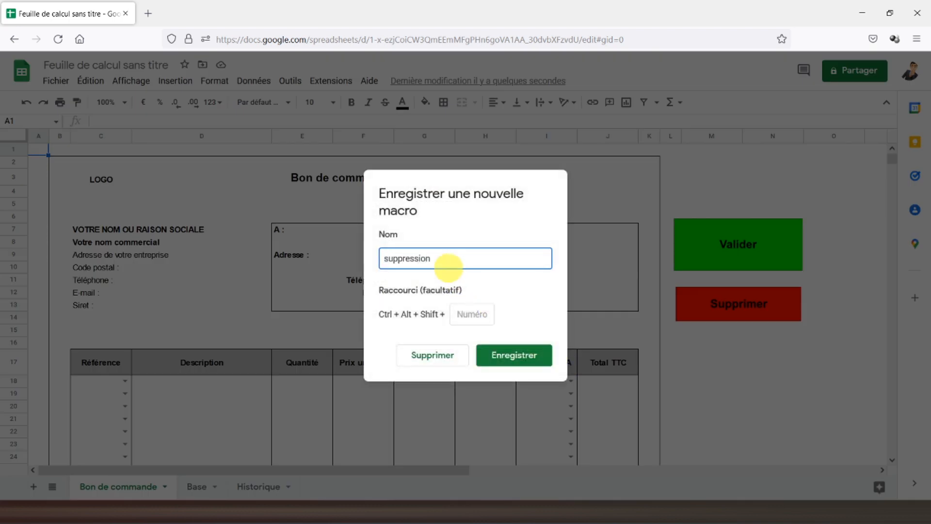
click(515, 355)
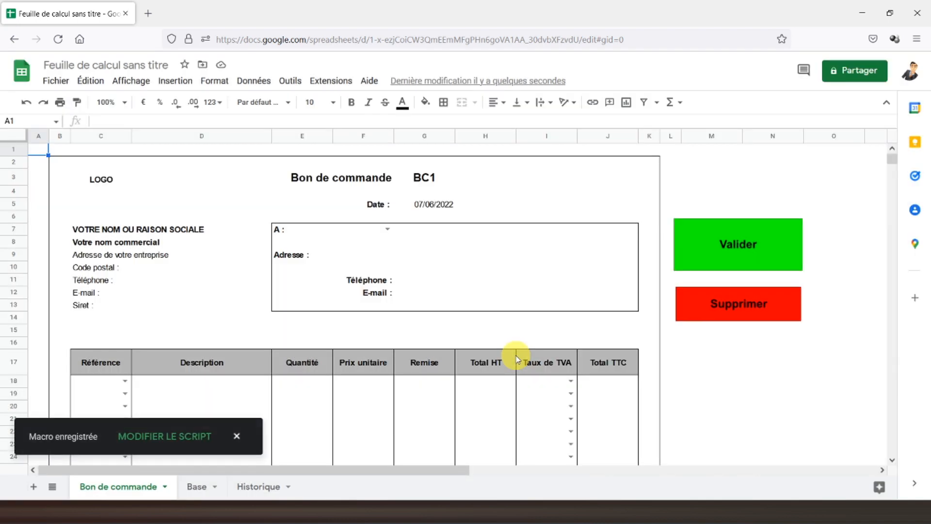
Step: Assign the suppression script to the red Supprimer drawing
click(773, 302)
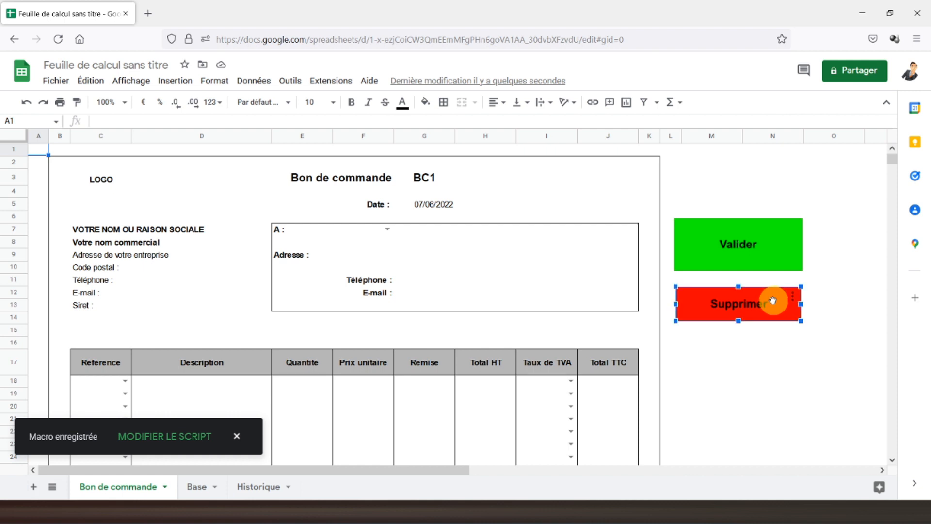
click(792, 300)
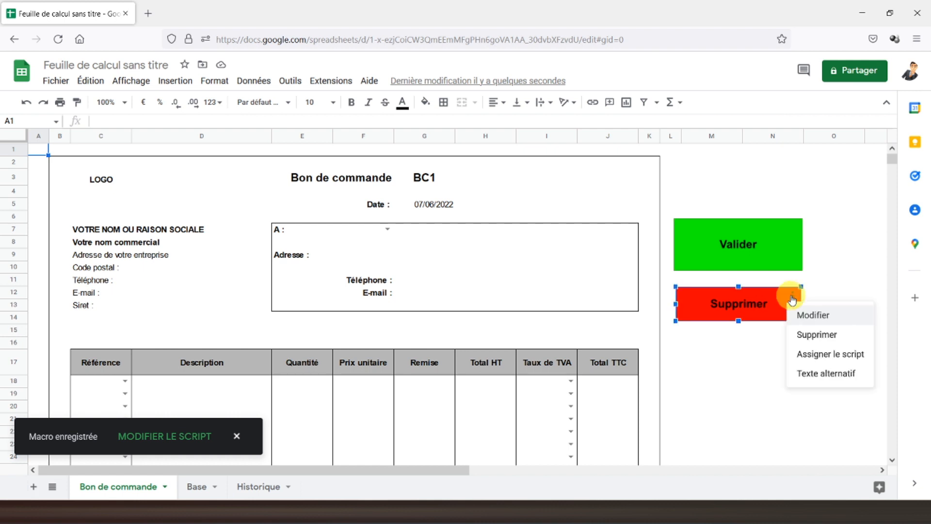
click(820, 354)
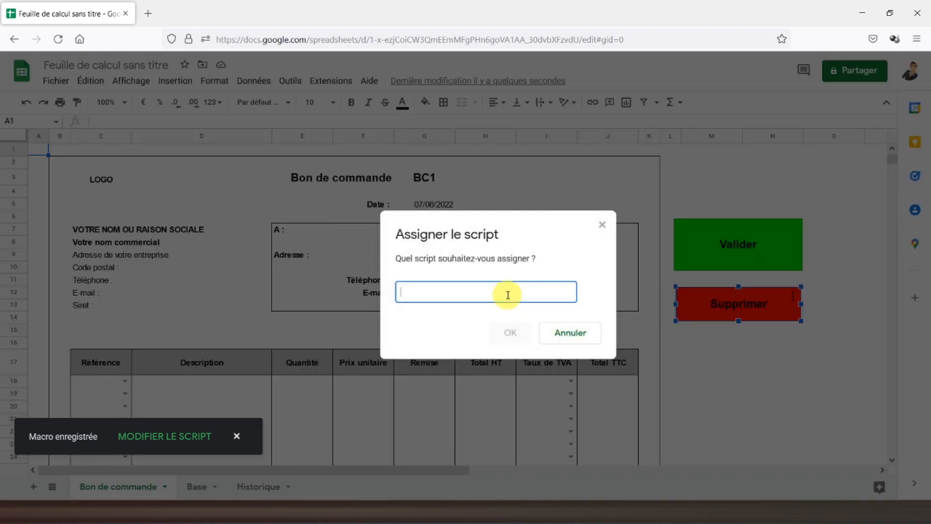
text(suppression)
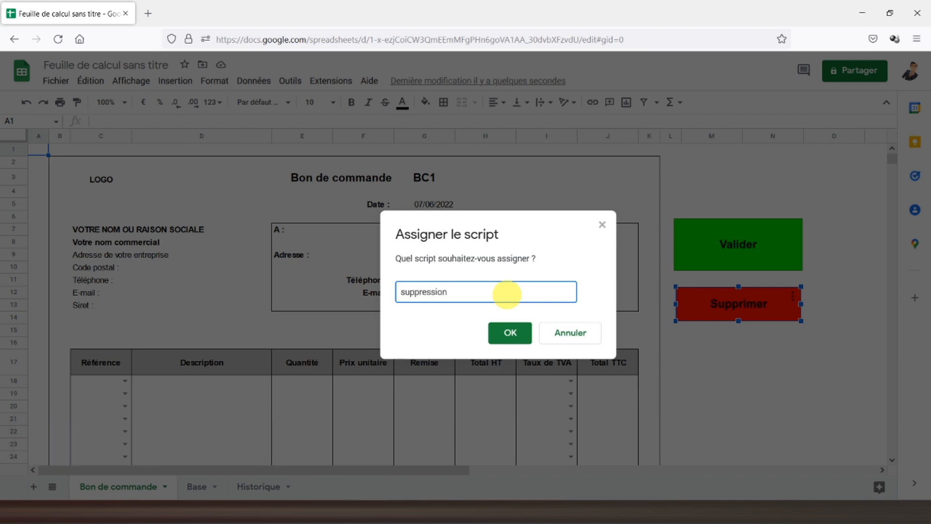
click(511, 331)
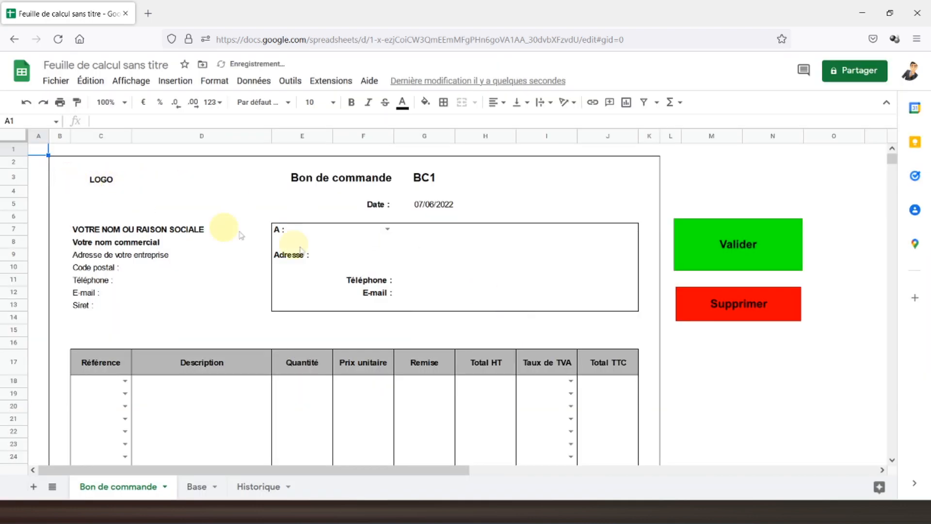
Step: Choose Client 1 in F7 and Article 1 in C18, with quantity 1 in E18
click(388, 229)
click(354, 245)
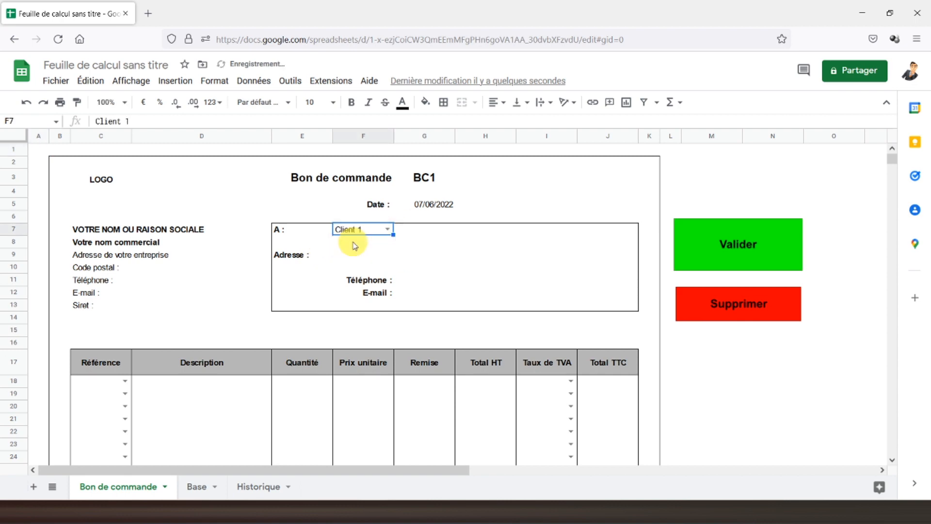
click(126, 383)
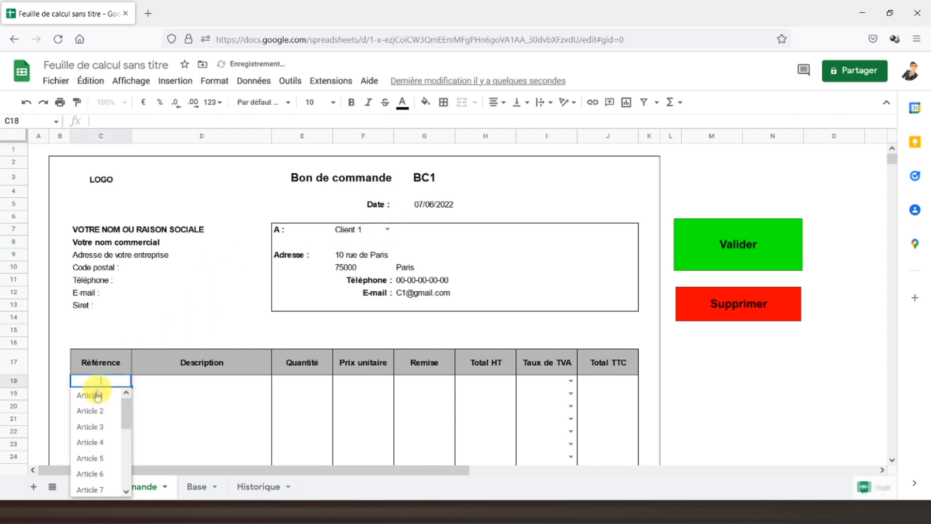
click(87, 394)
click(299, 388)
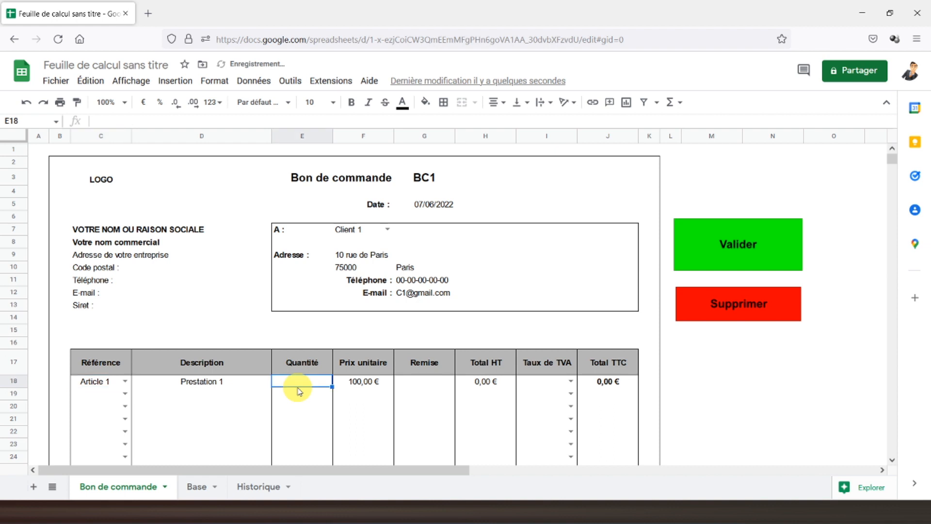
text(1)
key(Tab)
Step: Give the line a 10% discount and 2,1% VAT, then click Supprimer
key(Tab)
text(1)
key(Tab)
key(Tab)
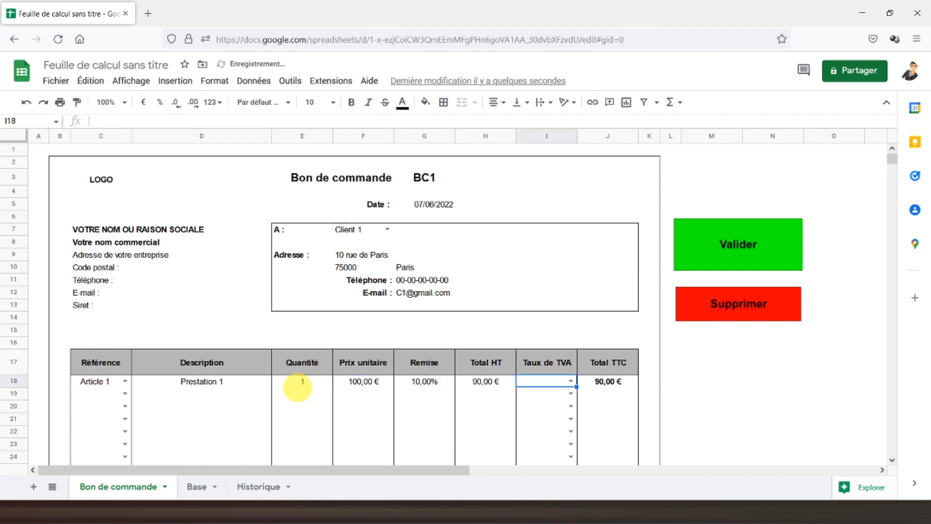
click(570, 382)
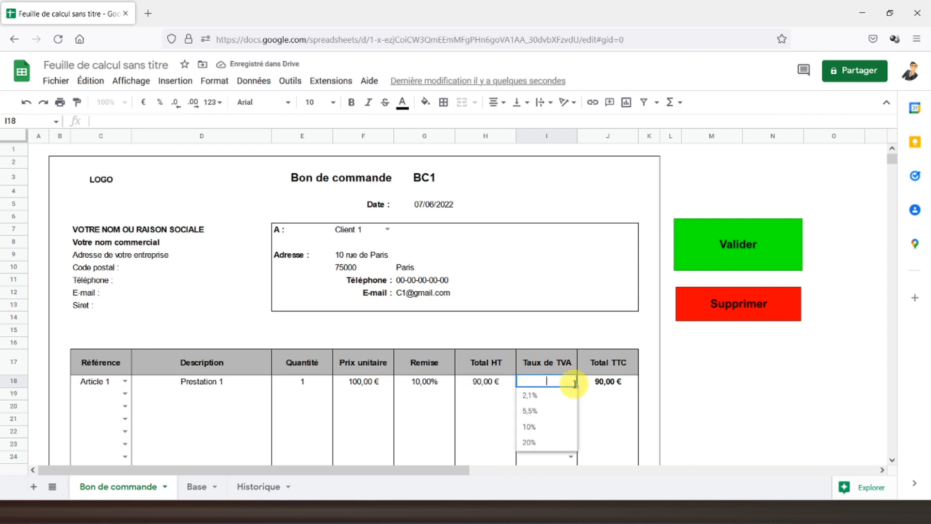
click(537, 397)
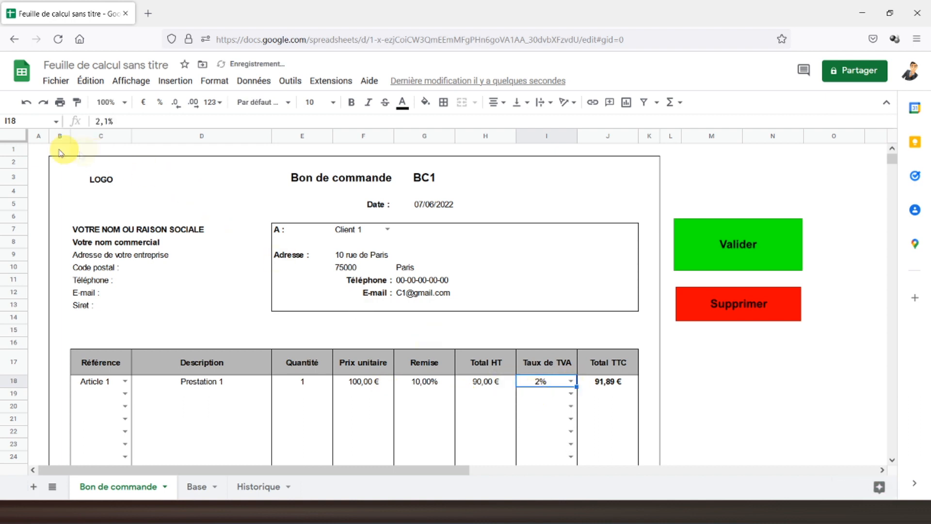
click(40, 149)
click(741, 311)
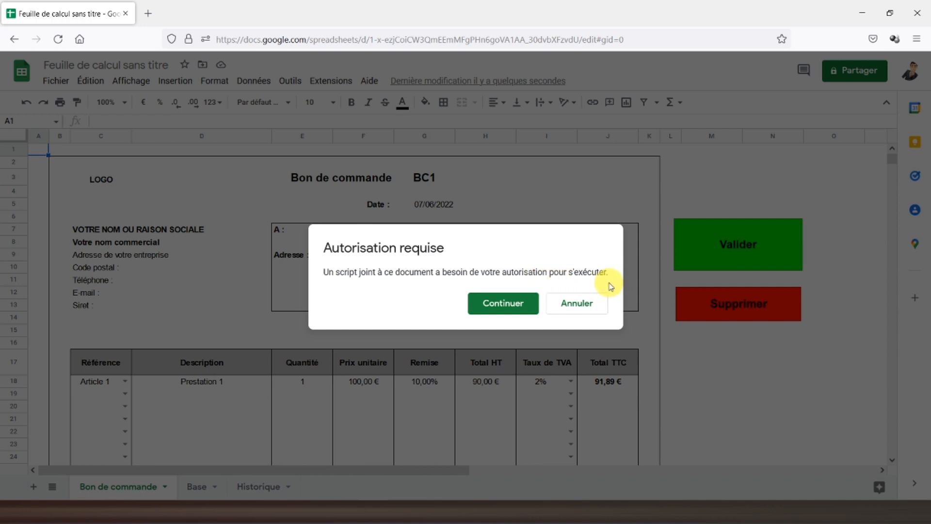
Step: Authorise the clearing script with Continuer and run Supprimer again
click(506, 303)
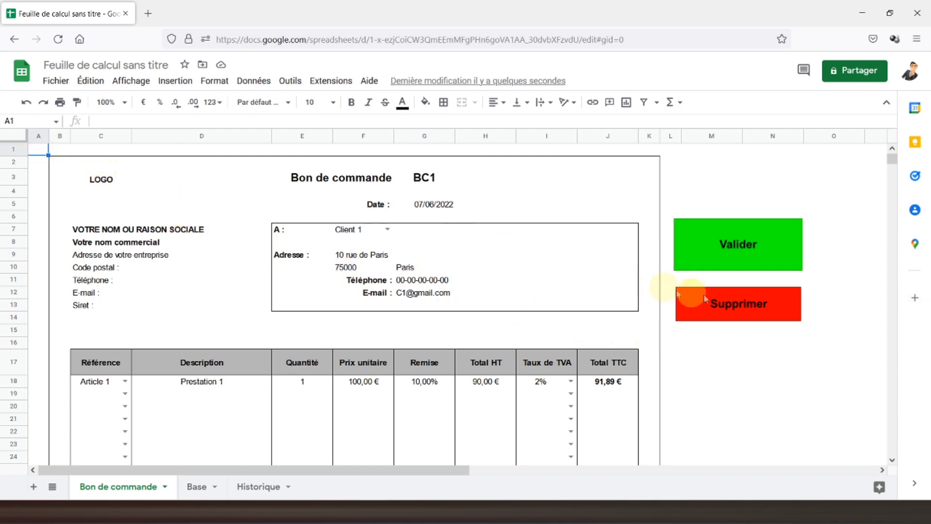
click(739, 303)
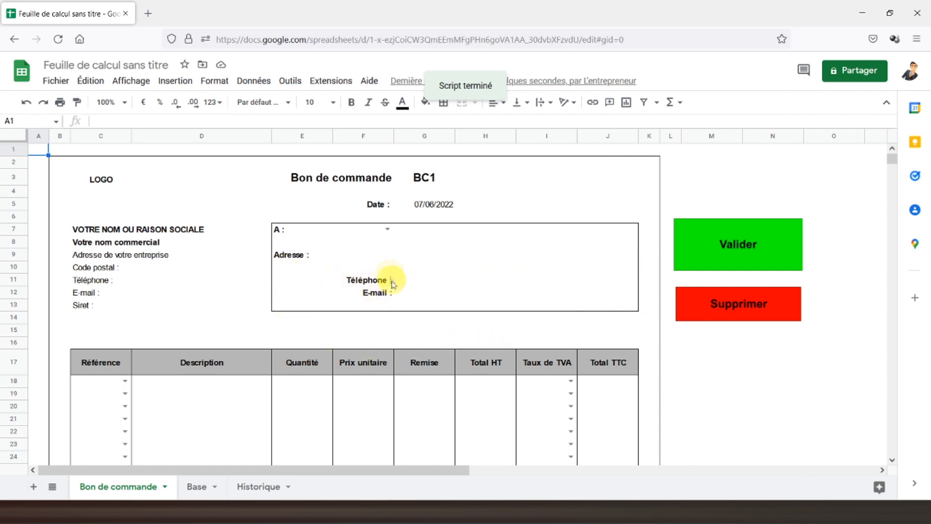
Step: Choose Client 1 as recipient and Article 1 on the first order line
scroll(393, 277, down, 5)
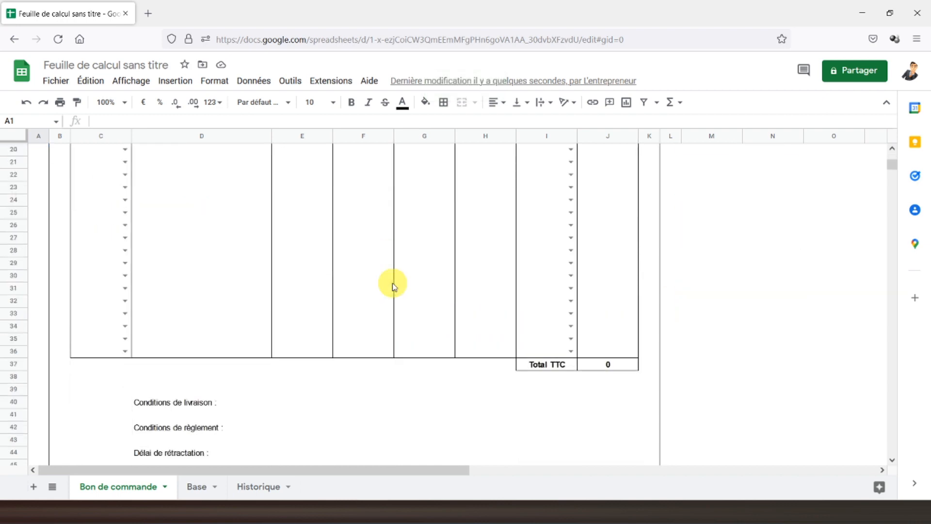
scroll(394, 285, up, 5)
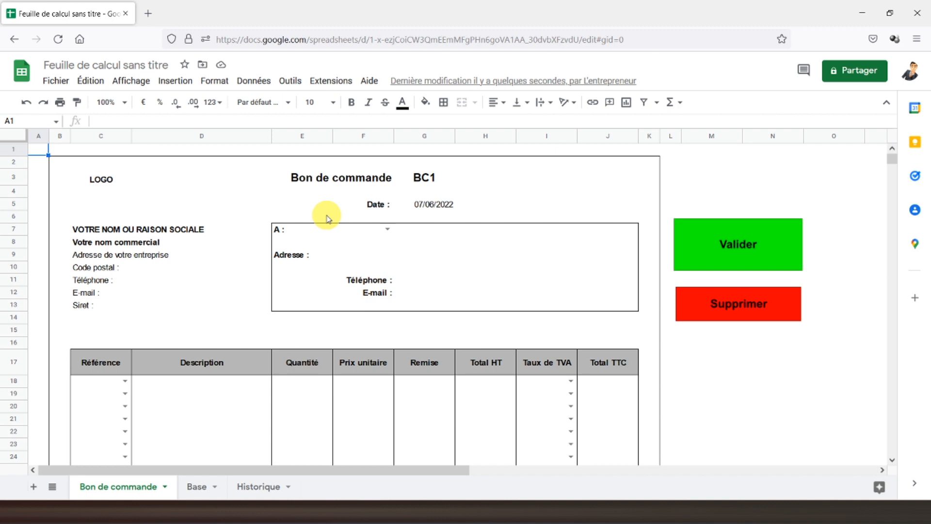
click(328, 83)
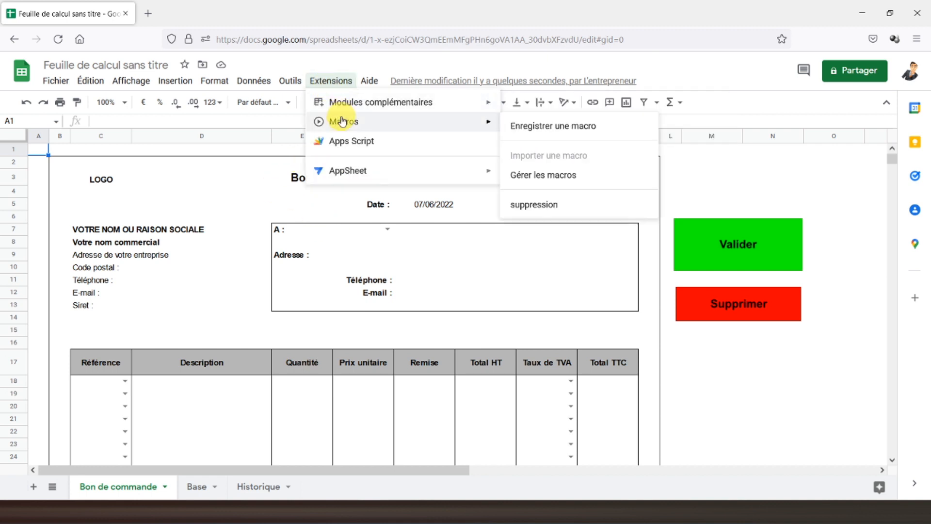
click(196, 205)
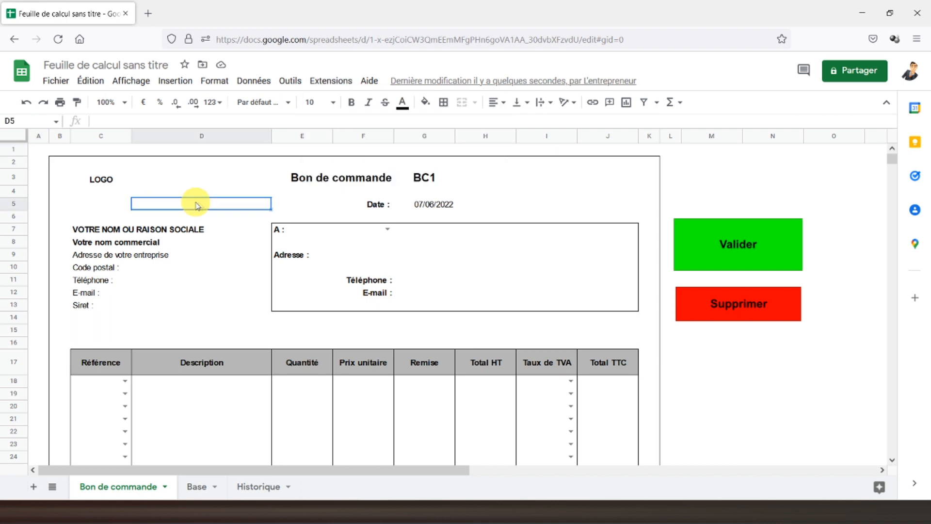
click(387, 229)
click(378, 242)
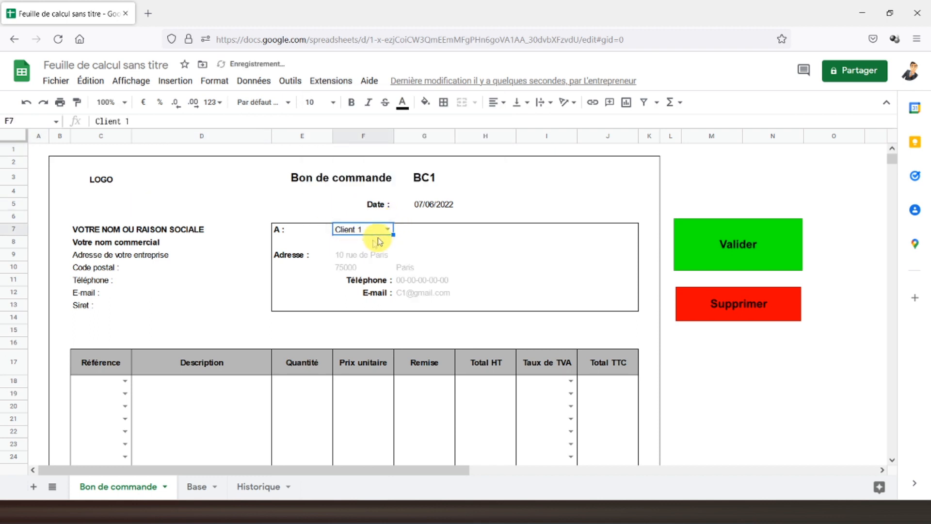
click(125, 381)
click(103, 400)
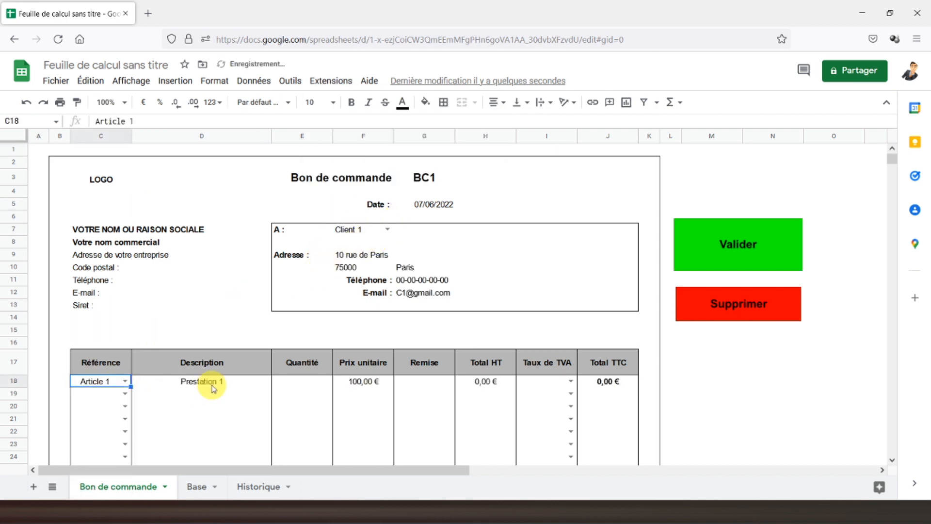
Step: Enter quantity 1, 0 discount and 10% VAT for a 110,00 € total, ending on A1
click(302, 389)
text(1)
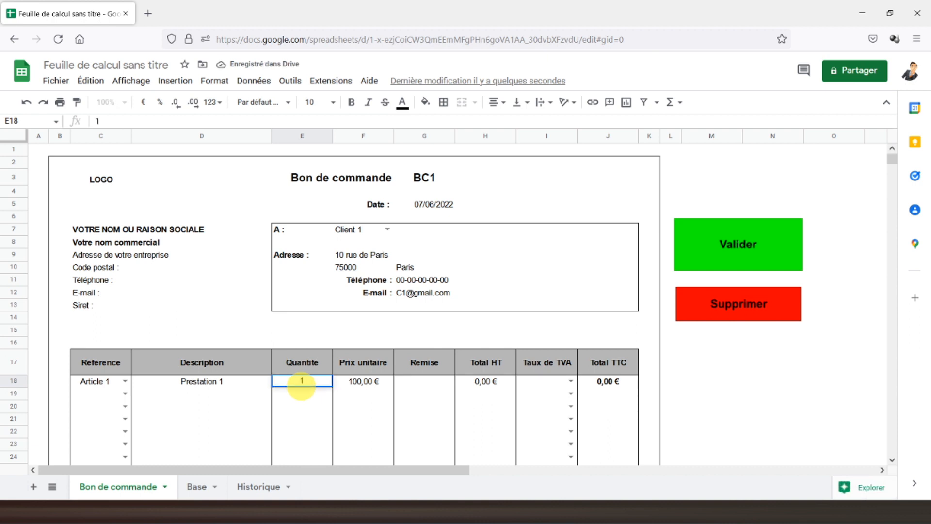
click(433, 387)
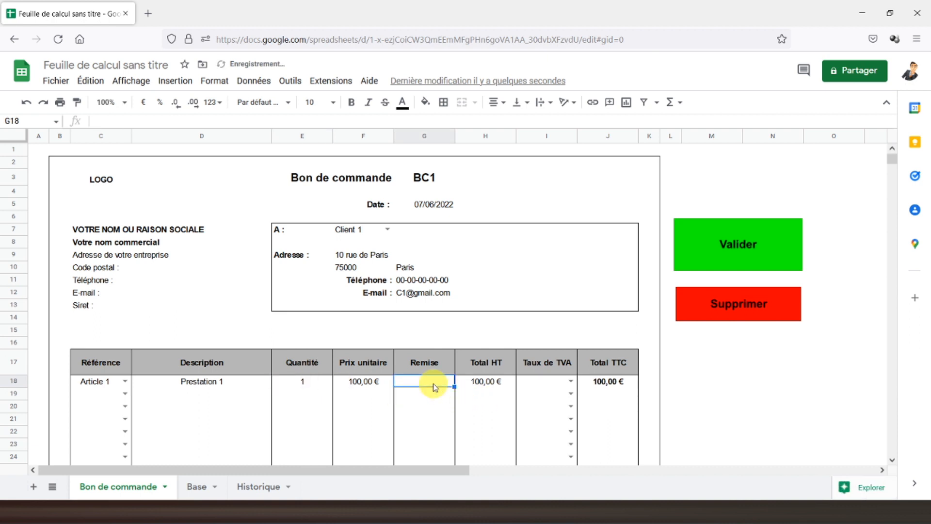
text(0)
key(Return)
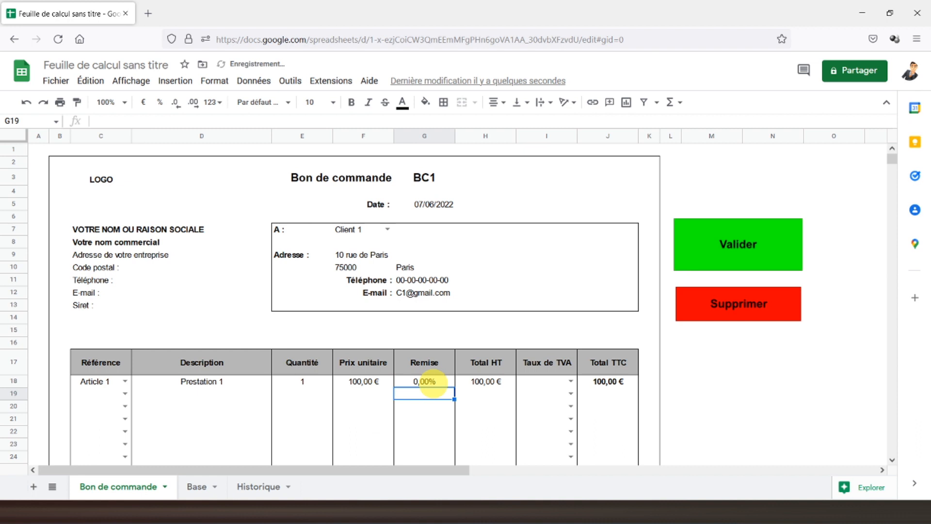
click(565, 381)
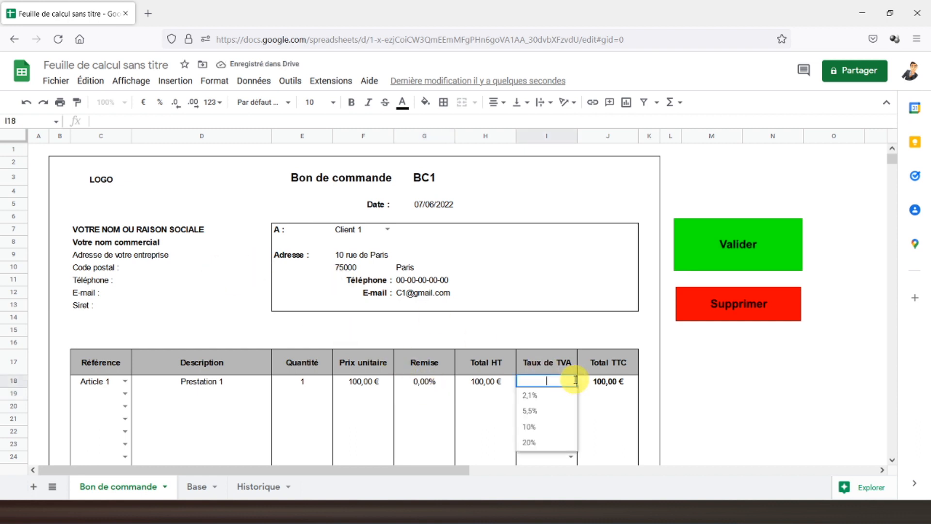
click(530, 426)
click(45, 153)
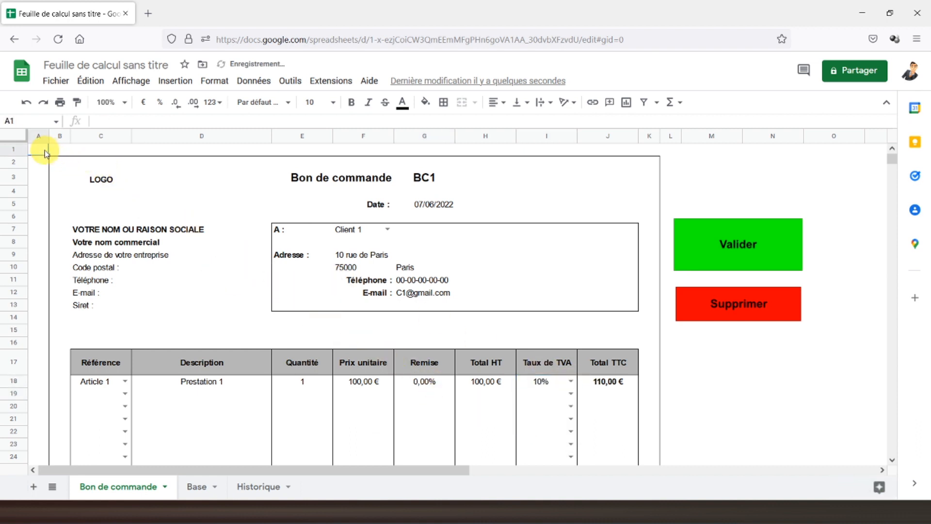
Step: Start recording a new macro from Extensions > Macros
click(333, 81)
mouse_move(362, 130)
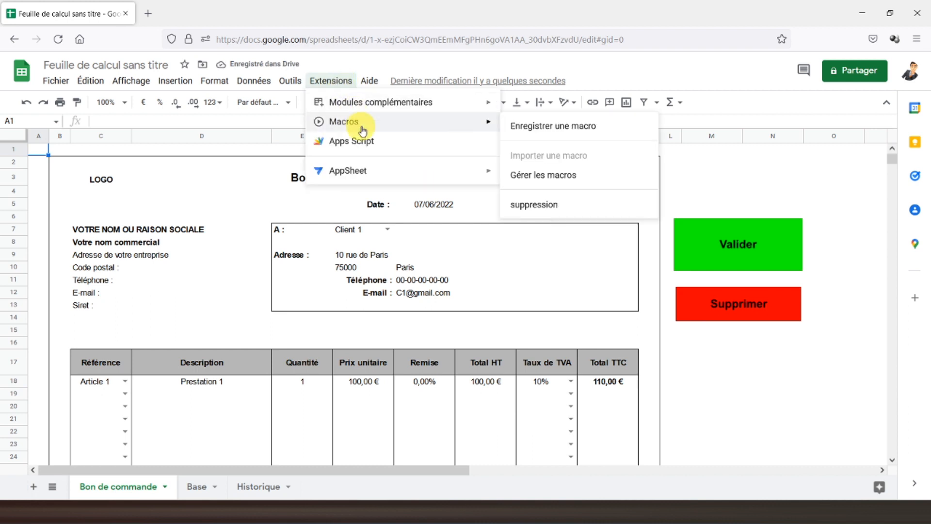
click(566, 127)
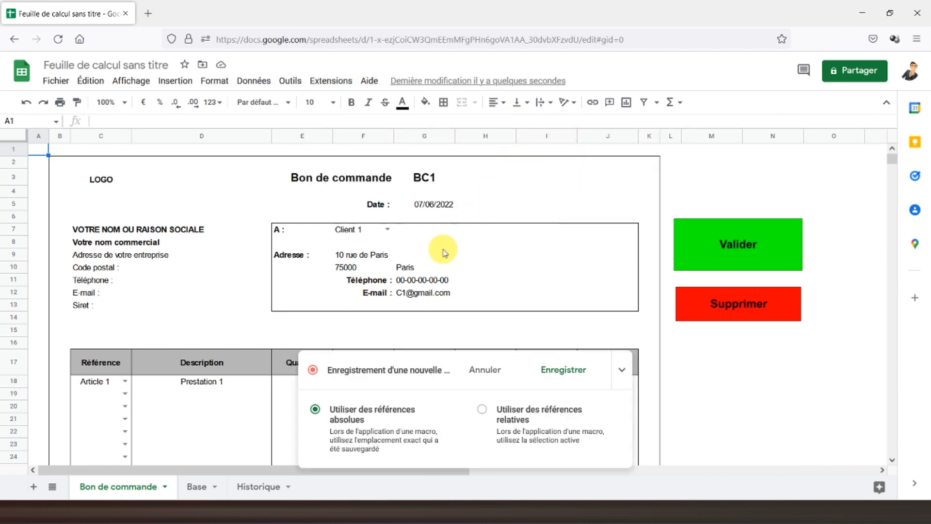
Step: Insert a blank column to the left of column C on the Historique sheet
click(259, 490)
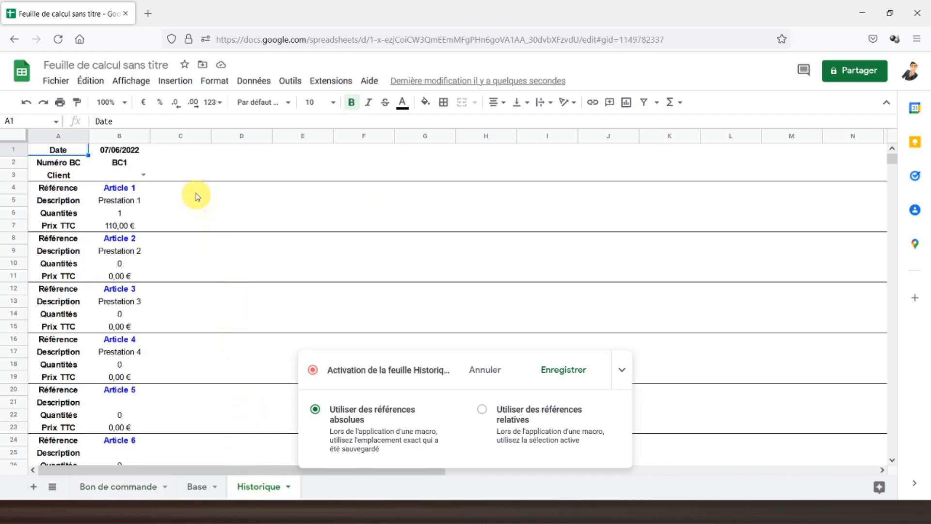
click(182, 135)
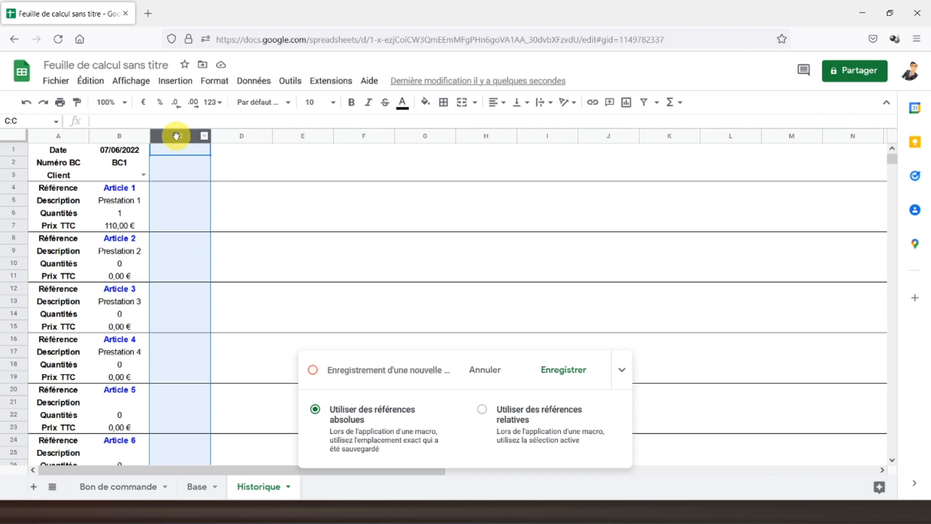
right_click(178, 139)
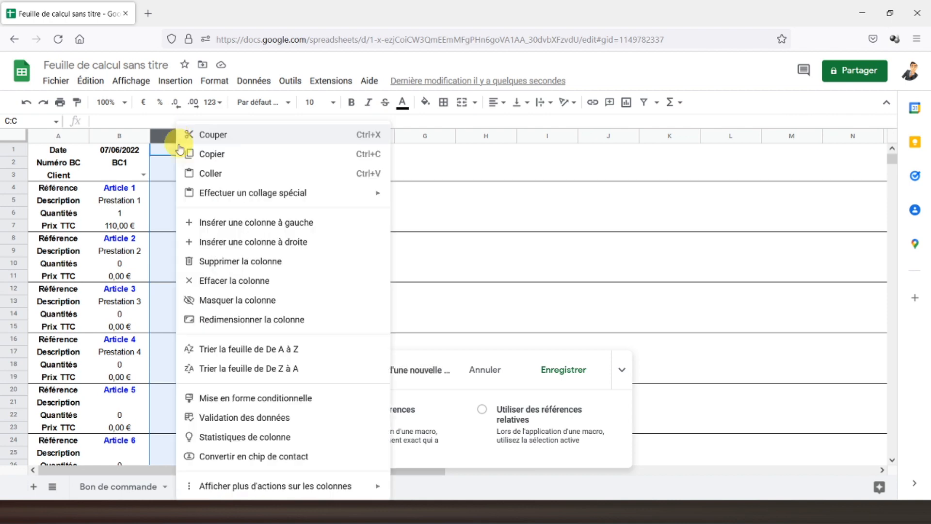
click(224, 227)
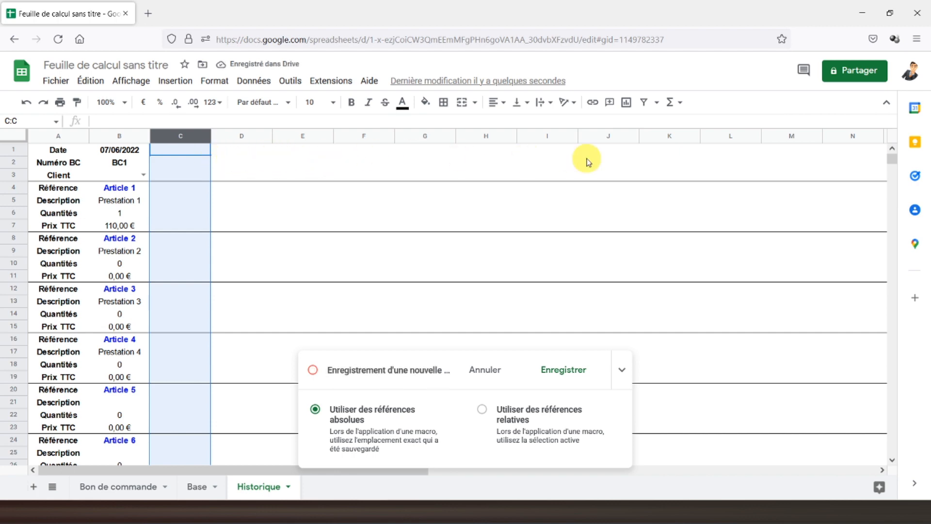
click(116, 136)
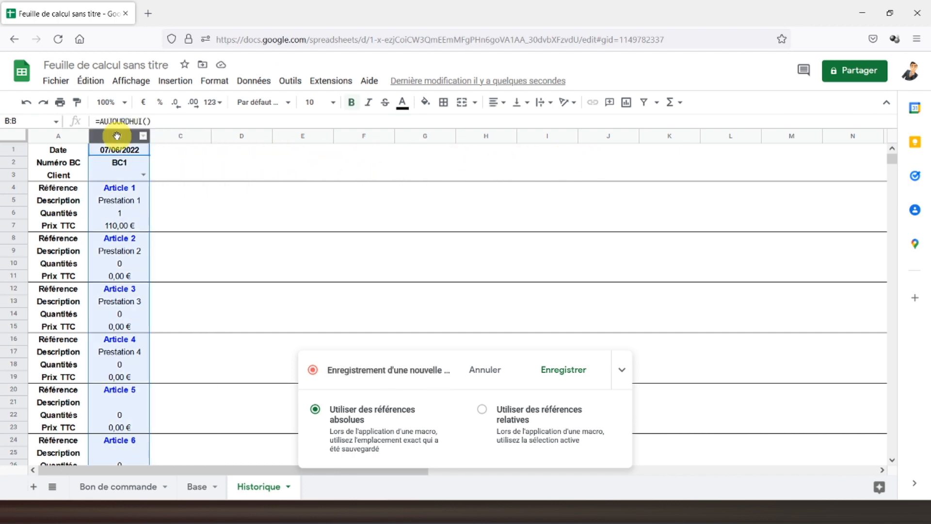
Step: Copy column B into Historique column C as values only, then return to Bon de commande
right_click(116, 136)
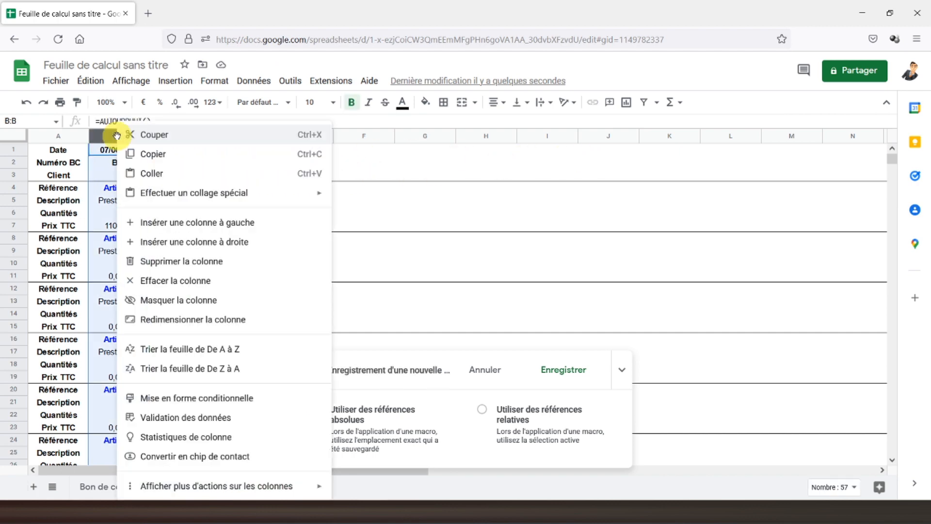
click(145, 154)
click(175, 137)
right_click(175, 137)
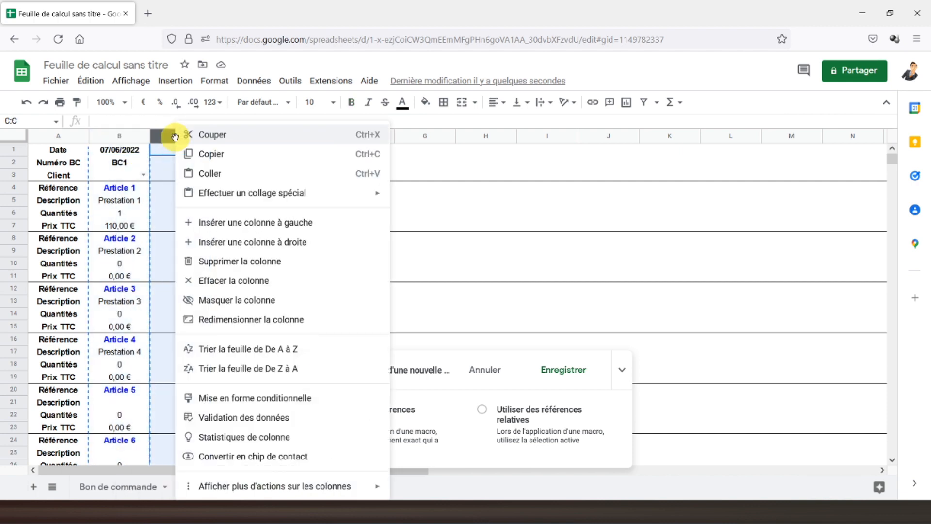
mouse_move(219, 194)
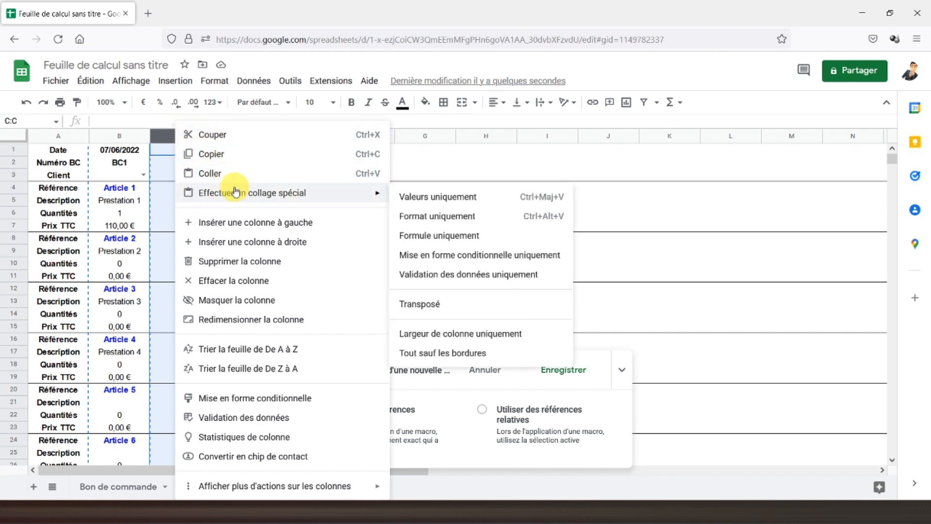
click(167, 140)
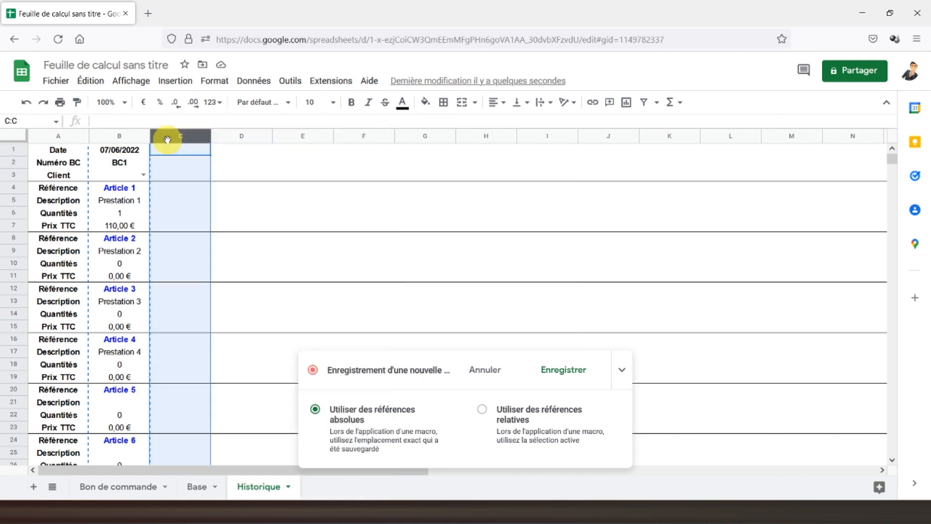
key(ctrl+shift+v)
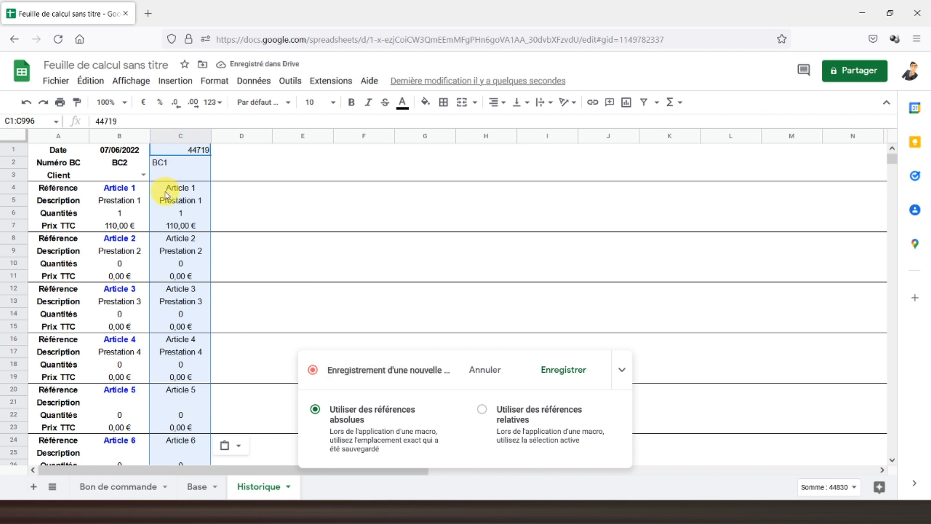
click(58, 153)
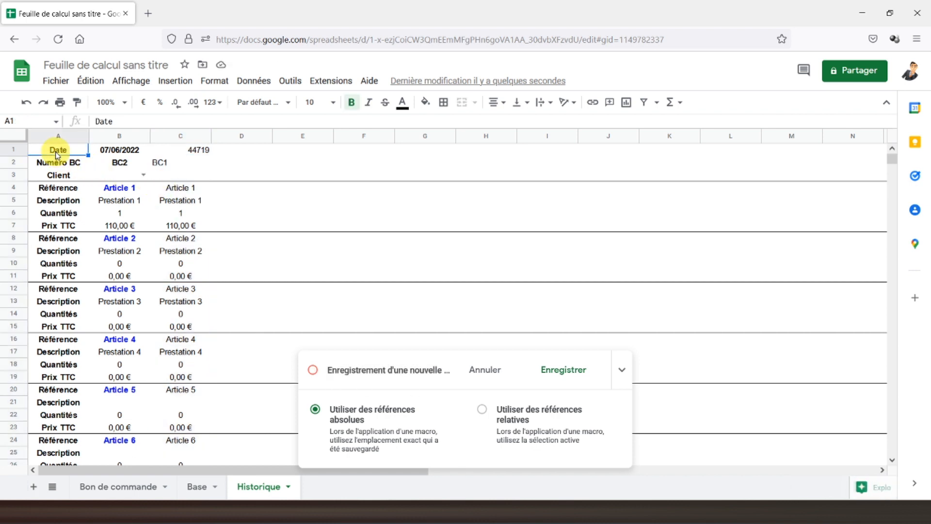
click(113, 487)
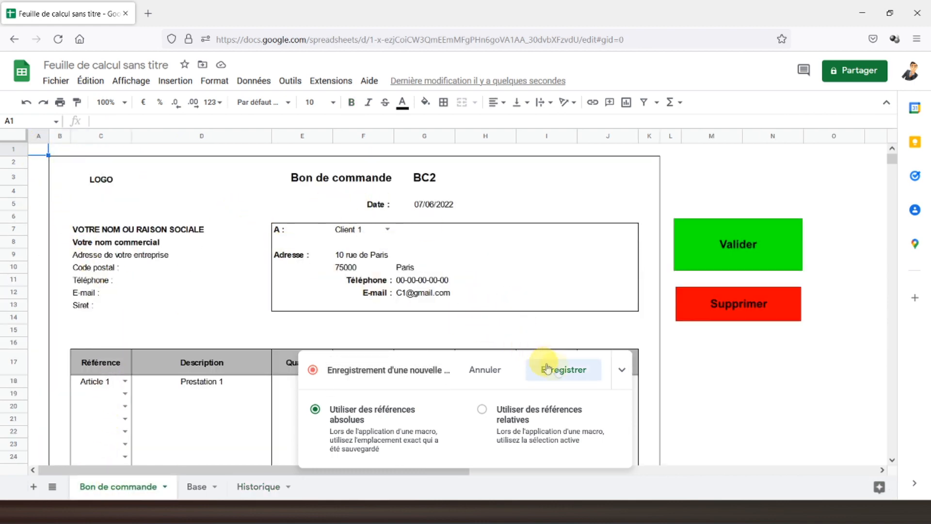
Step: Stop the recording and save the archiving macro as 'valider'
click(558, 370)
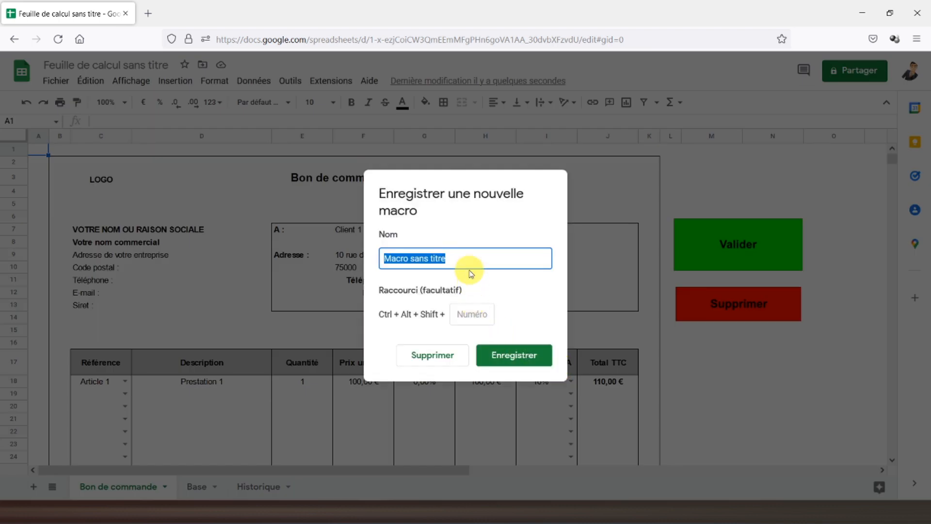
text(valider)
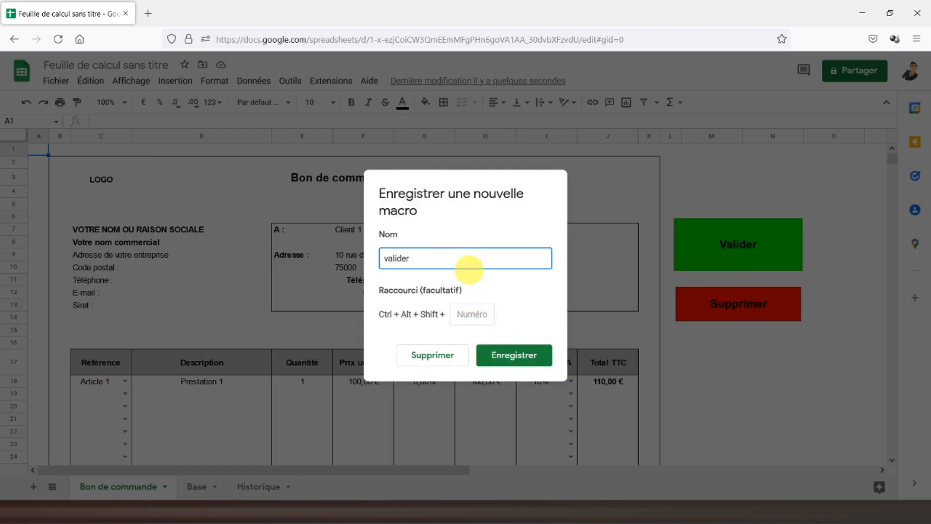
click(517, 357)
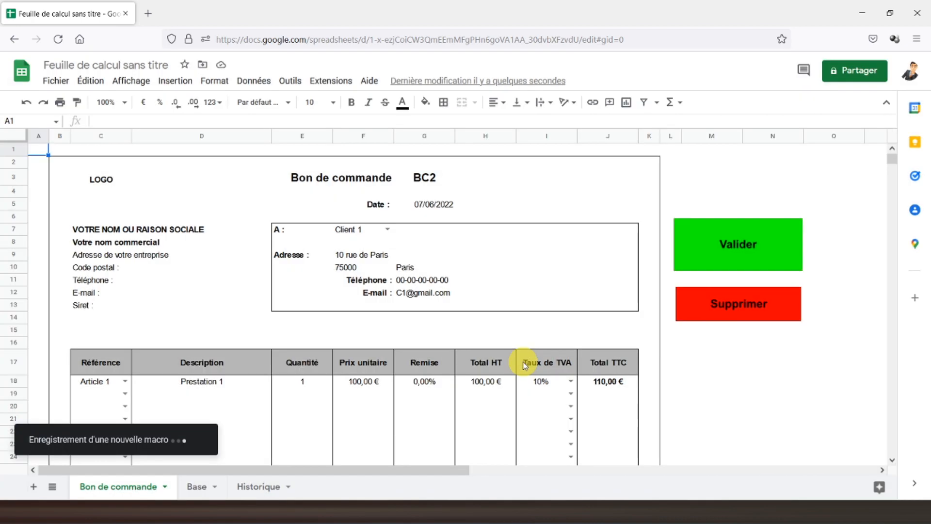
Step: Assign the valider script to the green Valider drawing
click(790, 238)
click(796, 233)
click(805, 283)
text(valider)
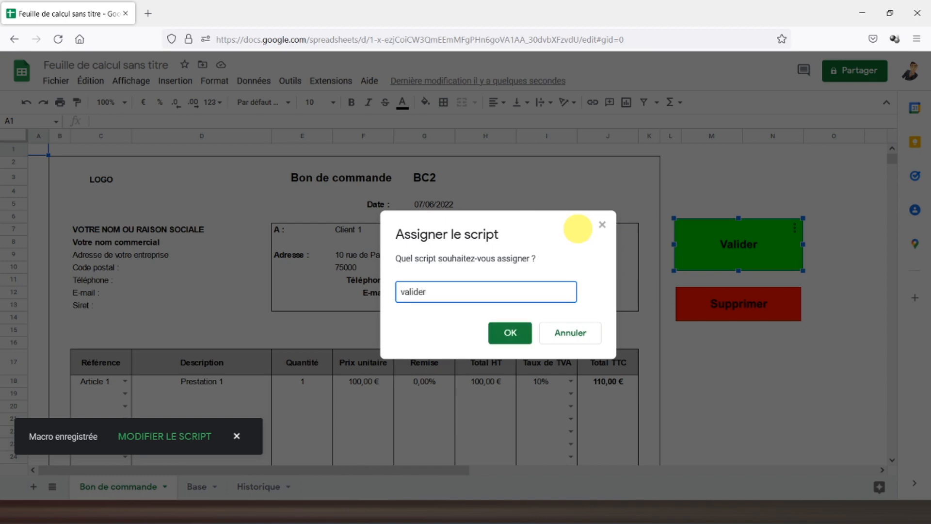
key(Return)
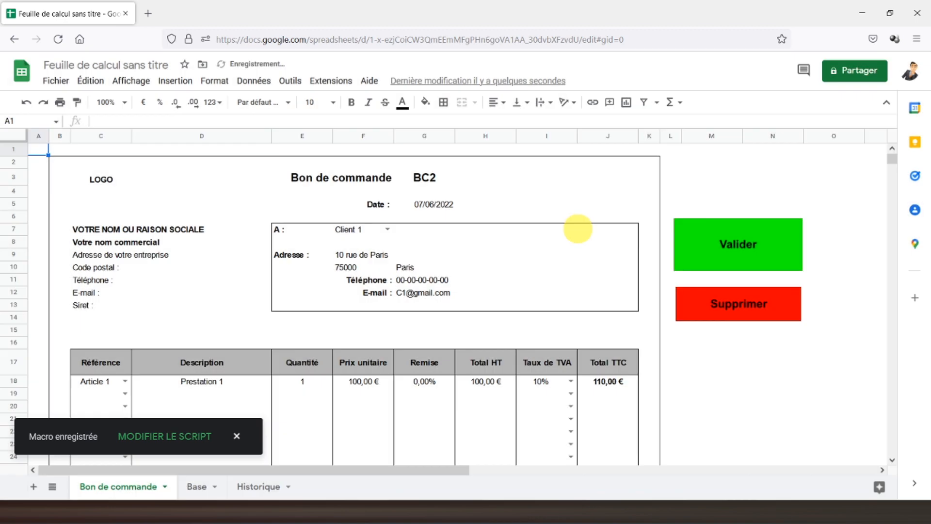
Step: Format Historique cell C1 as a date so it reads 07/06/2022
click(252, 486)
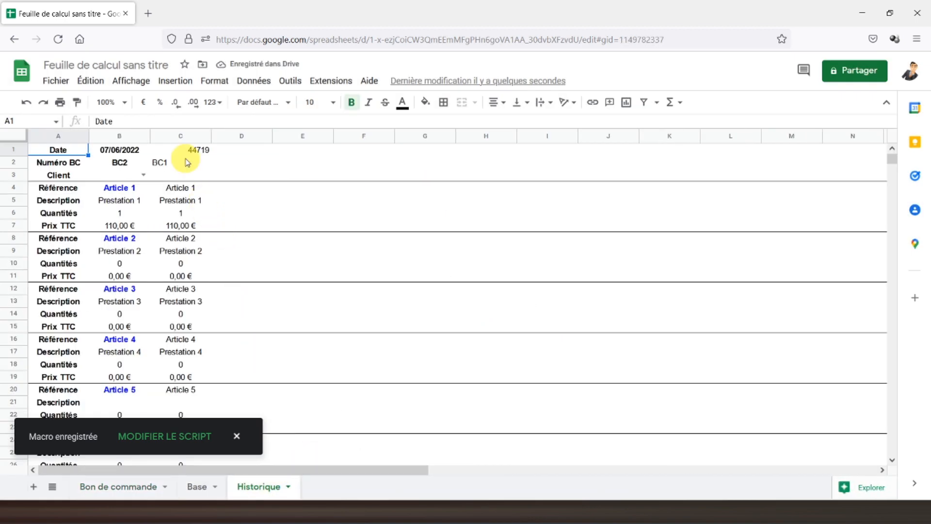
click(14, 150)
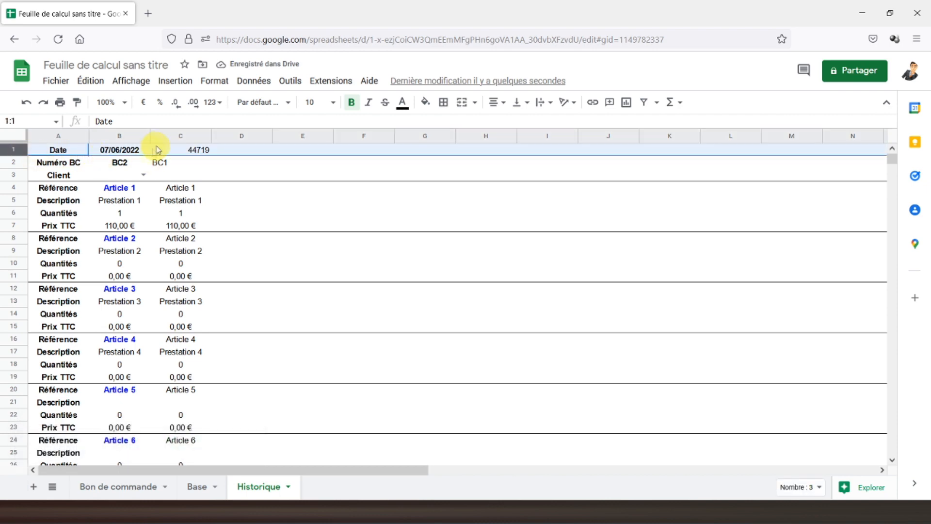
click(214, 81)
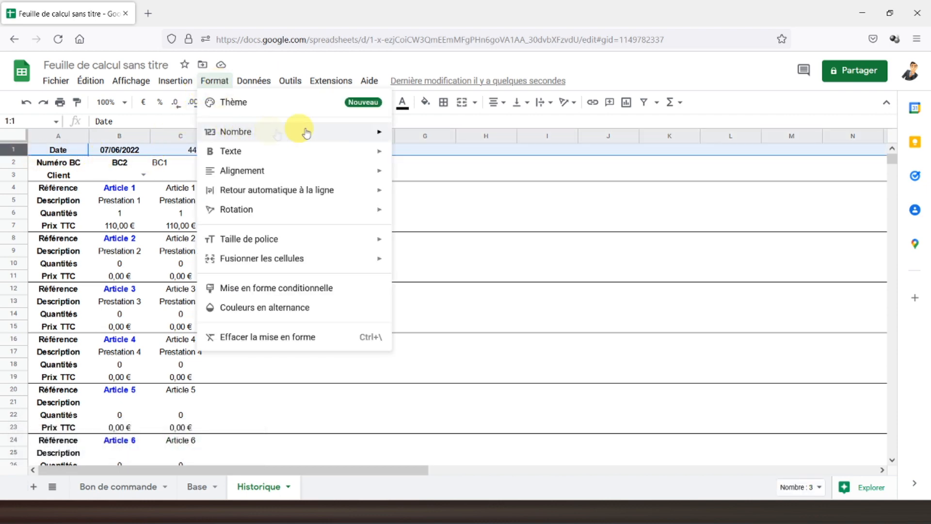
mouse_move(364, 132)
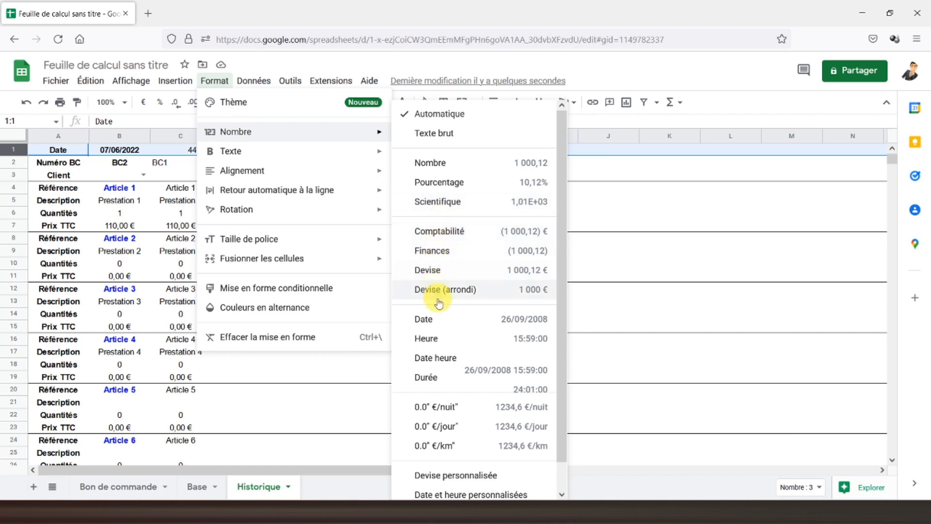
click(437, 318)
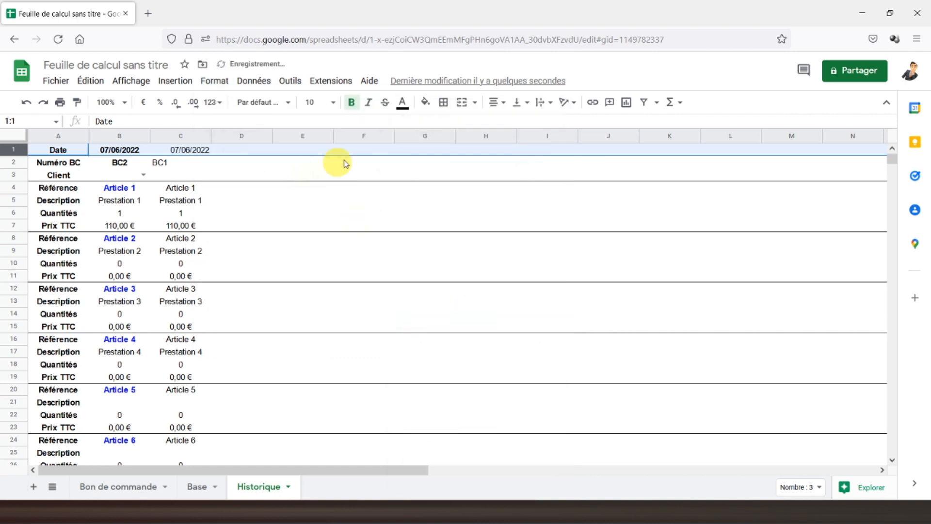
Step: Centre-align Historique rows 2 and 1, then go back to the Bon de commande form
click(188, 136)
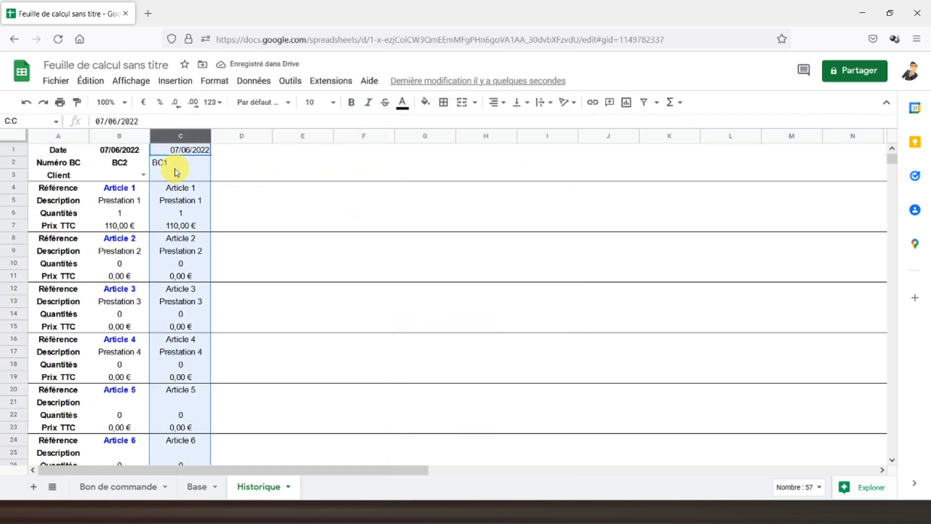
click(15, 162)
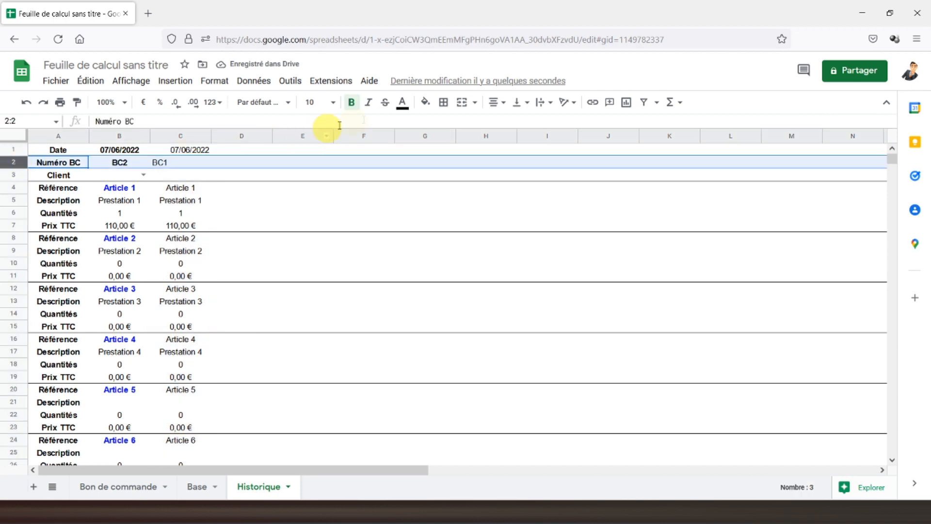
click(496, 102)
click(515, 127)
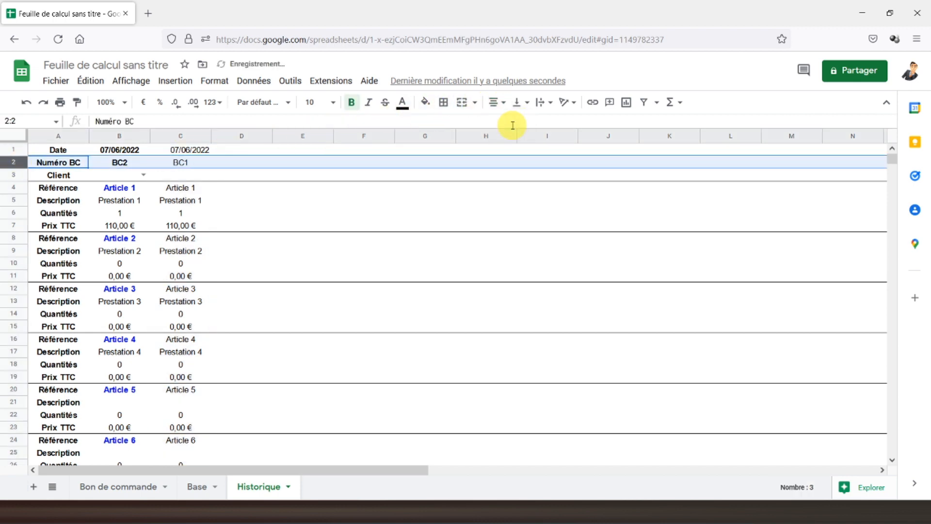
click(181, 150)
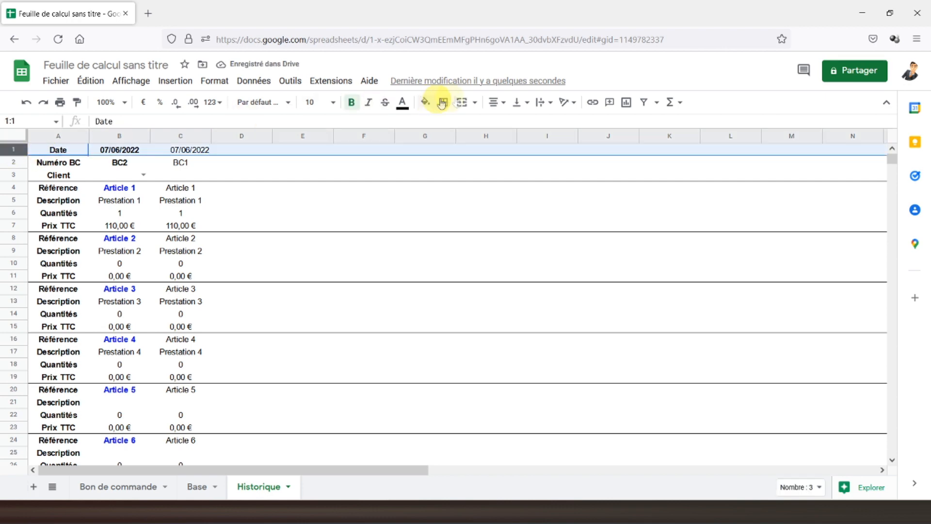
click(496, 102)
click(511, 122)
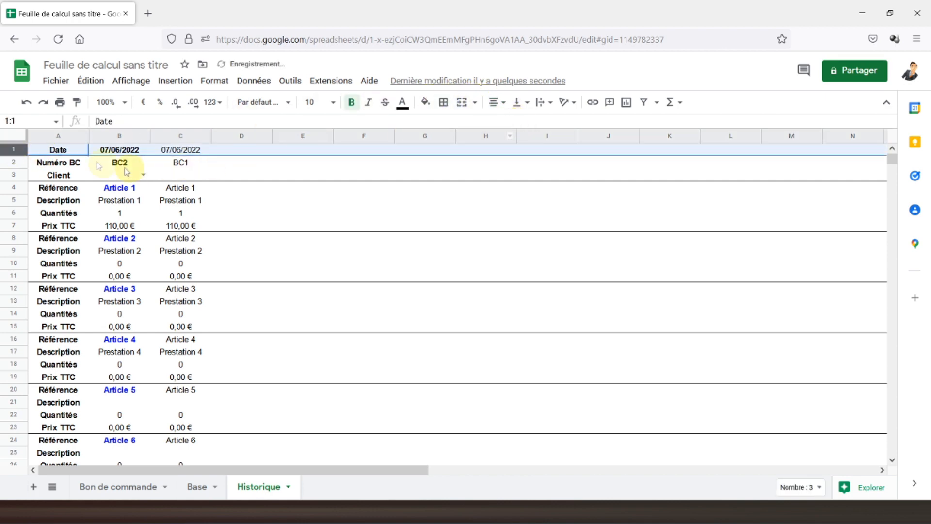
click(58, 150)
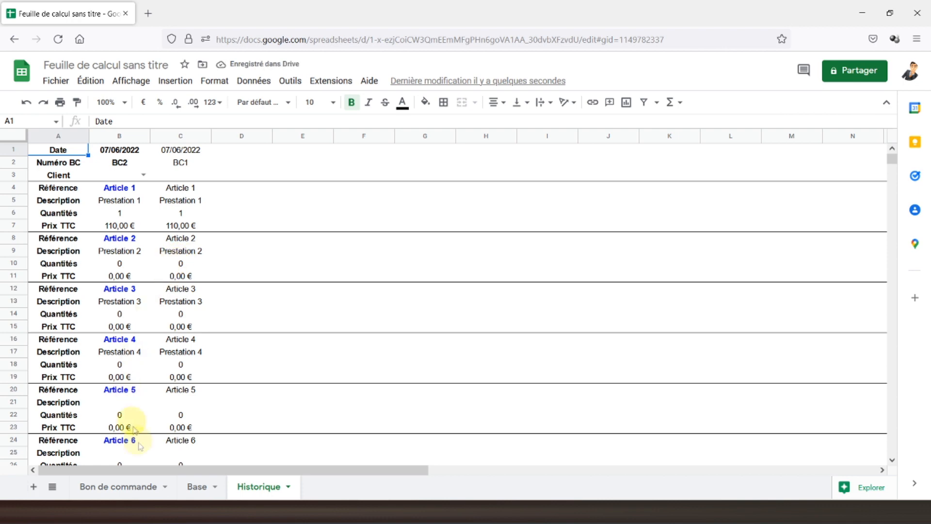
click(129, 488)
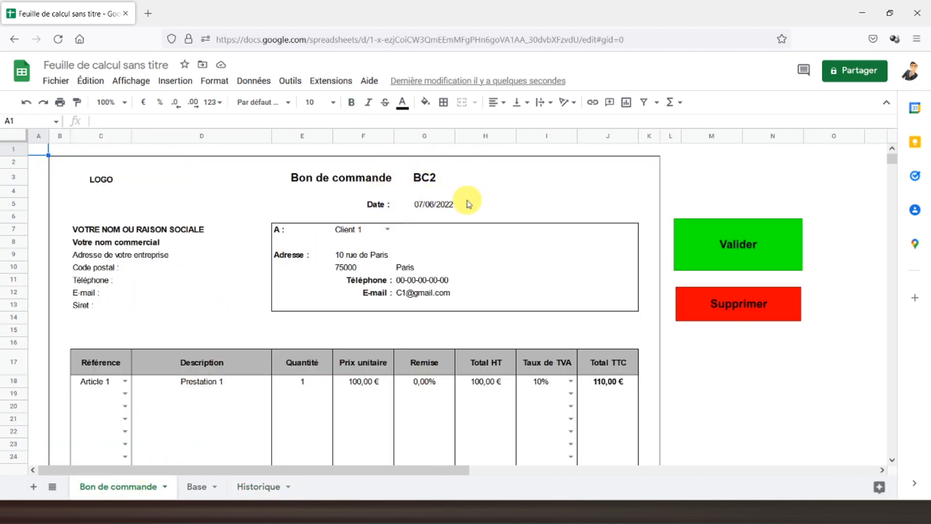
Step: Check Historique, then click Valider on the form to archive order BC2
click(259, 487)
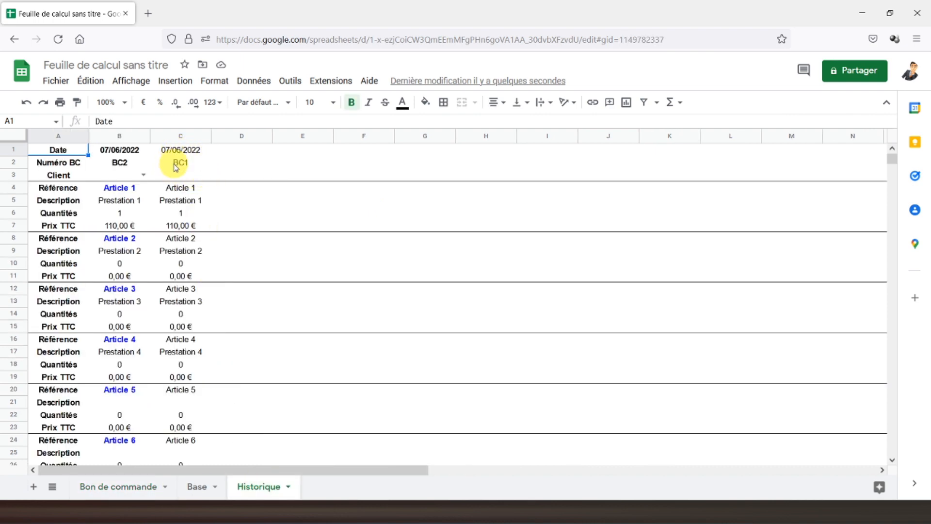
click(108, 487)
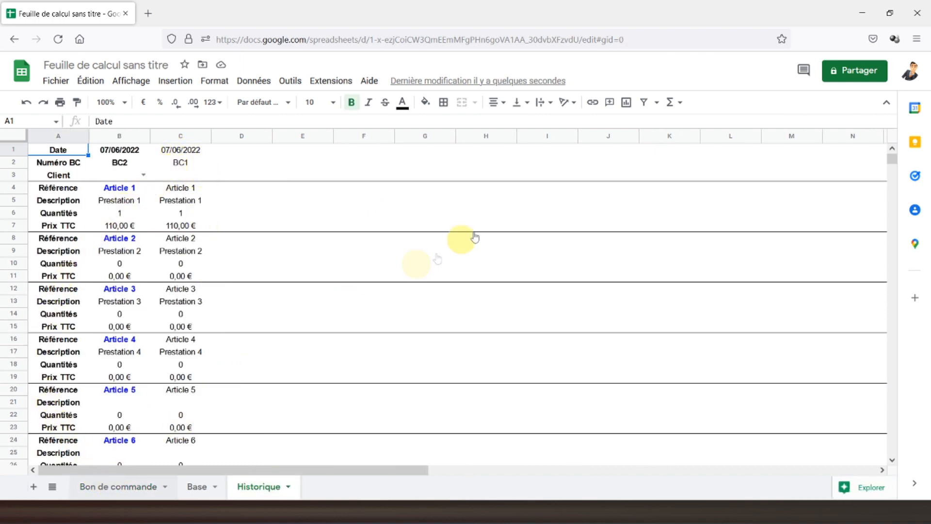
click(709, 243)
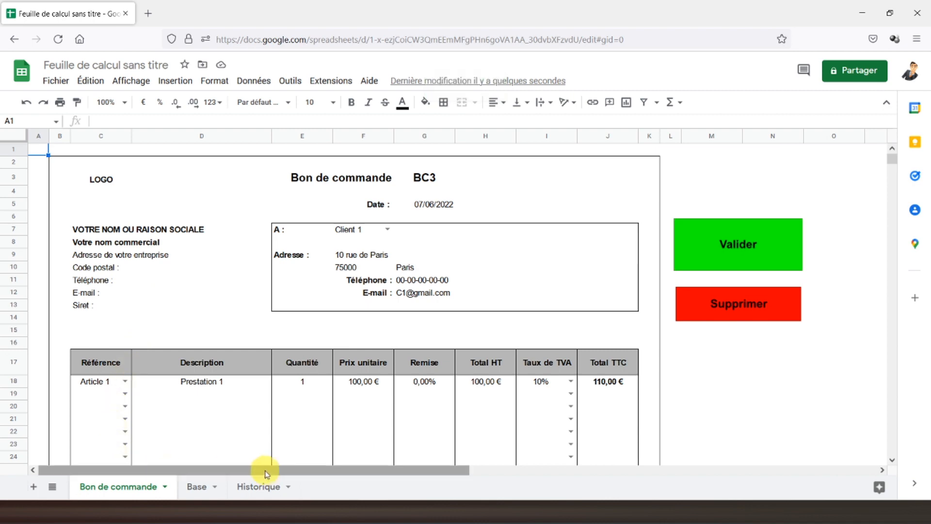
Step: Confirm the new BC2 column sits beside BC1 in Historique, then return to the form
click(257, 485)
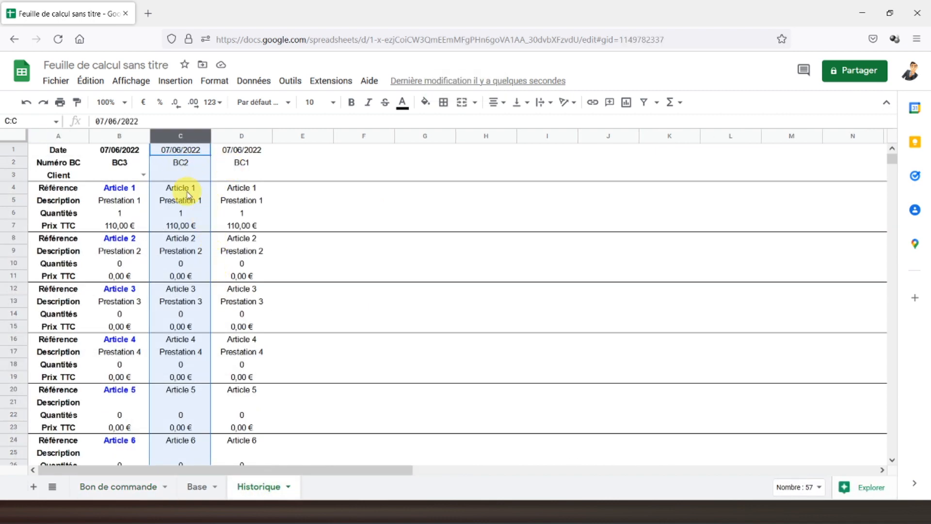
scroll(210, 229, down, 5)
scroll(210, 229, up, 5)
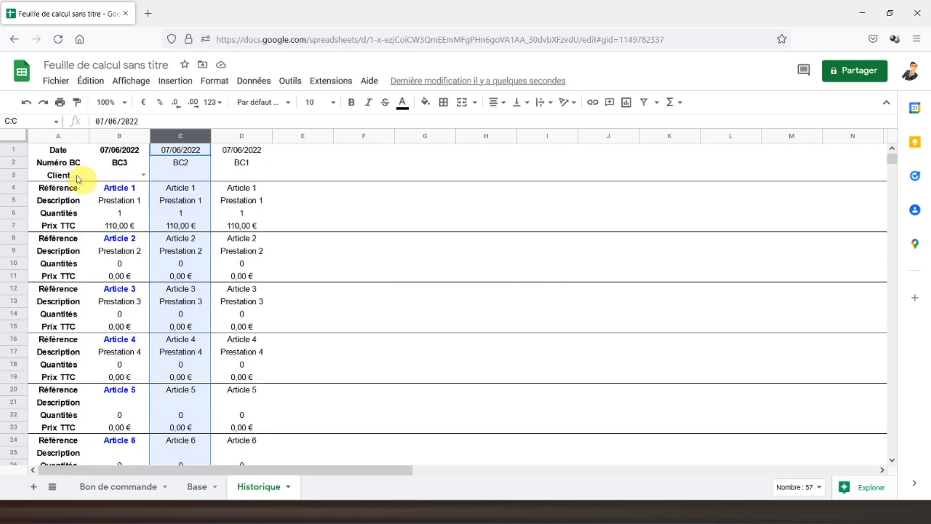
click(55, 155)
click(98, 486)
click(56, 81)
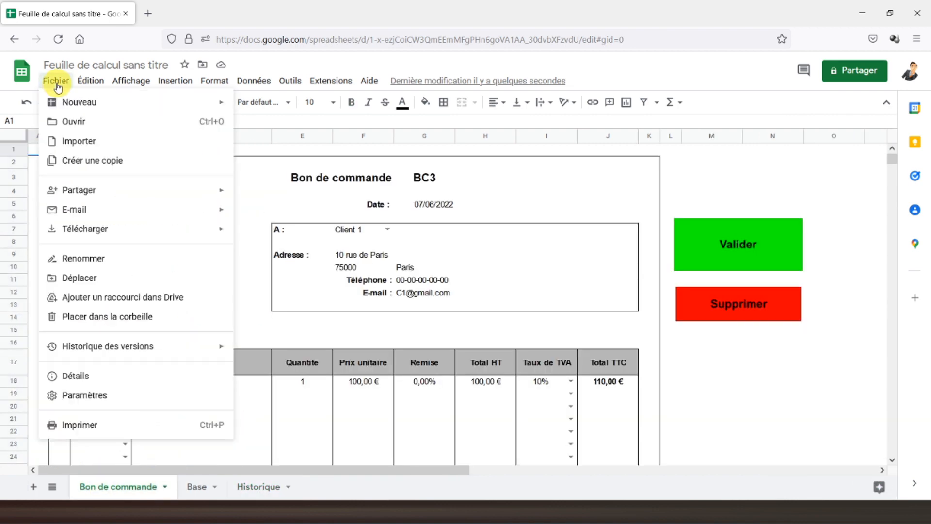
Step: Rename the spreadsheet from 'Feuille de calcul sans titre' to 'BonDeCommande'
click(68, 258)
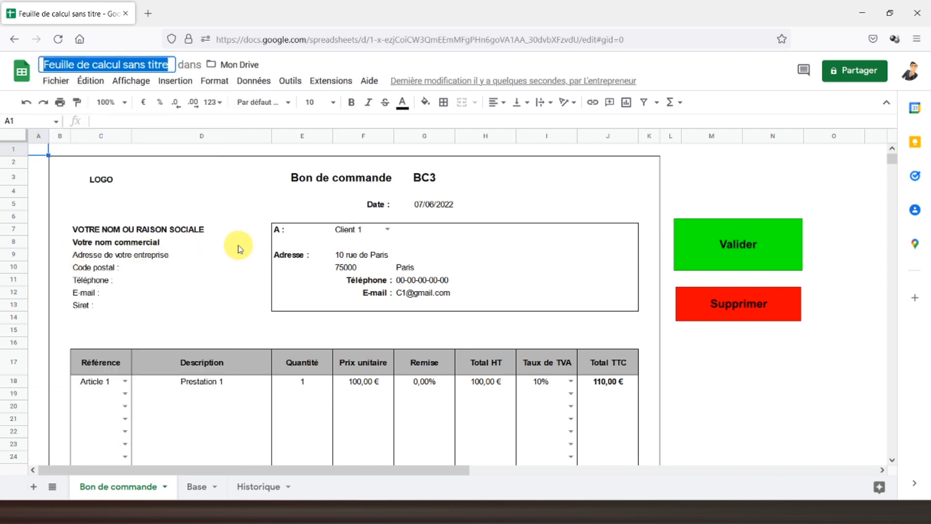
text(BonDeCommande)
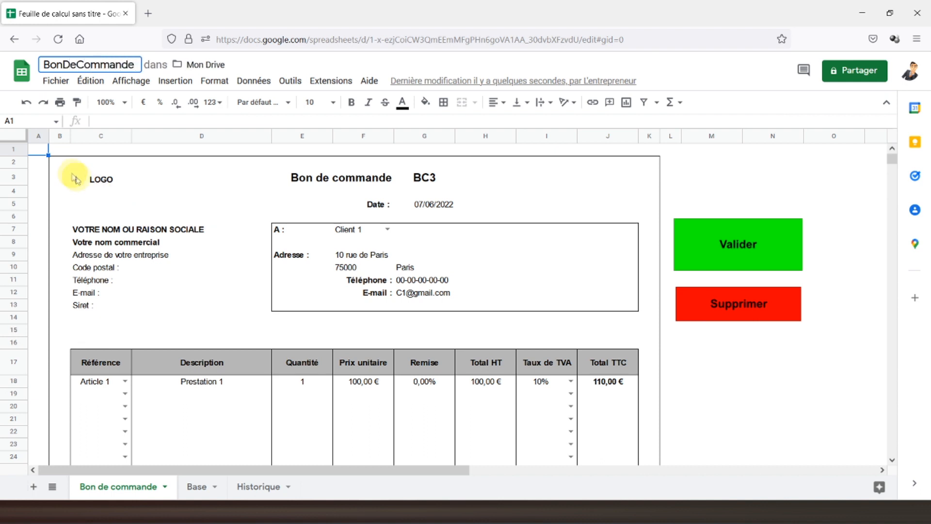
click(40, 150)
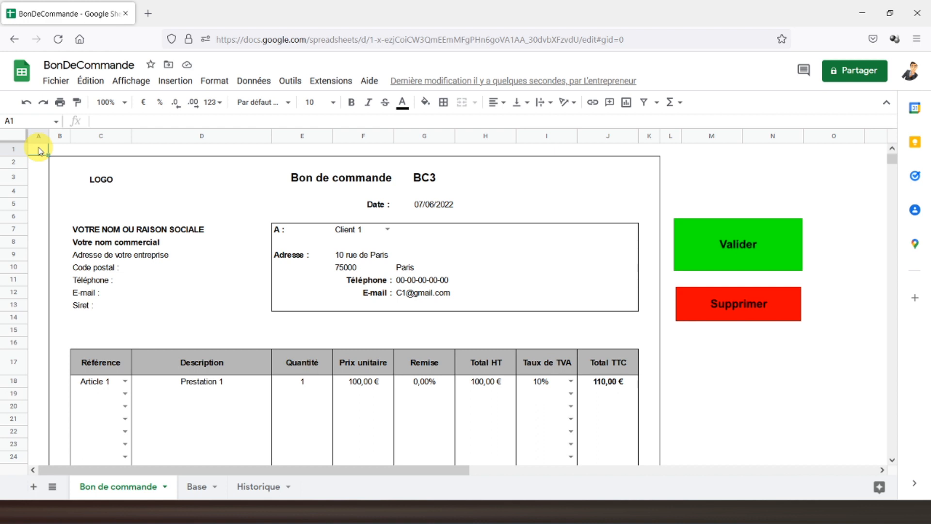